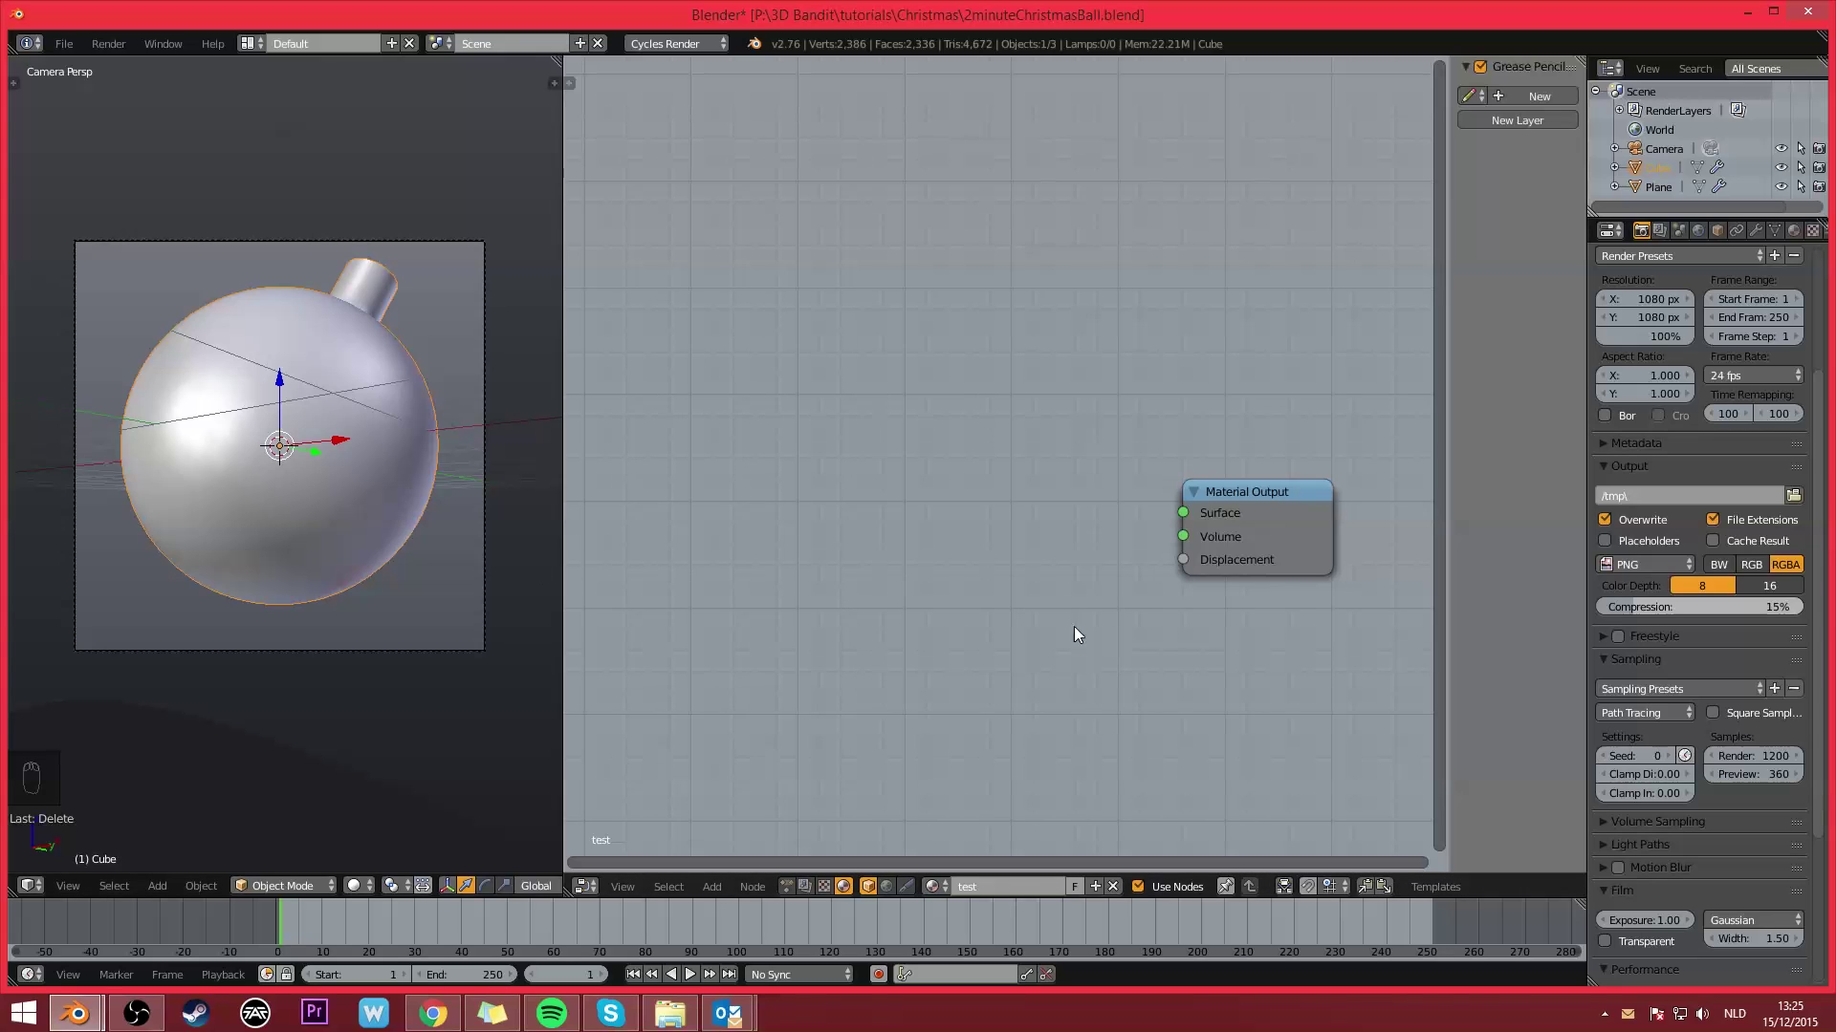
# Step: Switch the 3D view of the Christmas ball to rendered shading
pyautogui.moveTo(983, 507); pyautogui.dragTo(1030, 498, button='middle')
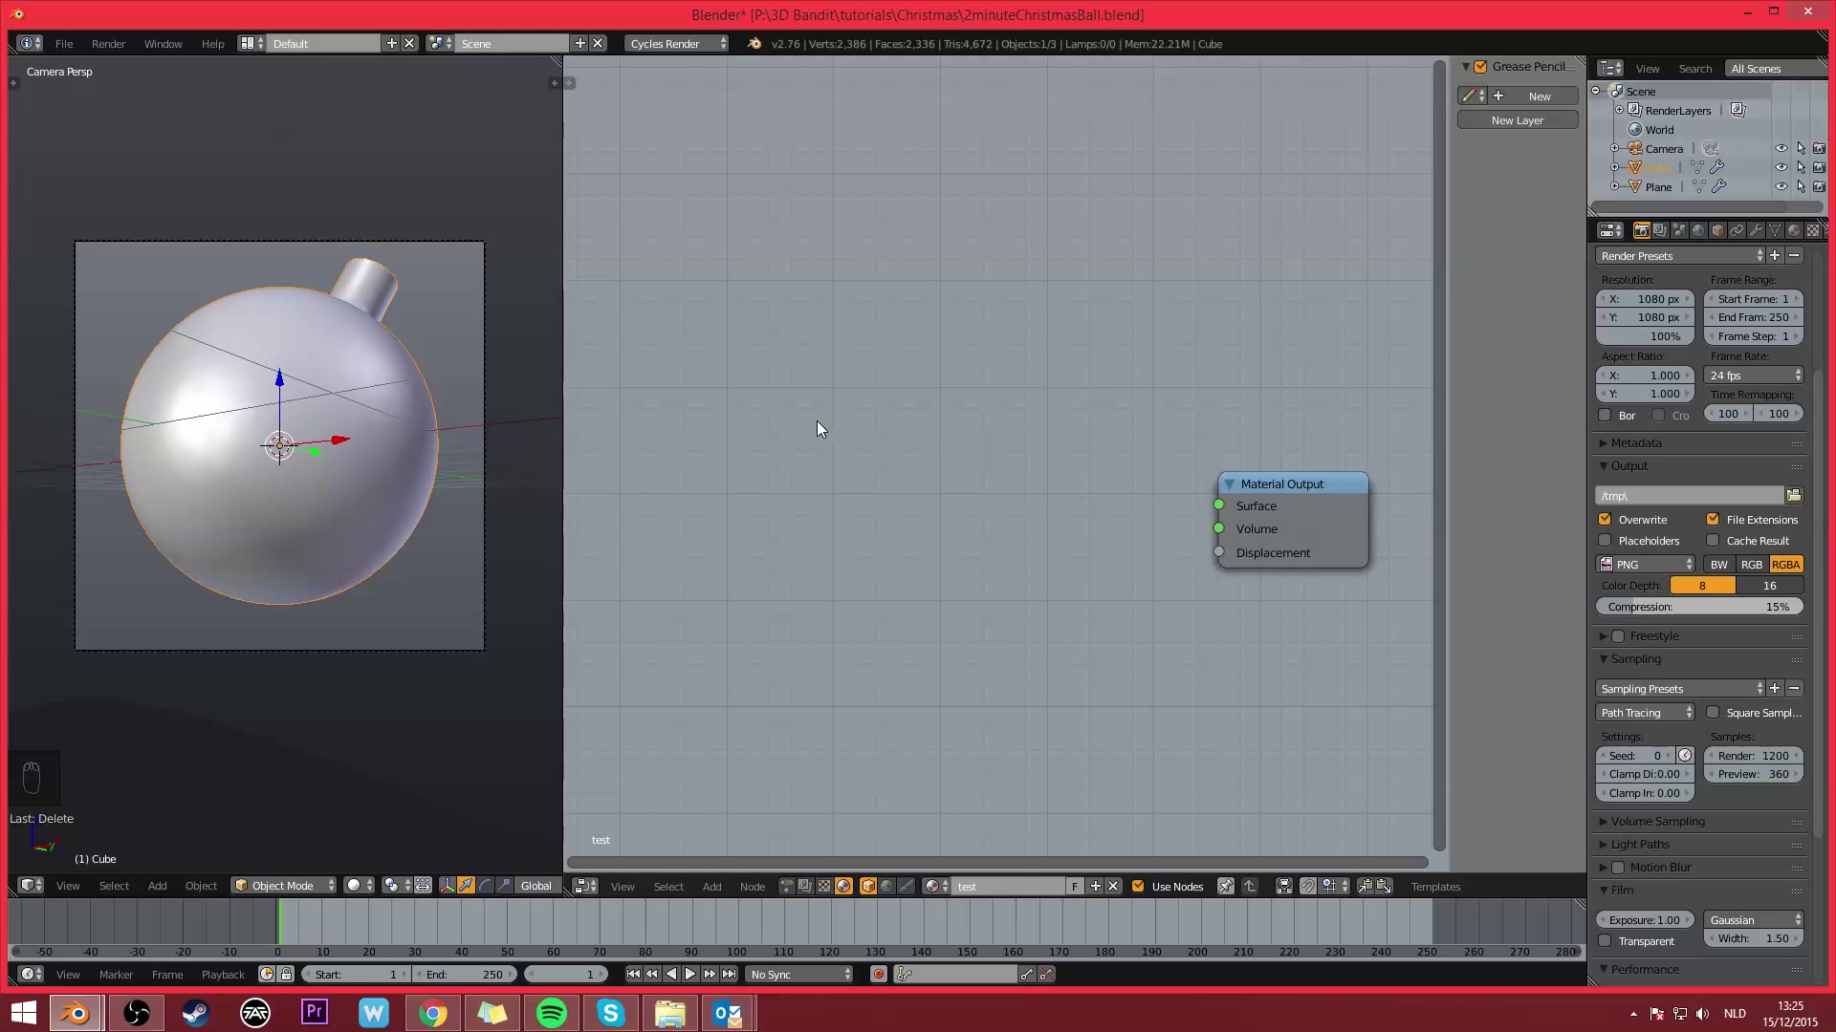
pyautogui.moveTo(982, 399); pyautogui.dragTo(1012, 394, button='middle')
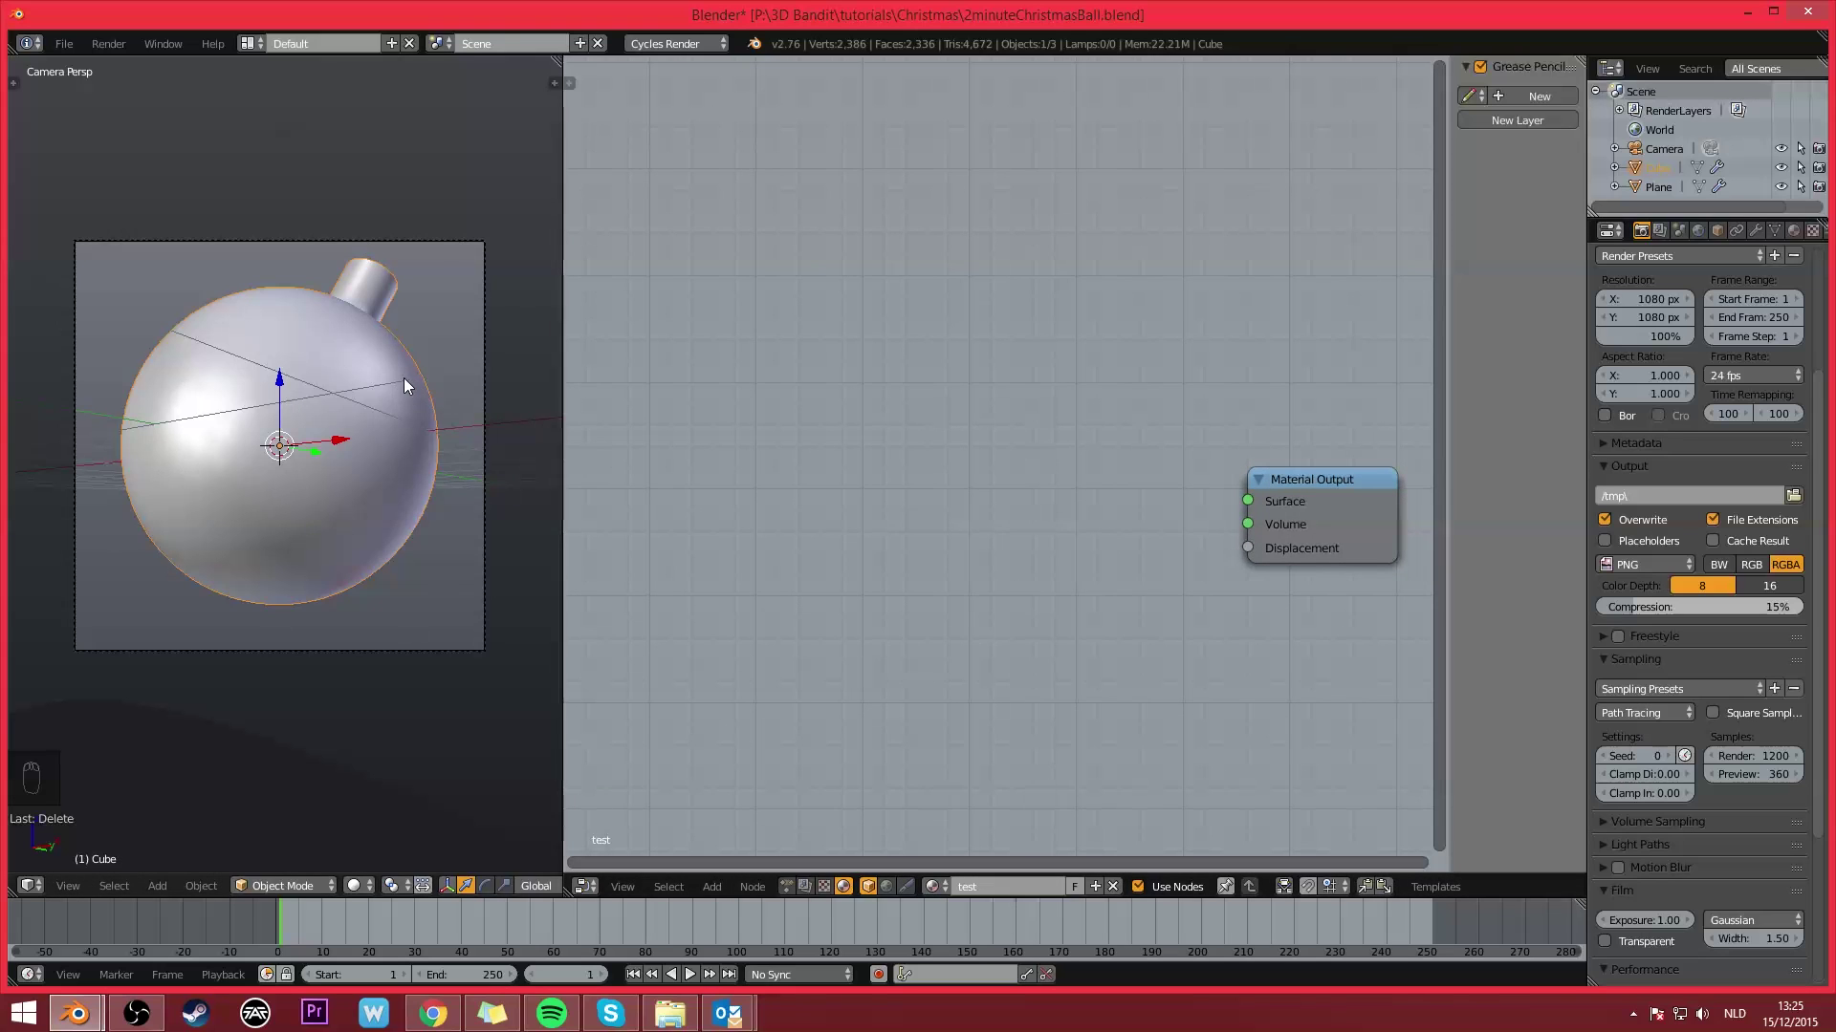
pyautogui.hotkey('shift', 'z')
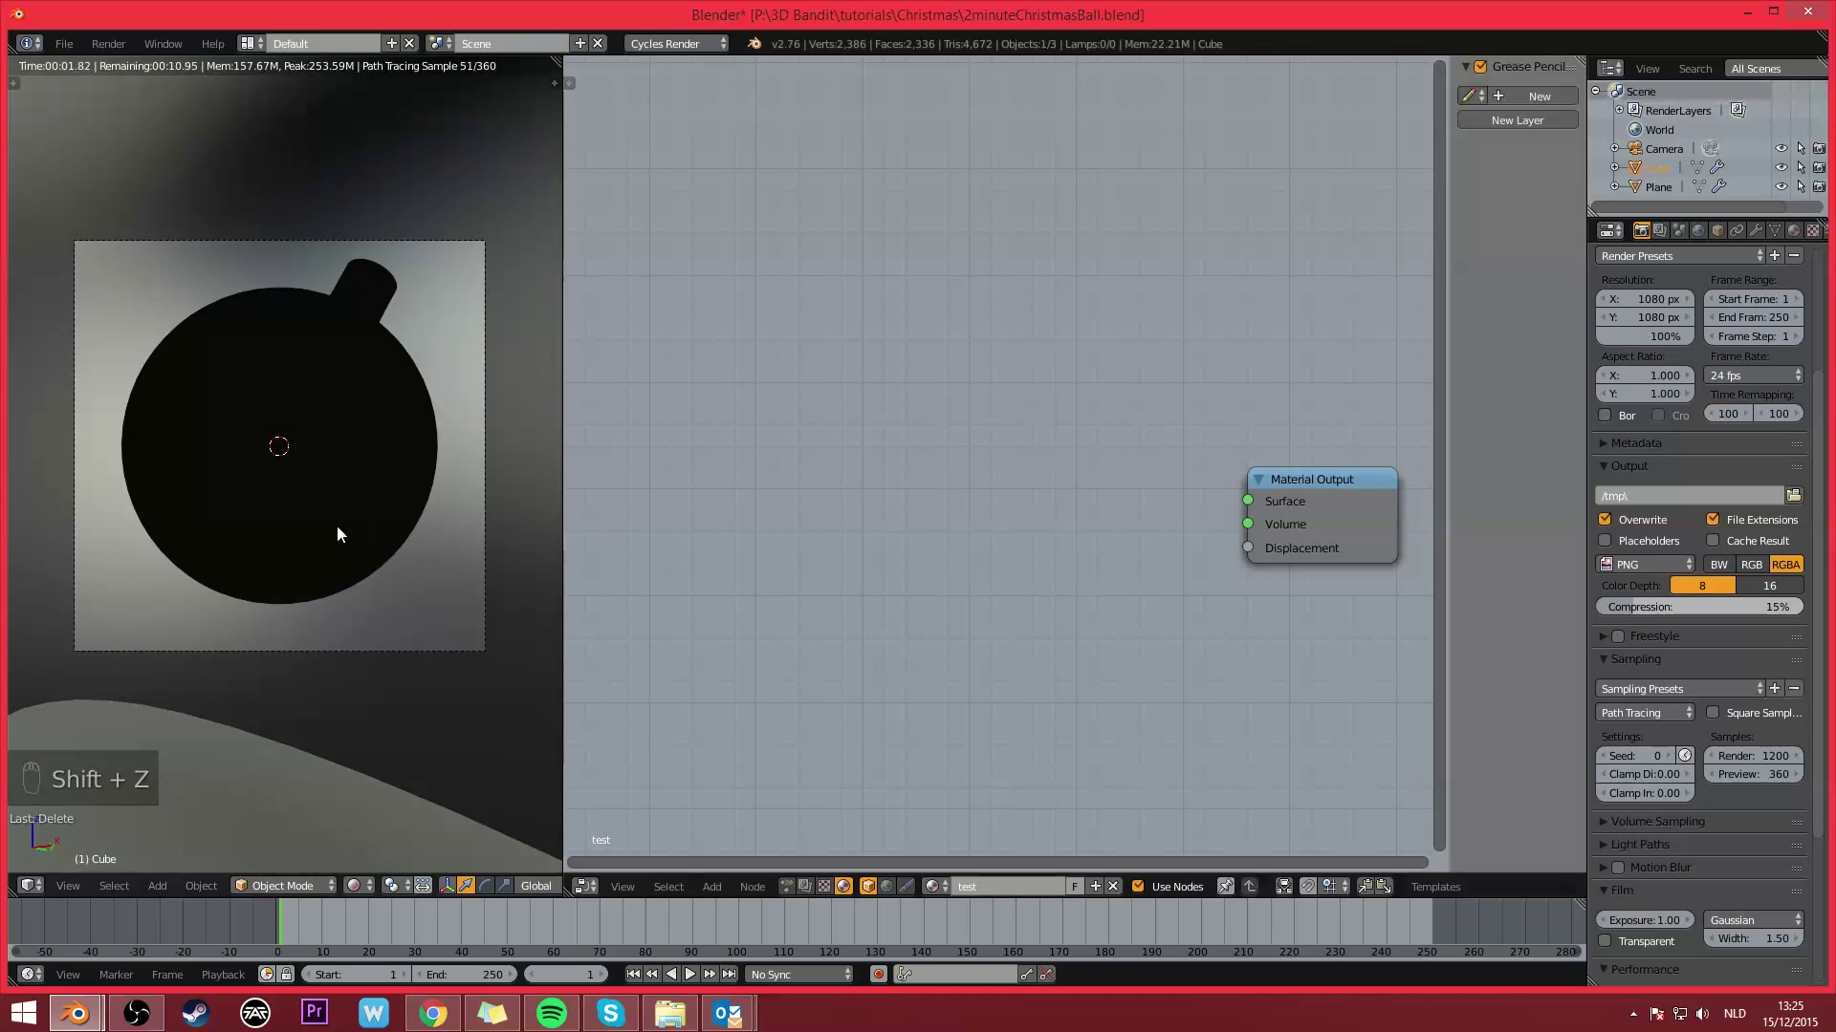
# Step: Add a Glossy BSDF shader node and connect it to the Material Output's Surface
pyautogui.moveTo(1154, 443); pyautogui.dragTo(1115, 422, button='middle')
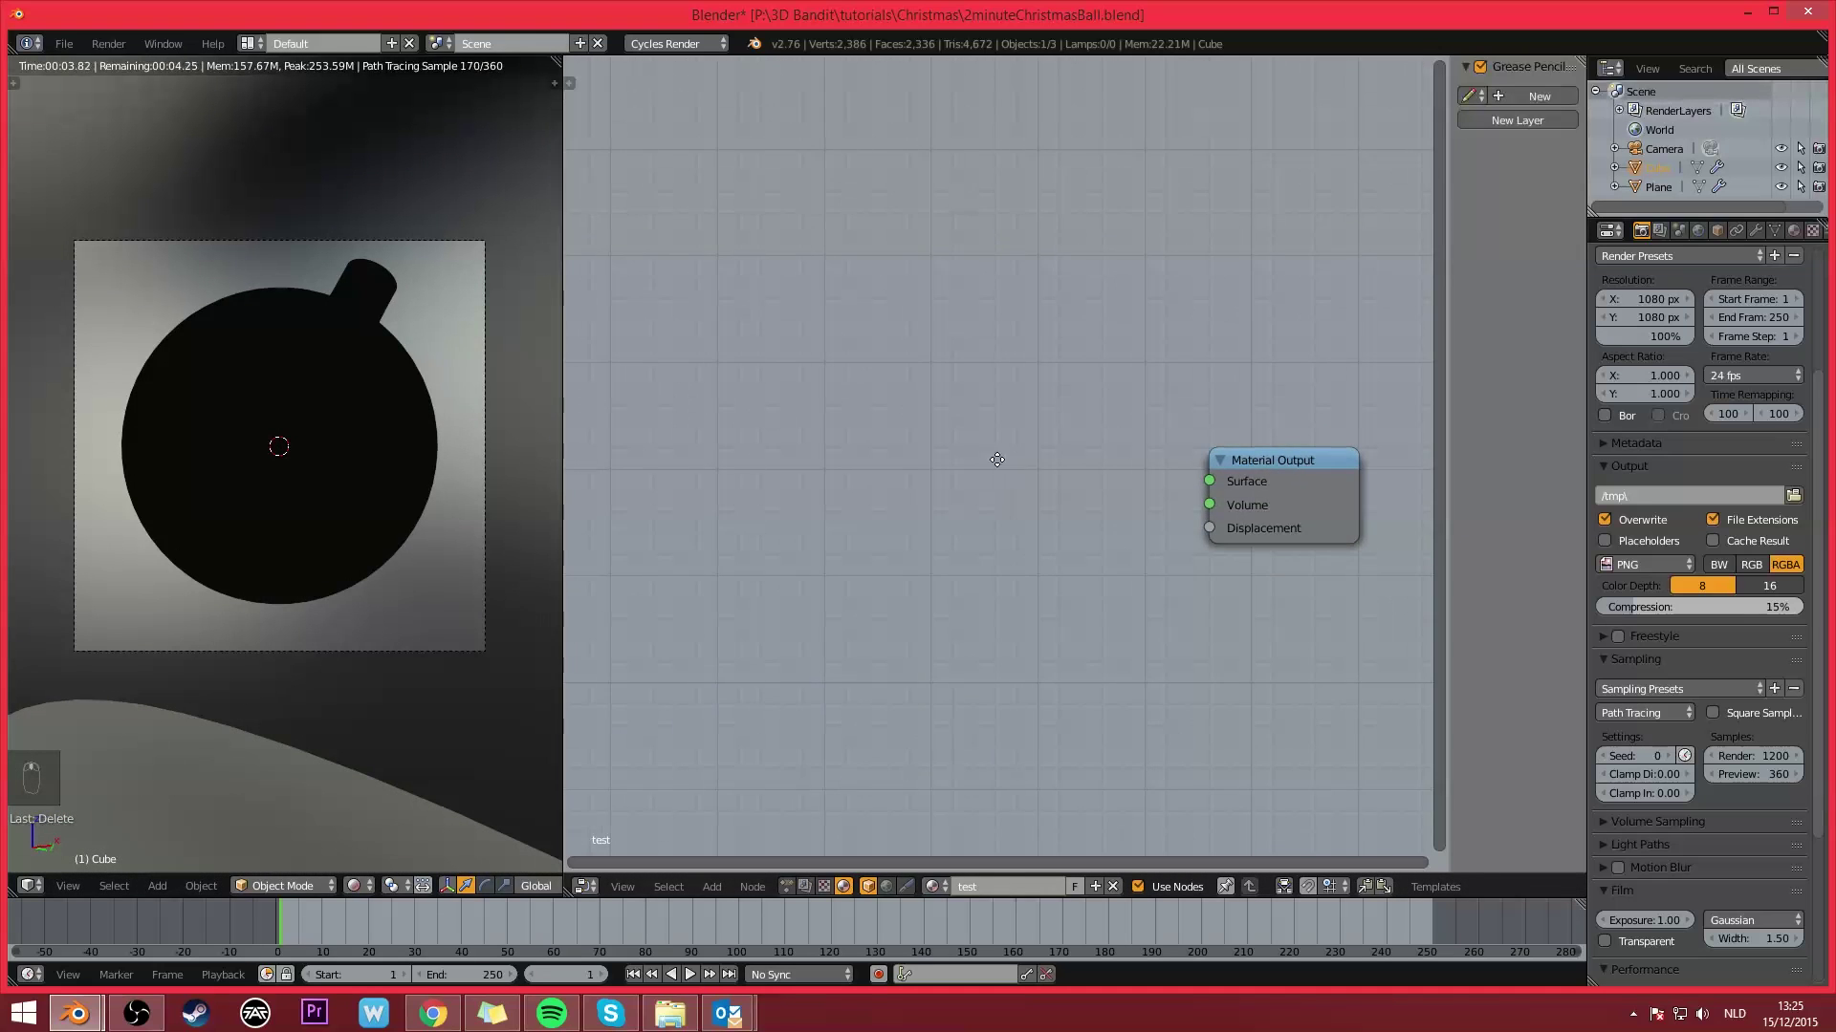
pyautogui.moveTo(997, 460); pyautogui.dragTo(1036, 462, button='middle')
pyautogui.hotkey('shift', 'a')
pyautogui.moveTo(903, 467)
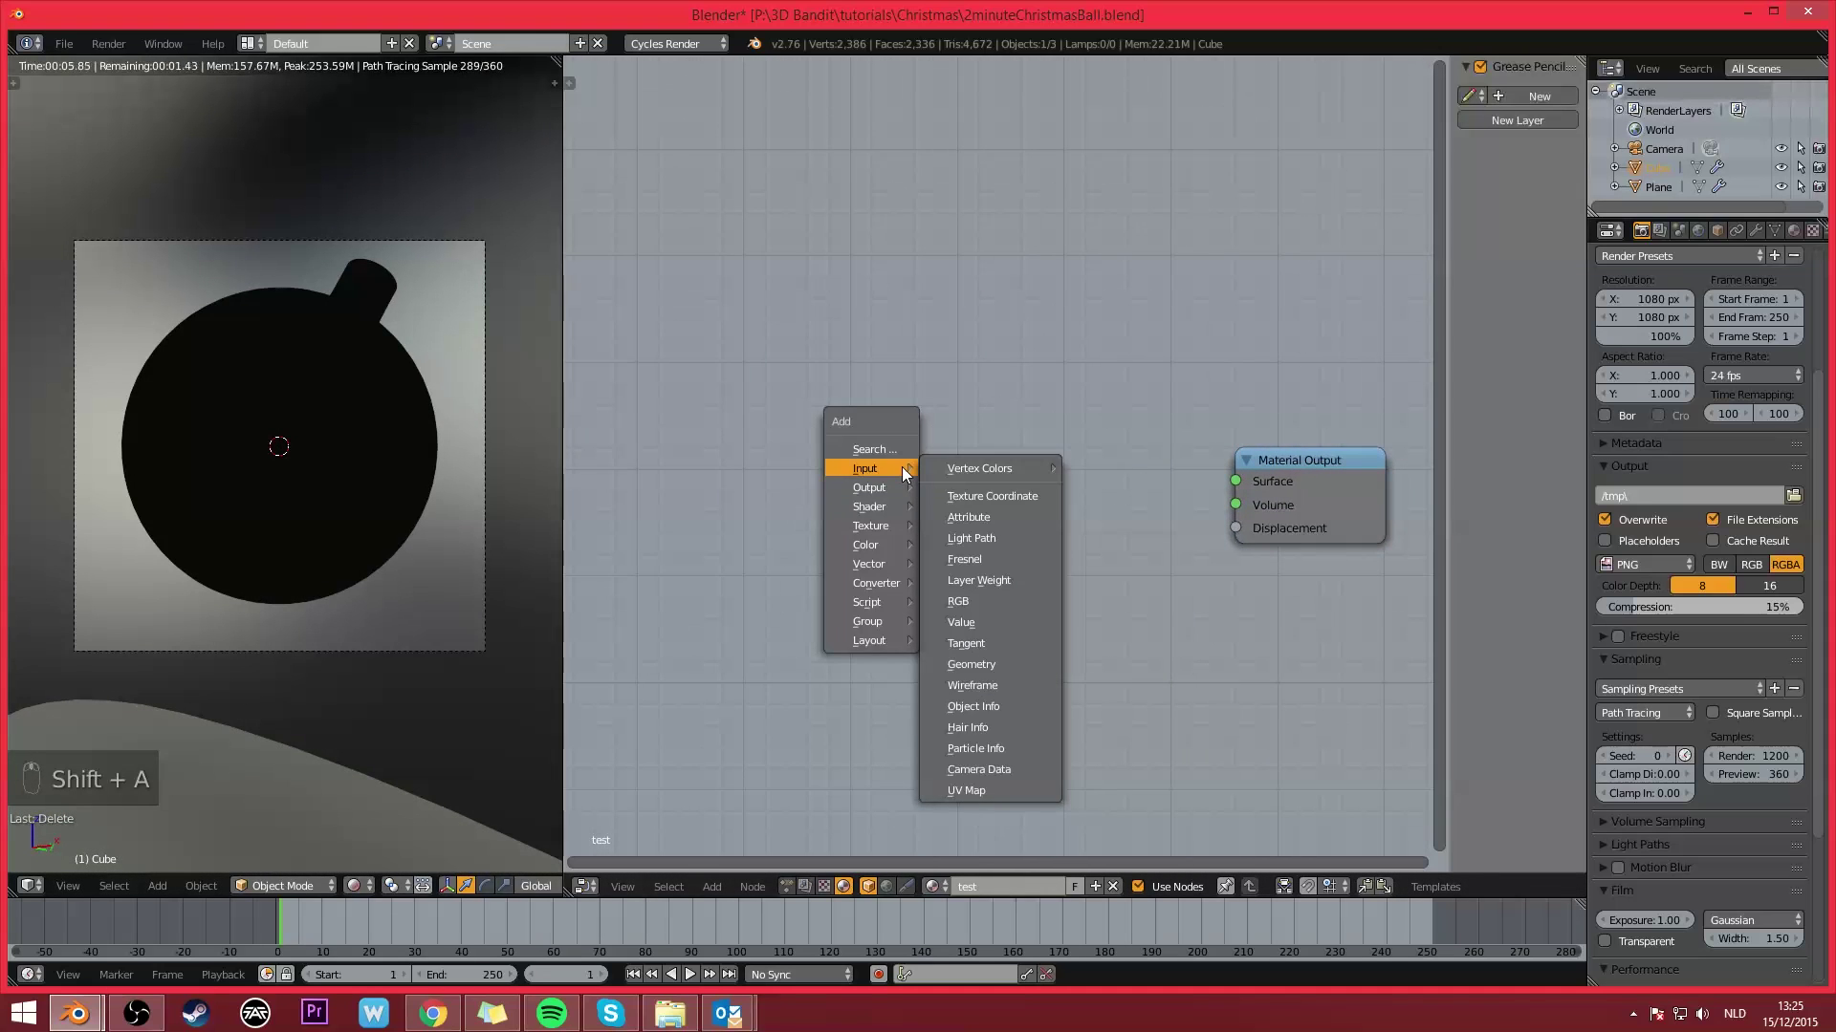
pyautogui.moveTo(884, 503)
pyautogui.click(1025, 565)
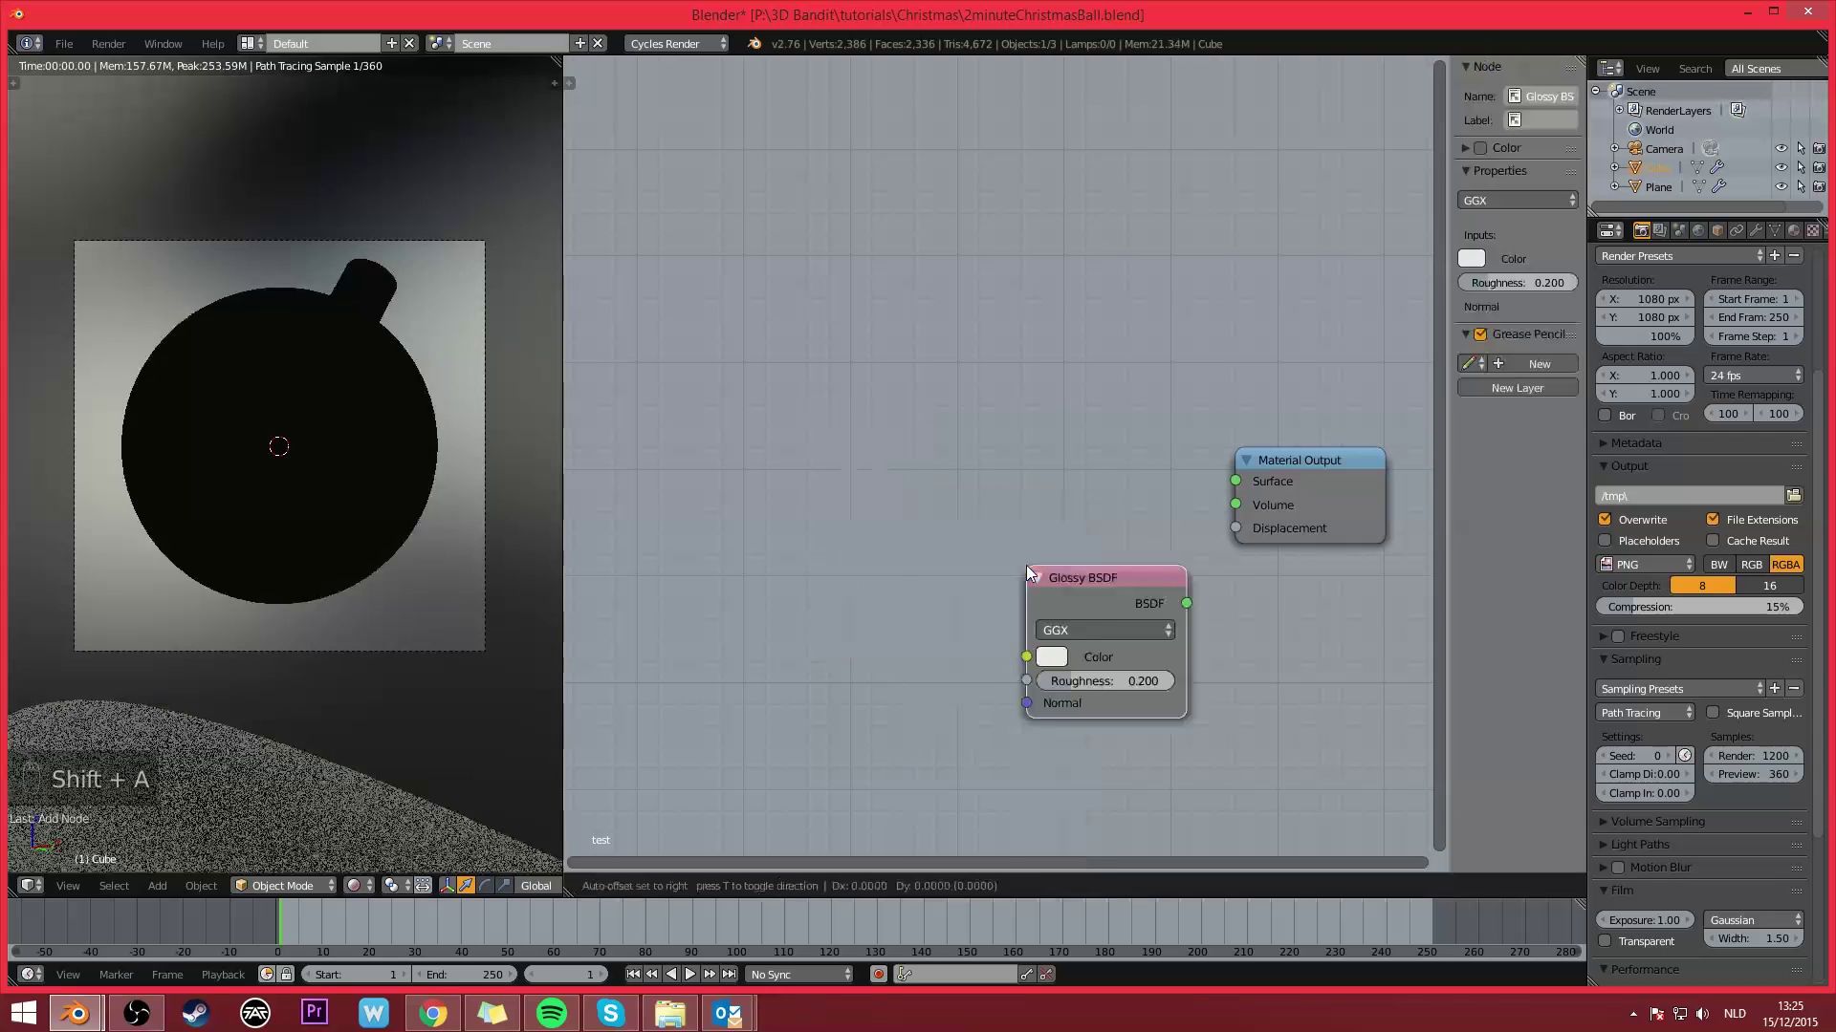
pyautogui.click(843, 409)
pyautogui.keyDown('ctrl'); pyautogui.keyDown('shift'); pyautogui.click(877, 438); pyautogui.keyUp('shift'); pyautogui.keyUp('ctrl')
pyautogui.scroll(2, 983, 478)
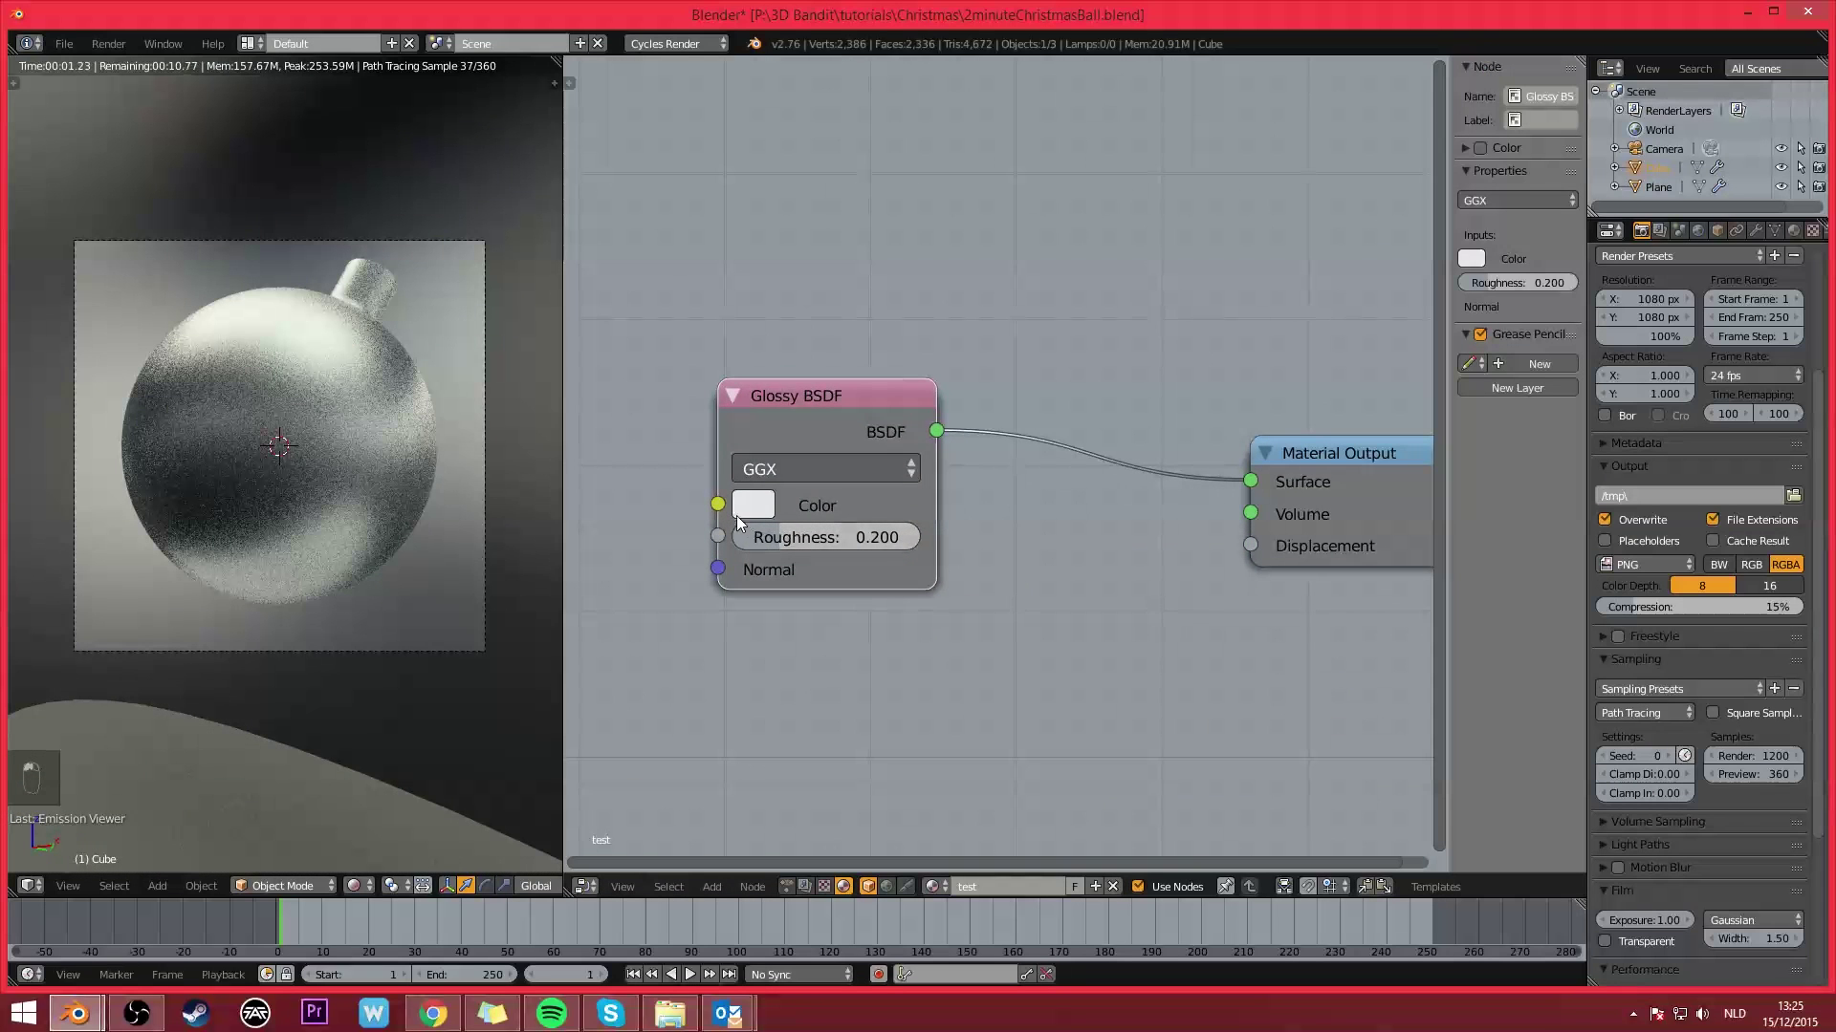
# Step: Set the Glossy BSDF colour to red, inspect the ball from another angle and return to the camera view
pyautogui.click(753, 507)
pyautogui.click(854, 275)
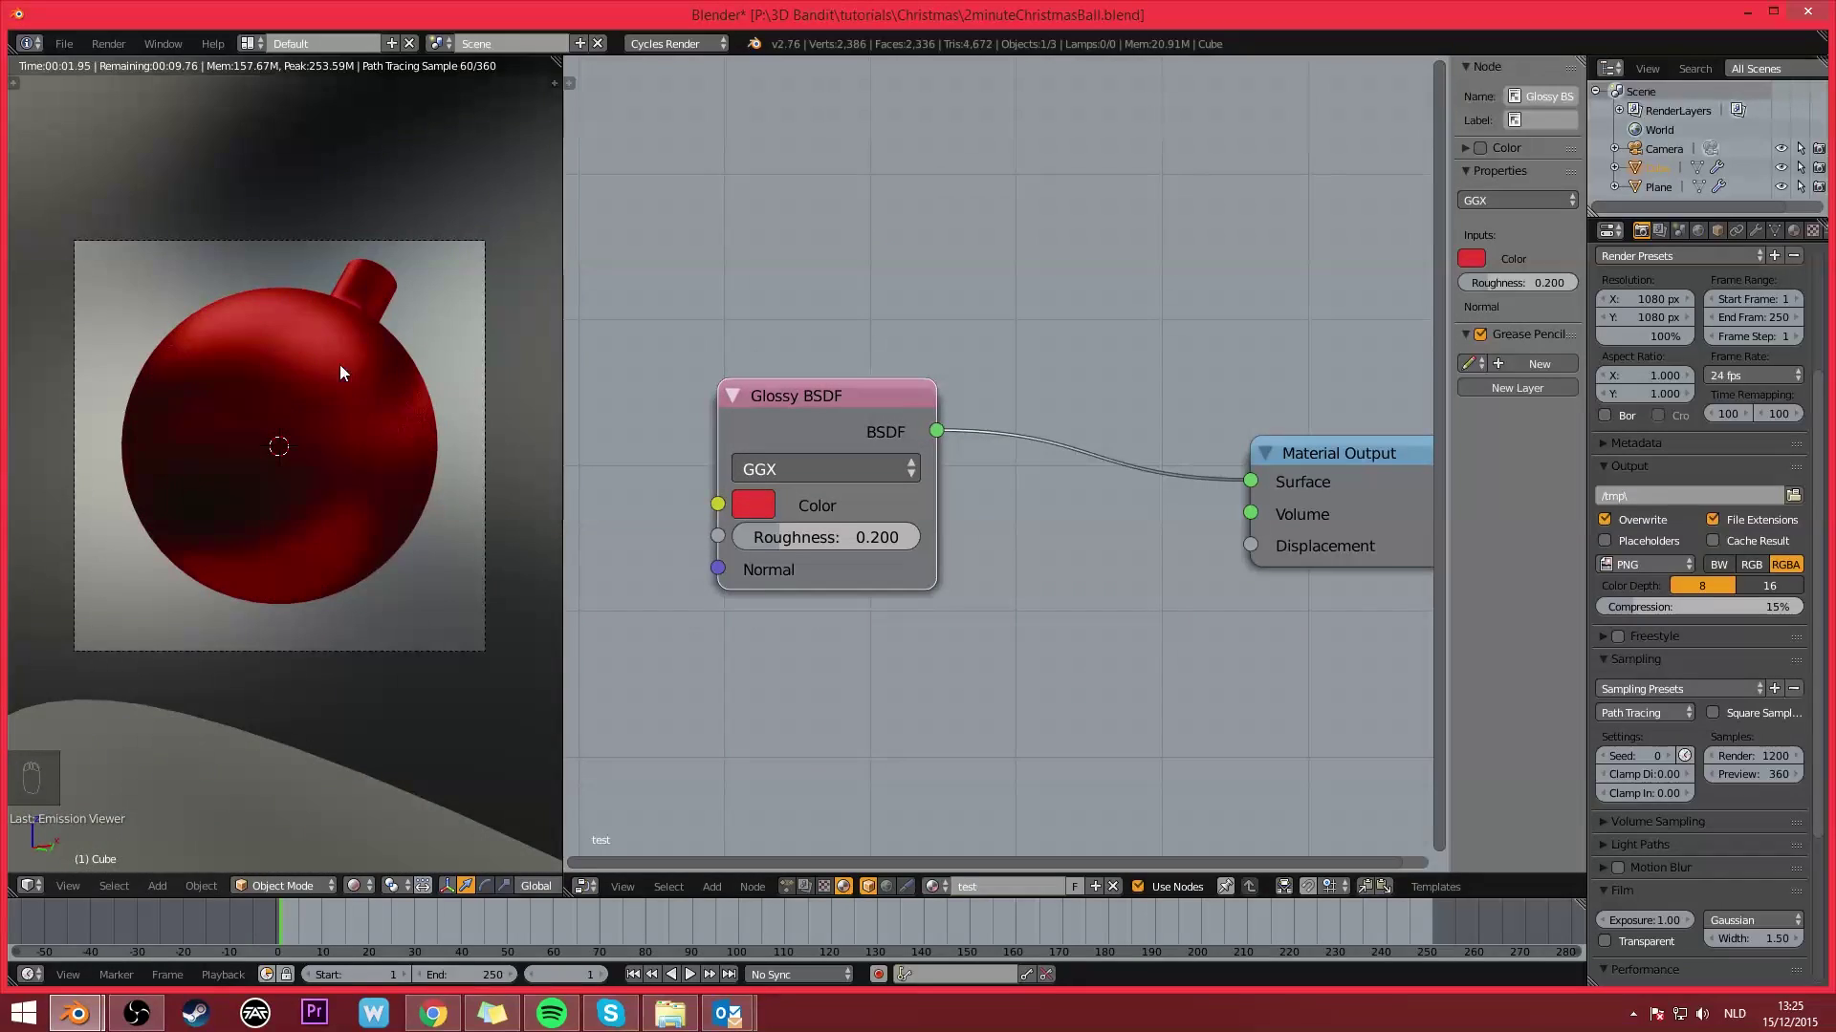
pyautogui.moveTo(325, 432); pyautogui.dragTo(71, 427, button='middle')
pyautogui.moveTo(238, 439); pyautogui.dragTo(147, 419, button='middle')
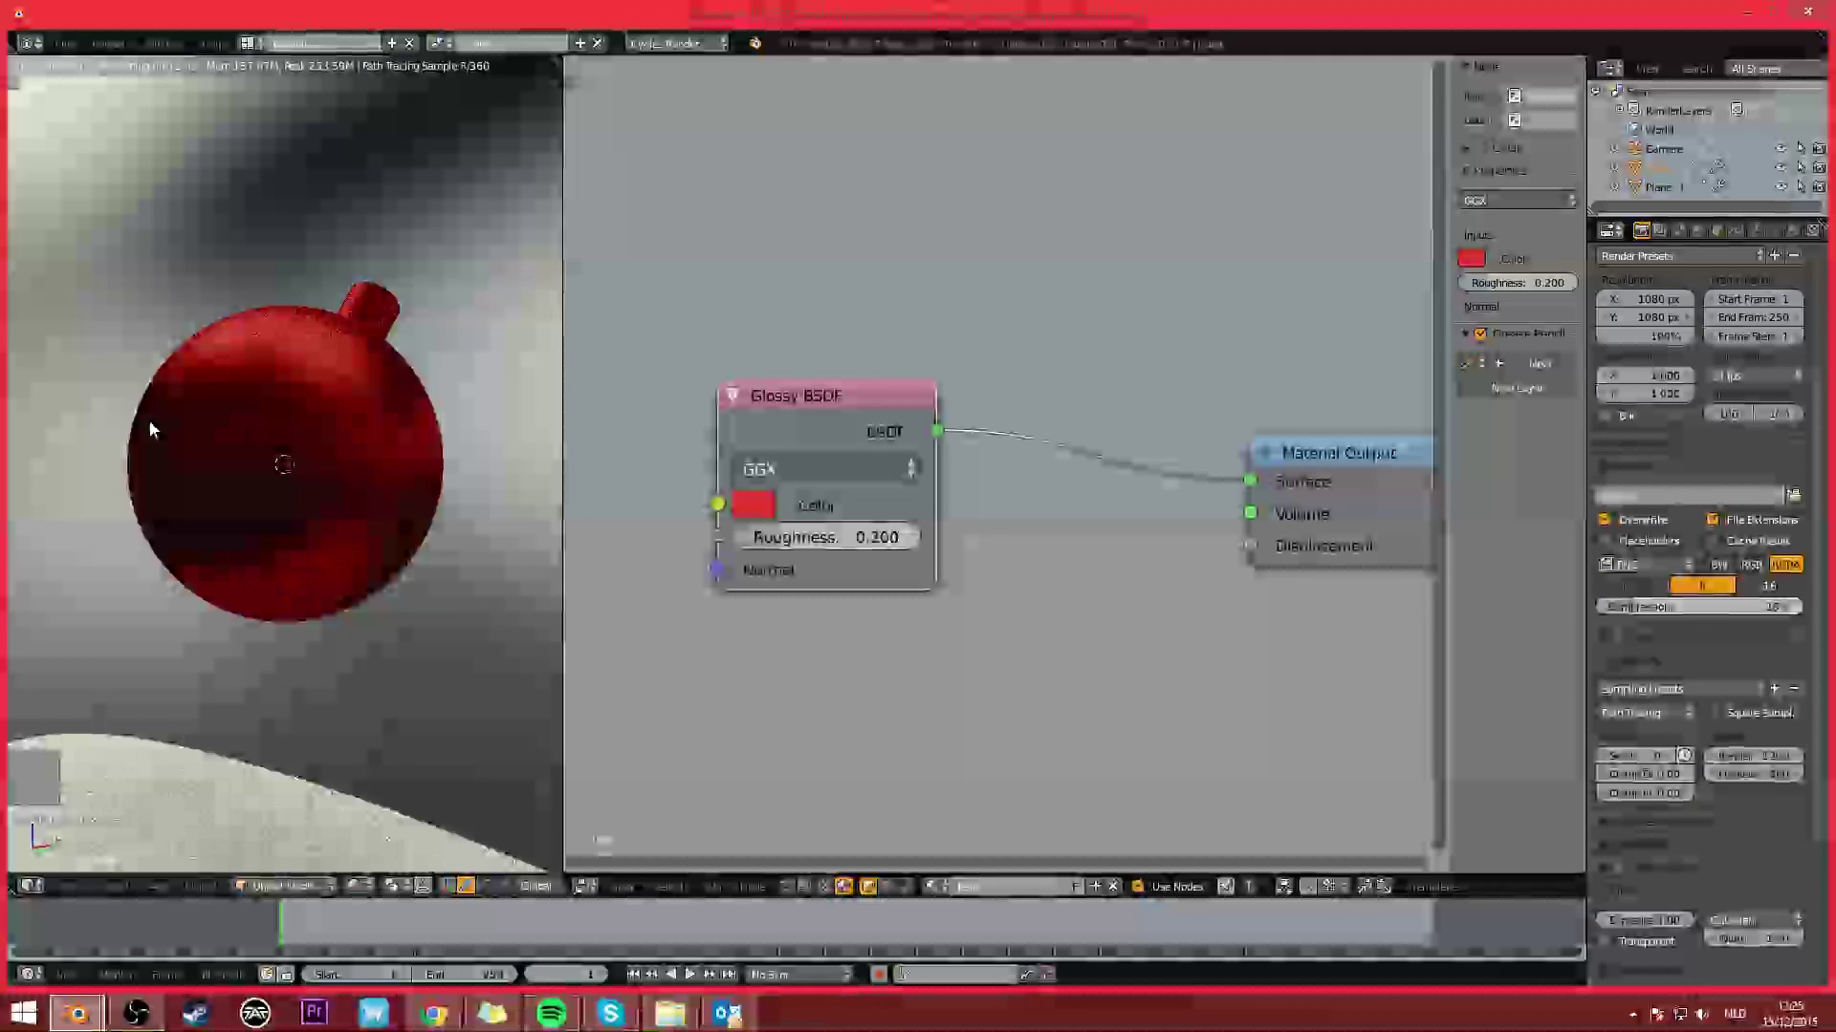
pyautogui.press('KP_0')
# Step: Reposition the Glossy BSDF node and add a Diffuse BSDF node directly below it
pyautogui.moveTo(812, 411); pyautogui.dragTo(937, 433)
pyautogui.moveTo(793, 497); pyautogui.dragTo(746, 491, button='middle')
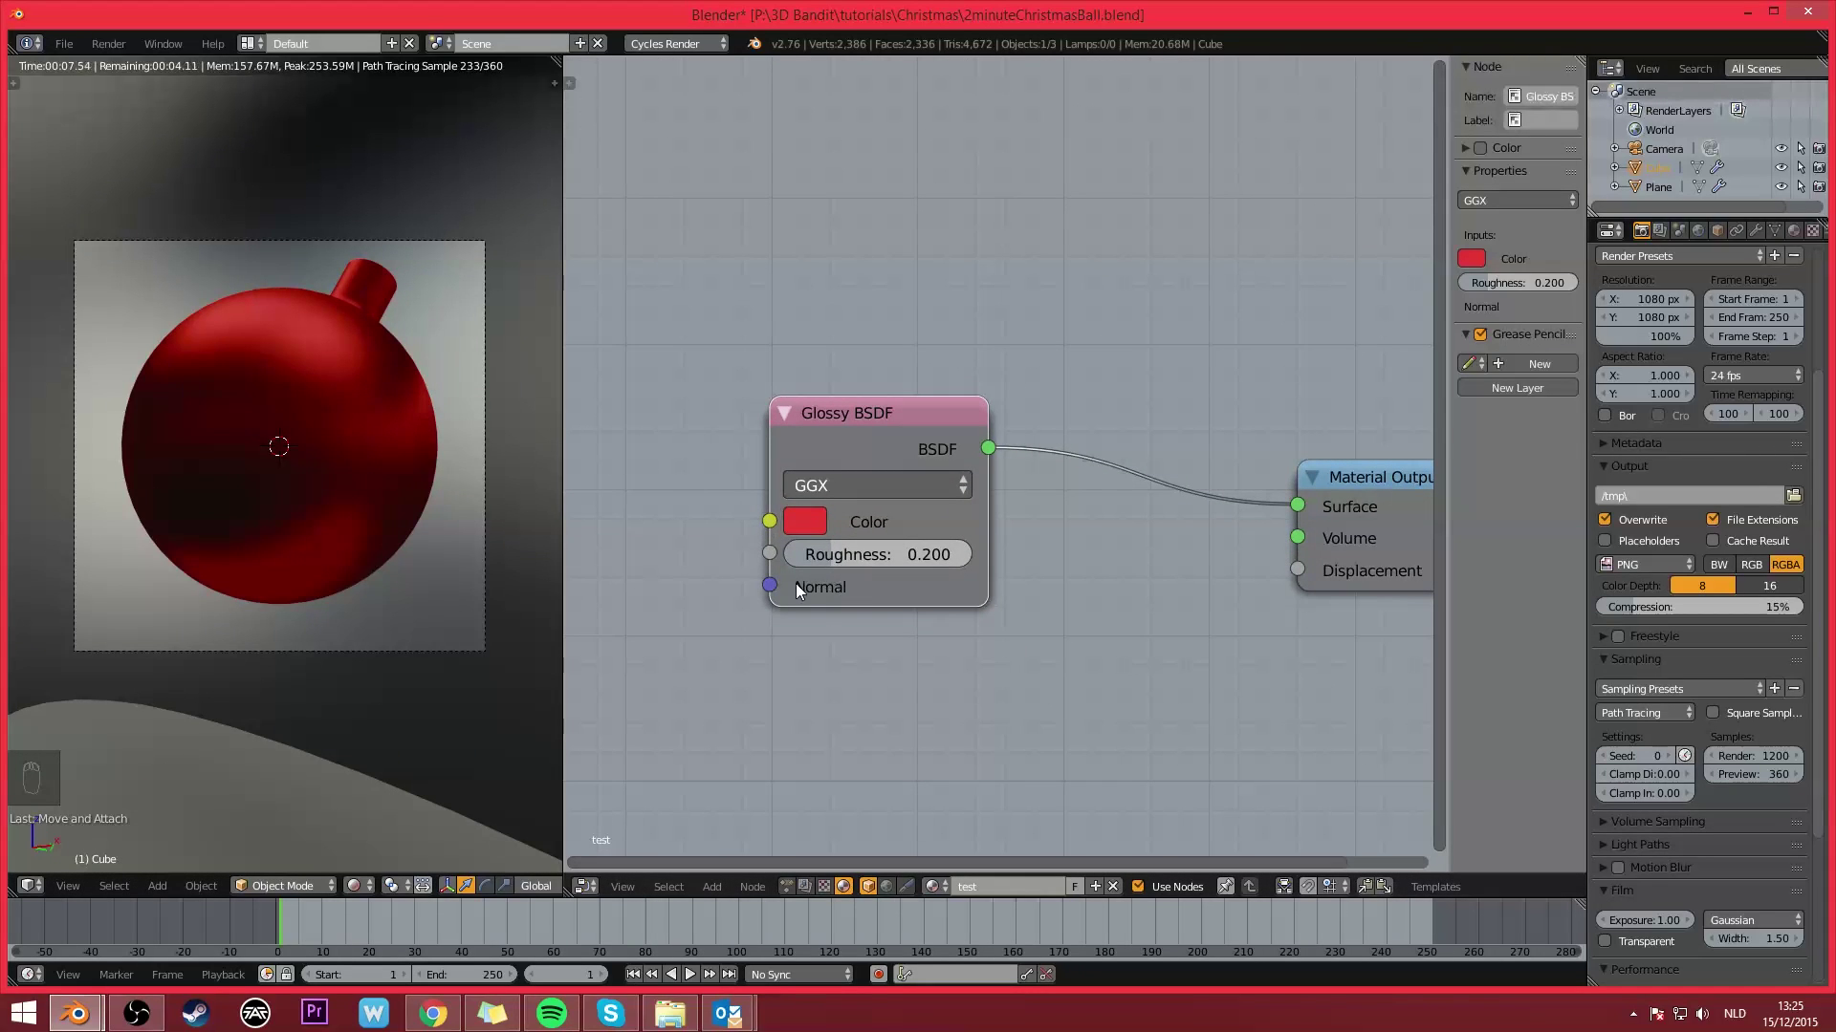
pyautogui.scroll(-2, 839, 582)
pyautogui.hotkey('shift', 'a')
pyautogui.moveTo(851, 605)
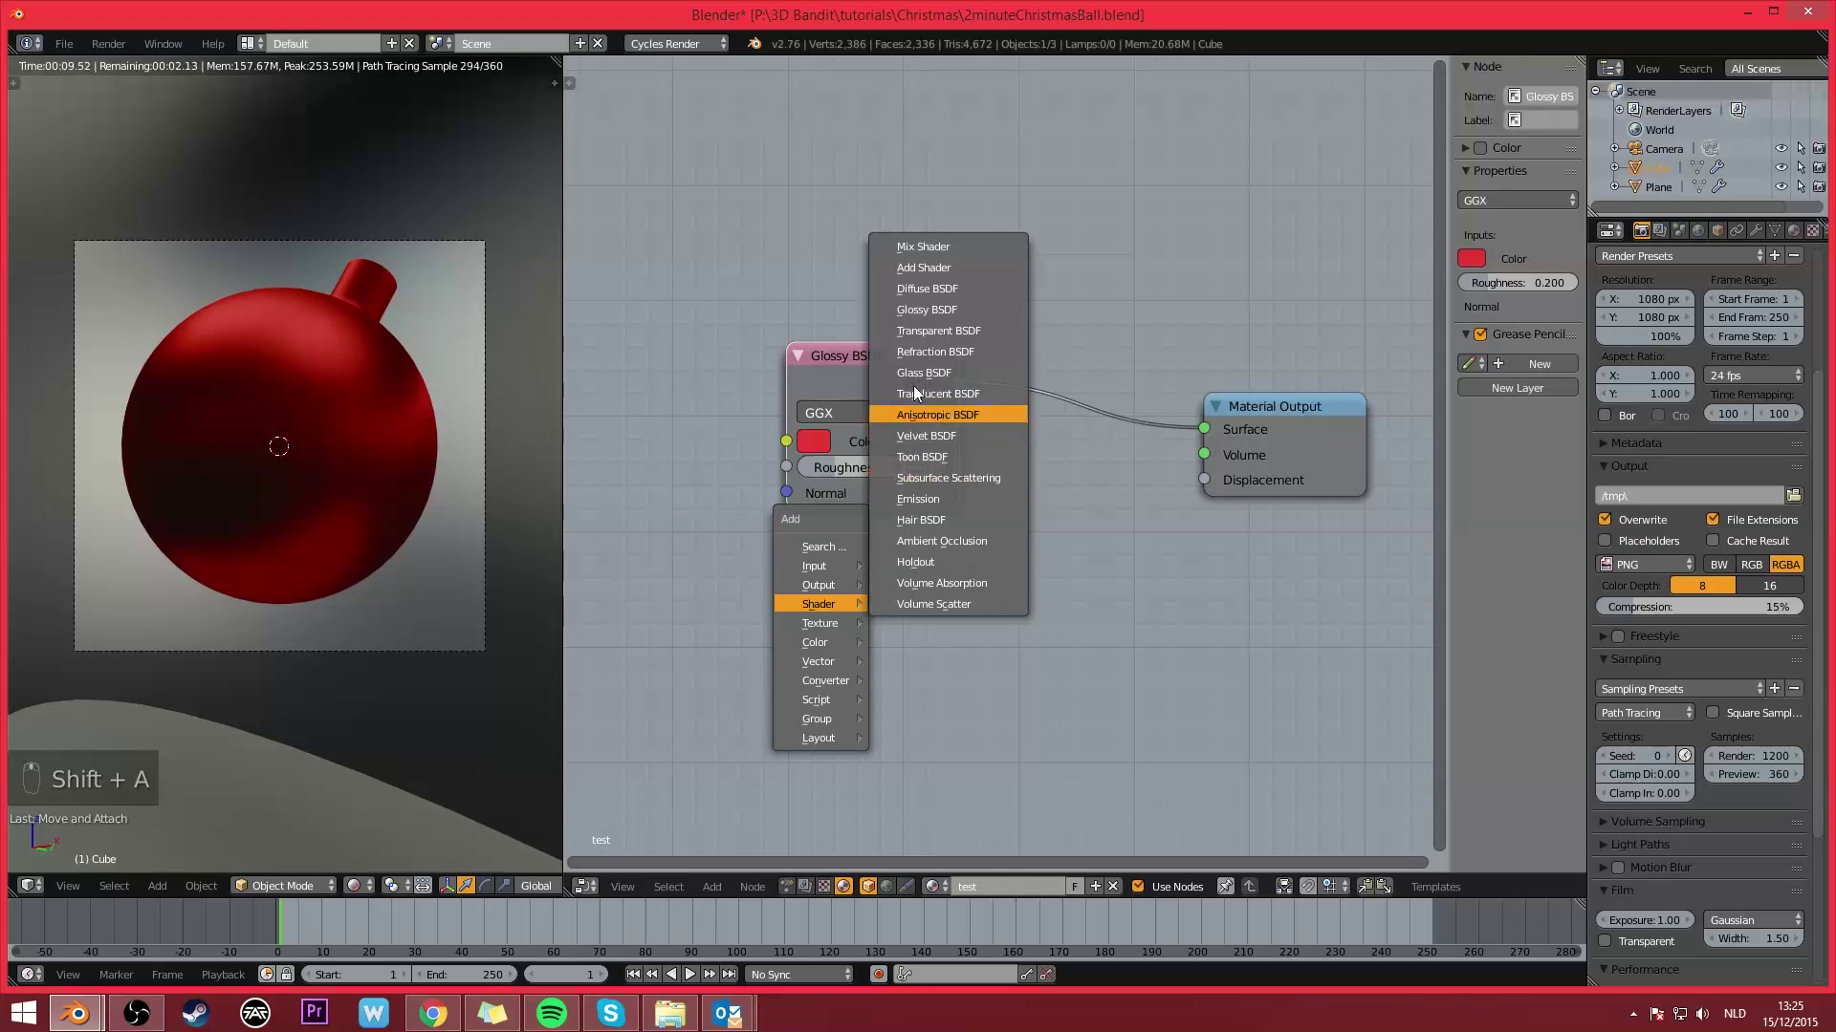
pyautogui.click(930, 290)
pyautogui.click(782, 520)
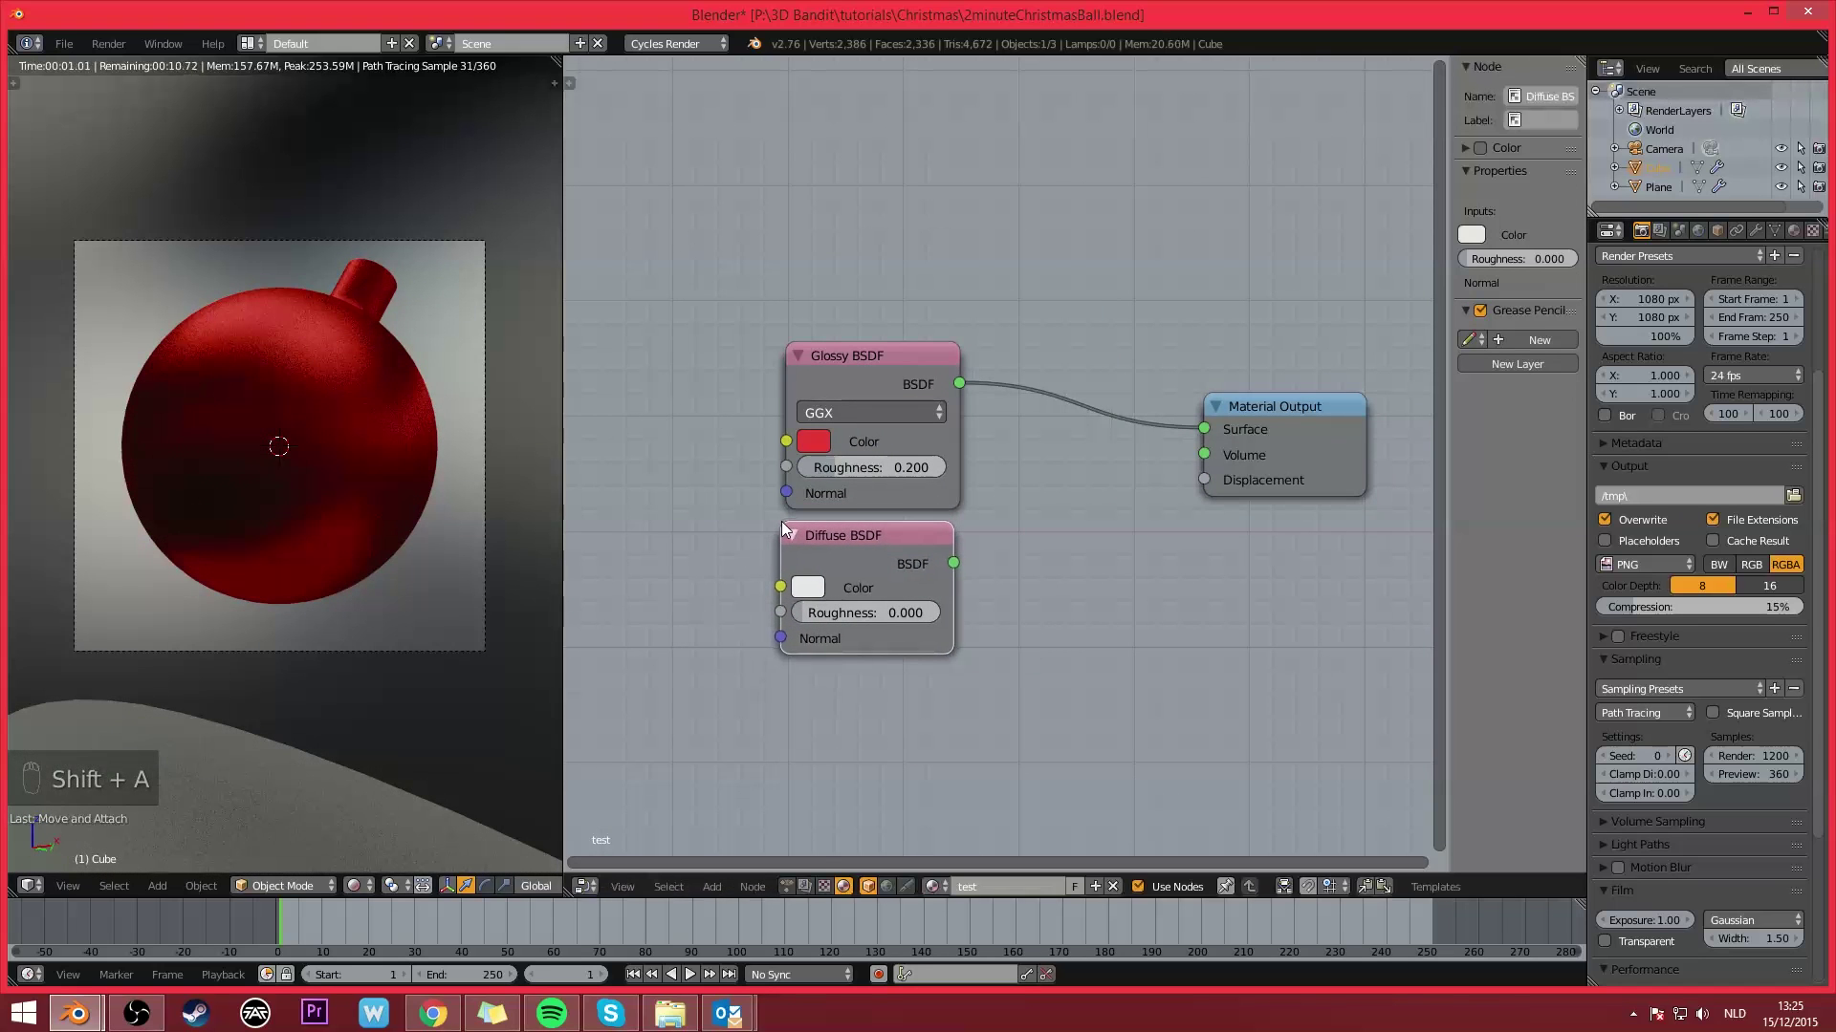
# Step: Combine the Glossy and Diffuse BSDFs with a Mix Shader and move the Material Output clear of it
pyautogui.keyDown('ctrl'); pyautogui.keyDown('shift'); pyautogui.moveTo(830, 404); pyautogui.dragTo(865, 609, button='right'); pyautogui.keyUp('shift'); pyautogui.keyUp('ctrl')
pyautogui.moveTo(1001, 593); pyautogui.dragTo(841, 606, button='middle')
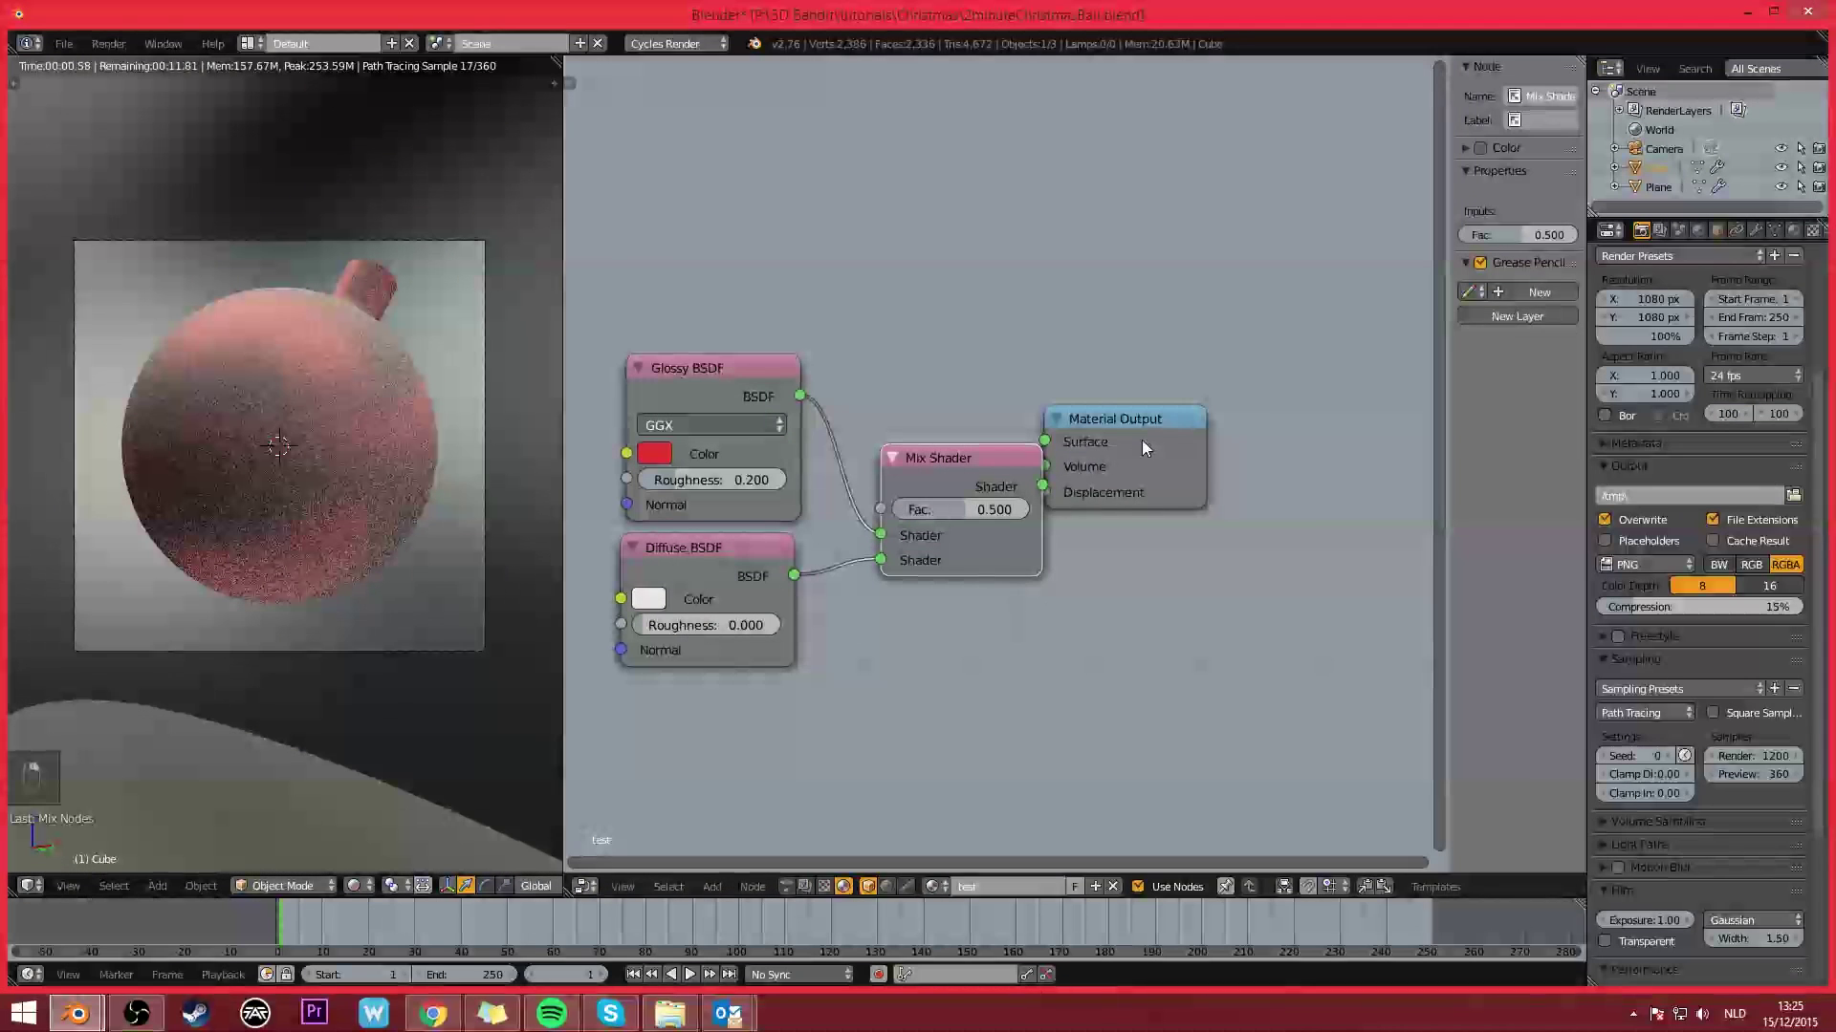
pyautogui.moveTo(1142, 439); pyautogui.dragTo(1237, 451)
pyautogui.moveTo(1064, 589); pyautogui.dragTo(1245, 601, button='middle')
# Step: Add a Layer Weight node and place it above and to the left of the Glossy BSDF
pyautogui.moveTo(665, 215); pyautogui.dragTo(708, 283, button='middle')
pyautogui.hotkey('shift', 'a')
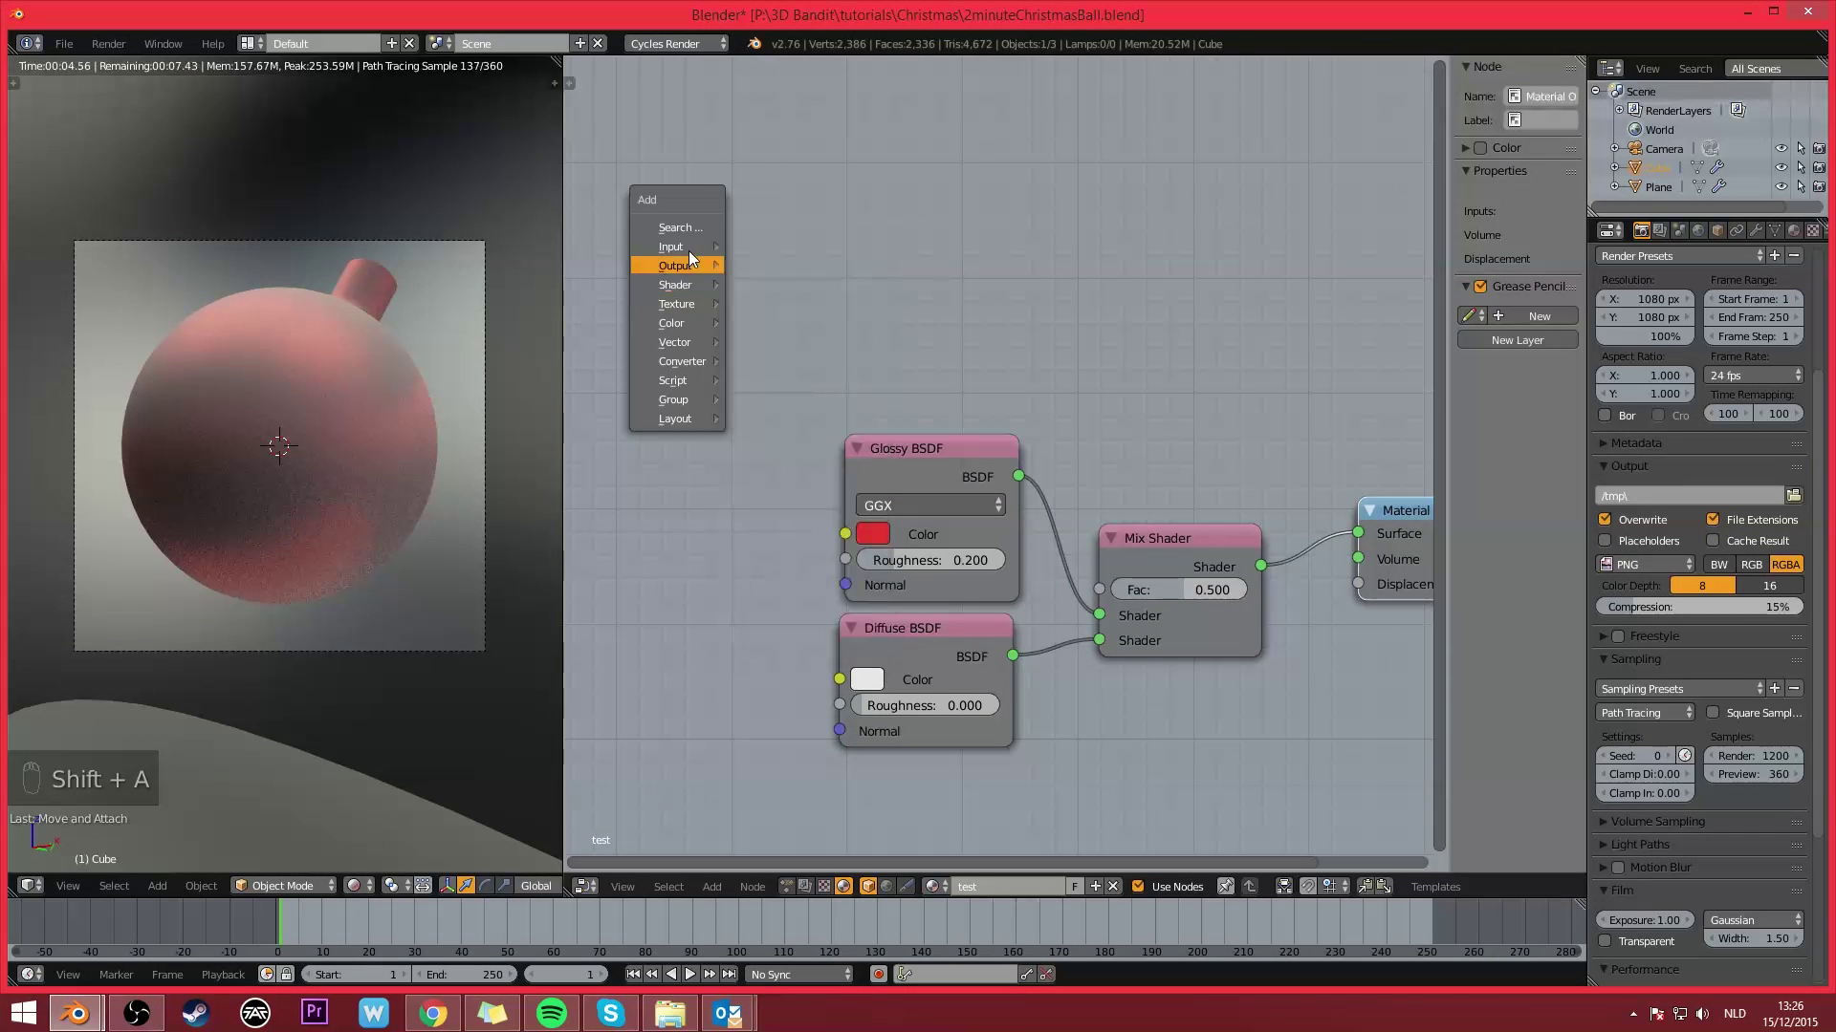
pyautogui.moveTo(687, 246)
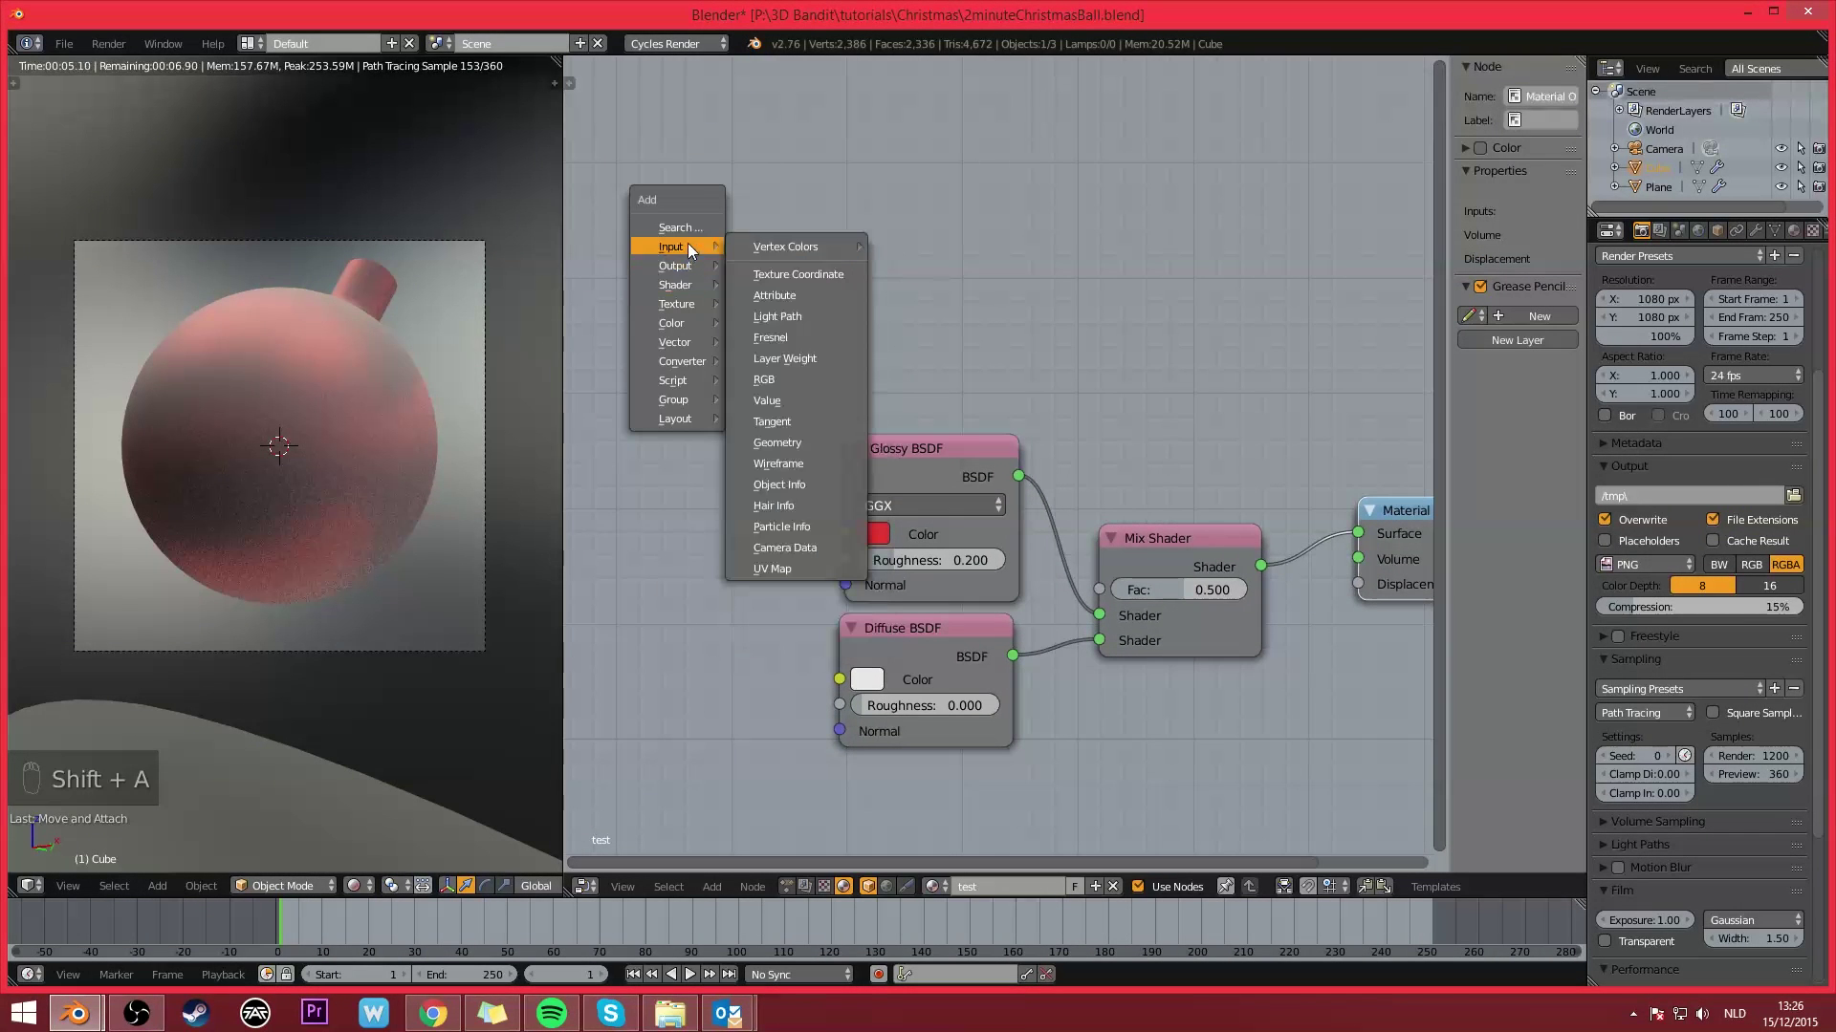
pyautogui.click(798, 357)
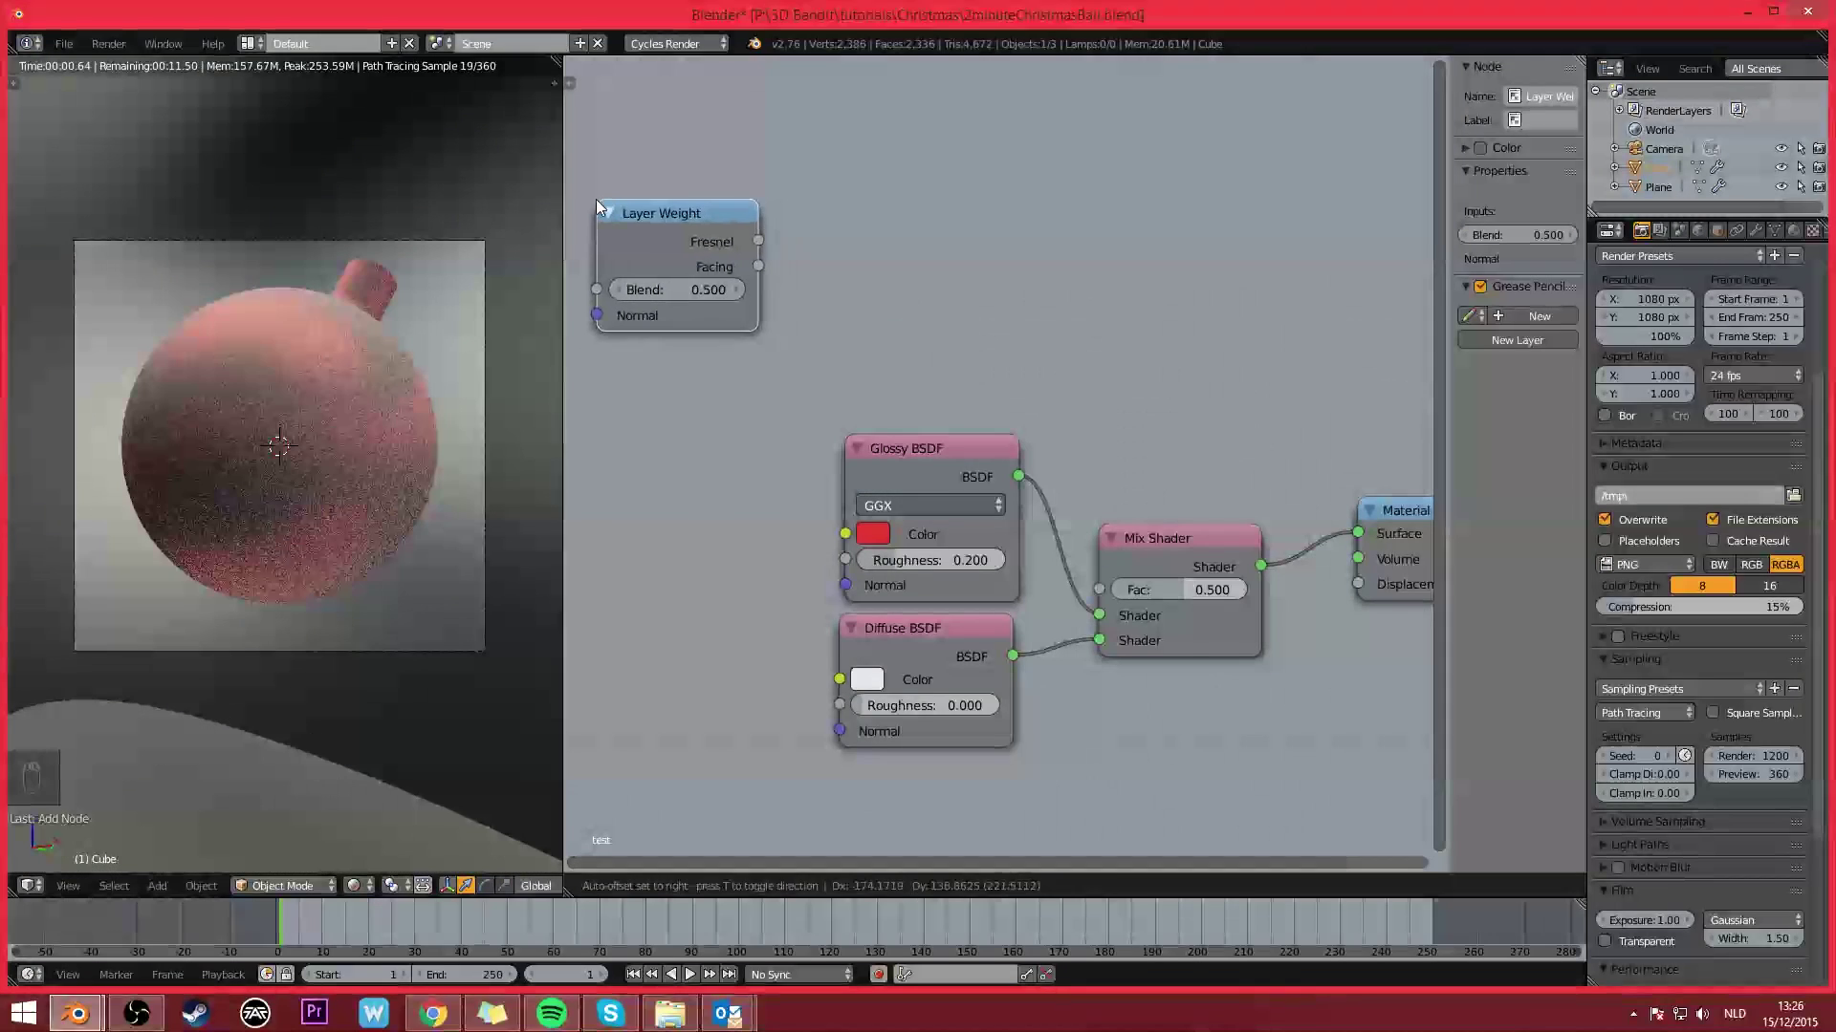
pyautogui.click(595, 198)
pyautogui.moveTo(956, 386); pyautogui.dragTo(1015, 464, button='middle')
pyautogui.moveTo(750, 319); pyautogui.dragTo(674, 327)
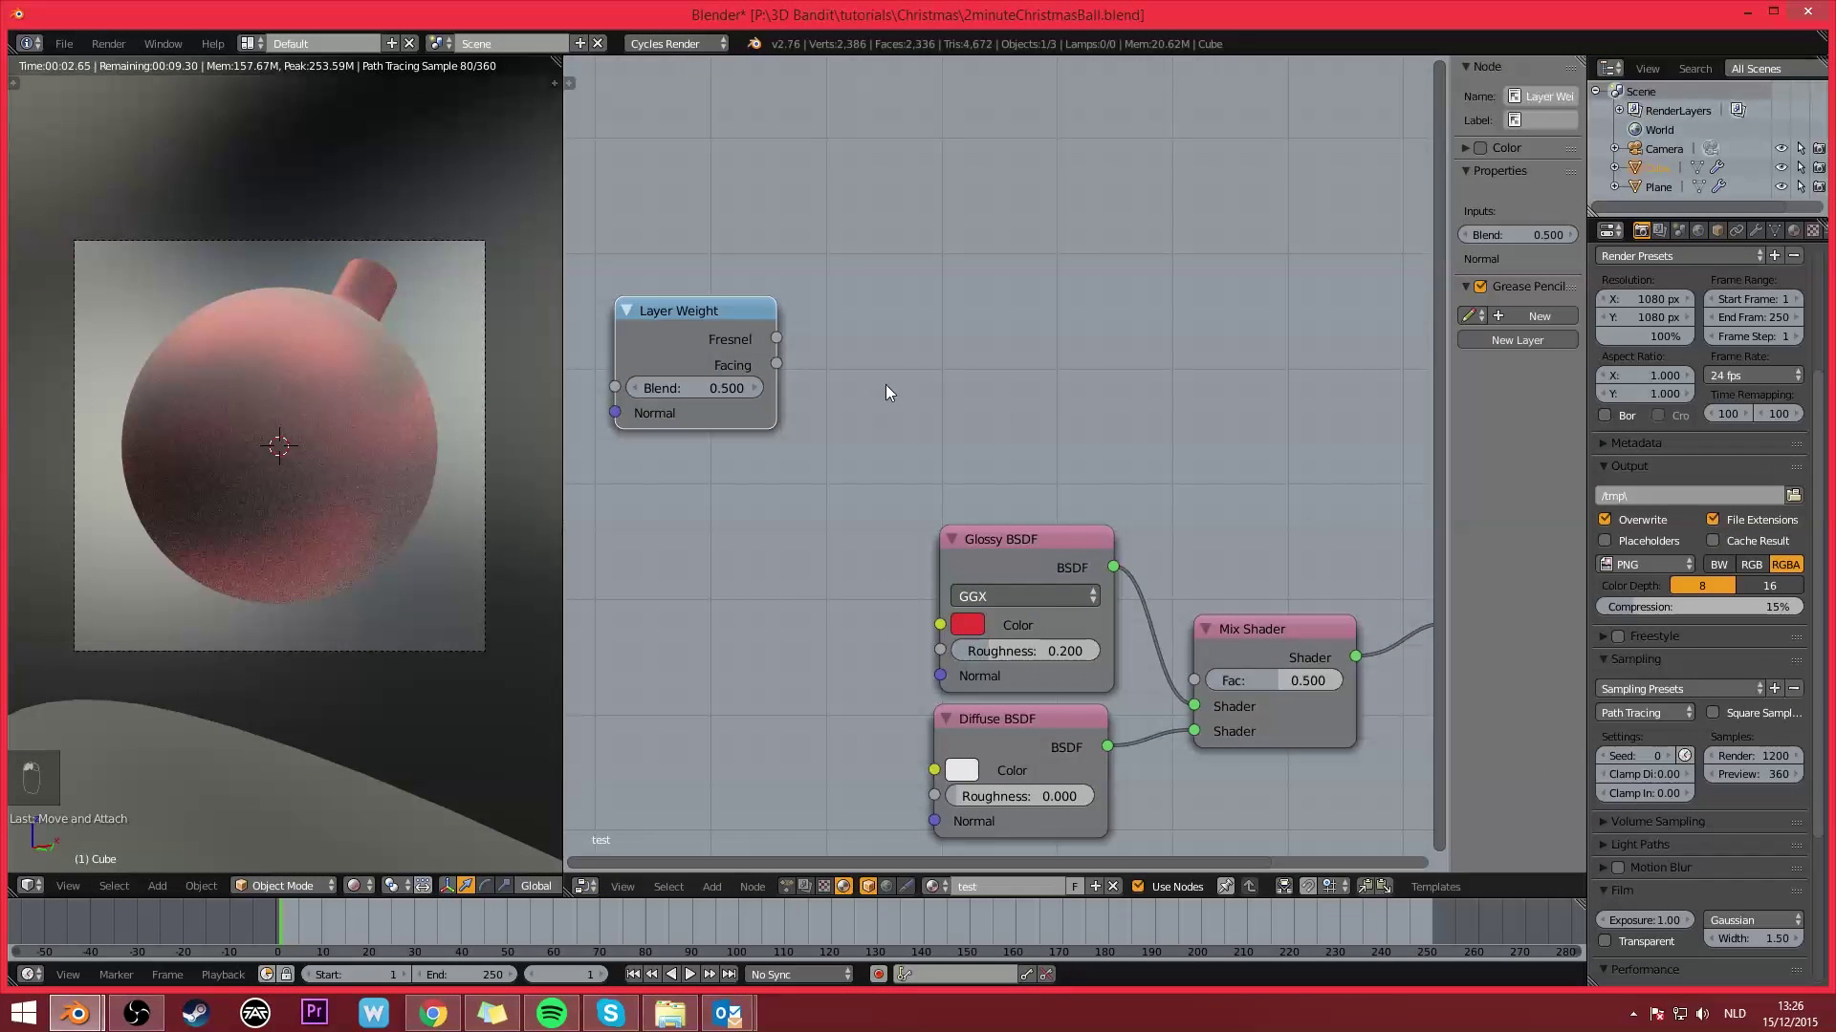
# Step: Add an RGB Curves node beside Layer Weight and link the Facing output to its Color input
pyautogui.hotkey('shift', 'a')
pyautogui.moveTo(859, 498)
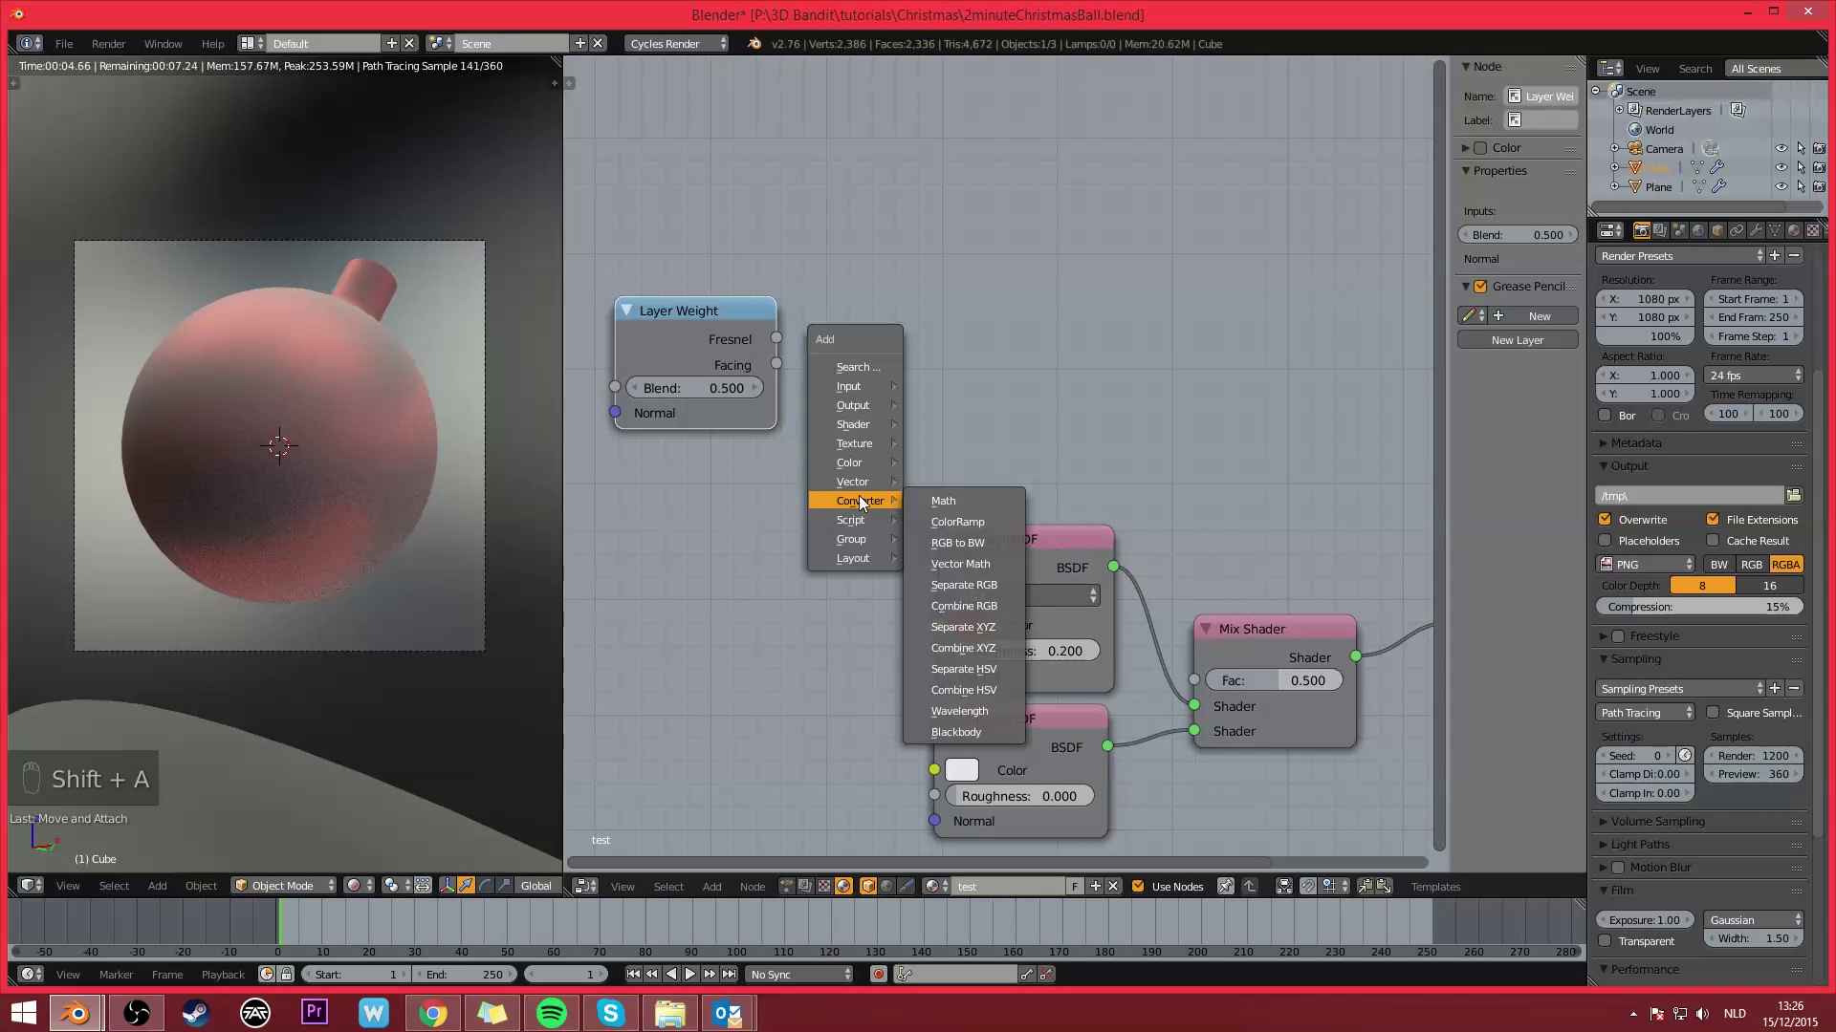
pyautogui.hotkey('shift', 'a')
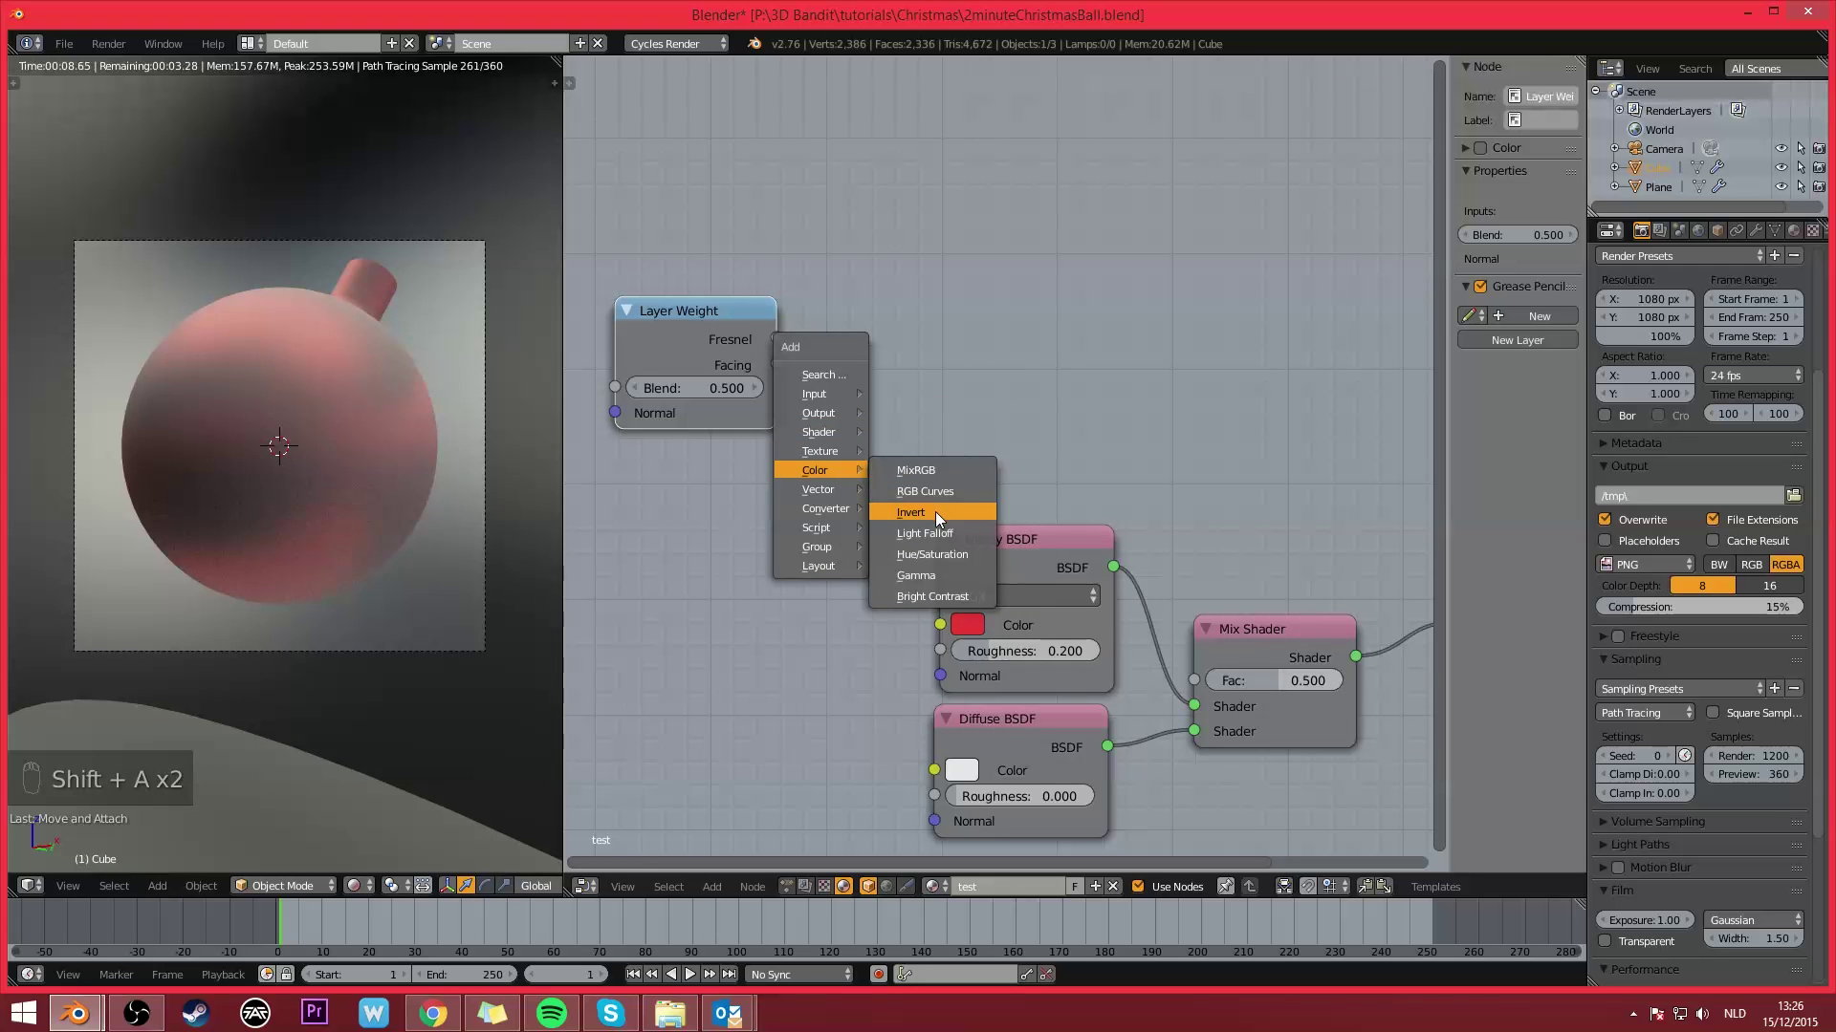
pyautogui.click(937, 493)
pyautogui.click(818, 162)
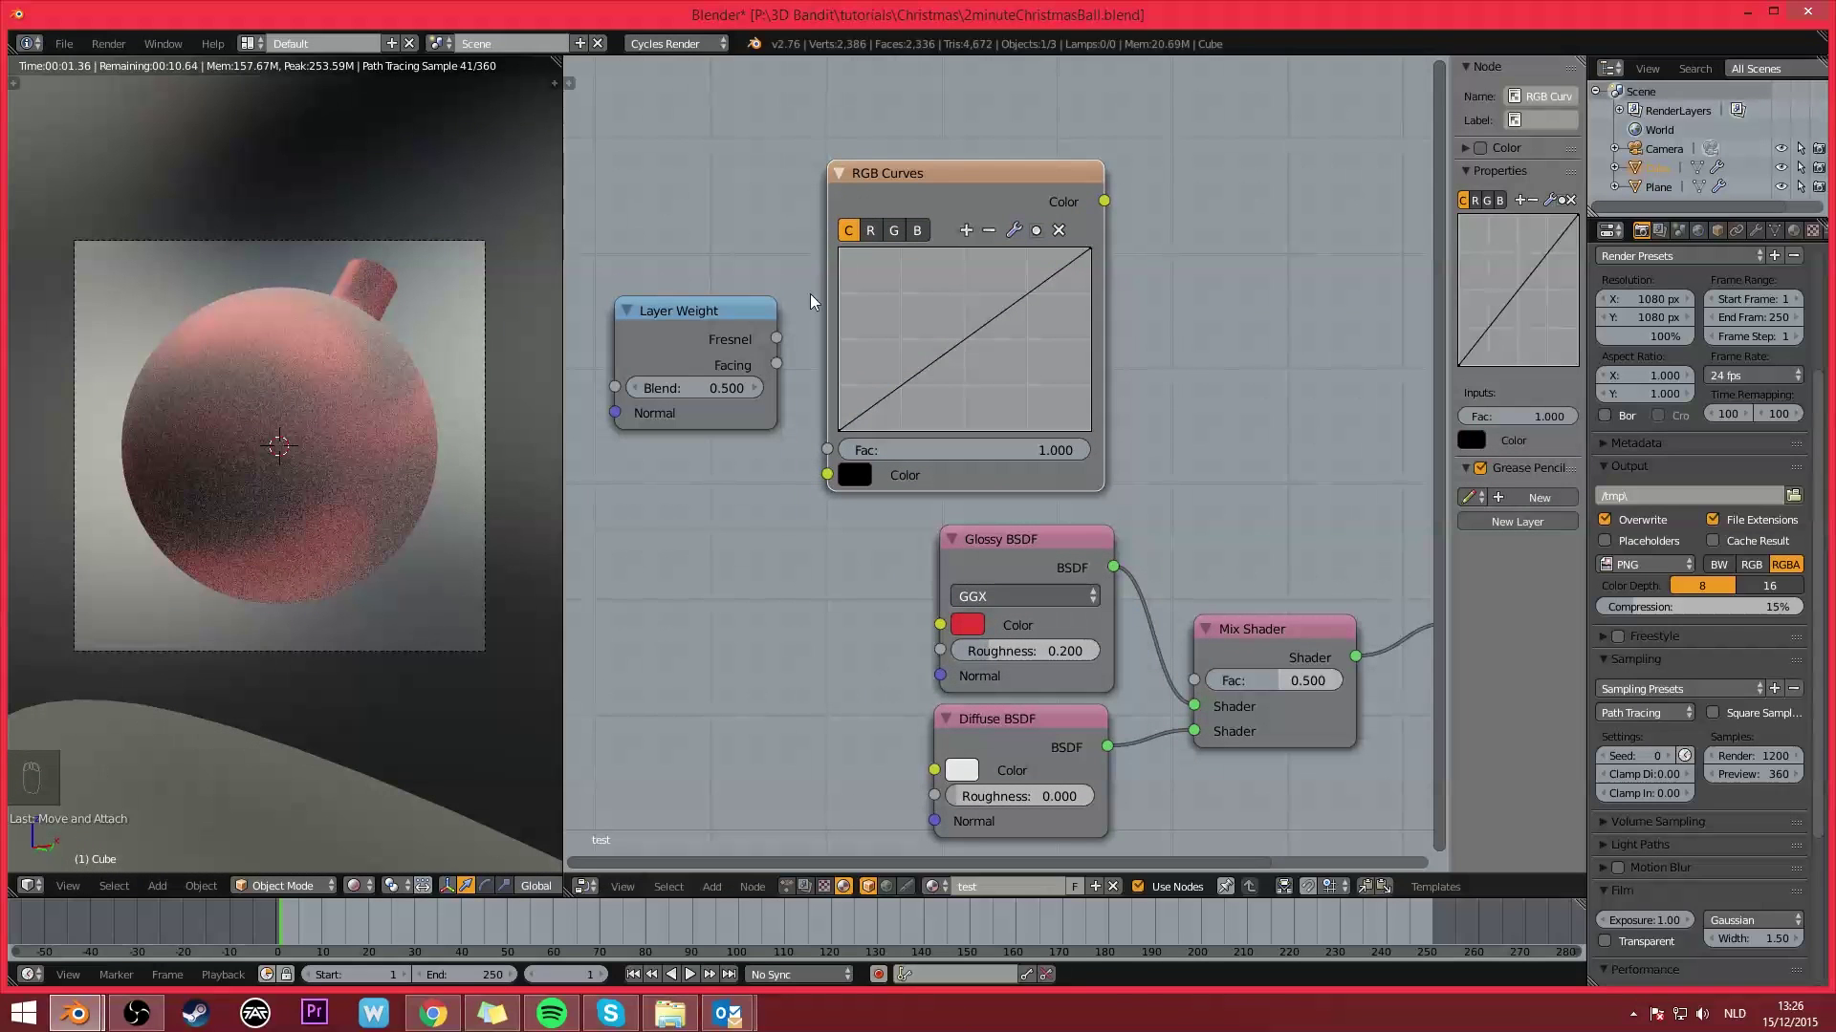
pyautogui.moveTo(788, 367); pyautogui.dragTo(829, 477)
# Step: Preview the RGB Curves output and bend the curve through about X 0.73, Y 0.18, lowering its end point to about Y 0.63
pyautogui.moveTo(957, 194); pyautogui.dragTo(816, 193, button='middle')
pyautogui.keyDown('ctrl'); pyautogui.keyDown('shift'); pyautogui.click(870, 233); pyautogui.keyUp('shift'); pyautogui.keyUp('ctrl')
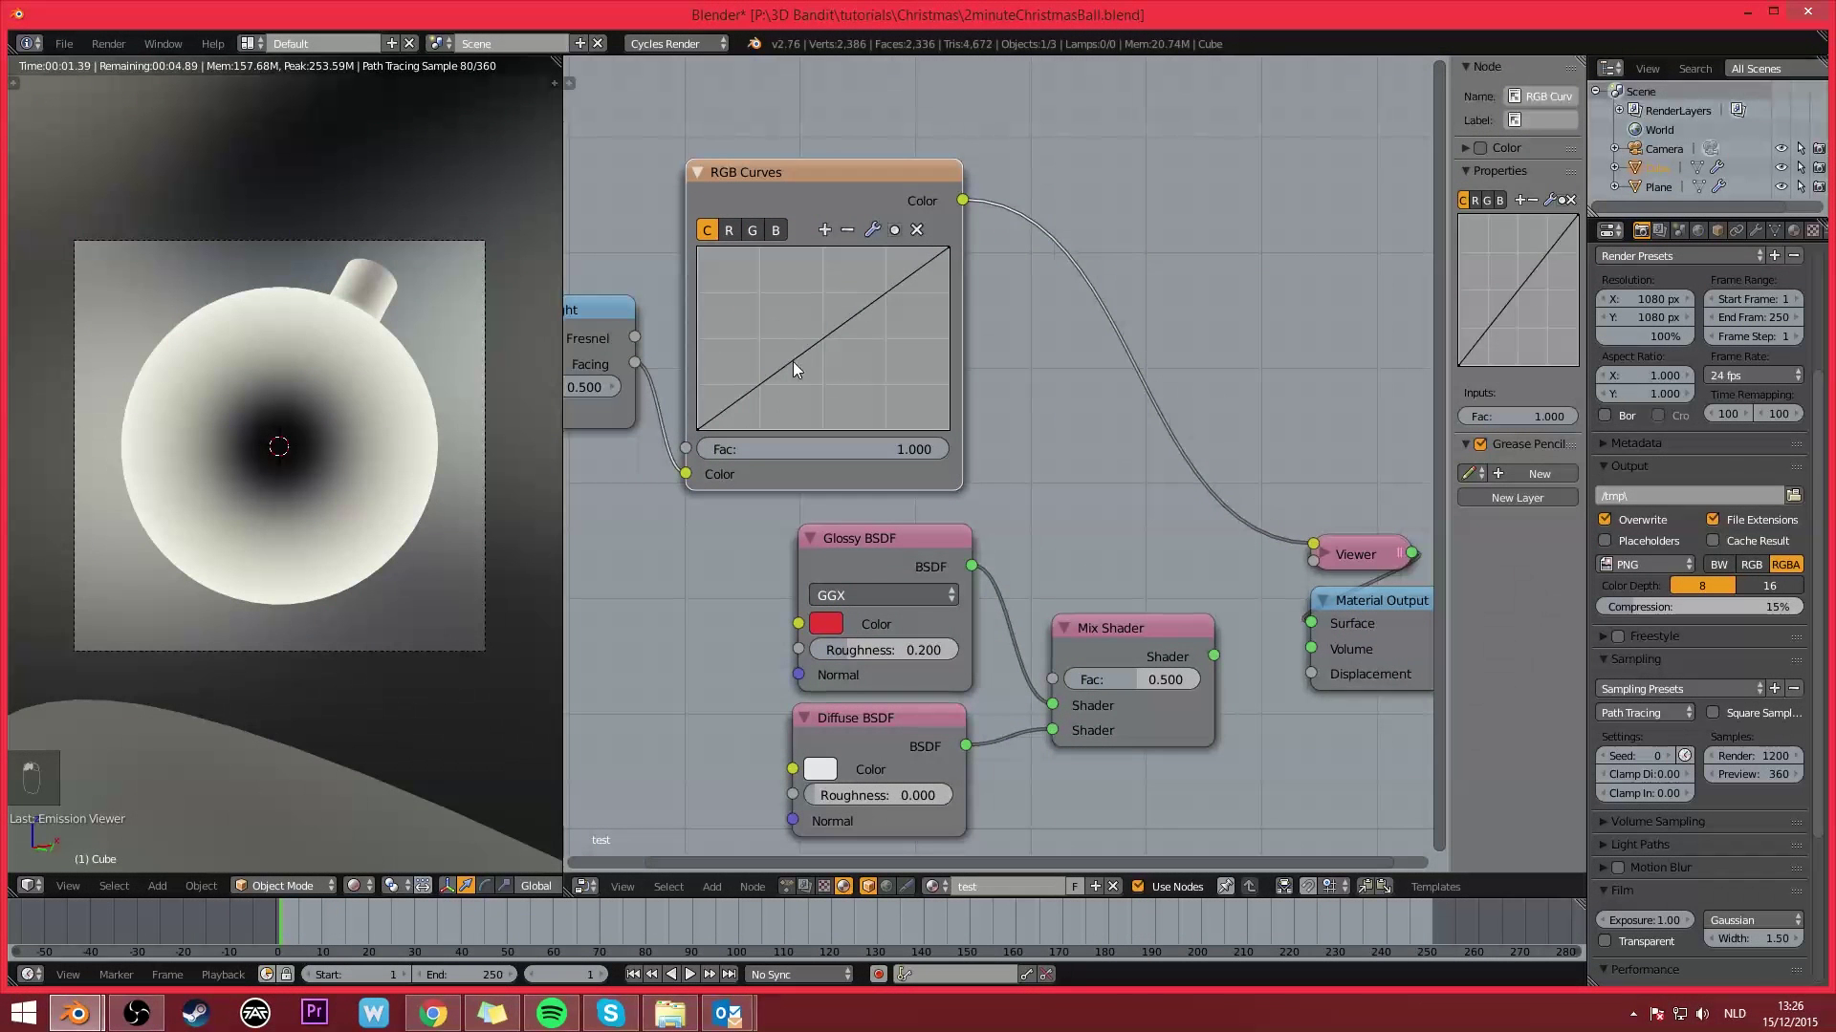
pyautogui.moveTo(948, 248); pyautogui.dragTo(886, 392)
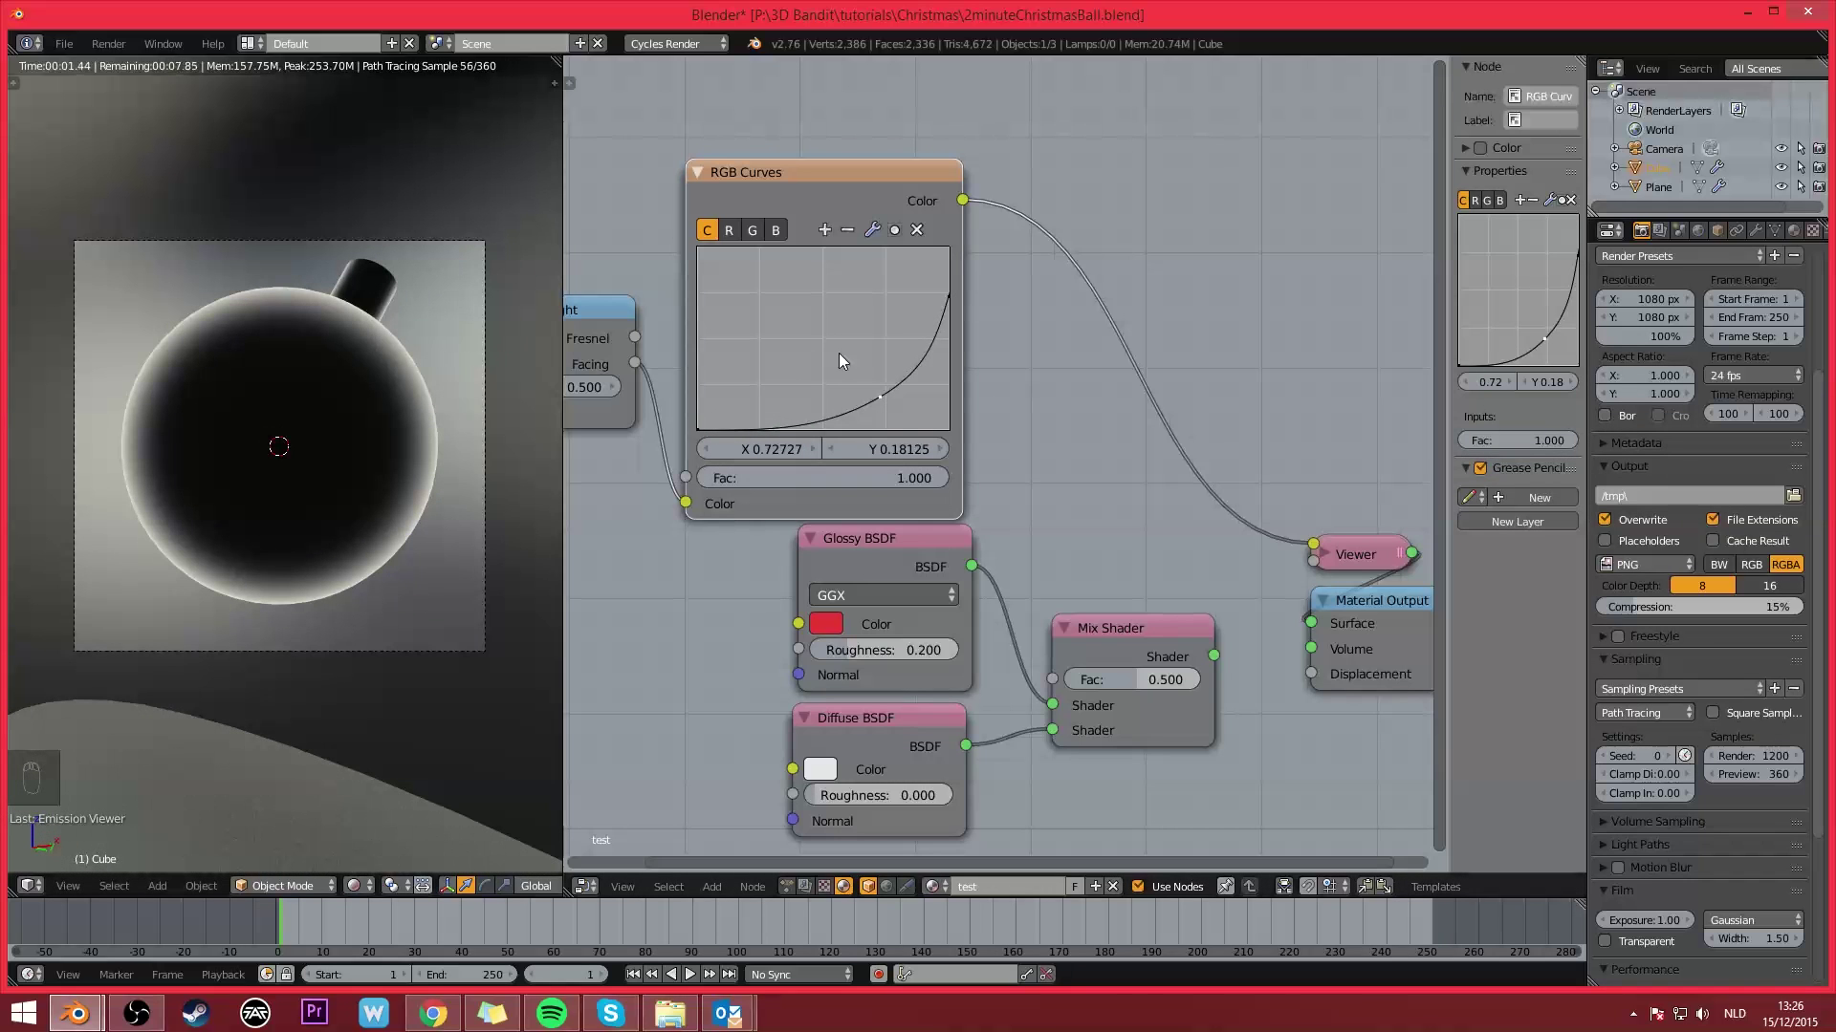
pyautogui.moveTo(947, 299); pyautogui.dragTo(948, 315)
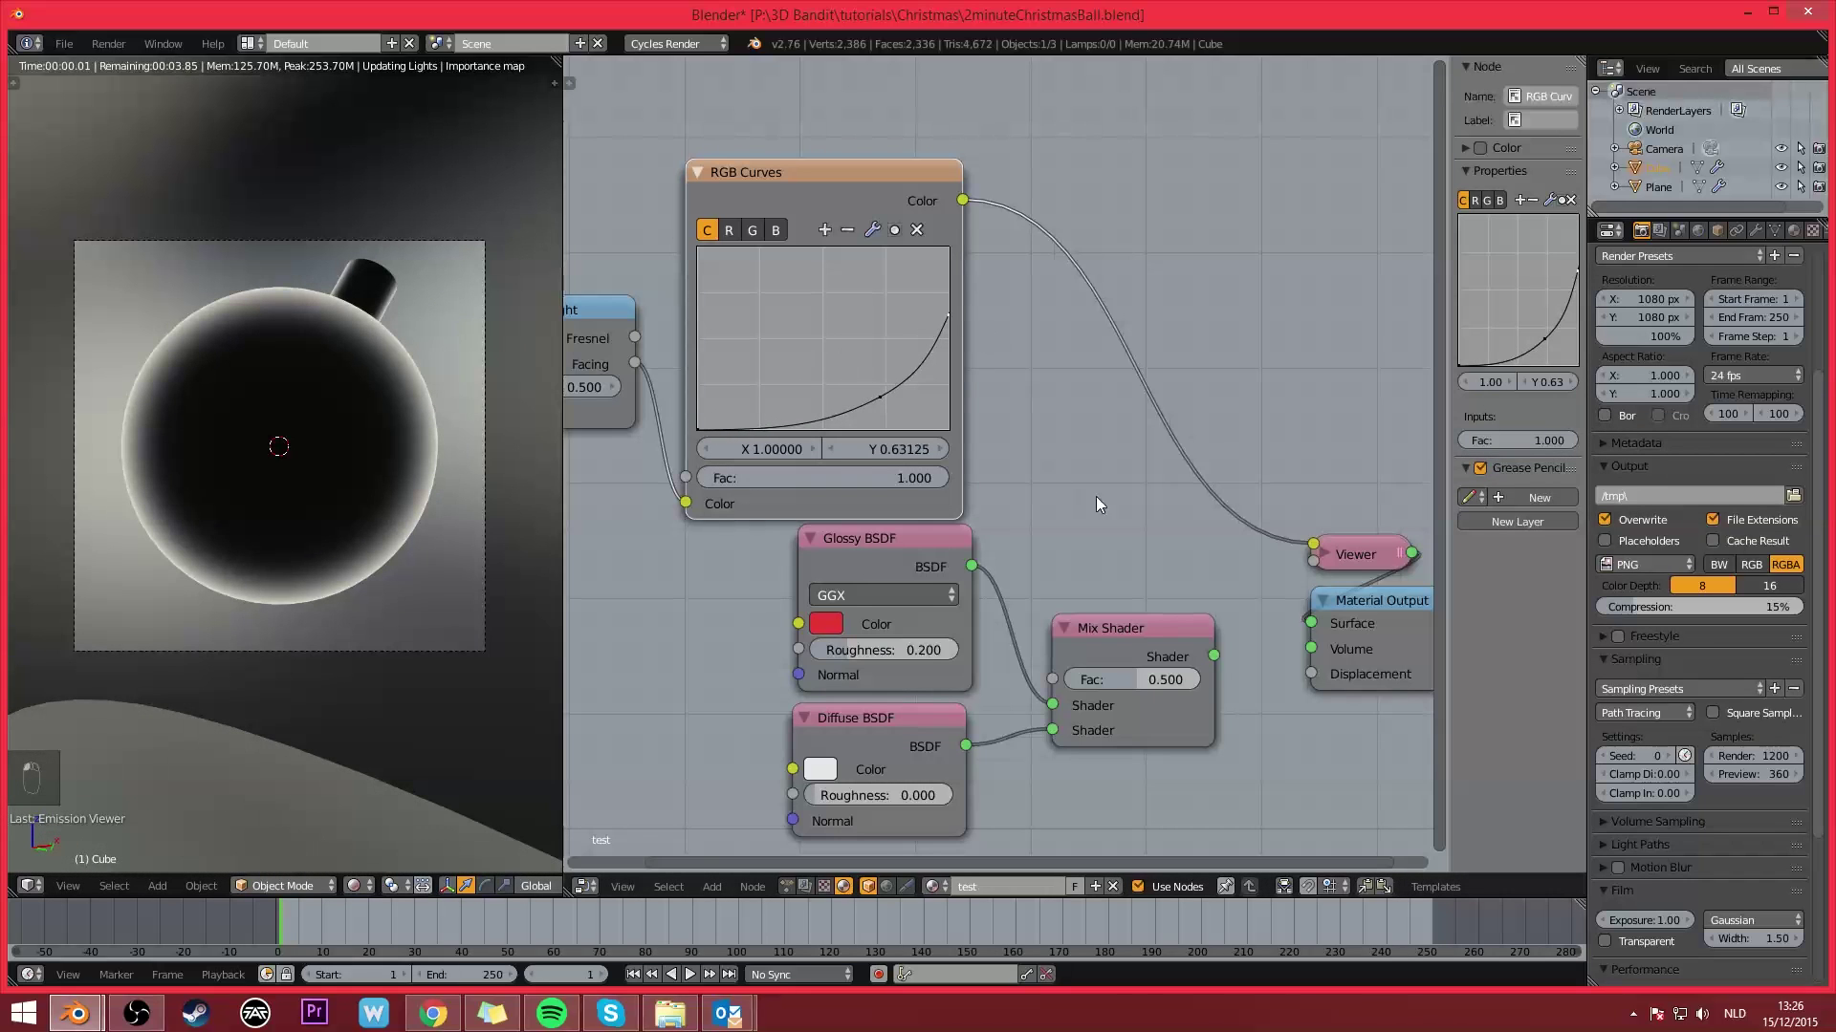
# Step: Link the RGB Curves colour output to the Mix Shader's Fac and output the Mix Shader to the material surface
pyautogui.moveTo(1096, 496); pyautogui.dragTo(1024, 441, button='middle')
pyautogui.moveTo(892, 146); pyautogui.dragTo(989, 623)
pyautogui.keyDown('ctrl'); pyautogui.keyDown('shift'); pyautogui.click(1063, 553); pyautogui.keyUp('shift'); pyautogui.keyUp('ctrl')
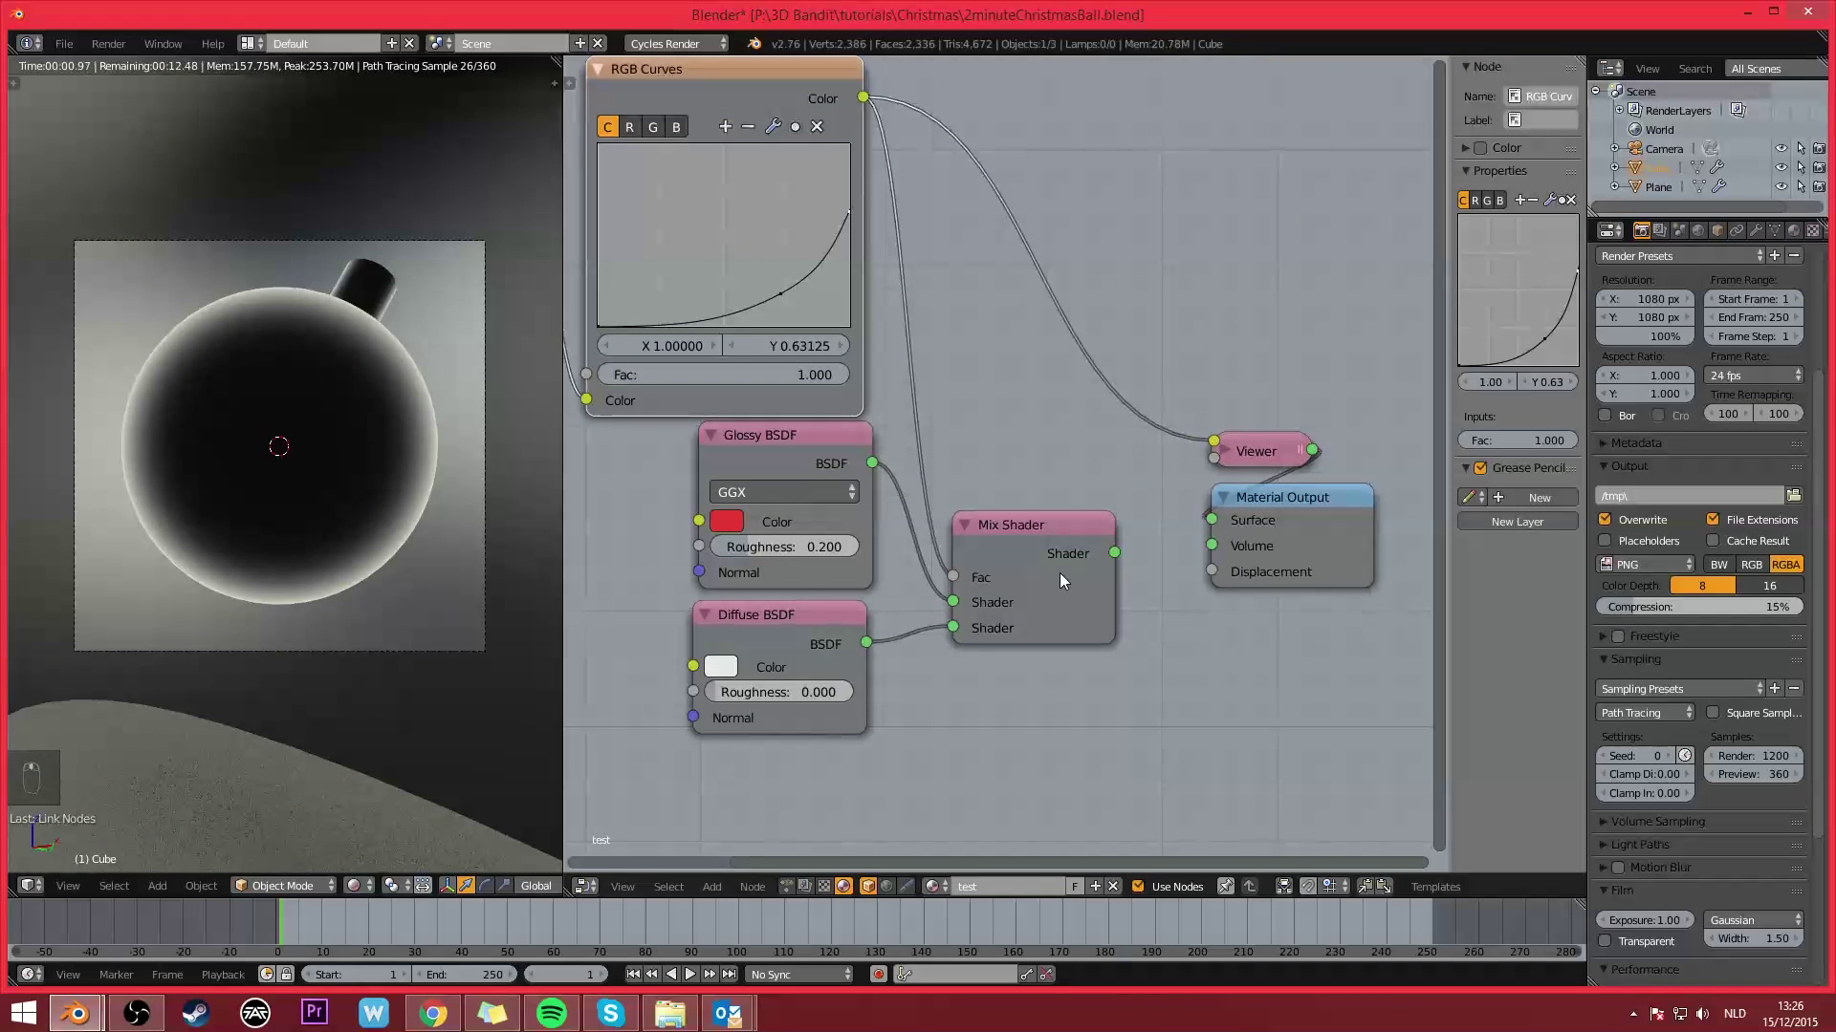
pyautogui.moveTo(977, 417); pyautogui.dragTo(1203, 440, button='middle')
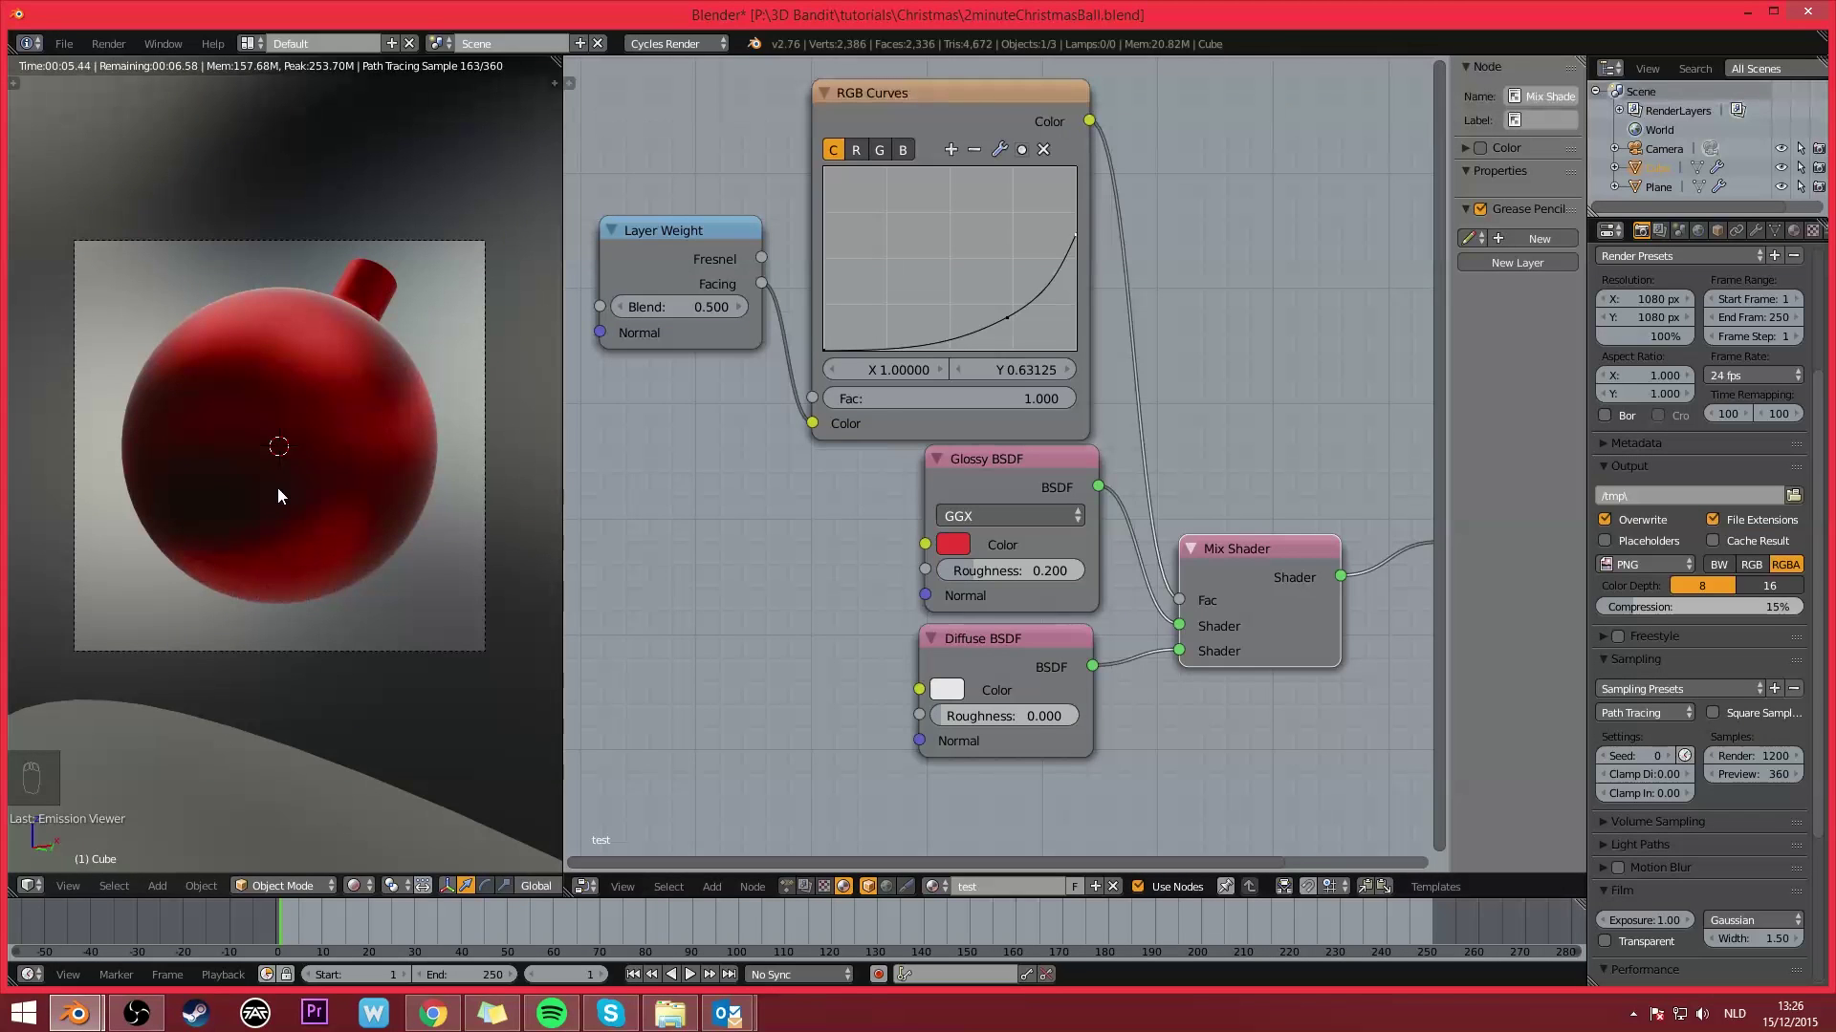
# Step: Try a Glossy BSDF roughness of 0, and settle on a roughness of 0.108
pyautogui.moveTo(771, 510); pyautogui.dragTo(727, 513, button='middle')
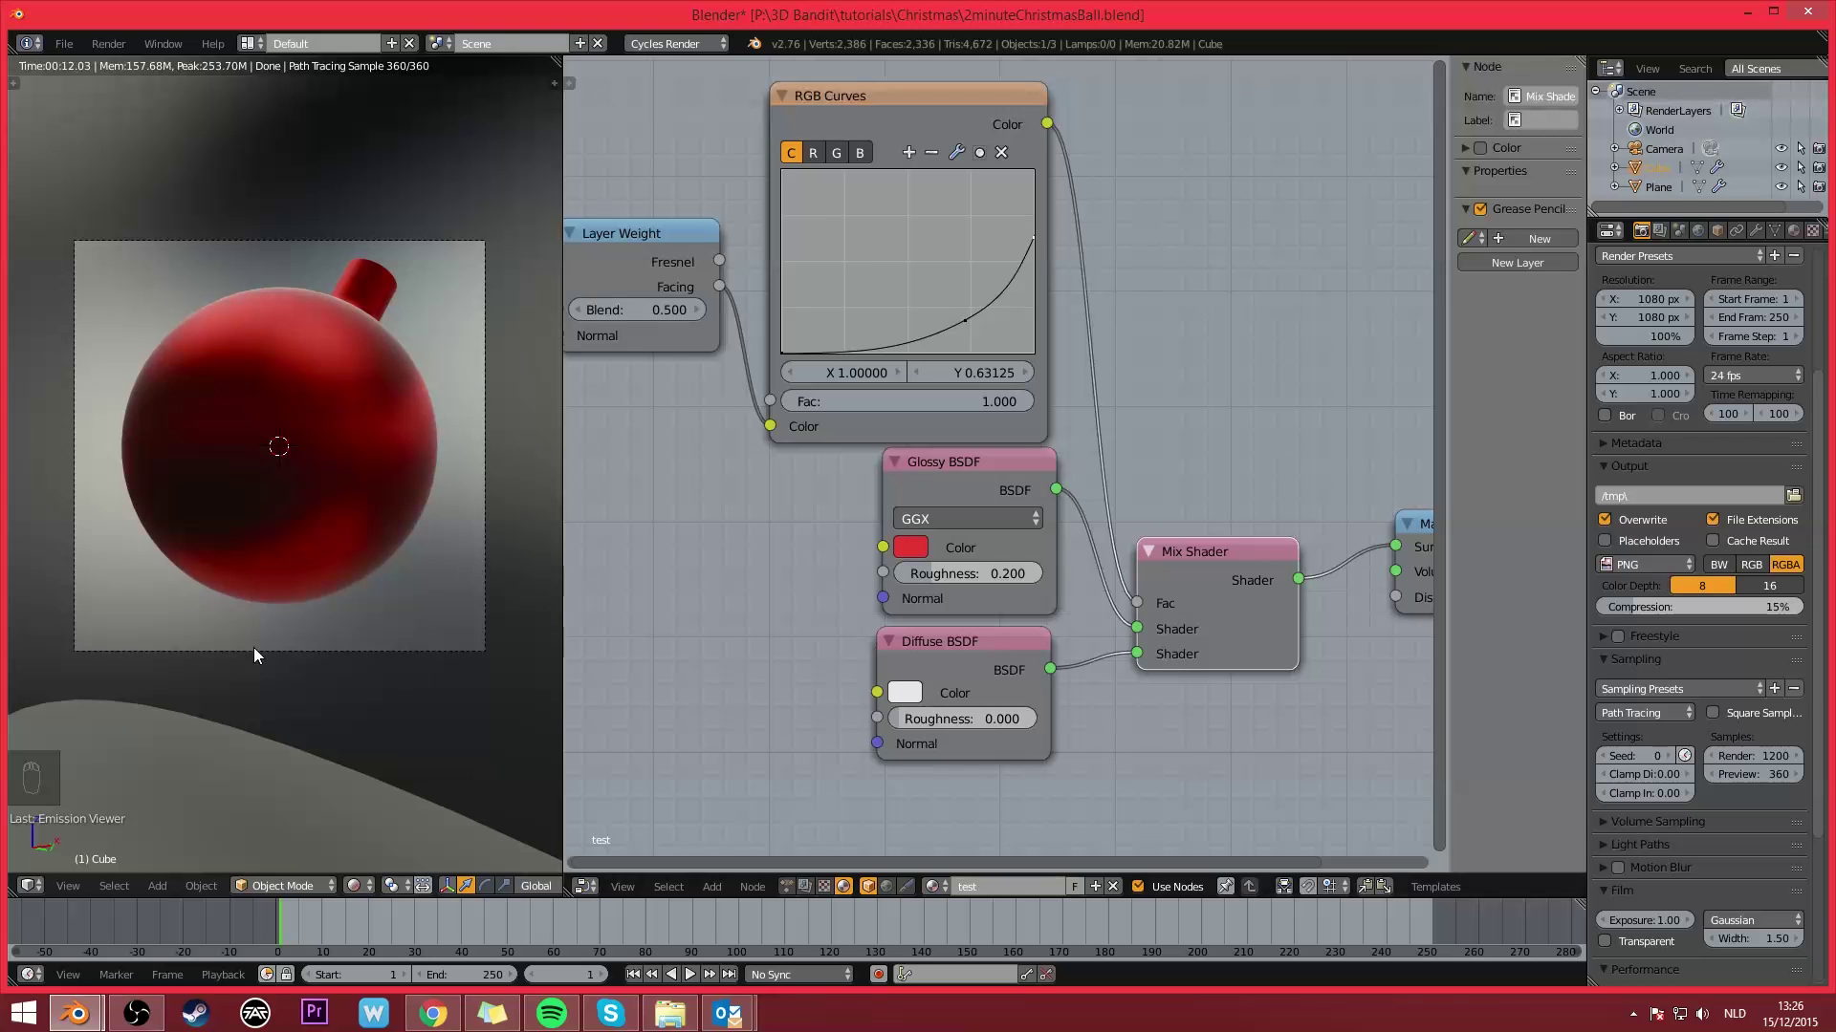
pyautogui.moveTo(777, 575); pyautogui.dragTo(756, 543, button='middle')
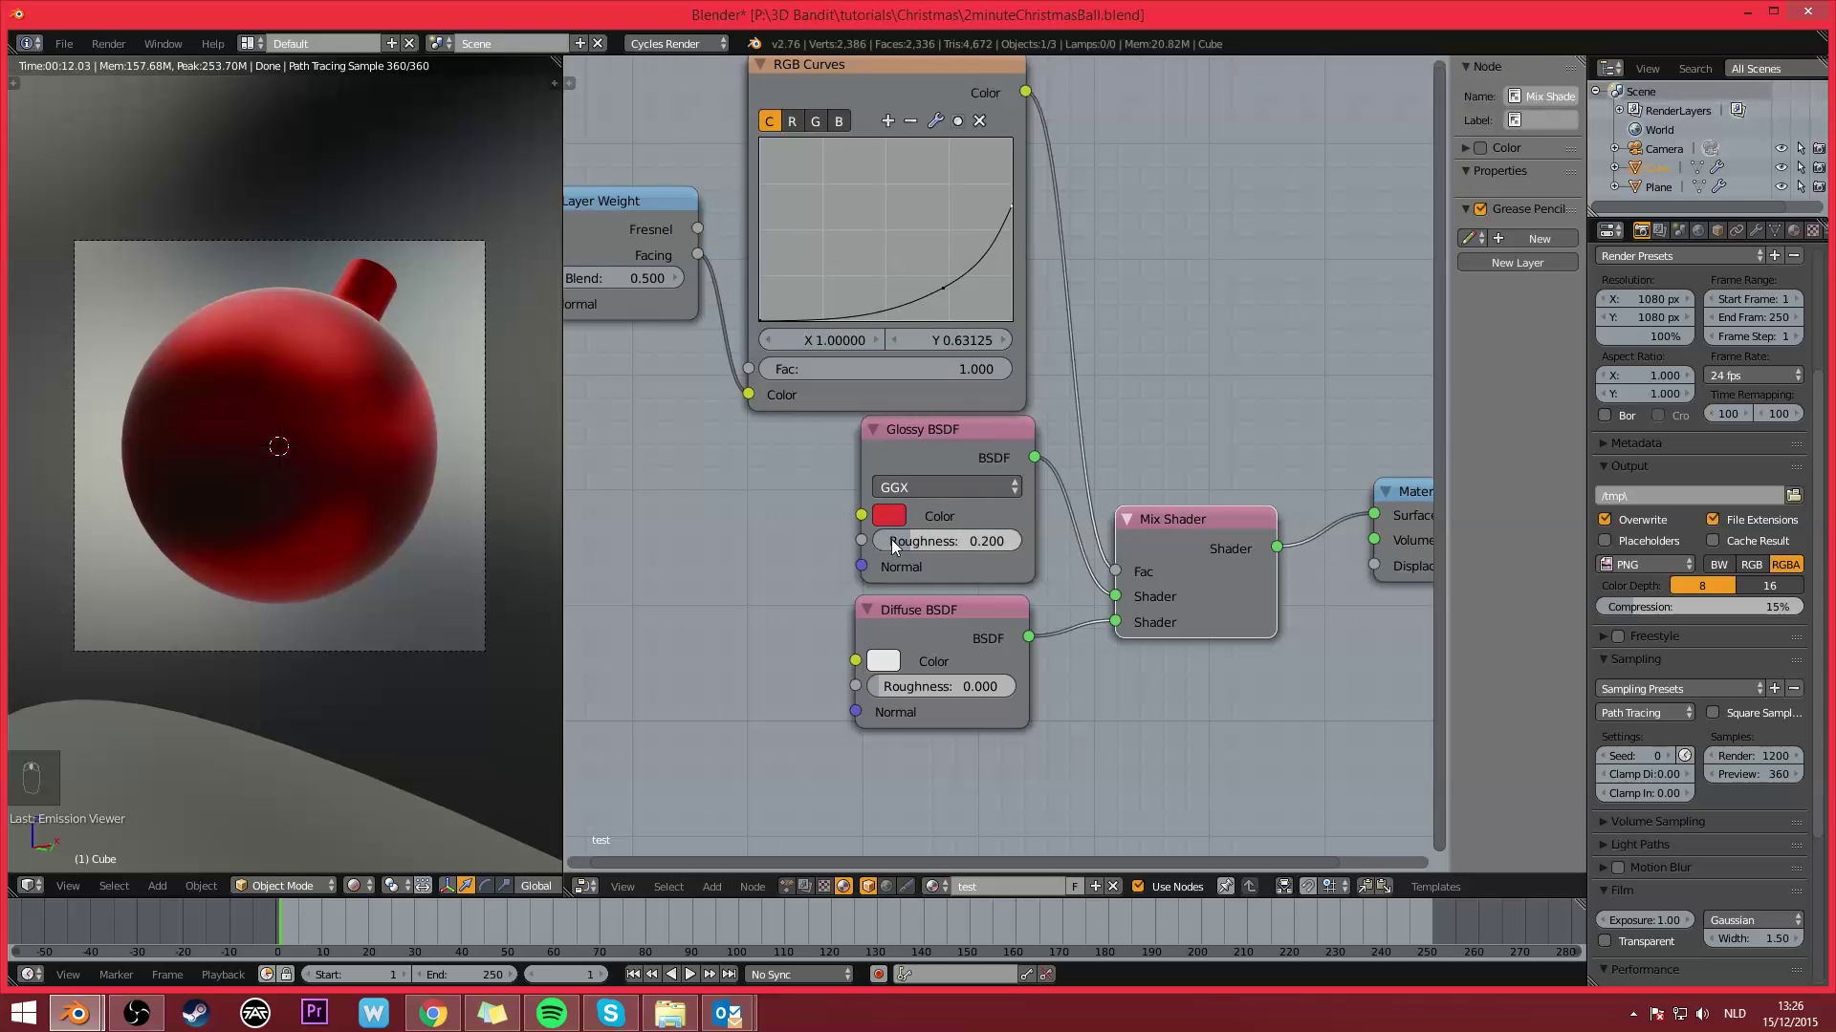
pyautogui.moveTo(891, 539); pyautogui.dragTo(841, 540)
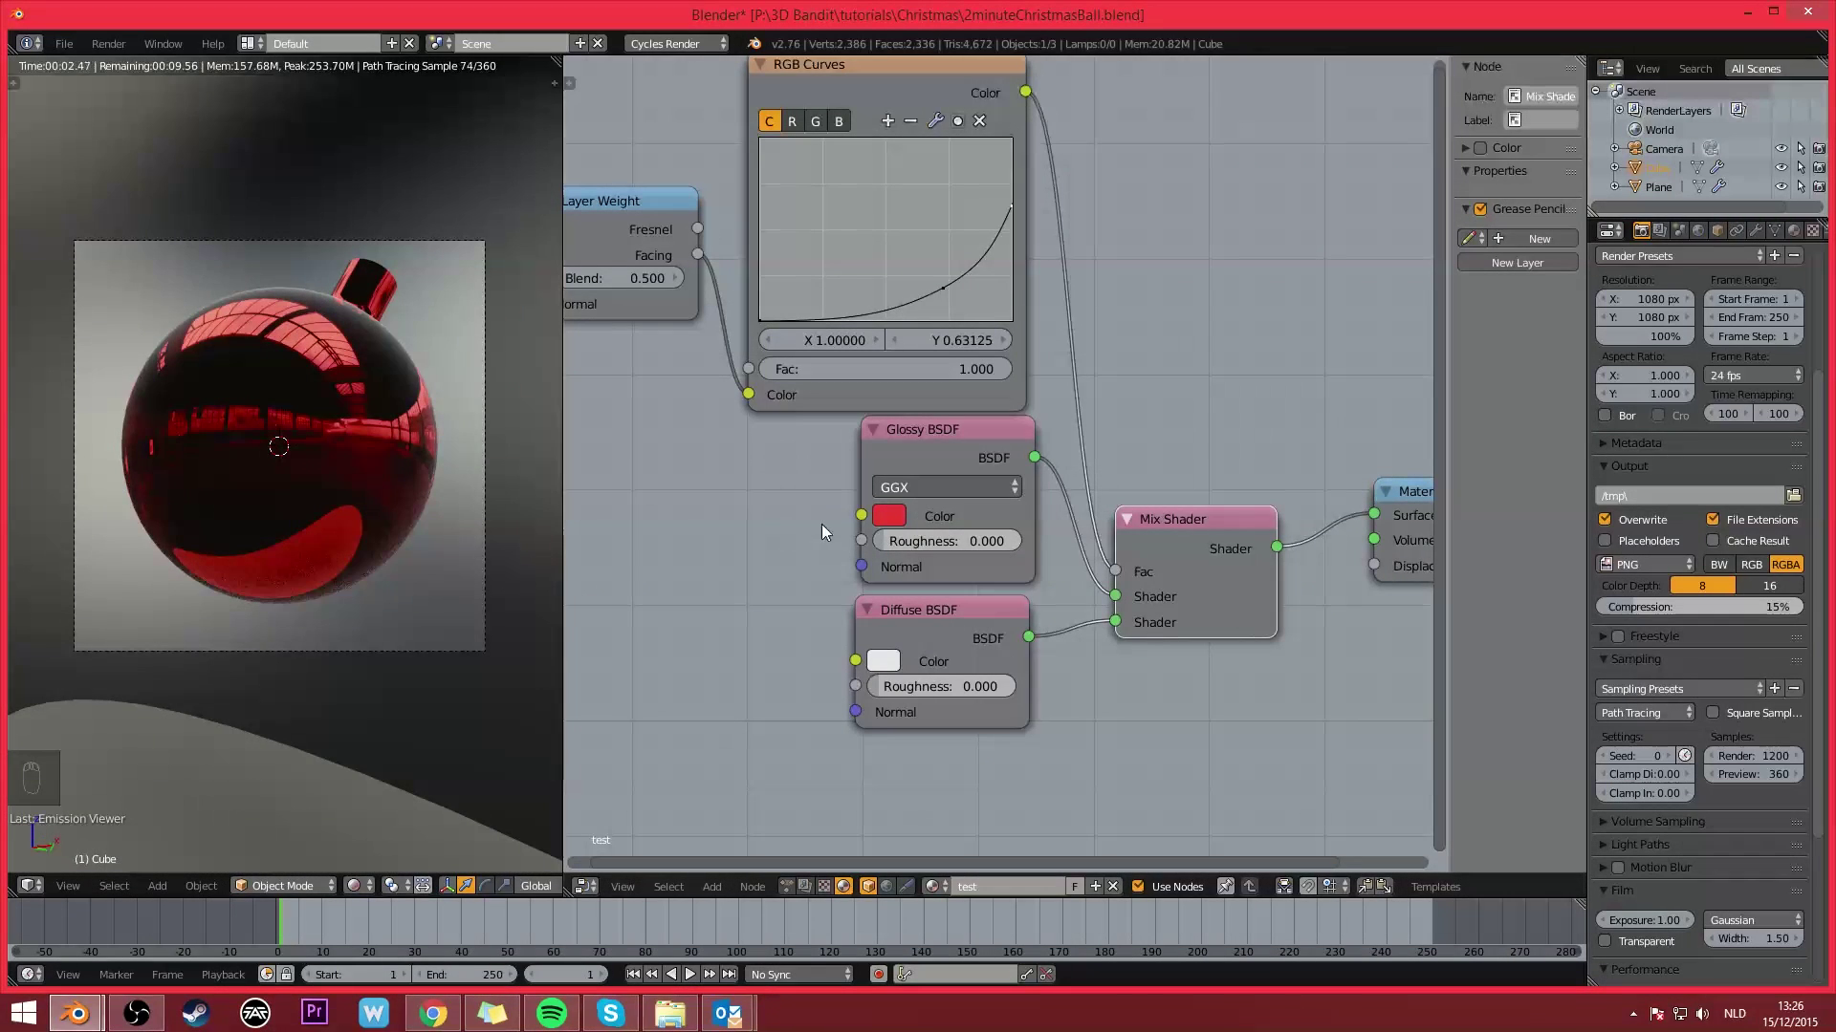
pyautogui.moveTo(932, 542); pyautogui.dragTo(954, 542)
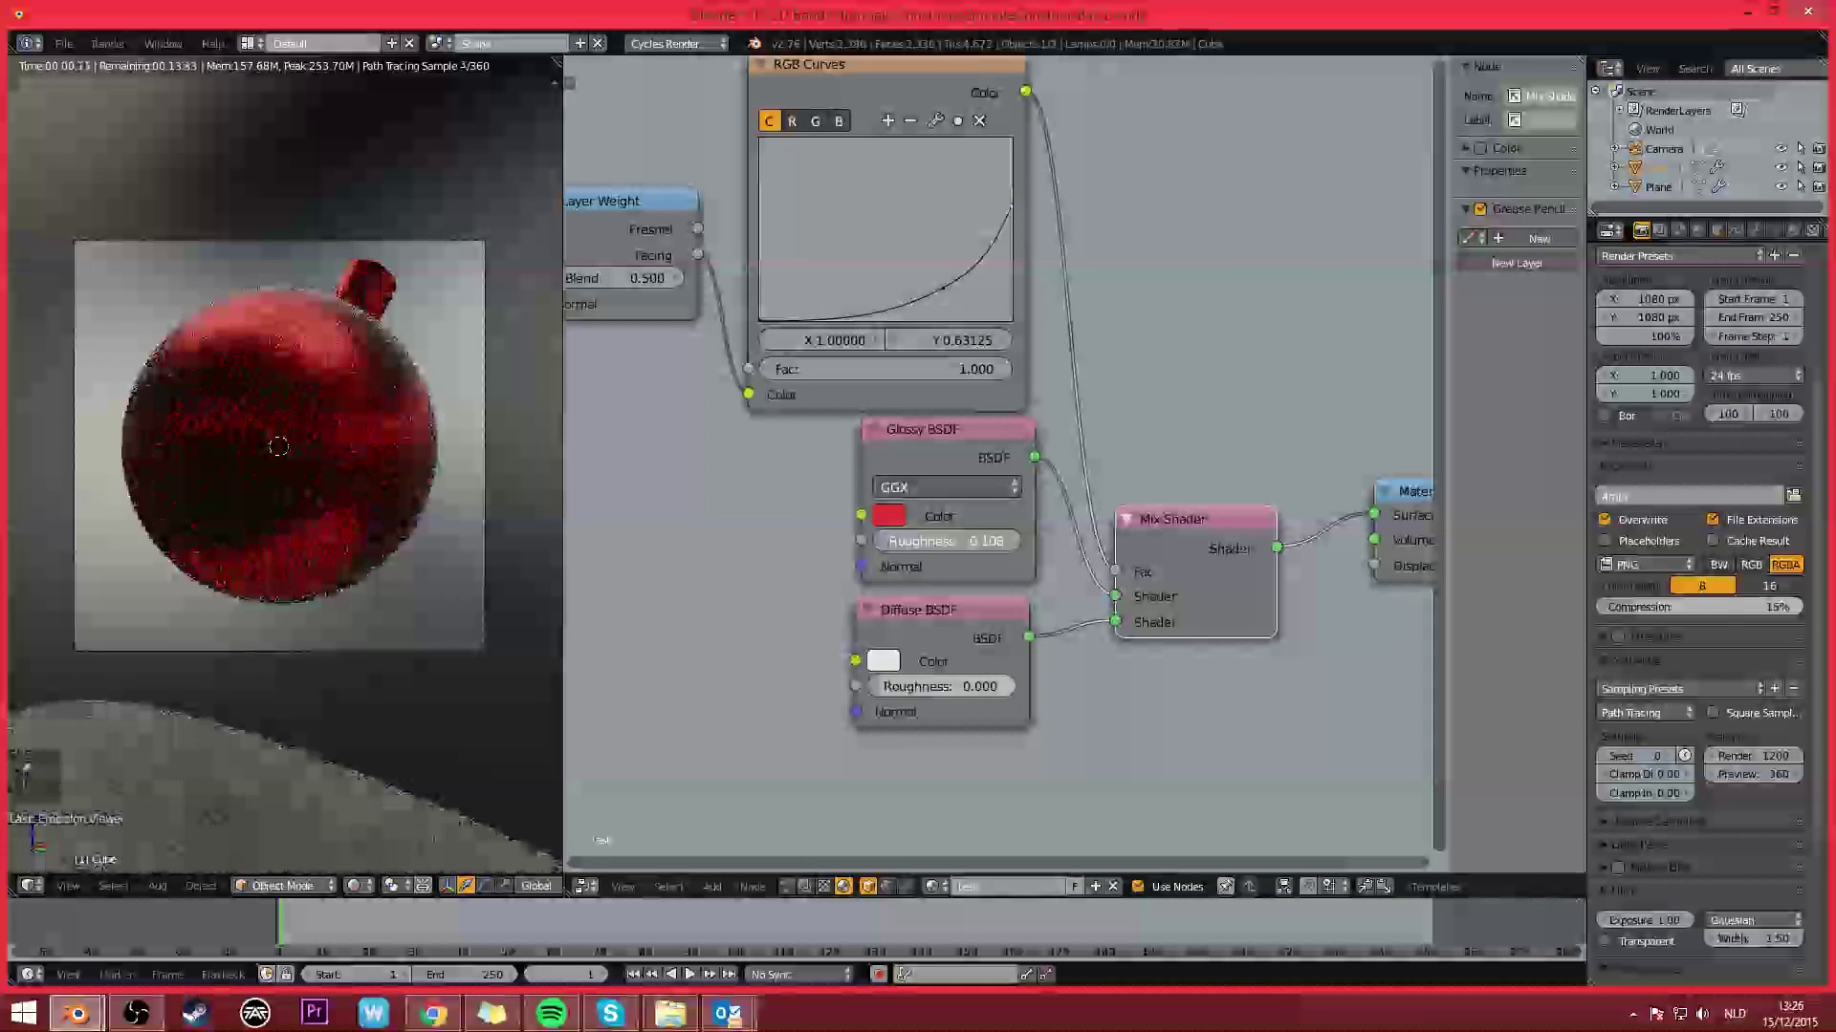
# Step: Tidy the node layout by aligning the Glossy BSDF and Diffuse BSDF nodes beneath the RGB Curves node
pyautogui.moveTo(688, 564); pyautogui.dragTo(905, 647, button='middle')
pyautogui.scroll(-5, 905, 647)
pyautogui.moveTo(829, 557); pyautogui.dragTo(748, 547, button='middle')
pyautogui.scroll(5, 847, 583)
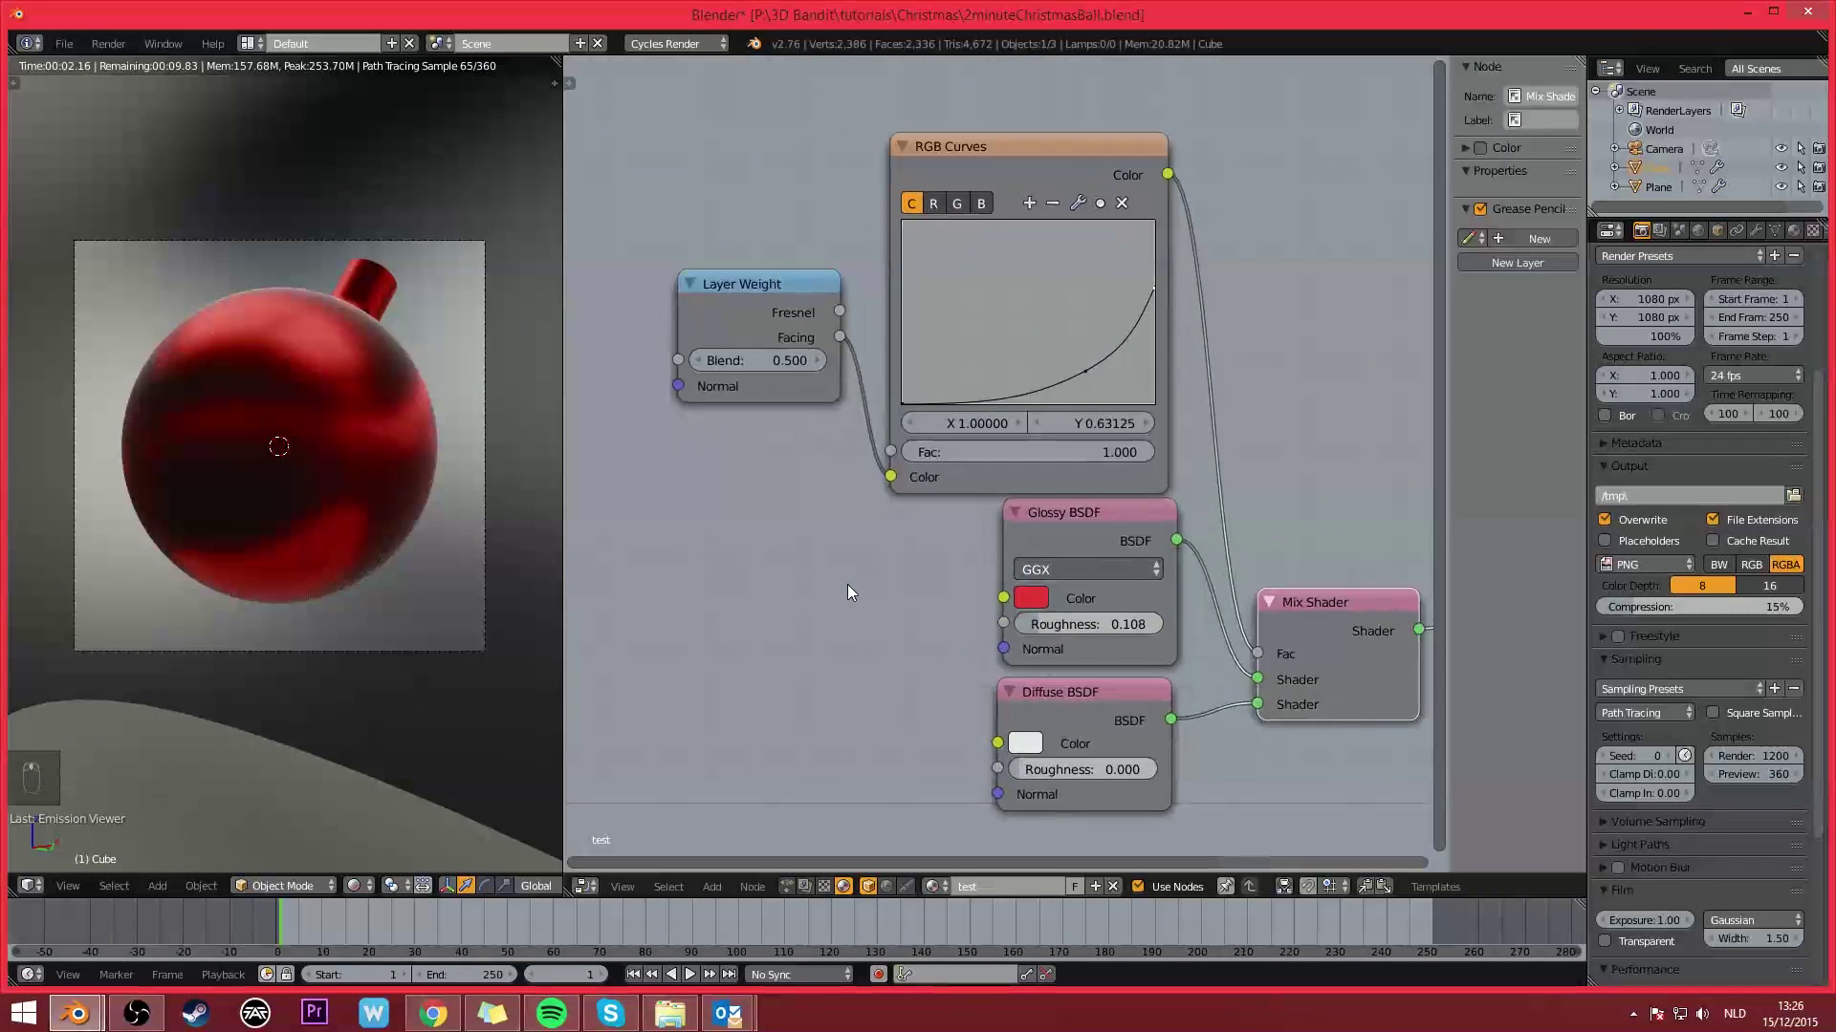
pyautogui.moveTo(847, 583); pyautogui.dragTo(801, 506, button='middle')
pyautogui.scroll(-5, 801, 500)
pyautogui.moveTo(908, 523); pyautogui.dragTo(821, 578, button='middle')
pyautogui.scroll(-3, 813, 503)
pyautogui.scroll(2, 813, 503)
pyautogui.click(895, 604)
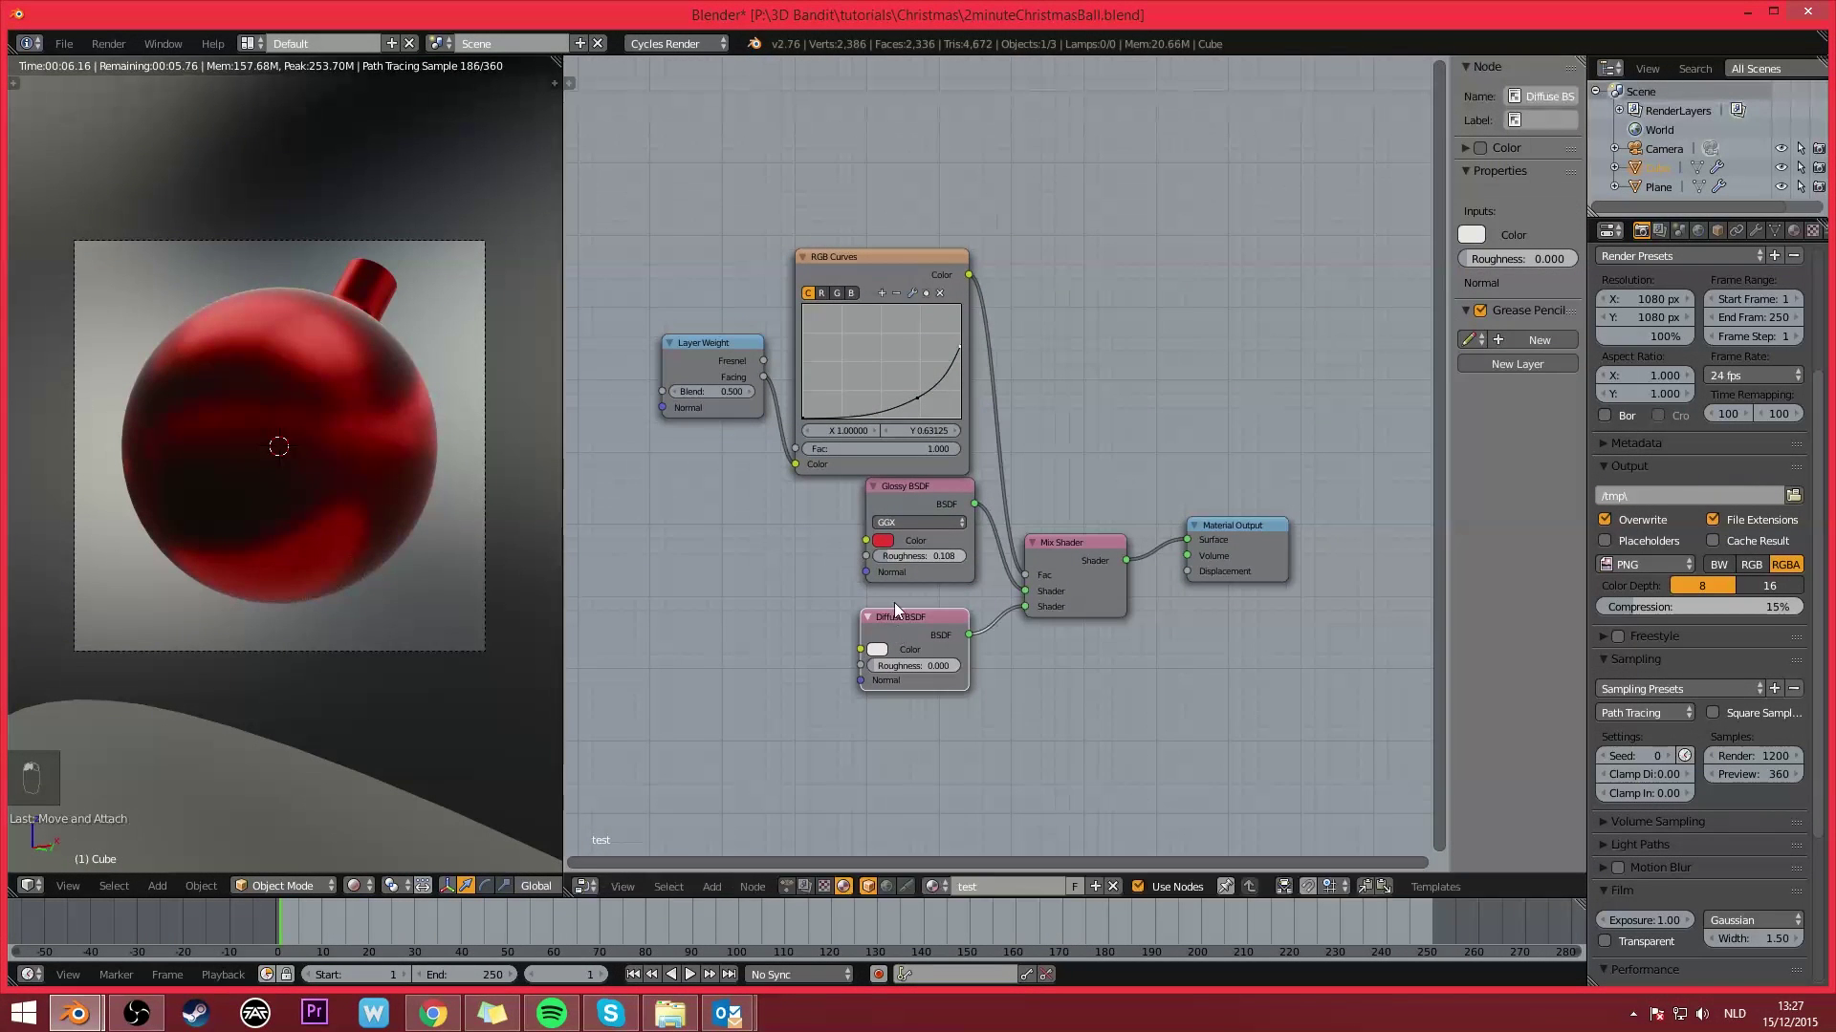
pyautogui.moveTo(898, 507); pyautogui.dragTo(899, 510)
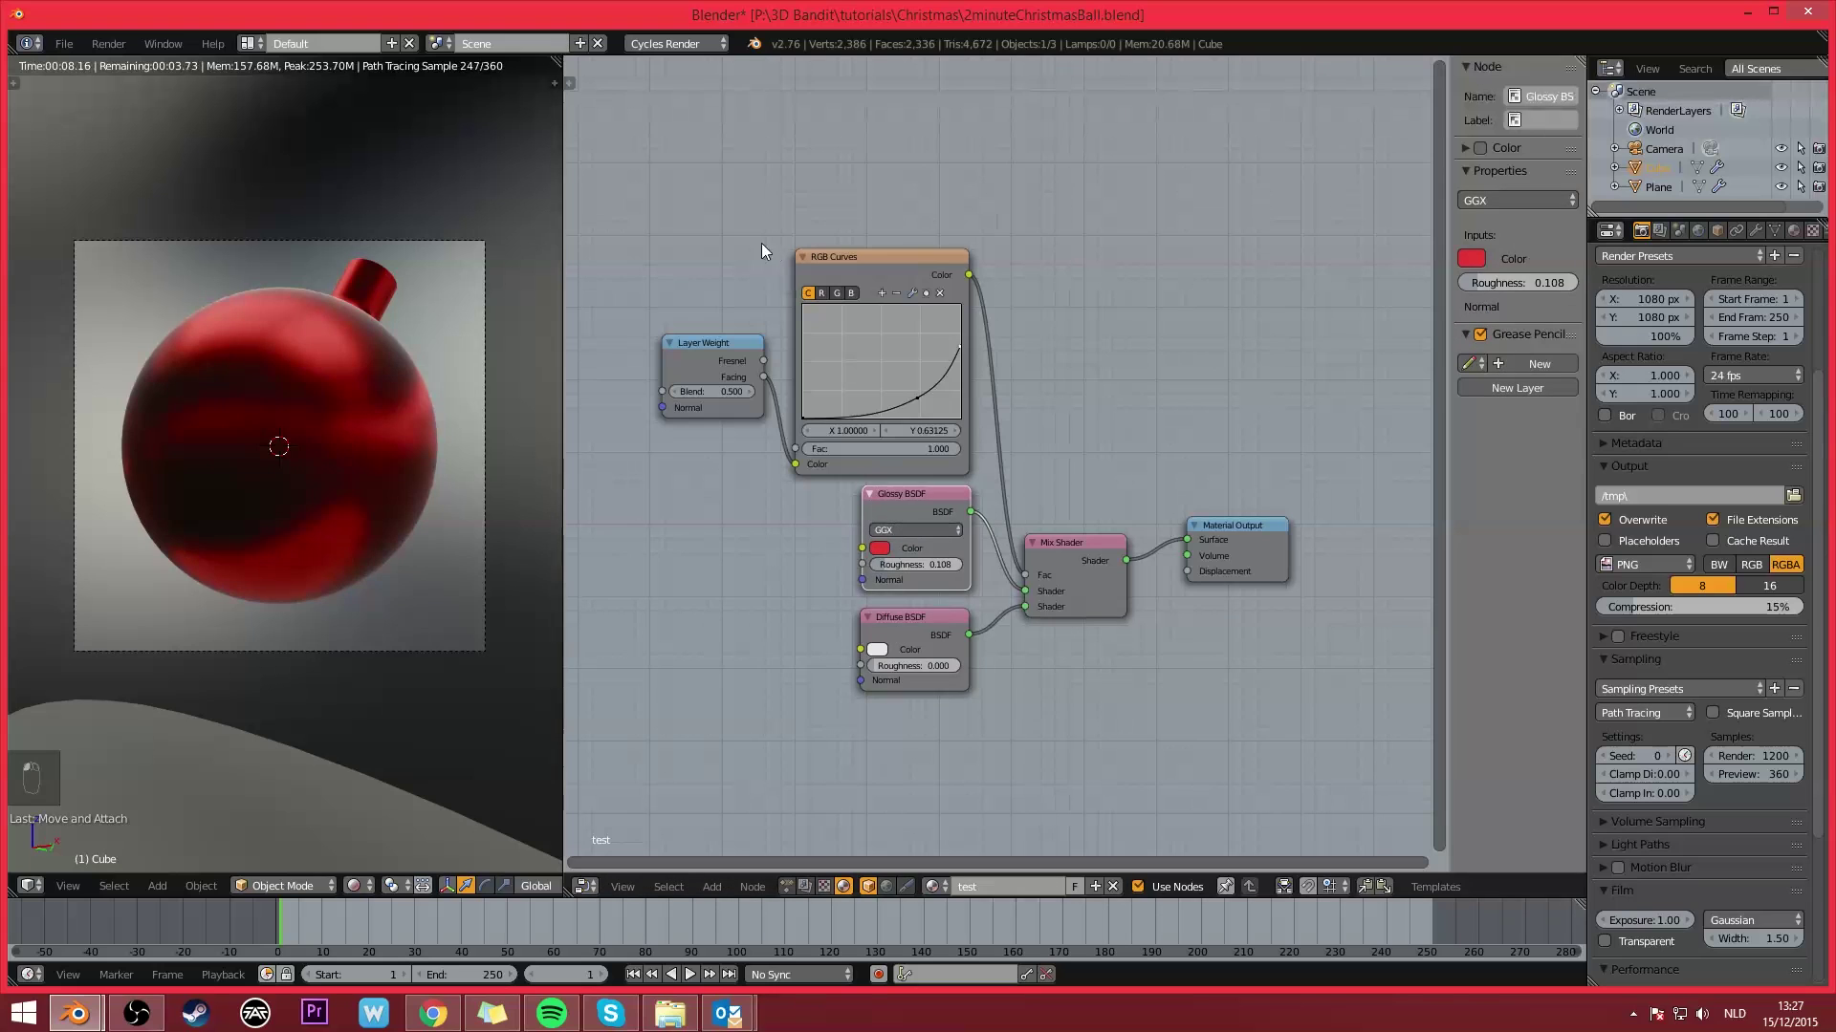
# Step: Group all nodes except the Material Output and move the Group Input node below and left of Layer Weight
pyautogui.press('a')
pyautogui.press('b')
pyautogui.moveTo(658, 192); pyautogui.dragTo(1103, 790)
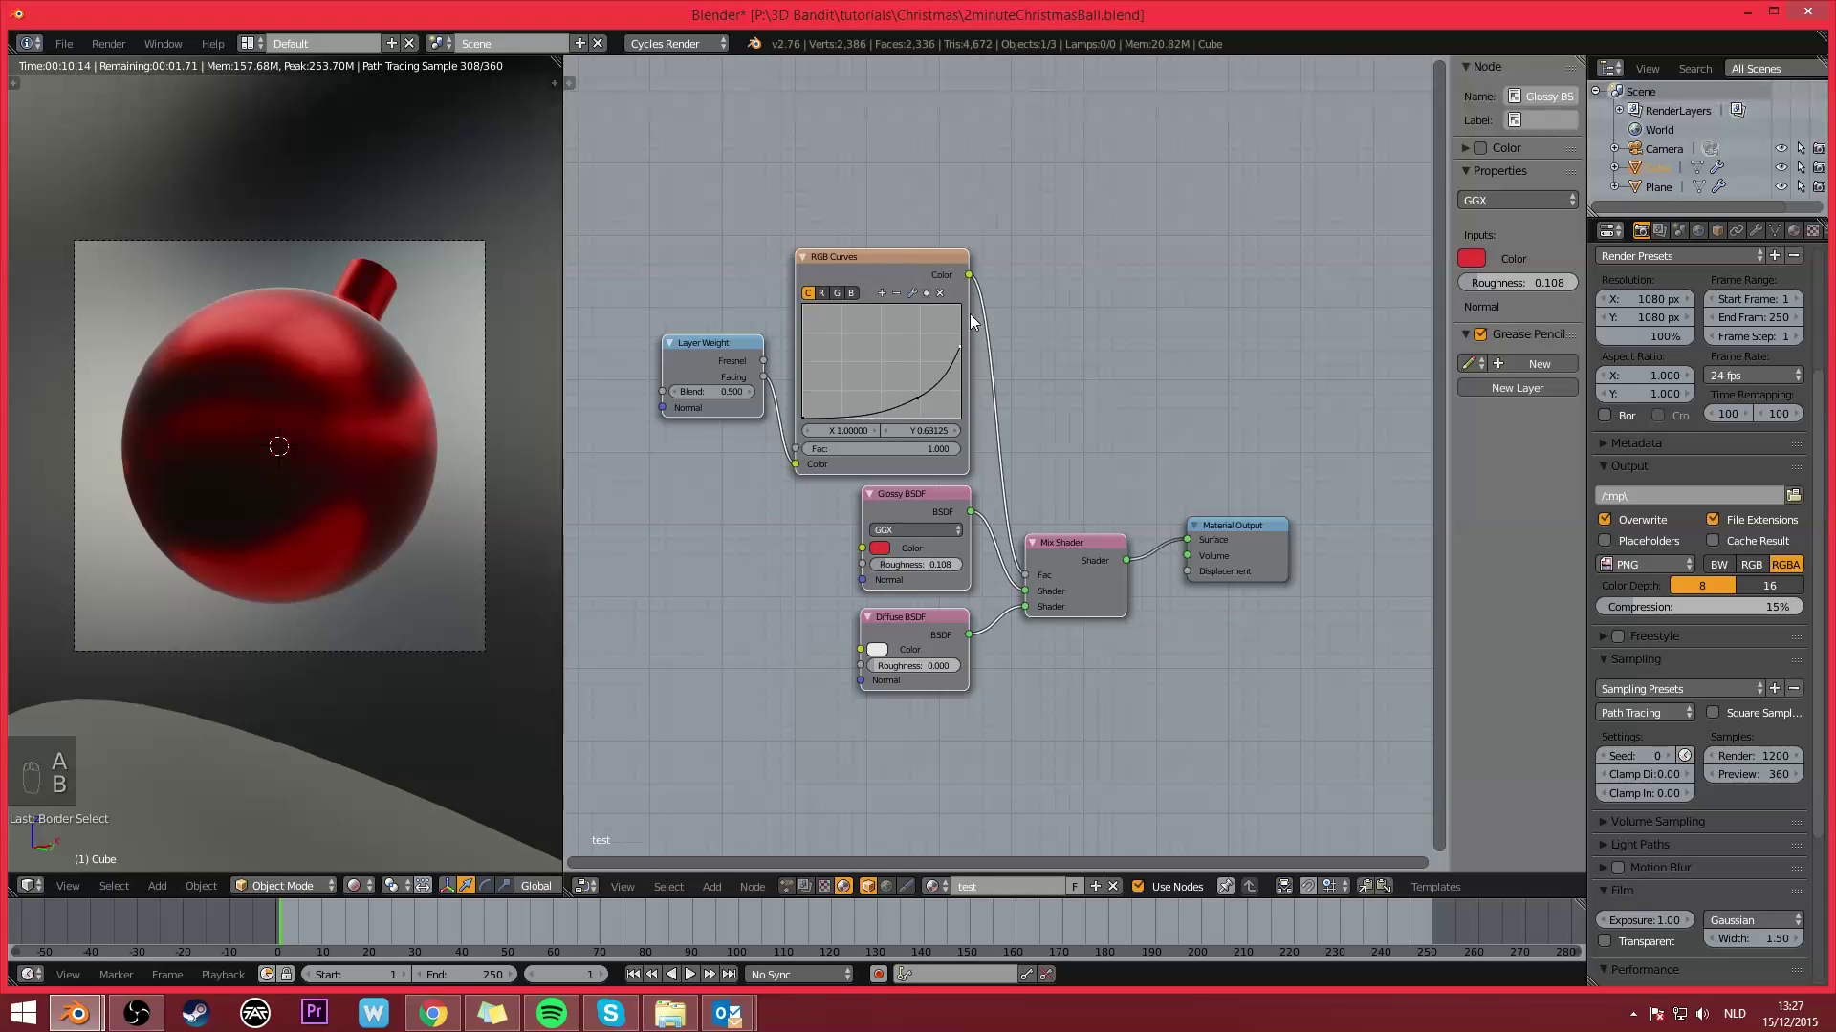
pyautogui.hotkey('ctrl', 'g')
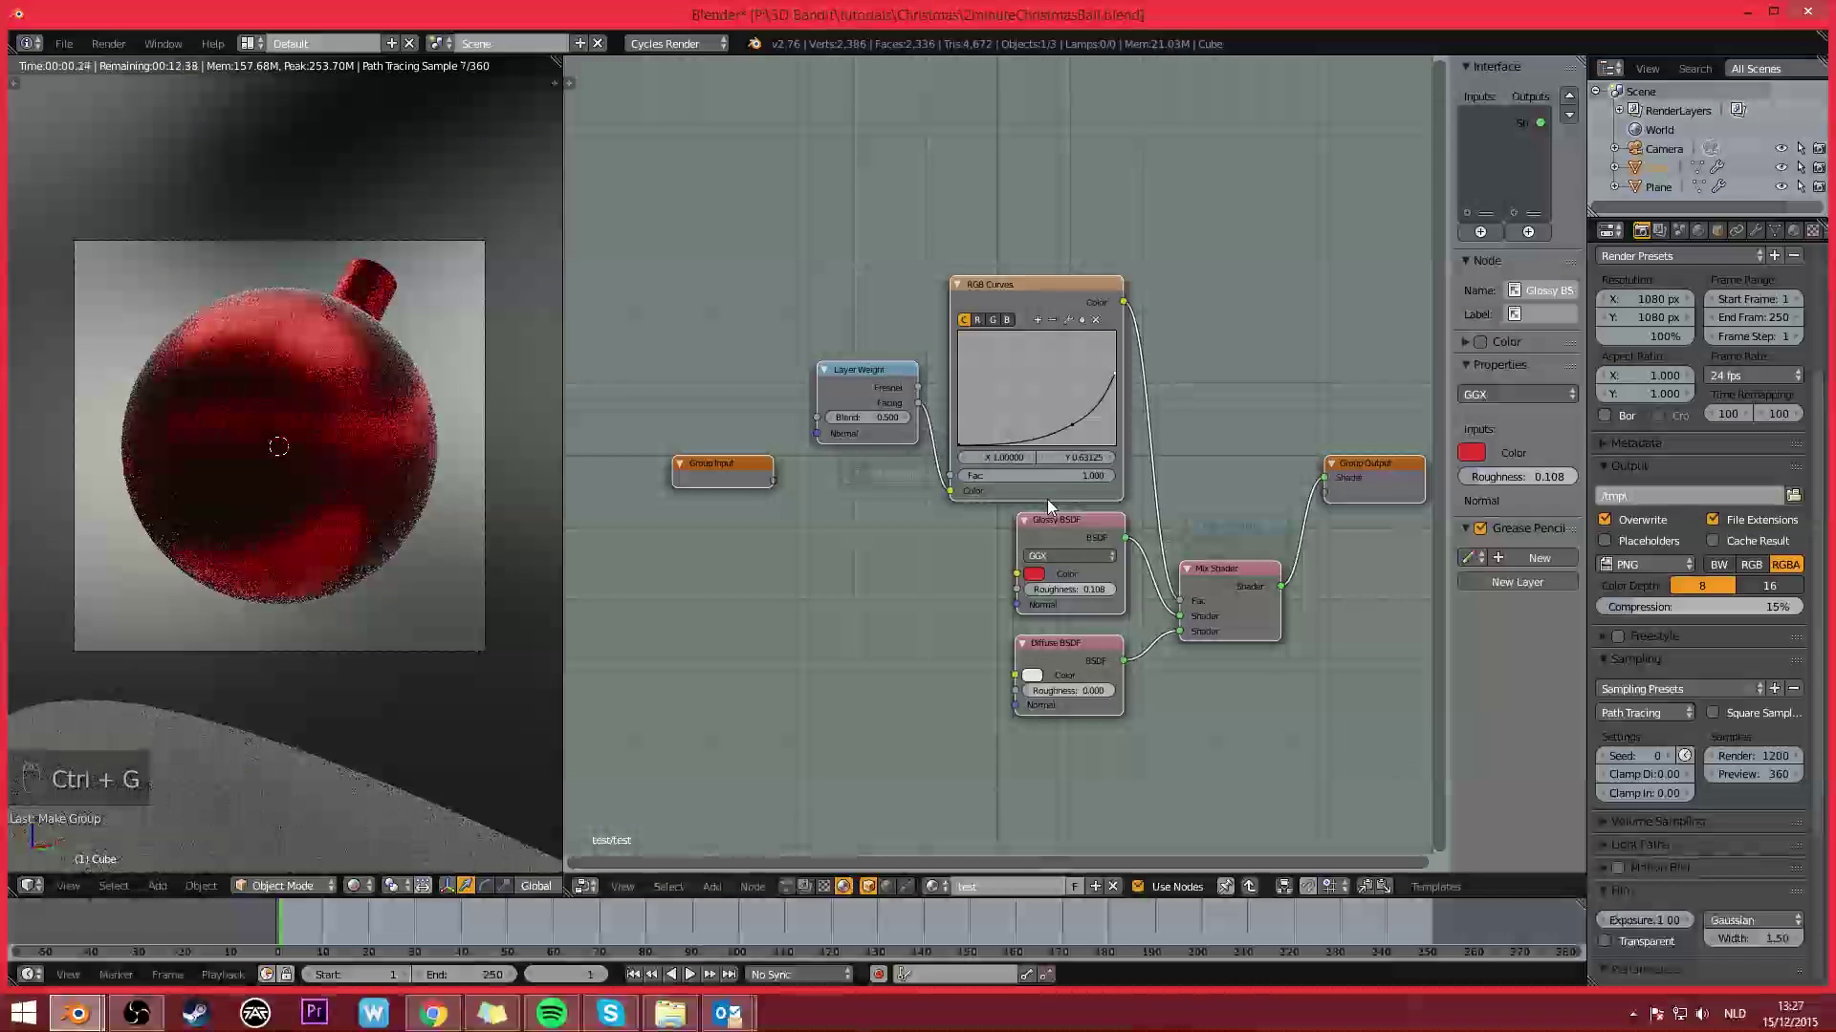
pyautogui.moveTo(1081, 517); pyautogui.dragTo(991, 524, button='middle')
pyautogui.scroll(1, 965, 524)
pyautogui.moveTo(642, 470); pyautogui.dragTo(673, 518)
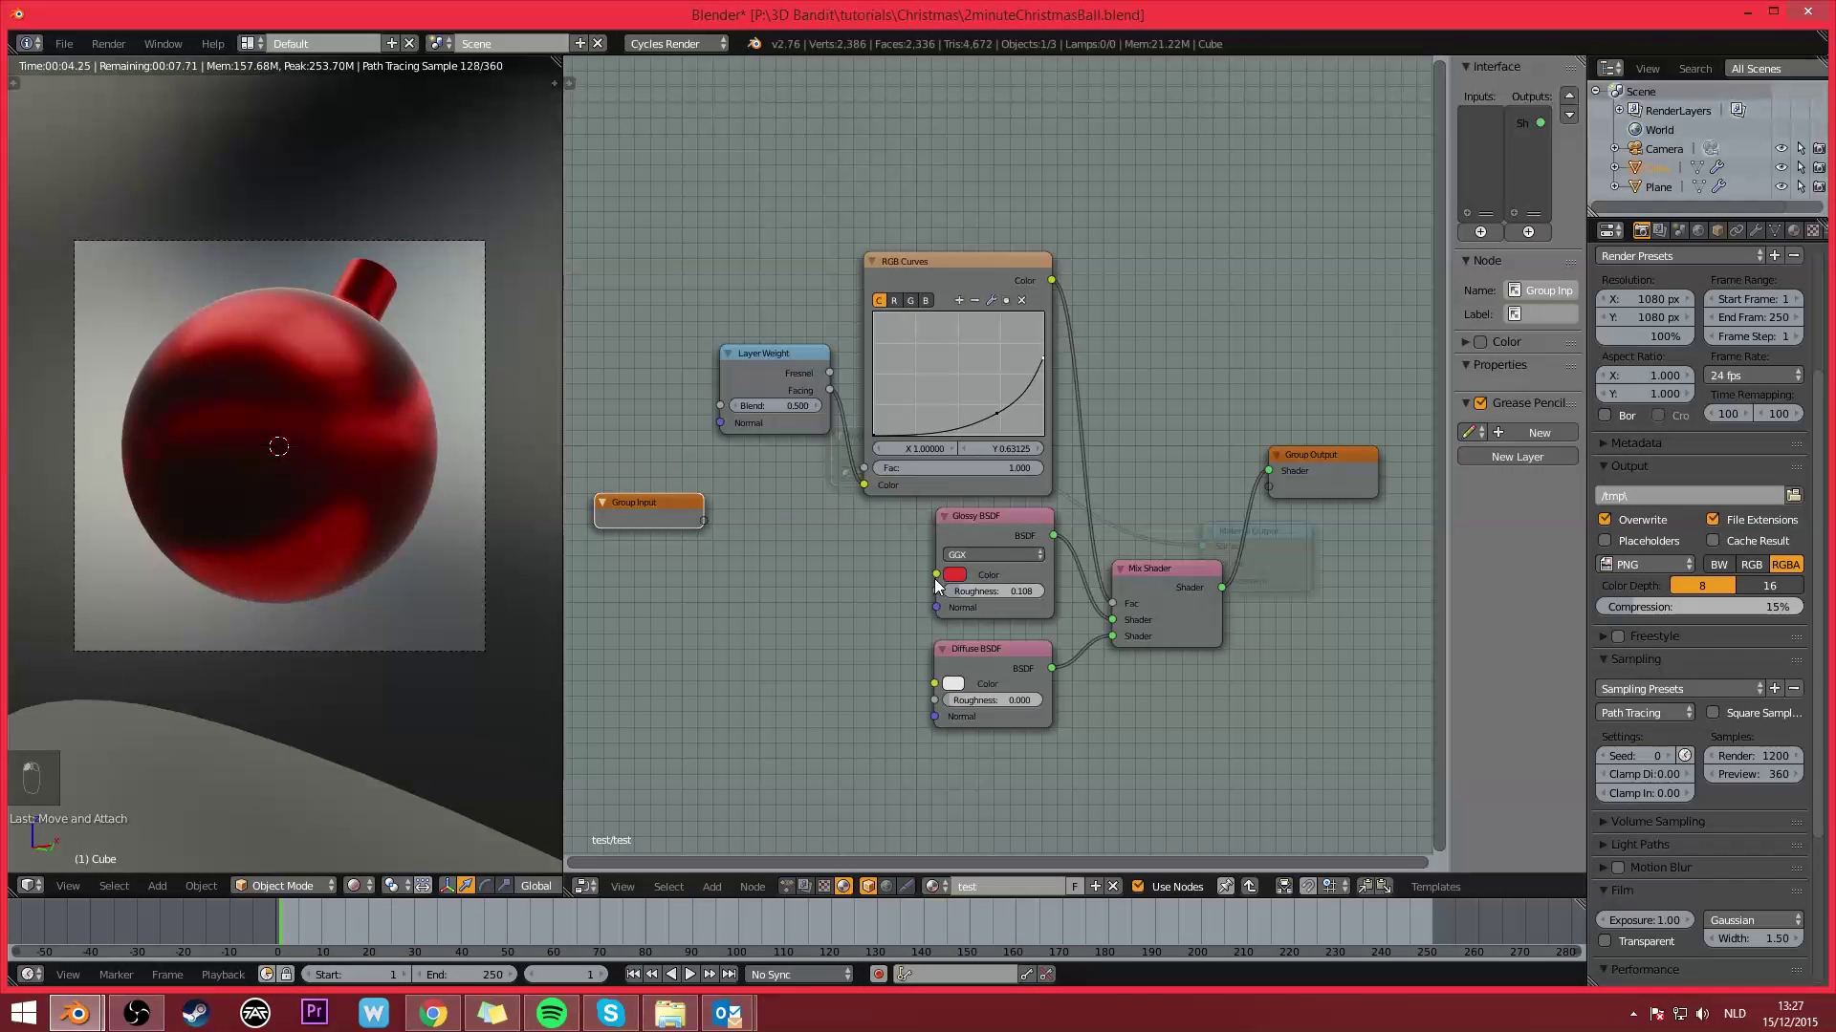
# Step: Expose the Glossy BSDF's Color and Roughness as inputs of the node group and leave group editing
pyautogui.moveTo(936, 574); pyautogui.dragTo(703, 534)
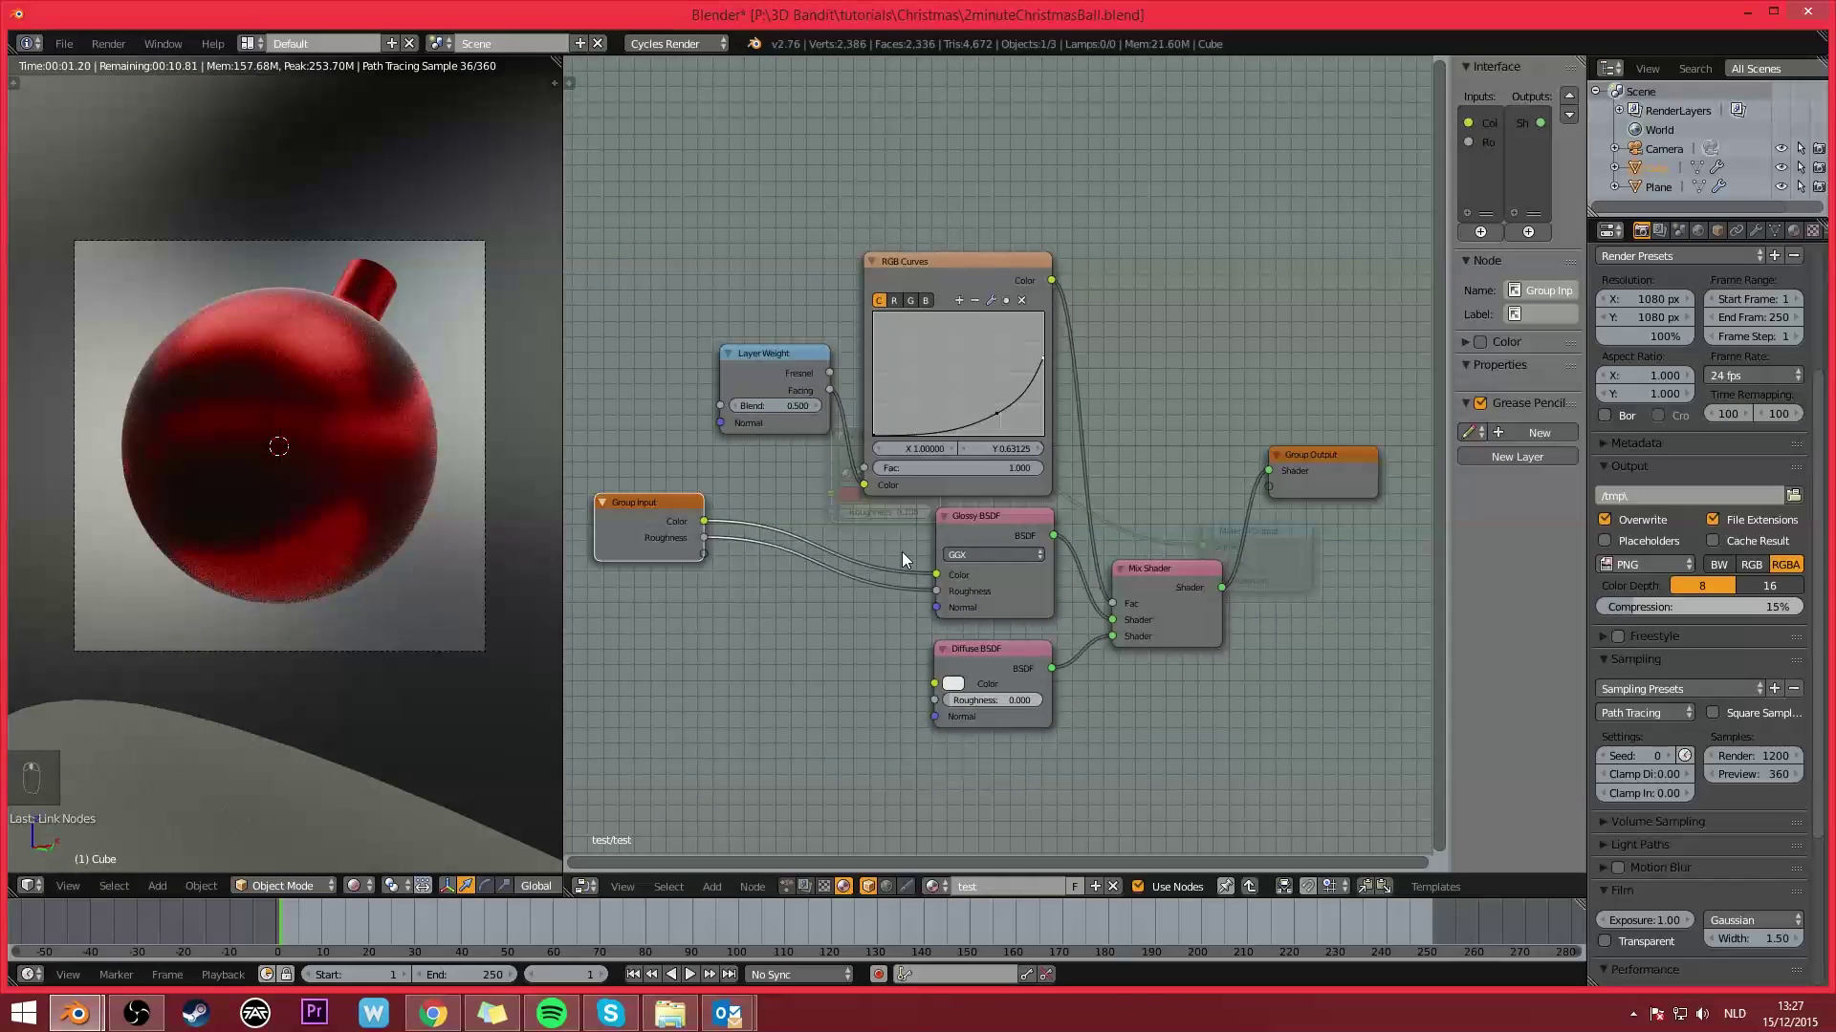
pyautogui.press('Tab')
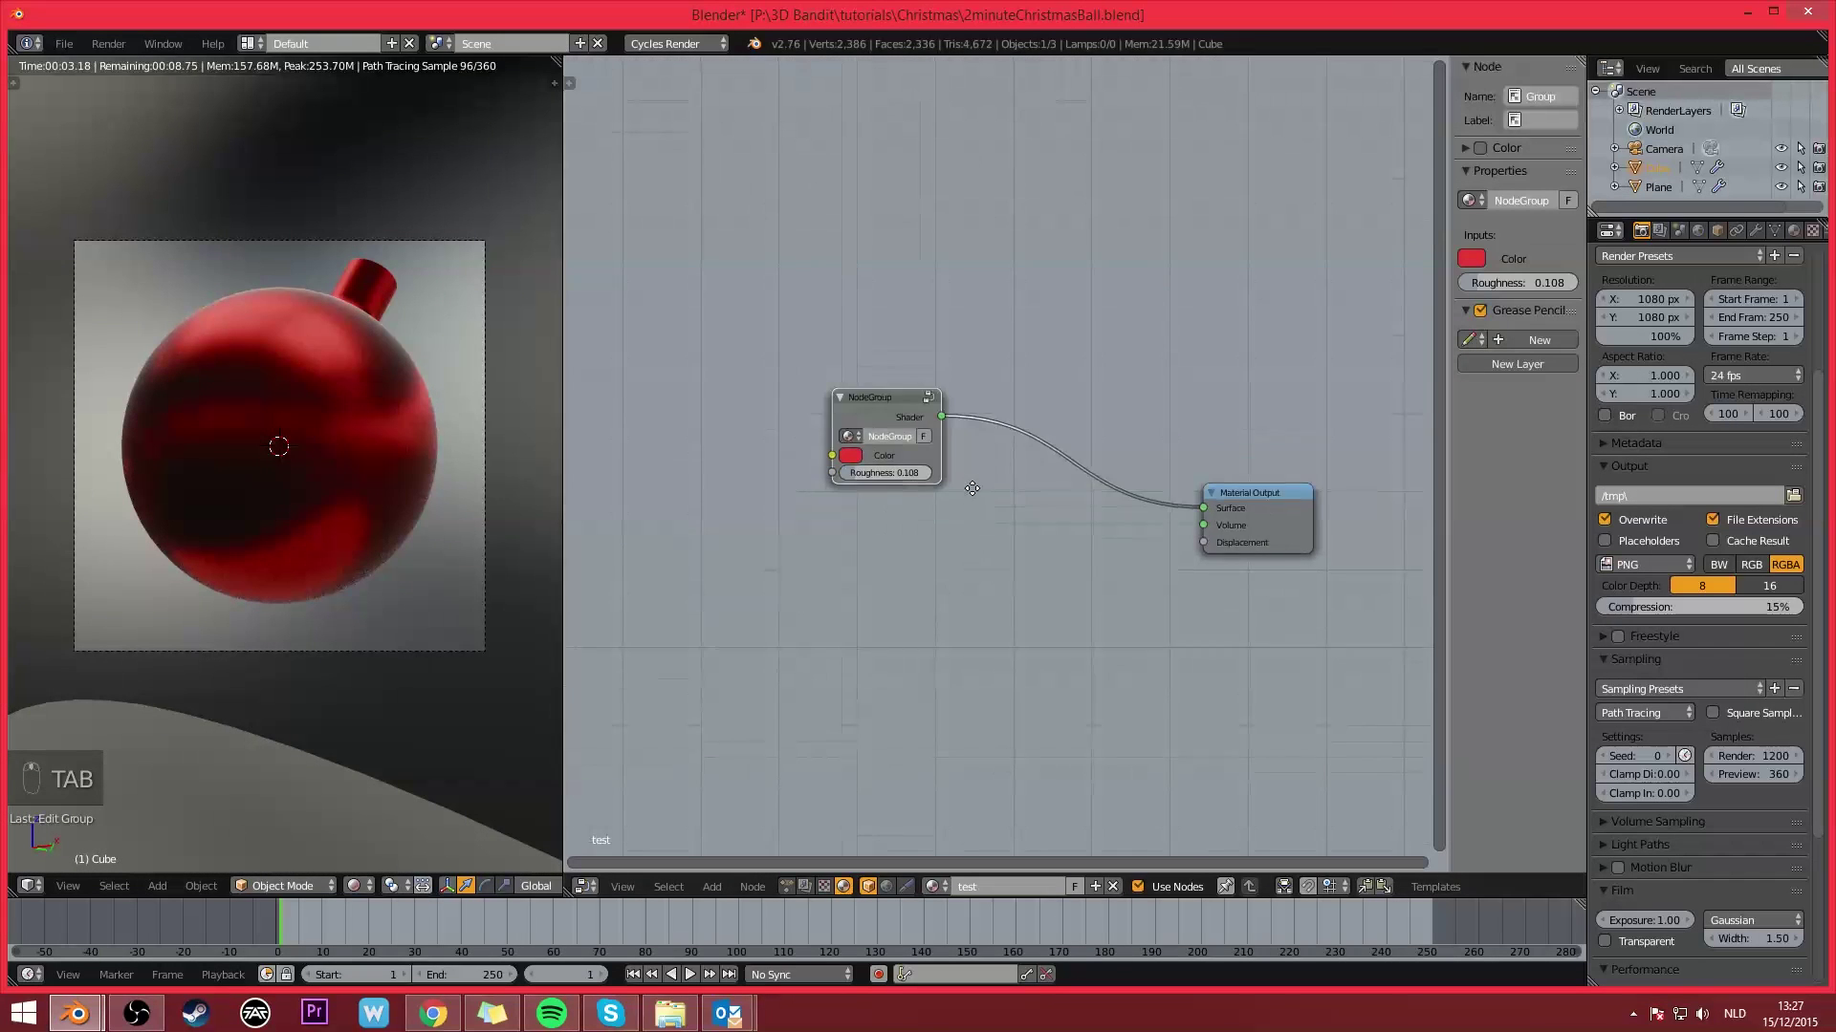
# Step: Bring the group node level with the Material Output node and rename the group as ChristmasBall
pyautogui.moveTo(977, 513); pyautogui.dragTo(897, 506, button='middle')
pyautogui.moveTo(812, 413); pyautogui.dragTo(948, 525)
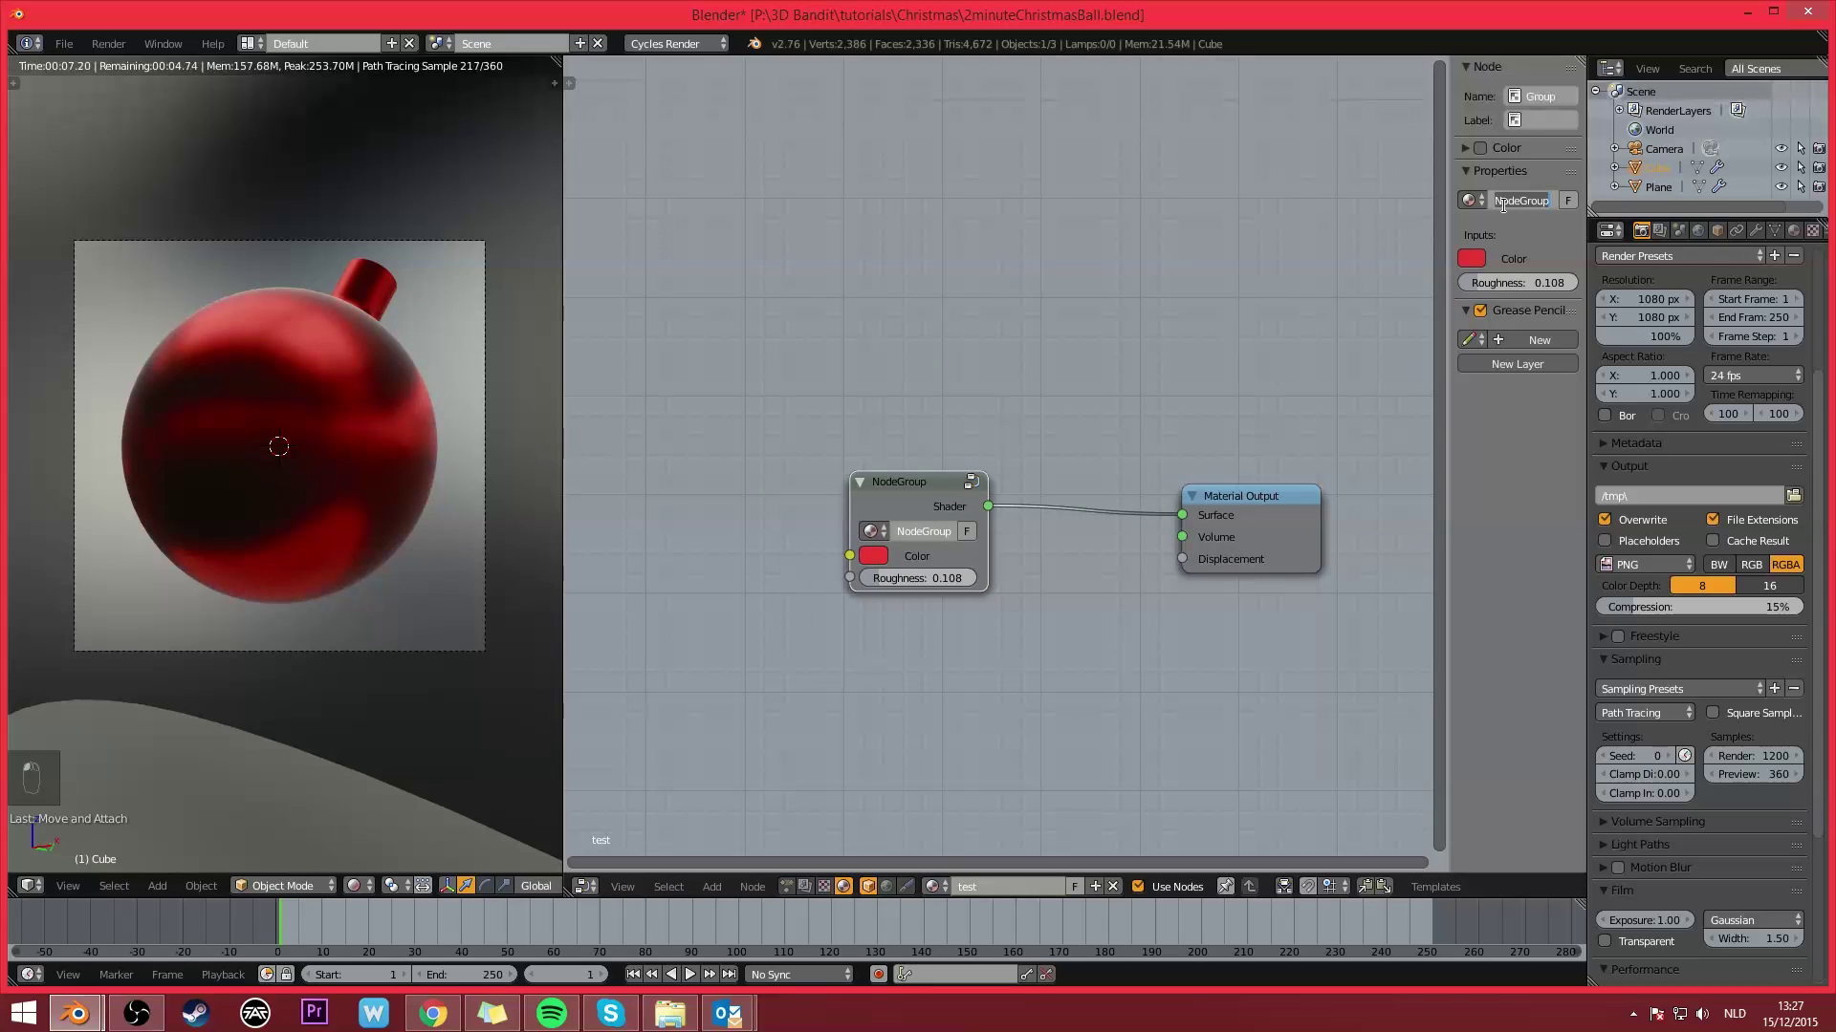
pyautogui.write('Chr')
pyautogui.write('istmasBall')
pyautogui.press('Return')
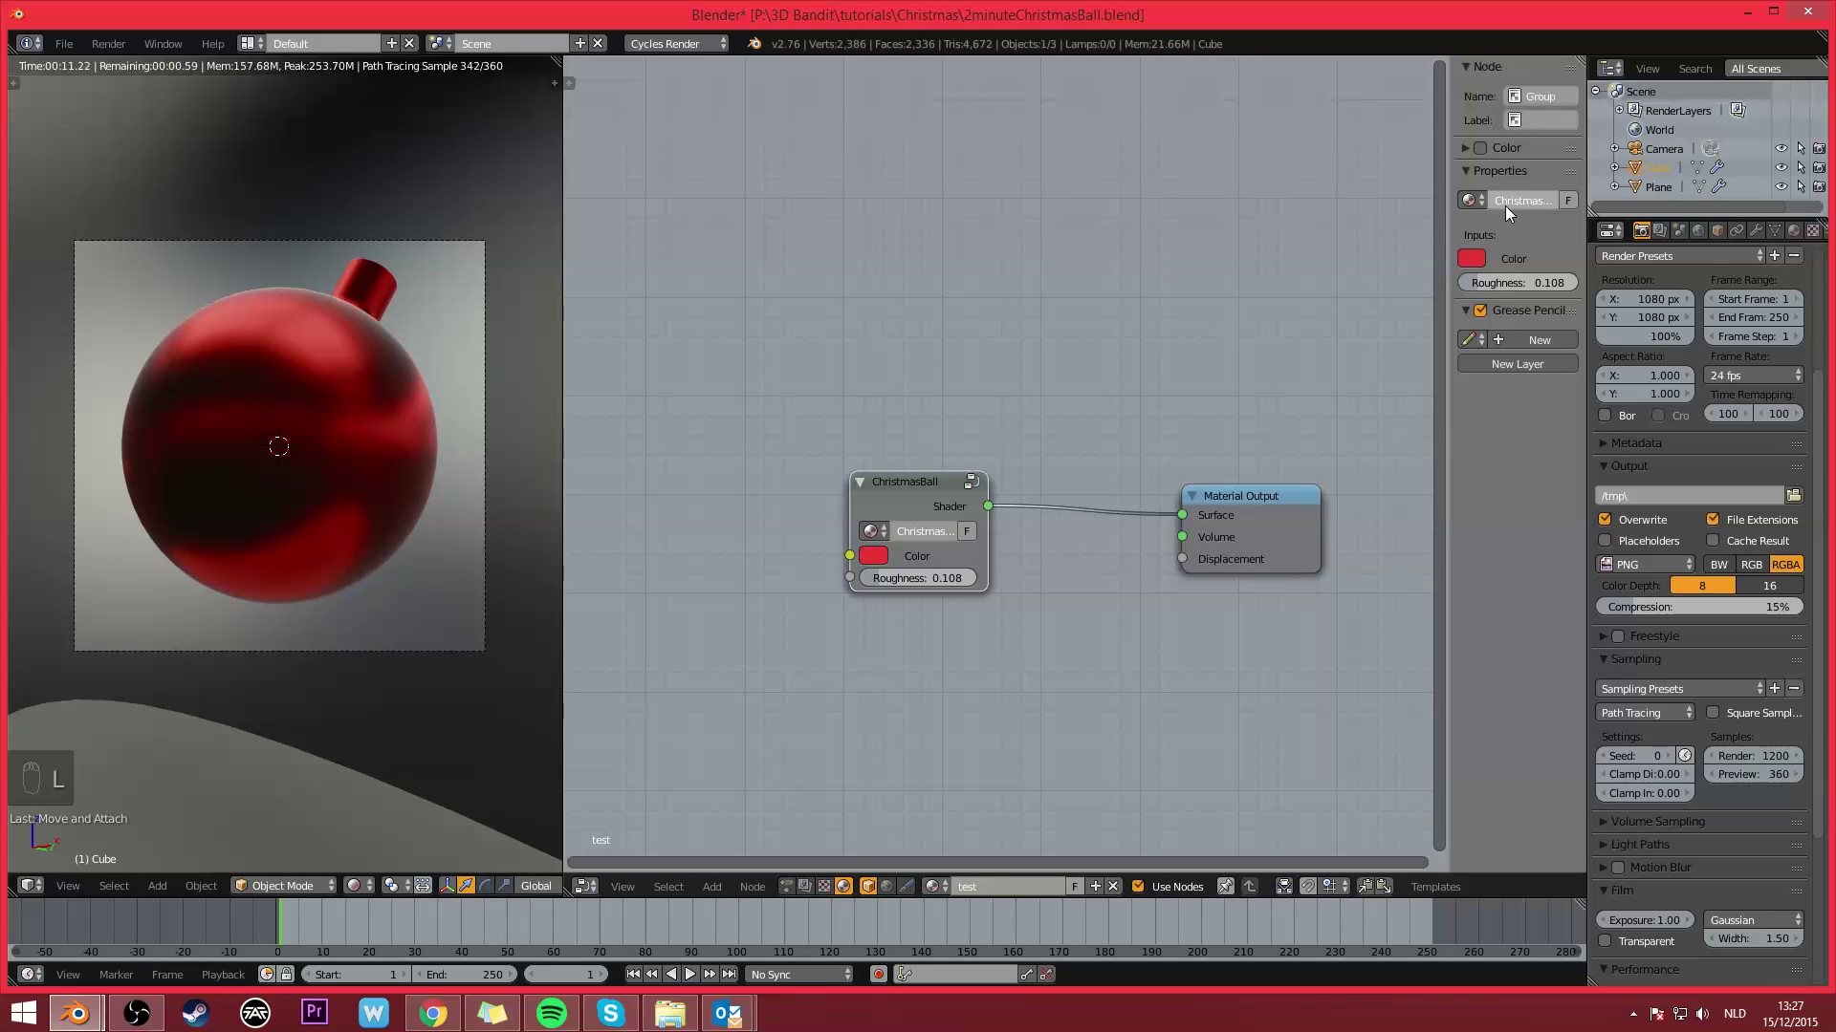
# Step: Move the ChristmasBall node farther left of the Material Output node
pyautogui.moveTo(939, 464); pyautogui.dragTo(929, 404, button='middle')
pyautogui.moveTo(897, 431); pyautogui.dragTo(770, 427)
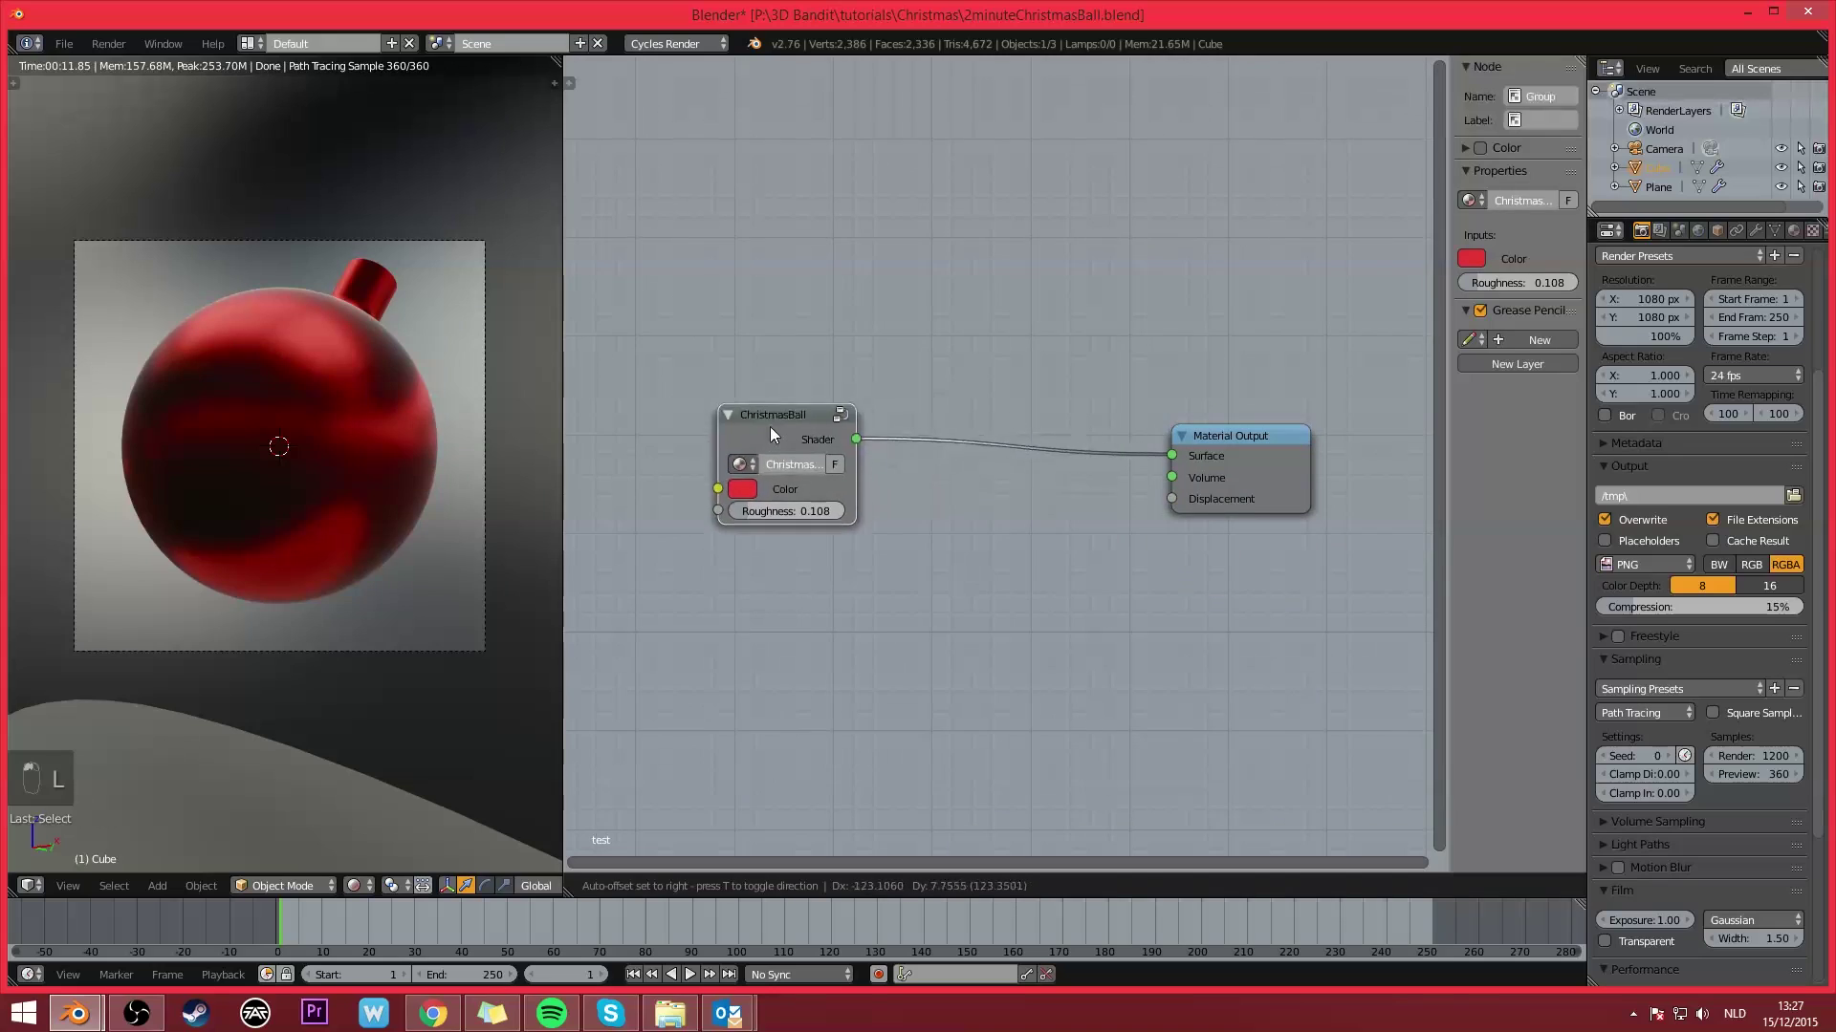
pyautogui.scroll(-2, 770, 429)
pyautogui.moveTo(944, 458); pyautogui.dragTo(973, 496, button='middle')
pyautogui.scroll(1, 976, 504)
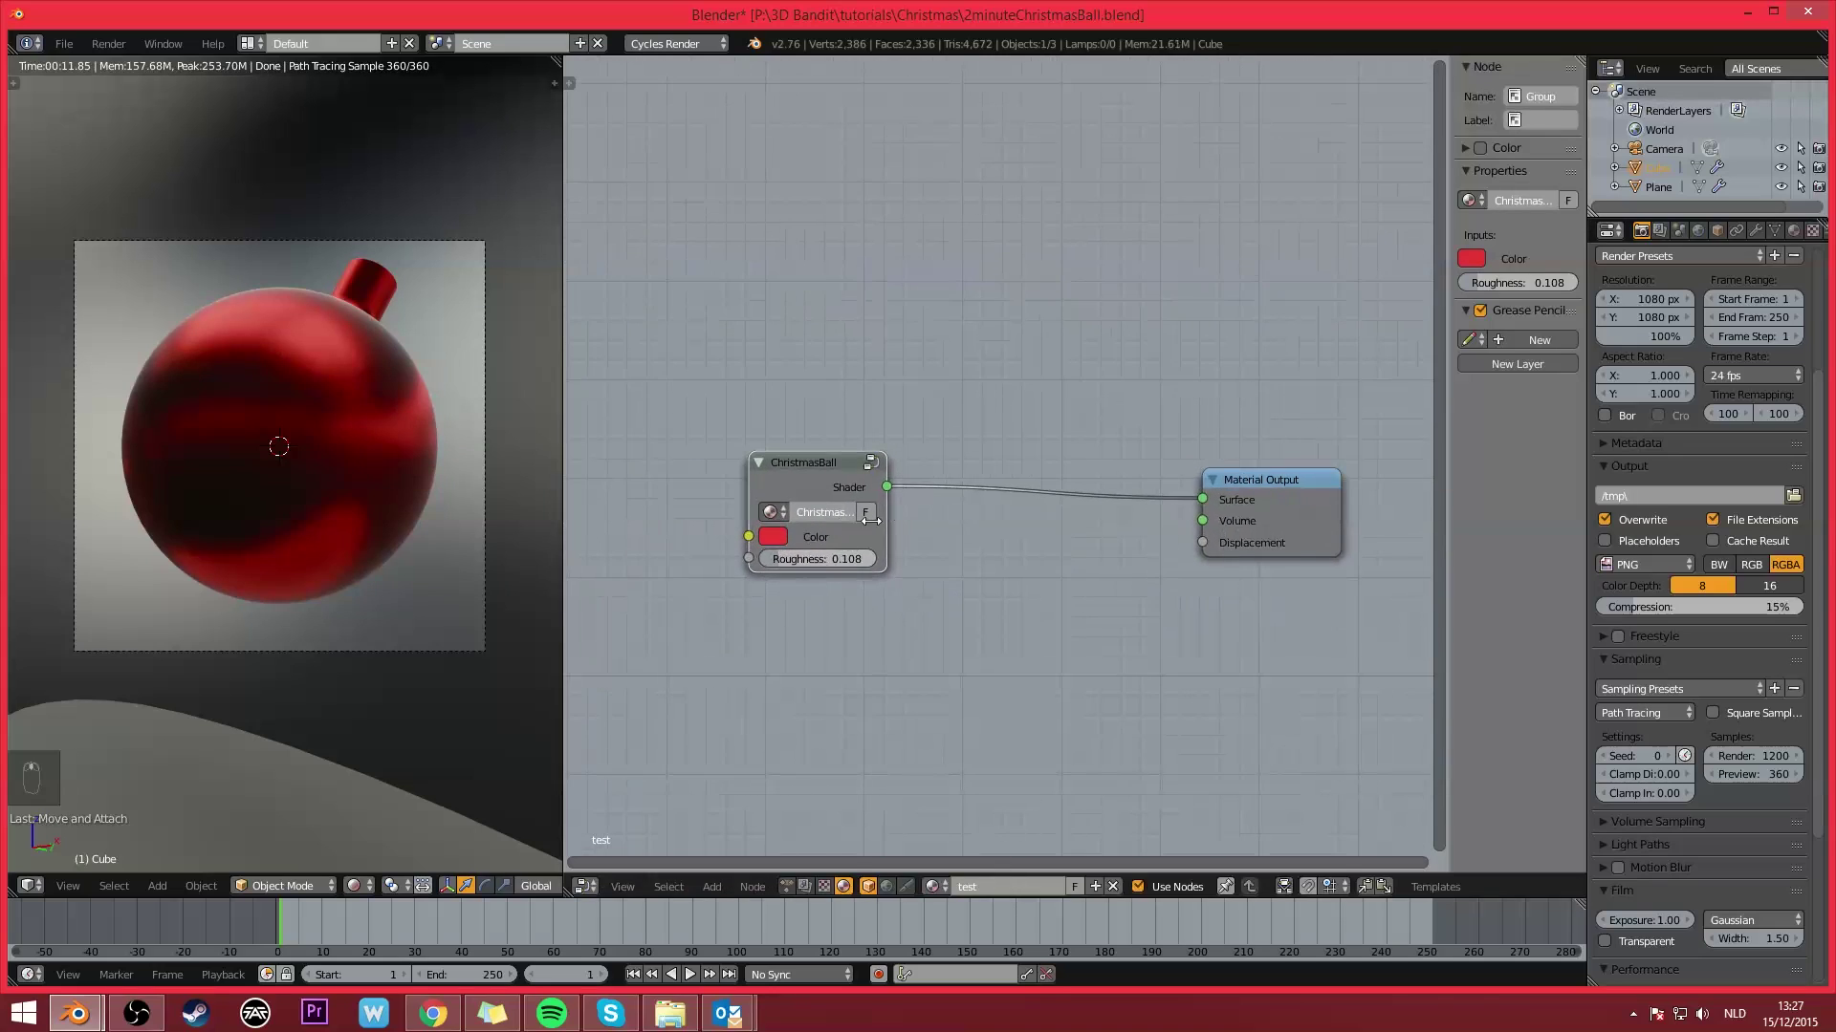
# Step: Set the ChristmasBall node's Color to gold and its Roughness to 0.091, and shift the node closer to the Material Output
pyautogui.click(779, 541)
pyautogui.click(832, 383)
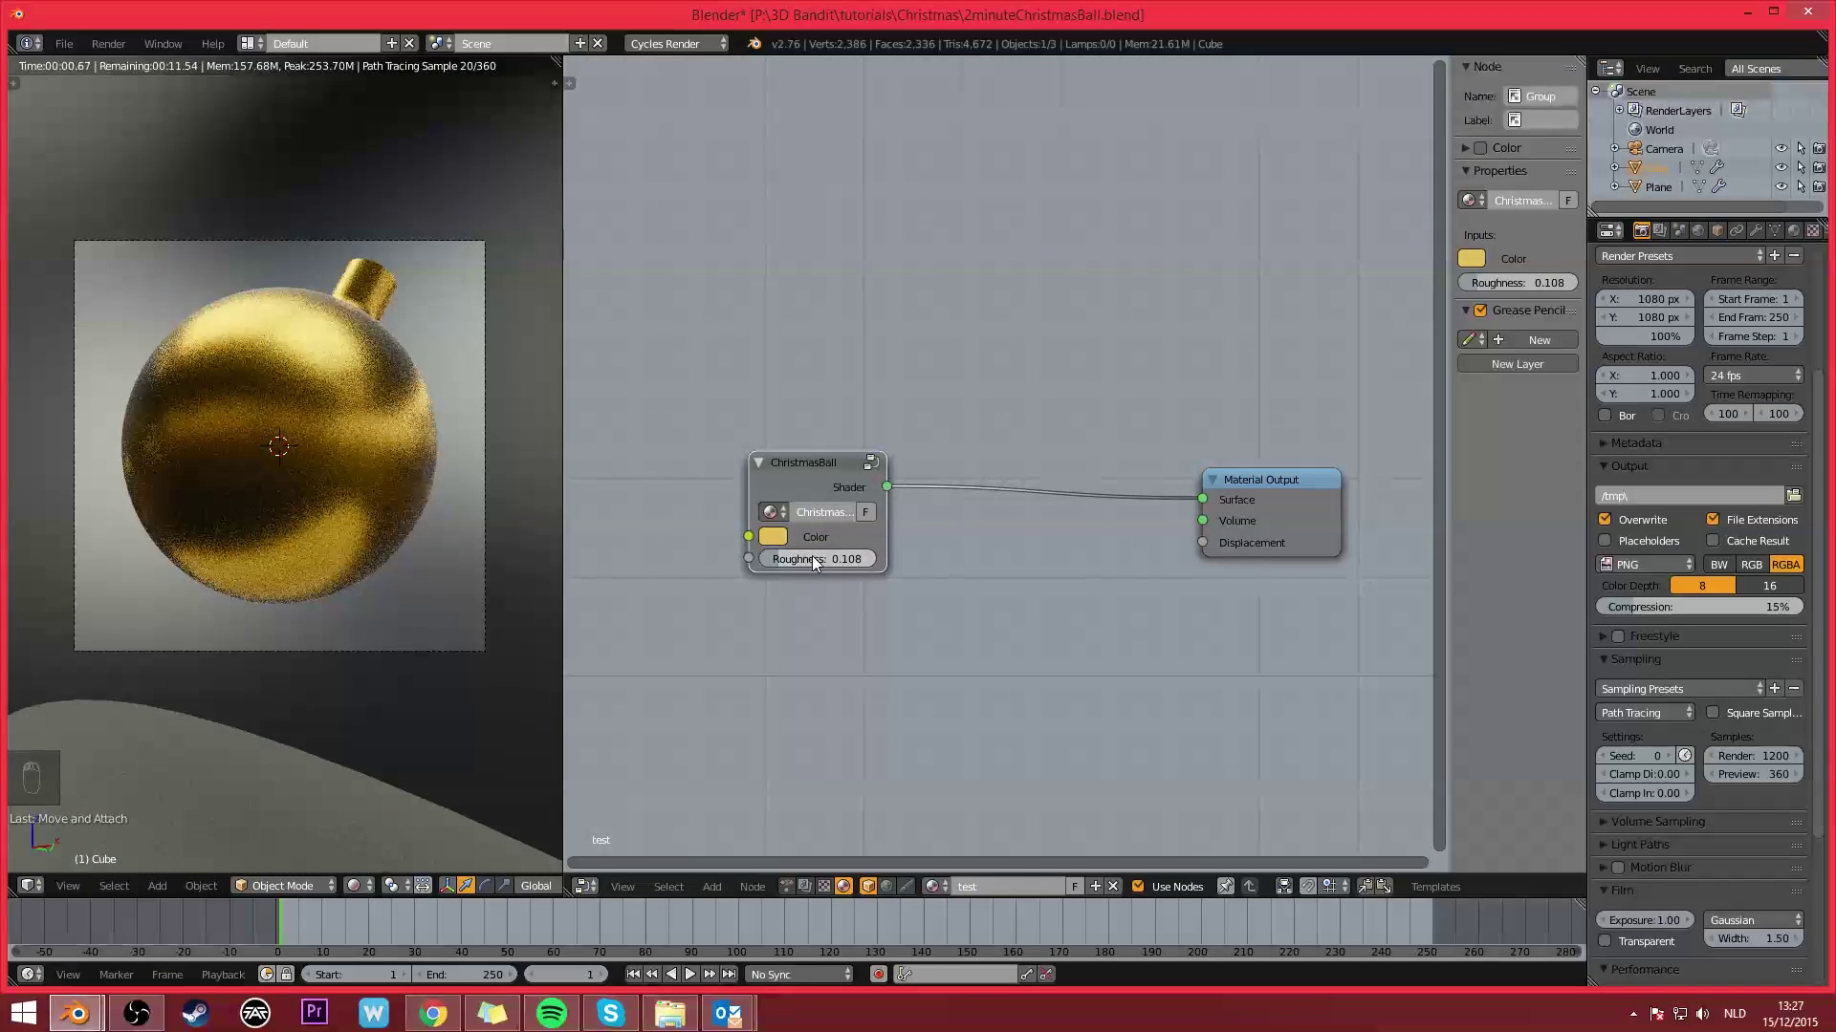
pyautogui.moveTo(772, 559); pyautogui.dragTo(887, 538)
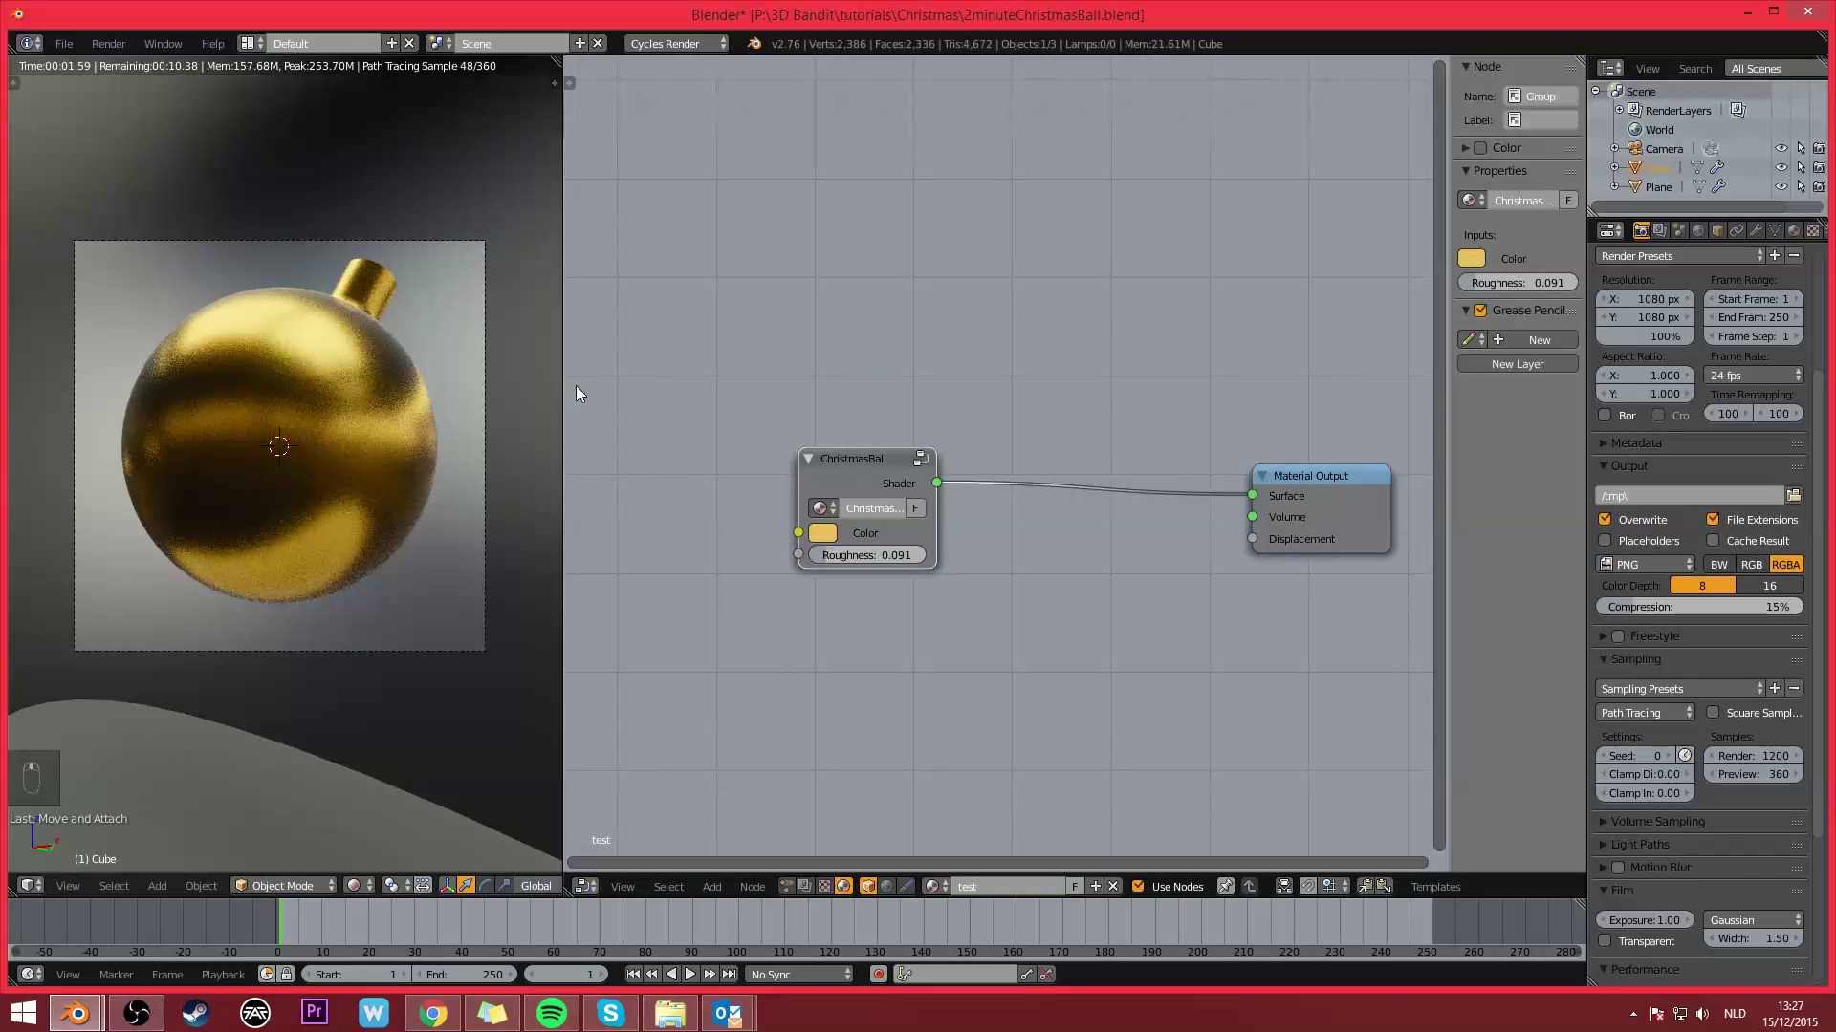
pyautogui.moveTo(848, 461); pyautogui.dragTo(847, 482, button='middle')
pyautogui.moveTo(881, 491); pyautogui.dragTo(972, 477)
pyautogui.moveTo(815, 492); pyautogui.dragTo(865, 511, button='middle')
# Step: Add a Wave Texture node above and left of the ChristmasBall node and preview its colour output on the ball
pyautogui.hotkey('shift', 'a')
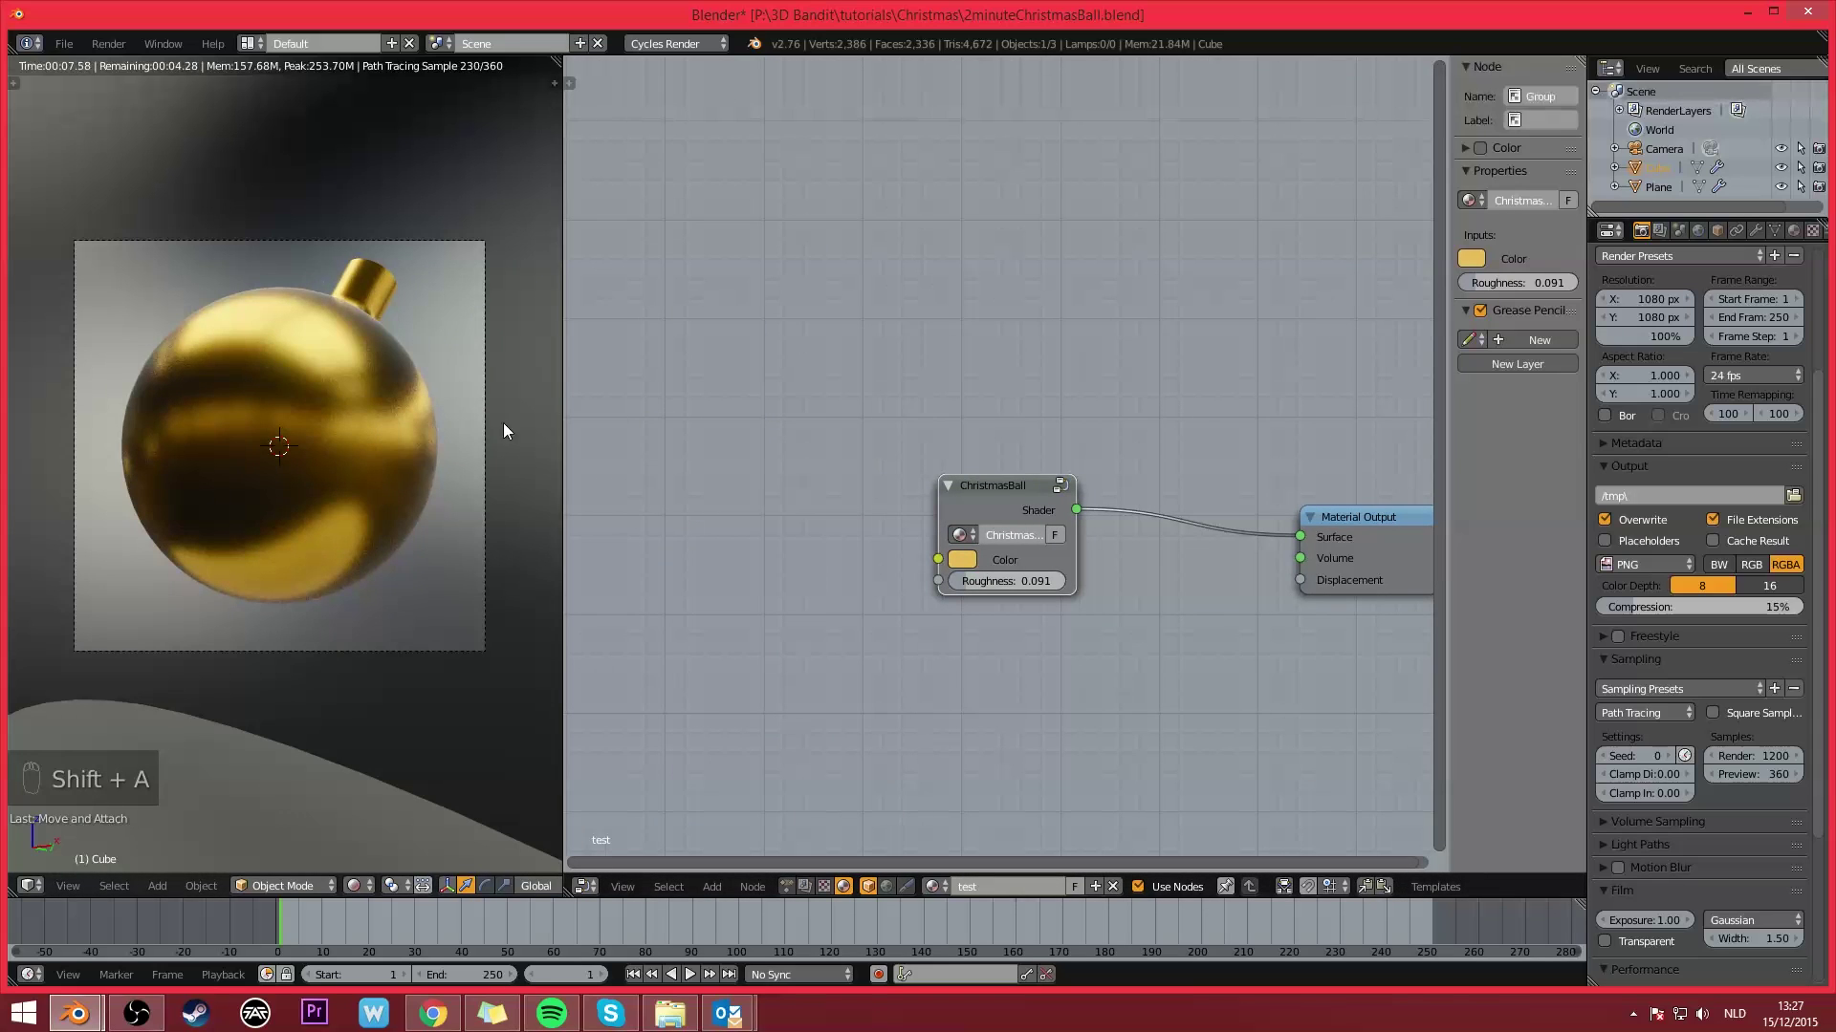
pyautogui.hotkey('shift', 'a')
pyautogui.moveTo(811, 409)
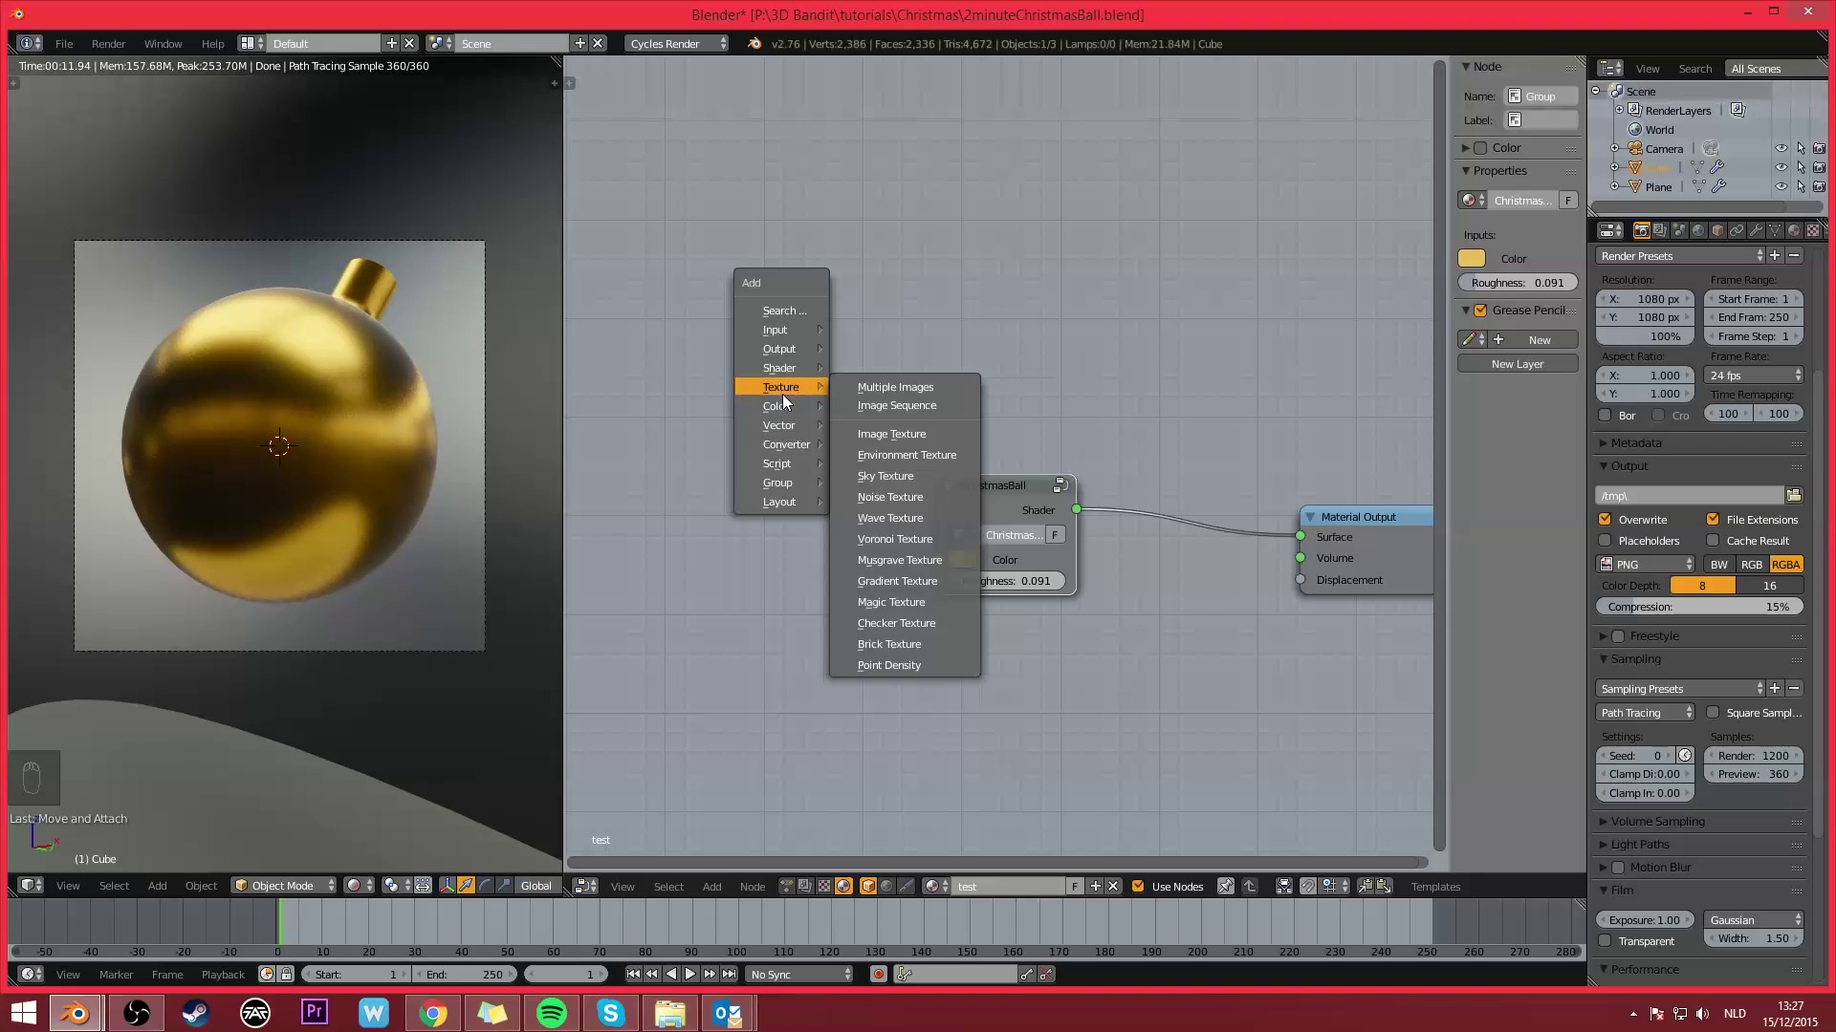
pyautogui.click(891, 518)
pyautogui.moveTo(867, 377); pyautogui.dragTo(926, 437, button='middle')
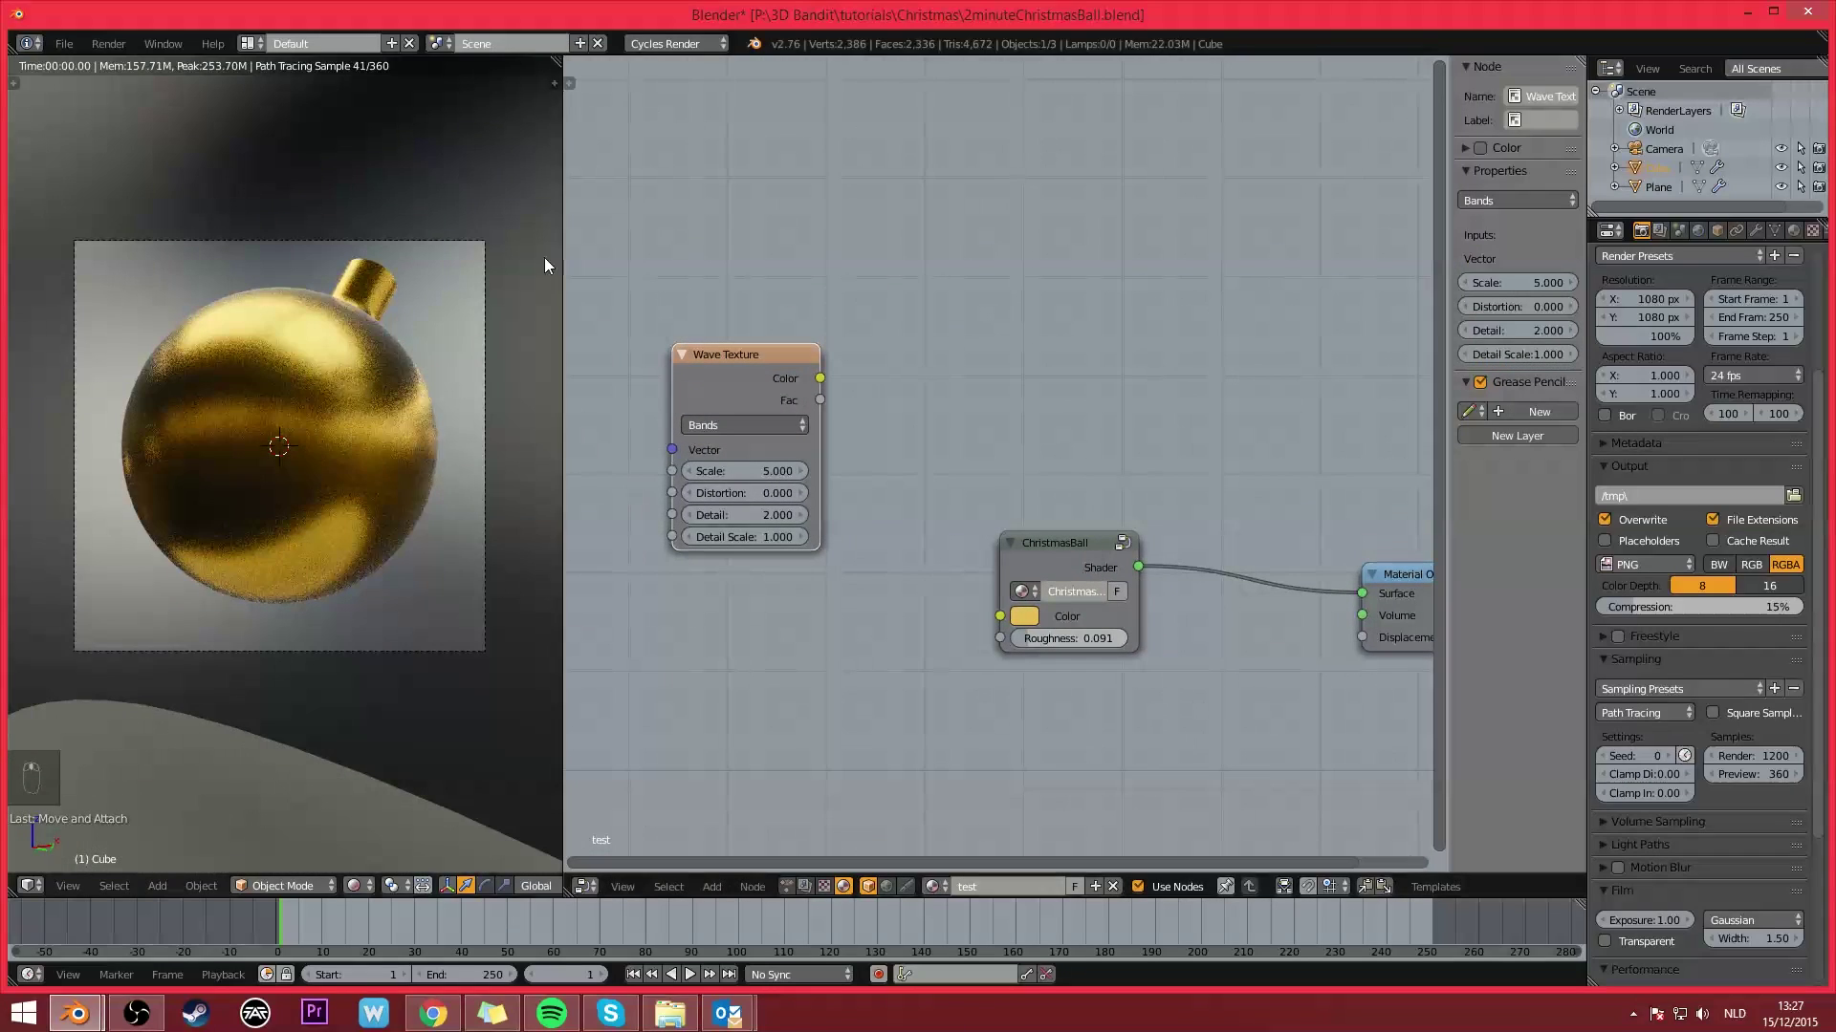
pyautogui.keyDown('ctrl'); pyautogui.keyDown('shift'); pyautogui.click(760, 374); pyautogui.keyUp('shift'); pyautogui.keyUp('ctrl')
# Step: Insert a ColorRamp node on the link between the Wave Texture and the Viewer node
pyautogui.moveTo(974, 319); pyautogui.dragTo(857, 319, button='middle')
pyautogui.hotkey('shift', 'a')
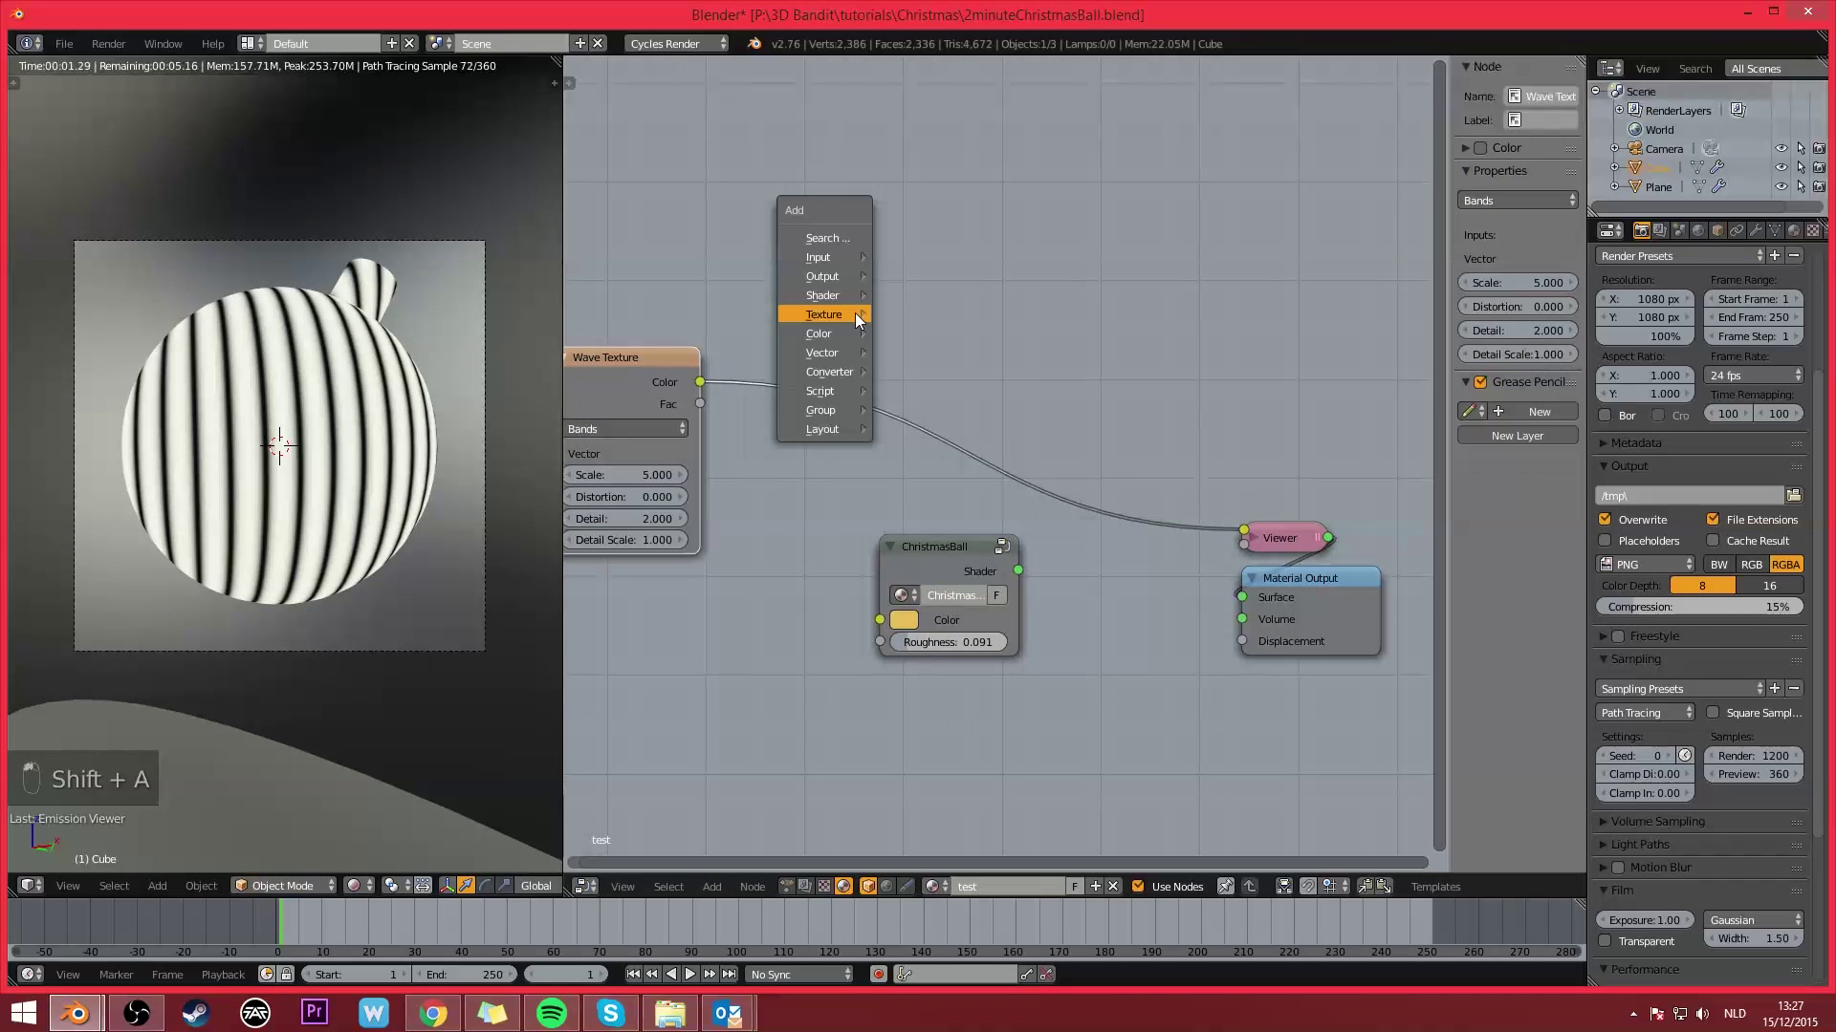
pyautogui.moveTo(818, 371)
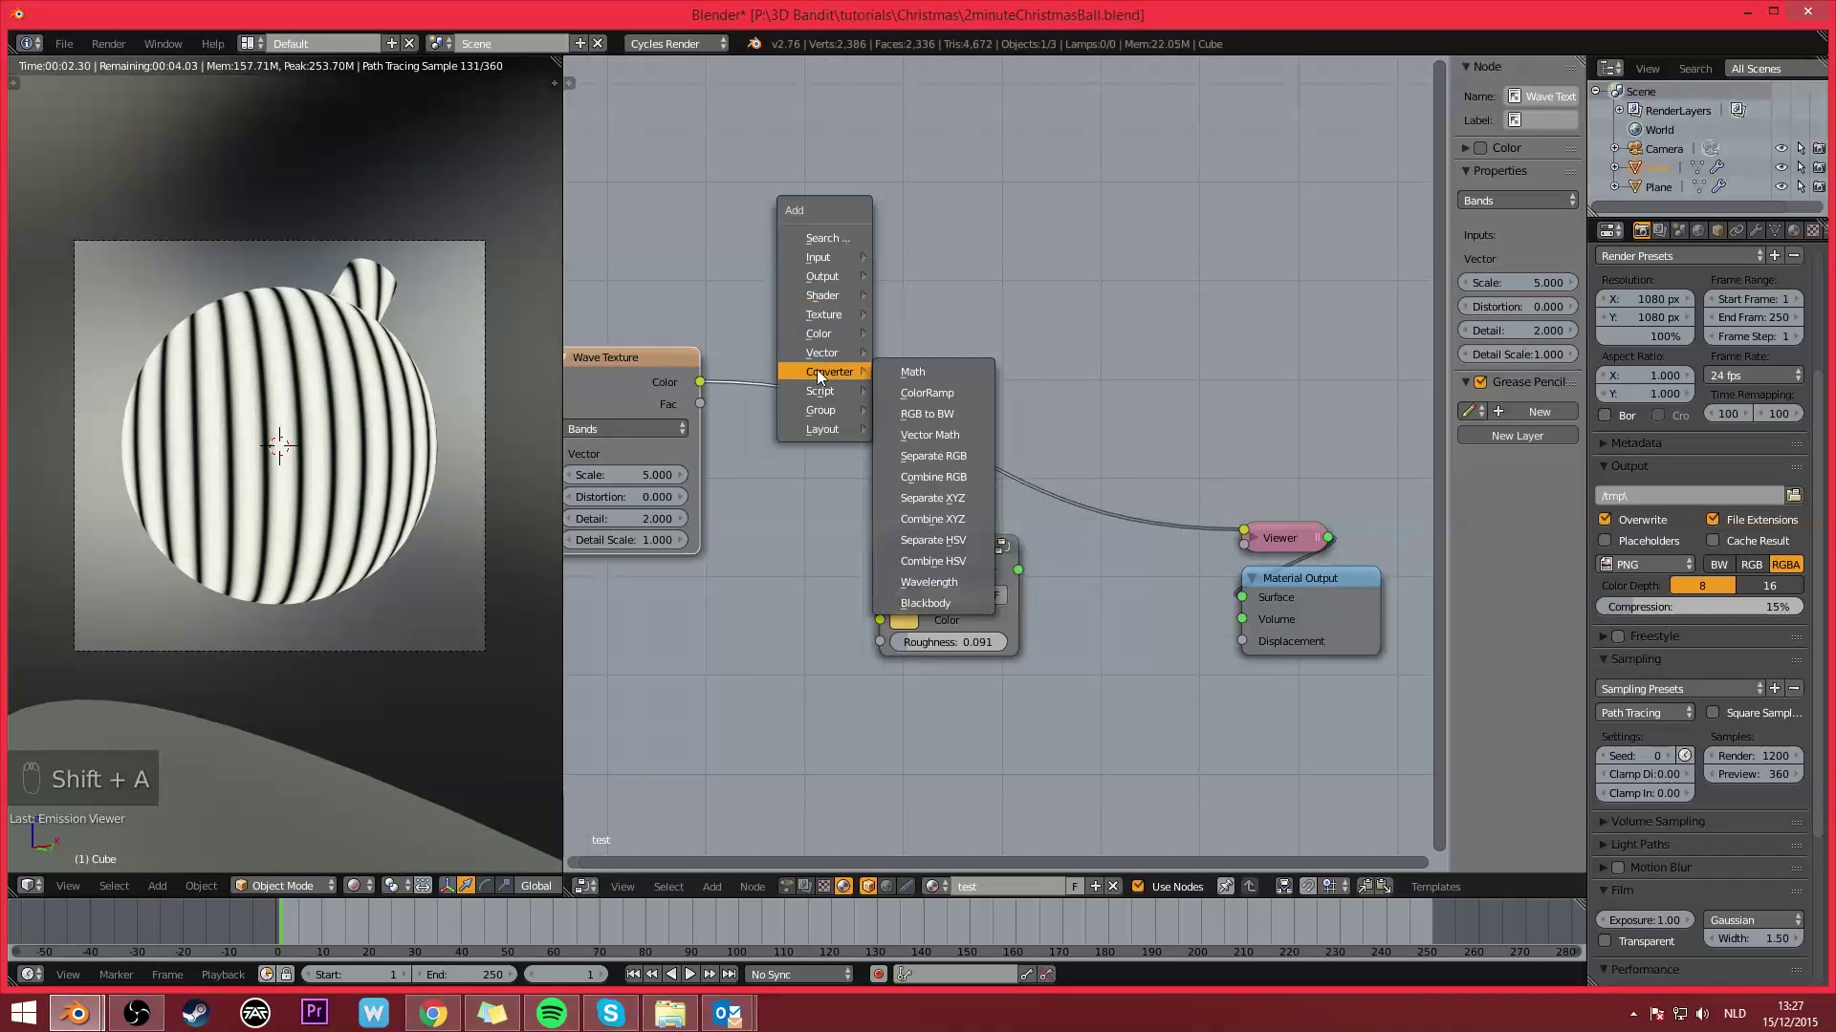
pyautogui.click(944, 393)
pyautogui.click(778, 288)
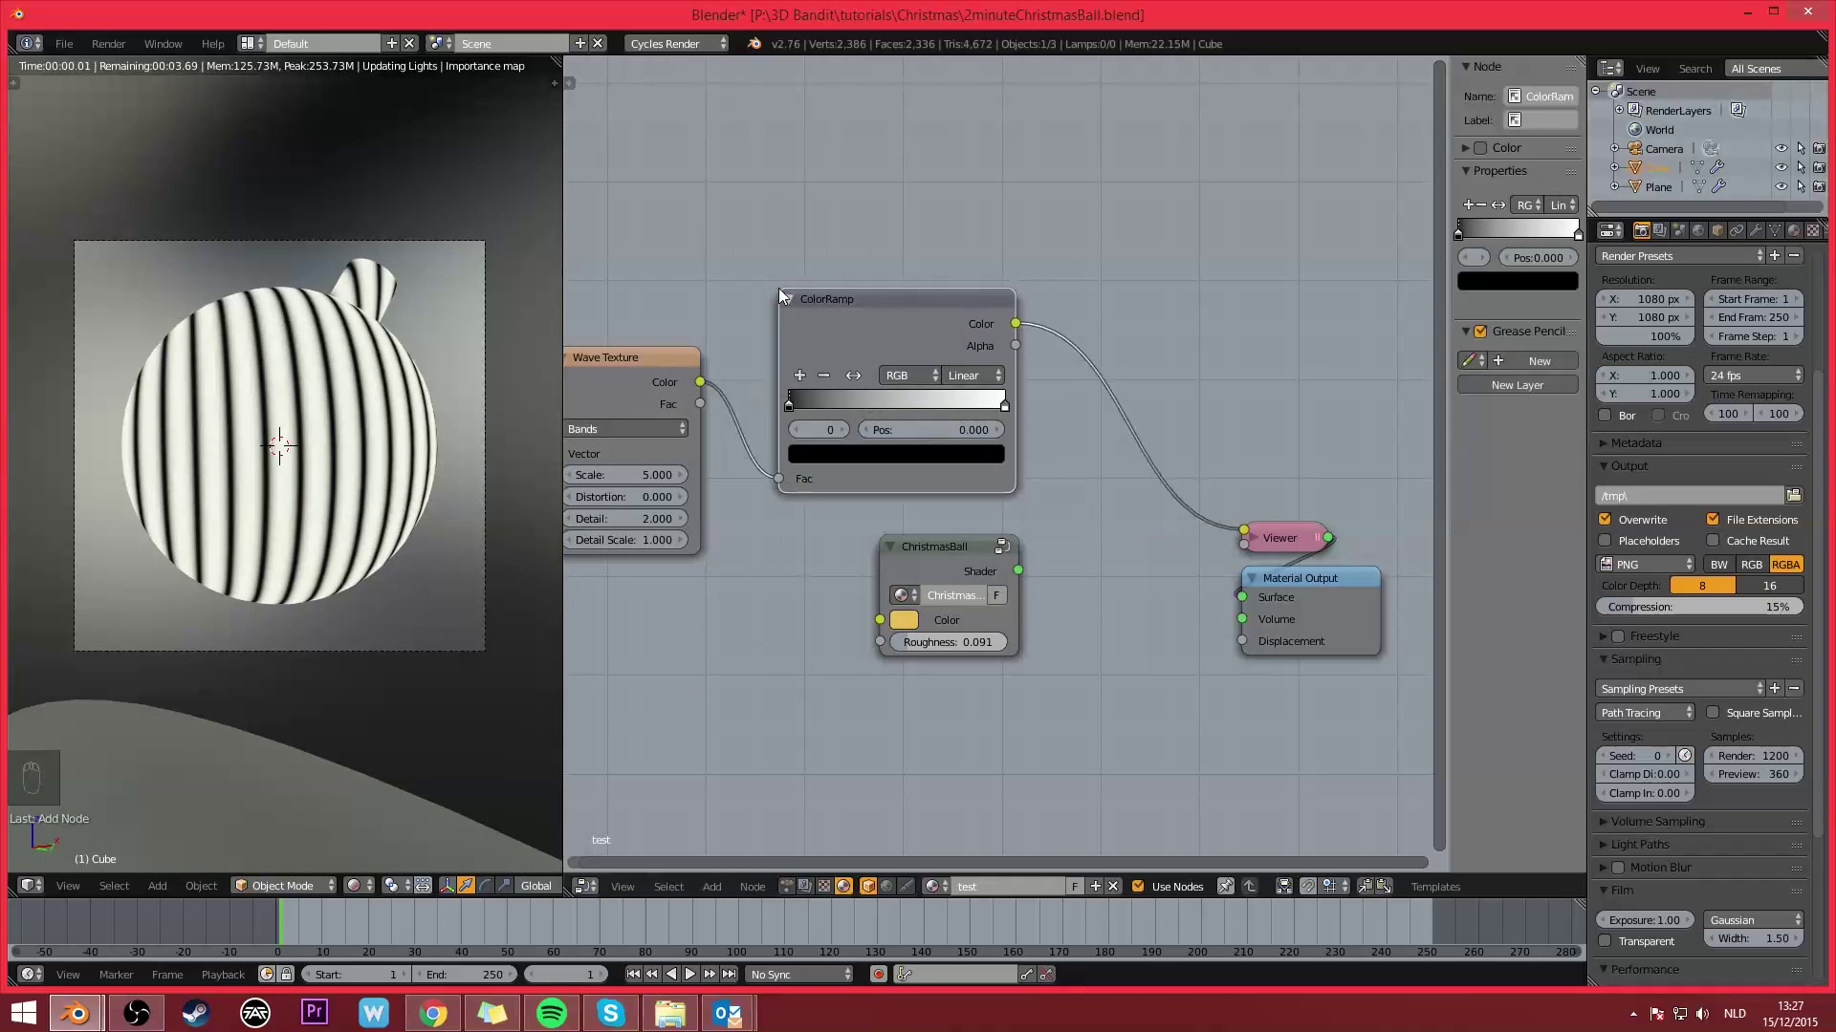
pyautogui.moveTo(916, 396); pyautogui.dragTo(1031, 385, button='middle')
pyautogui.moveTo(724, 362); pyautogui.dragTo(778, 368, button='middle')
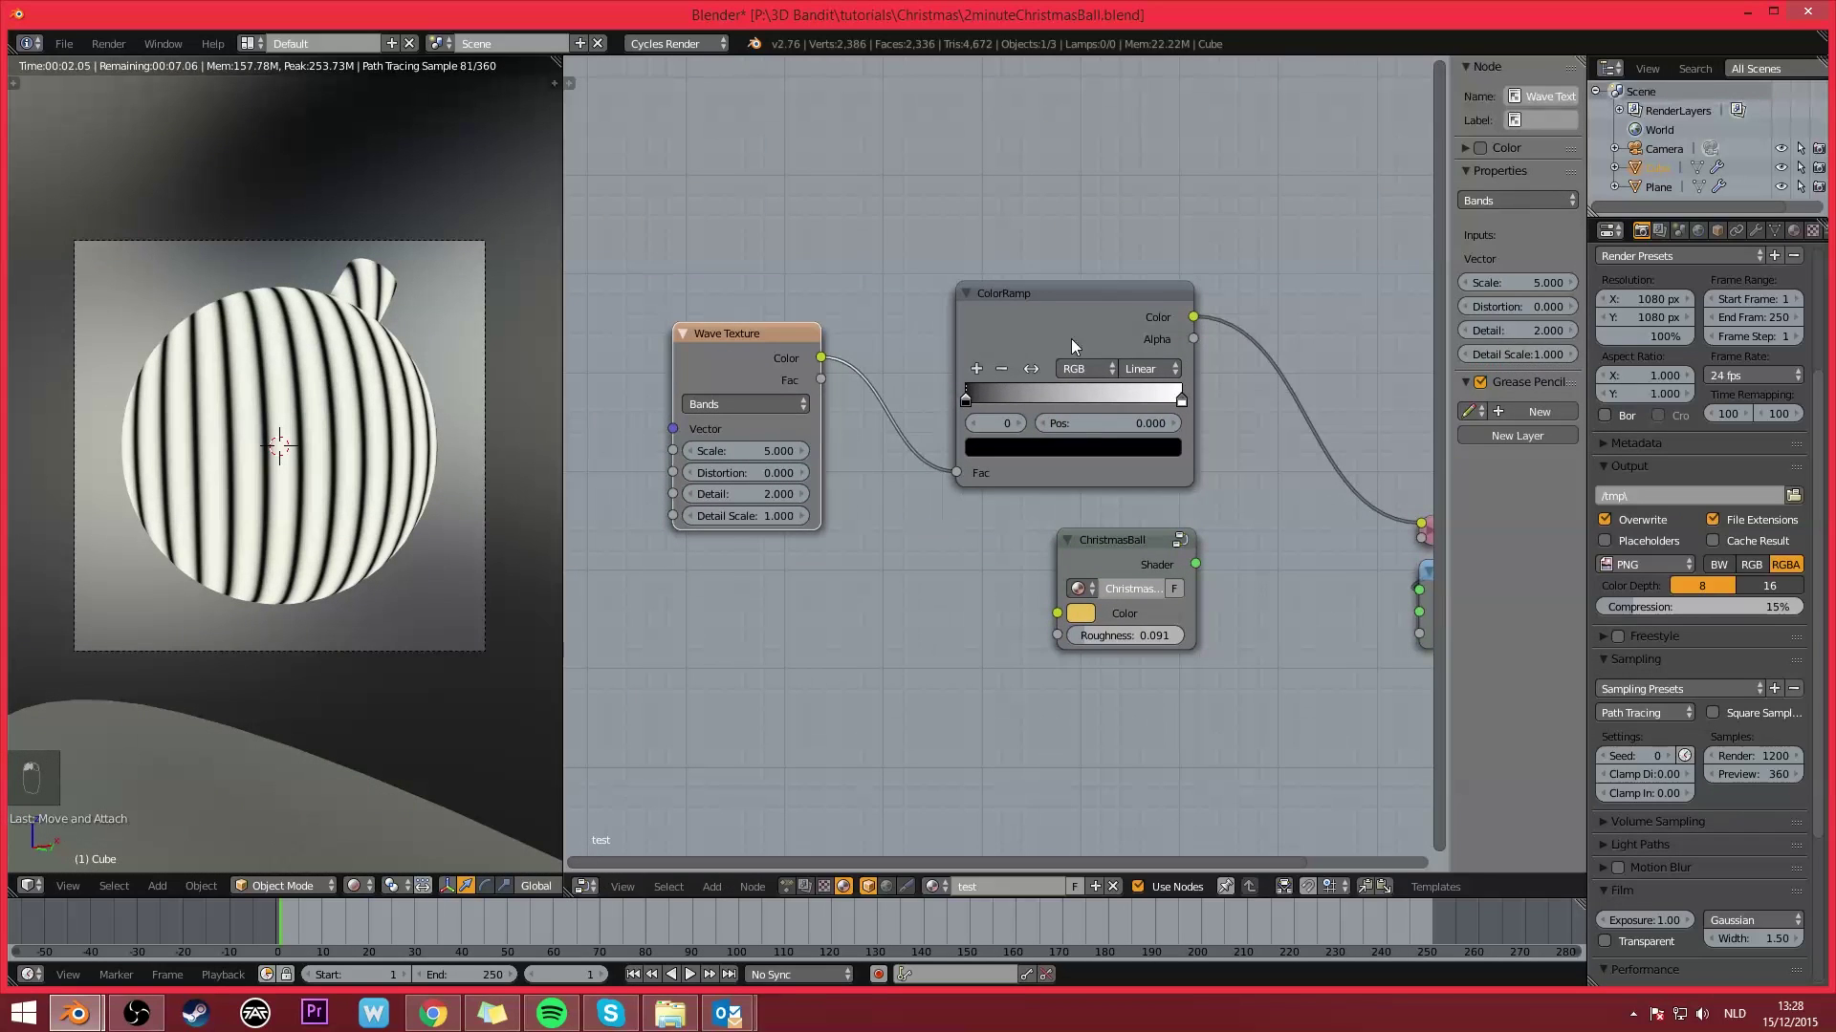
# Step: Set the ColorRamp's interpolation to Constant and move its white stop to position 0.491
pyautogui.click(1057, 372)
pyautogui.click(1062, 262)
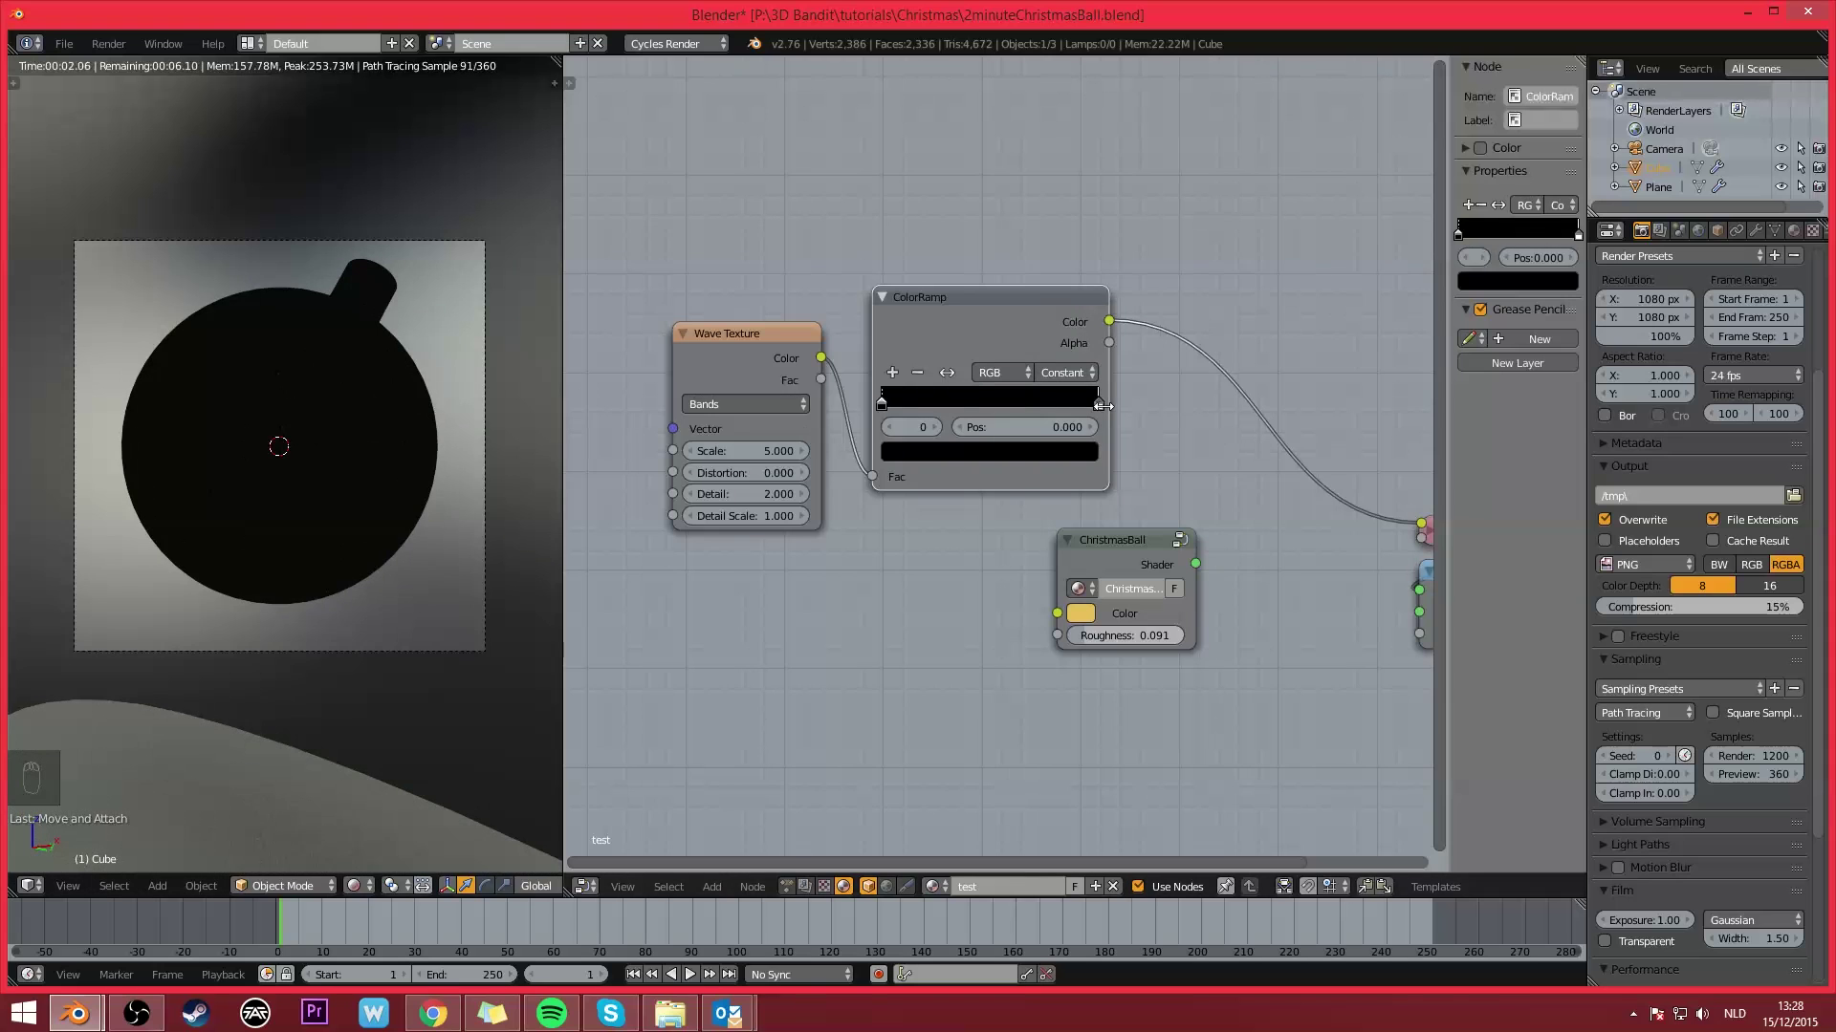
pyautogui.moveTo(1099, 405); pyautogui.dragTo(988, 409)
# Step: Place the ChristmasBall node beneath the ColorRamp and add a second ChristmasBall group node below it
pyautogui.moveTo(956, 417); pyautogui.dragTo(871, 379, button='middle')
pyautogui.scroll(-2, 949, 390)
pyautogui.moveTo(977, 484); pyautogui.dragTo(913, 479)
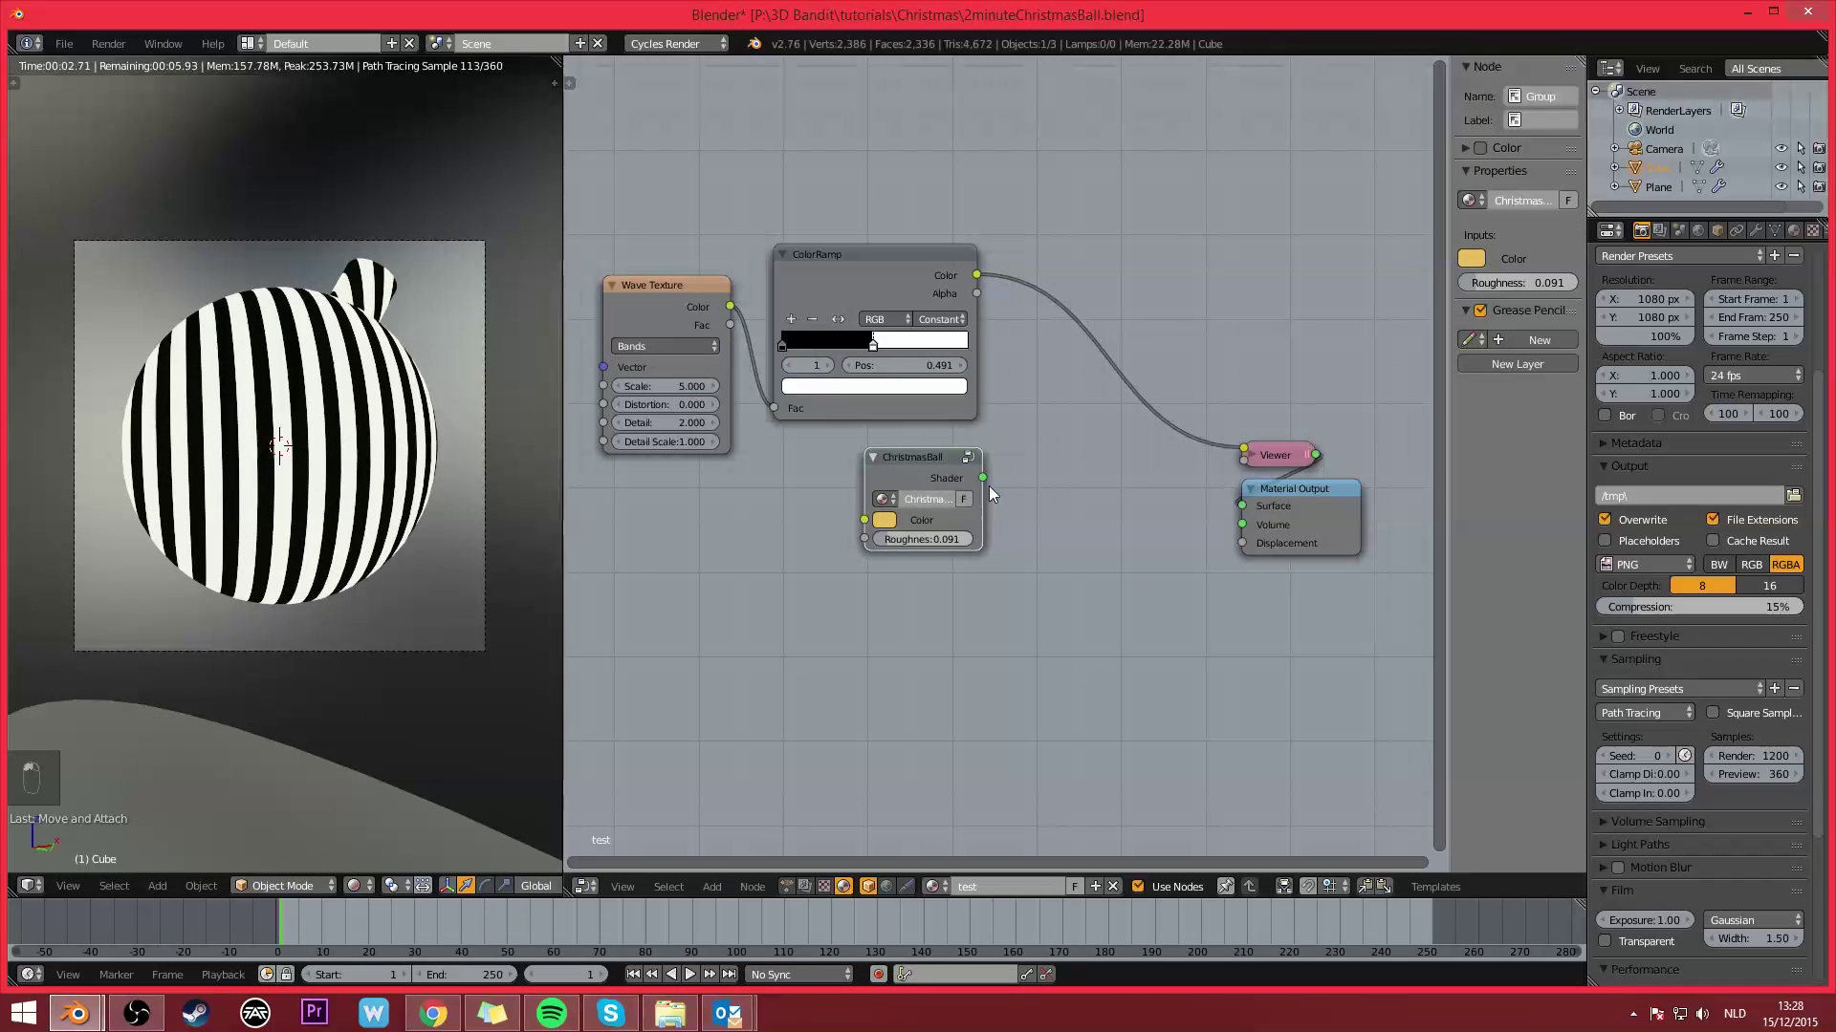
pyautogui.hotkey('shift', 'a')
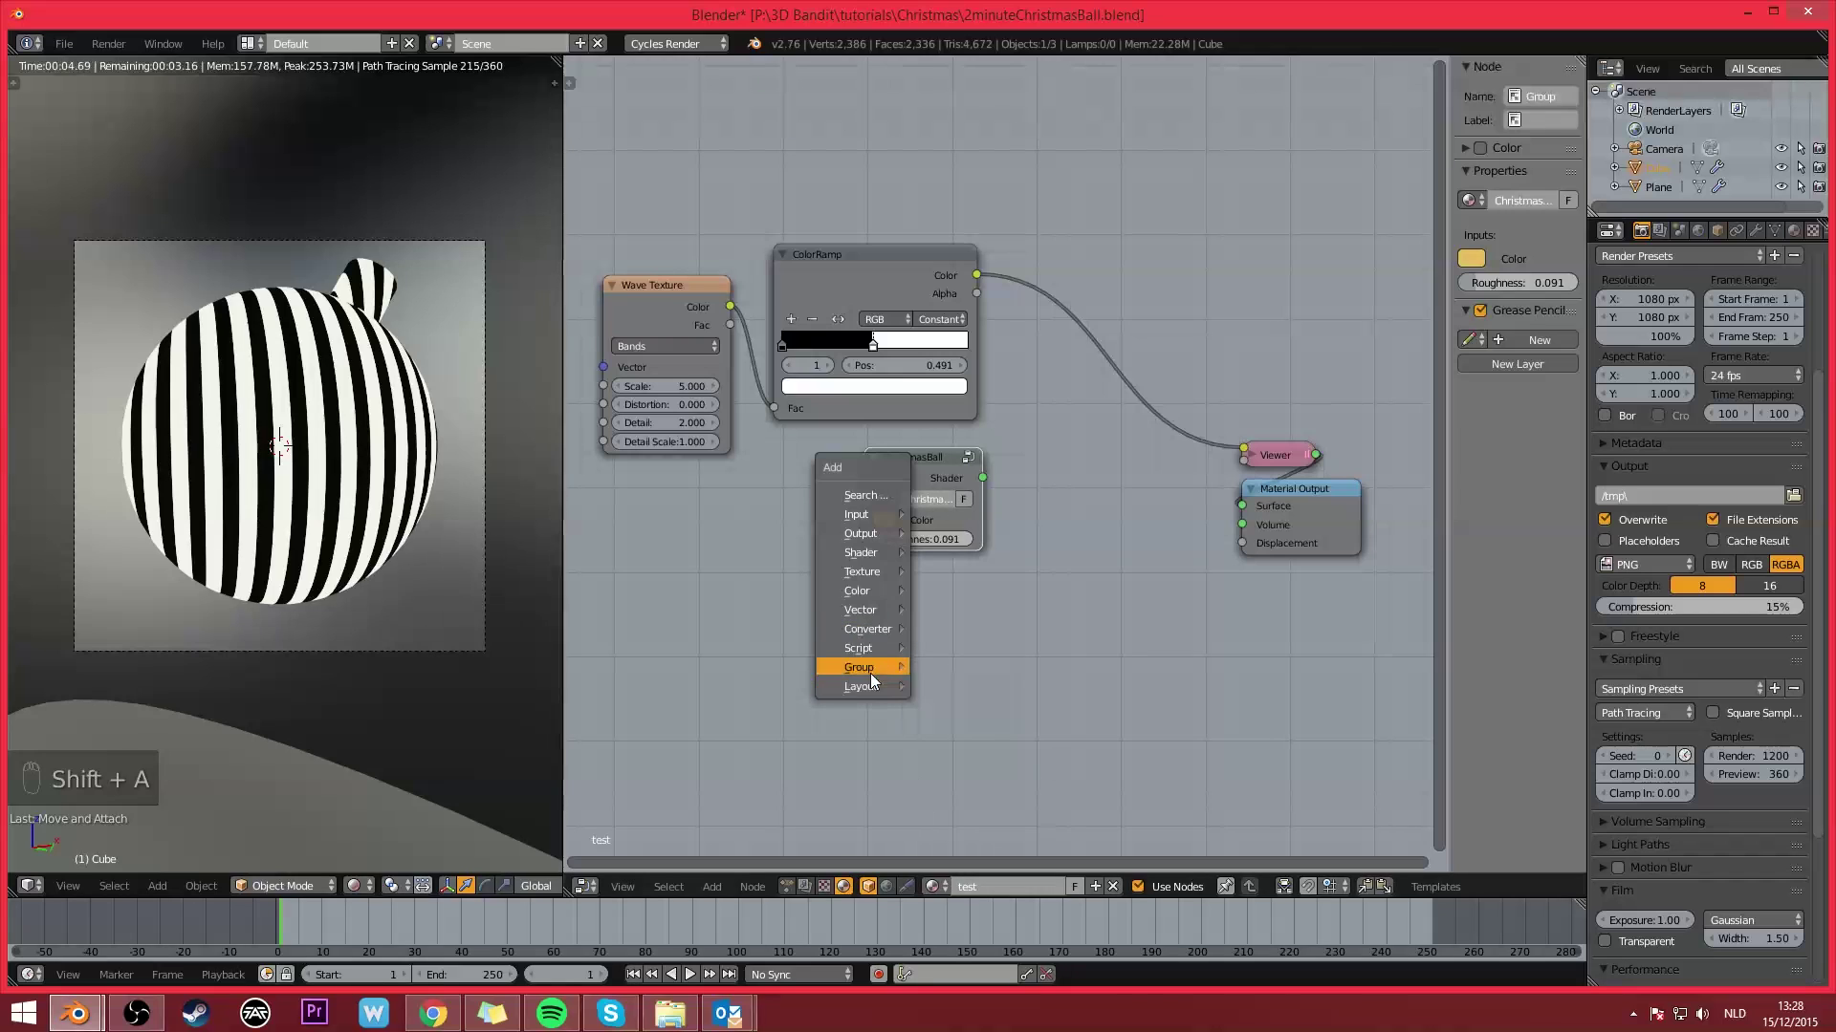
pyautogui.moveTo(872, 668)
pyautogui.click(996, 763)
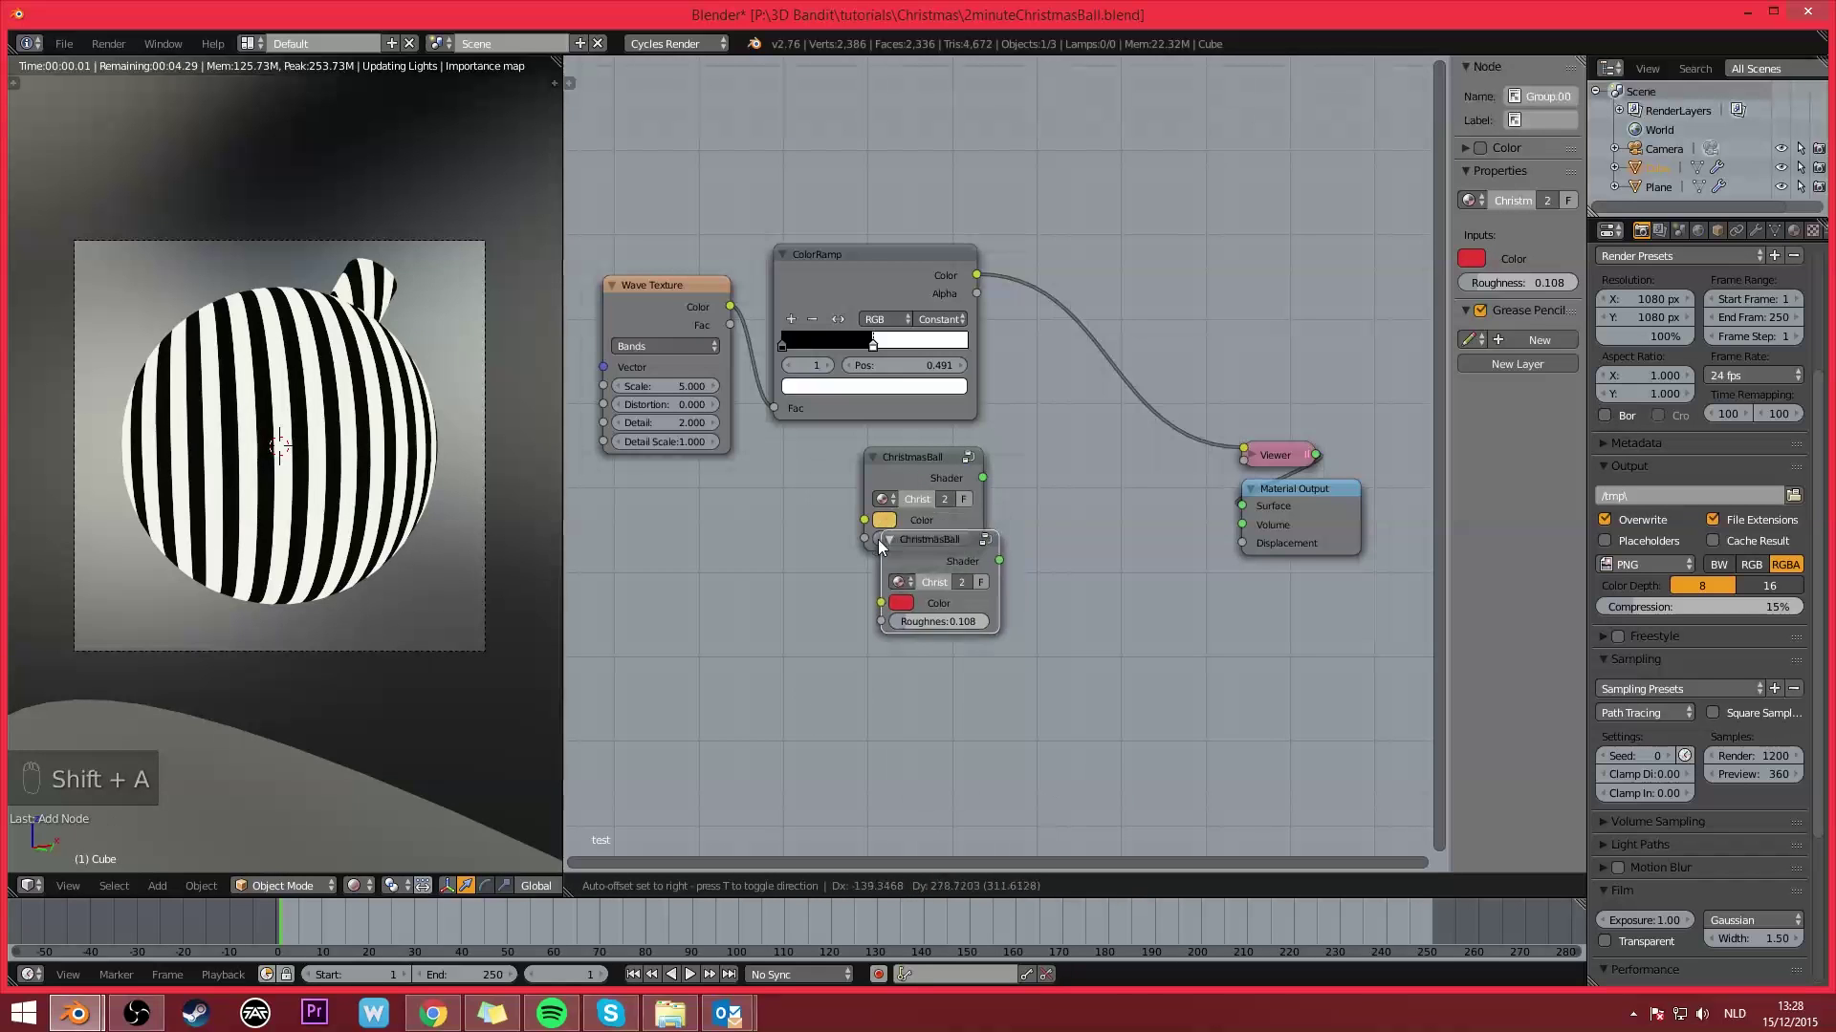
pyautogui.click(864, 575)
pyautogui.moveTo(1073, 384); pyautogui.dragTo(942, 392, button='middle')
pyautogui.scroll(3, 942, 392)
pyautogui.moveTo(882, 337); pyautogui.dragTo(1002, 293, button='middle')
pyautogui.click(835, 455)
pyautogui.hotkey('shift', 'd')
pyautogui.click(1076, 579)
pyautogui.press('x')
# Step: Move the Viewer and Material Output nodes farther right to make room for another node
pyautogui.moveTo(1145, 487); pyautogui.dragTo(1089, 488, button='middle')
pyautogui.press('a')
pyautogui.press('a')
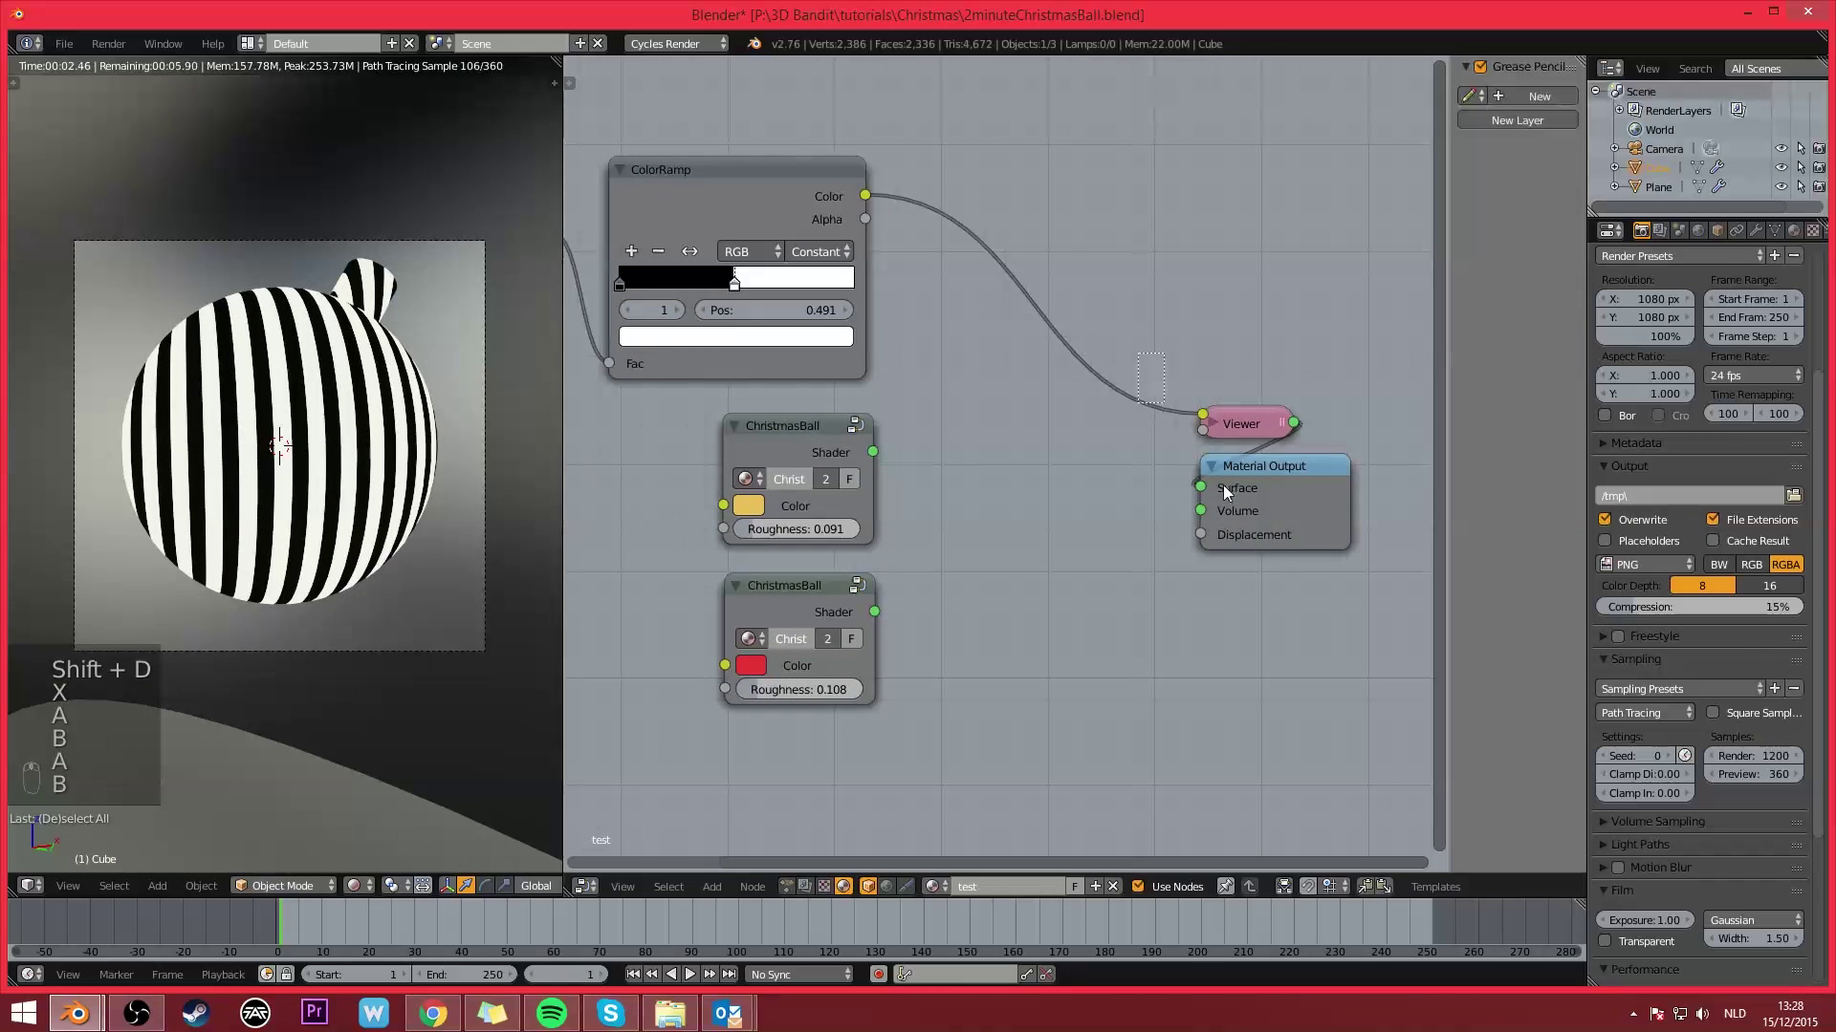
pyautogui.press('b')
pyautogui.press('g')
pyautogui.click(1259, 567)
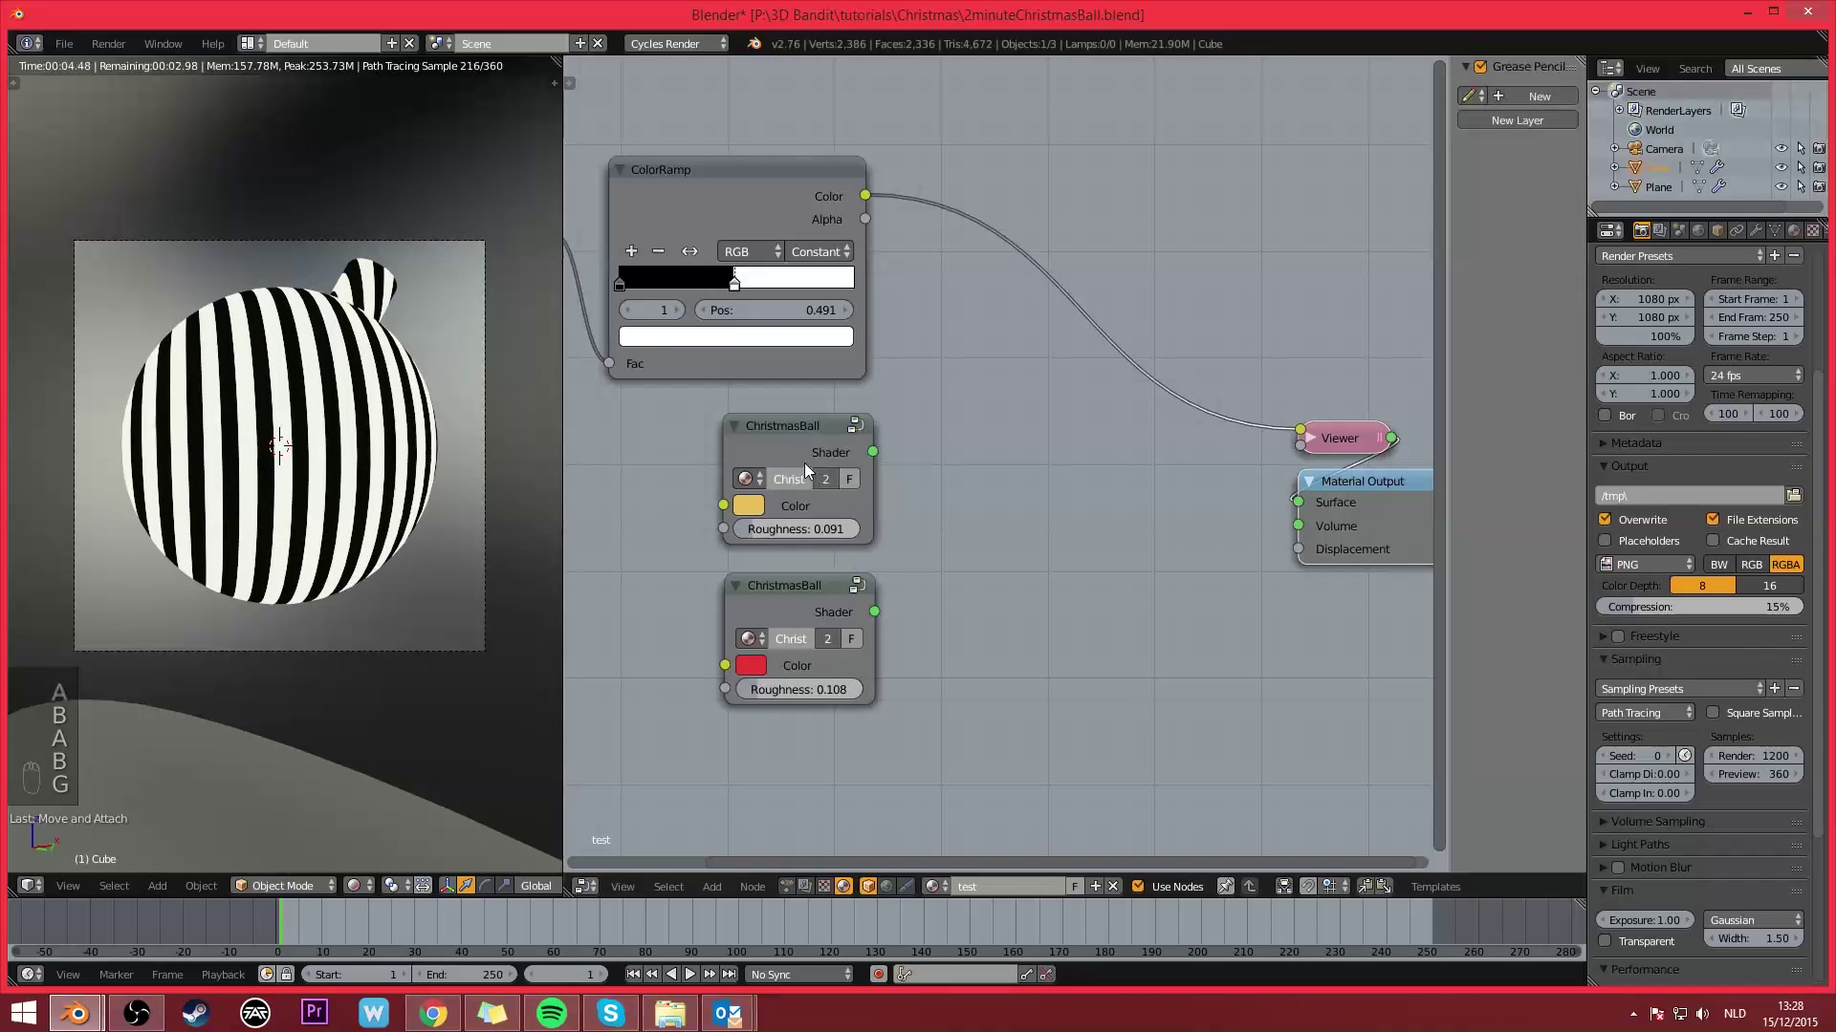
# Step: Combine the gold and red ChristmasBall nodes with a Mix Shader and move all three nodes down and left
pyautogui.keyDown('ctrl'); pyautogui.keyDown('shift'); pyautogui.moveTo(791, 456); pyautogui.dragTo(800, 619, button='right'); pyautogui.keyUp('shift'); pyautogui.keyUp('ctrl')
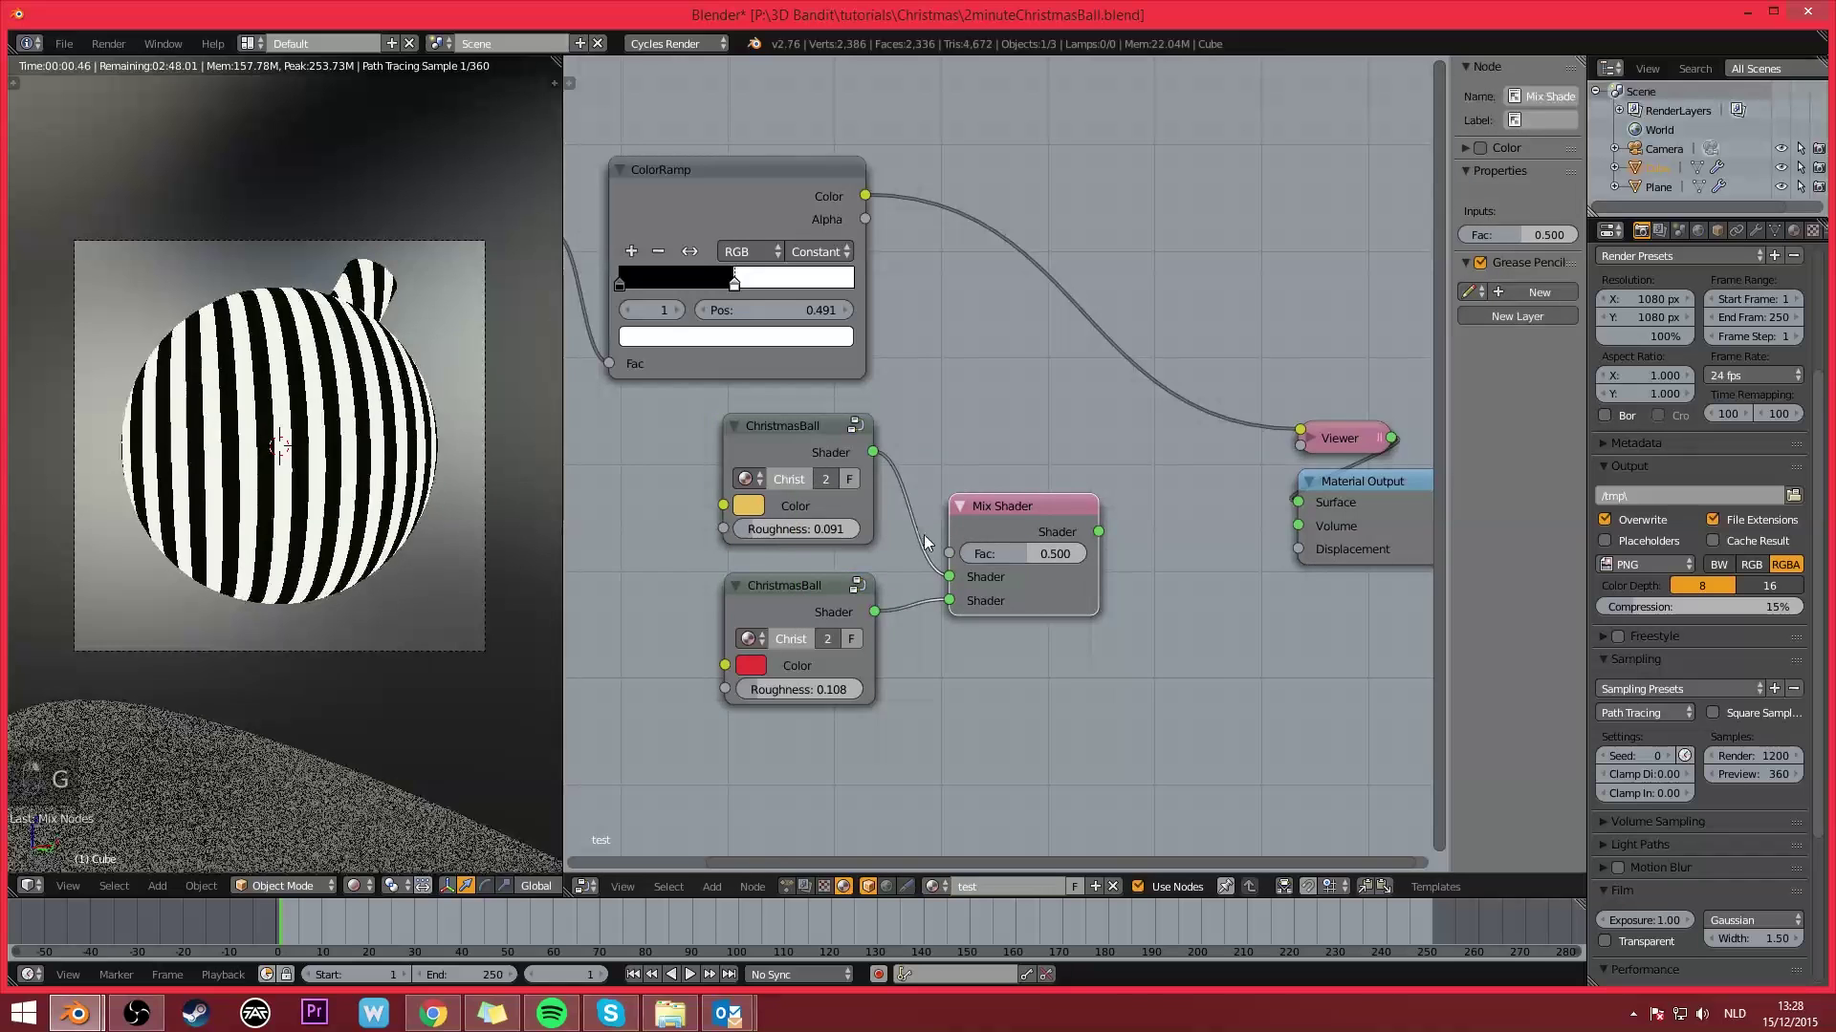
pyautogui.moveTo(685, 469); pyautogui.dragTo(714, 501, button='middle')
pyautogui.press('a')
pyautogui.press('b')
pyautogui.moveTo(714, 501); pyautogui.dragTo(1111, 688)
pyautogui.press('g')
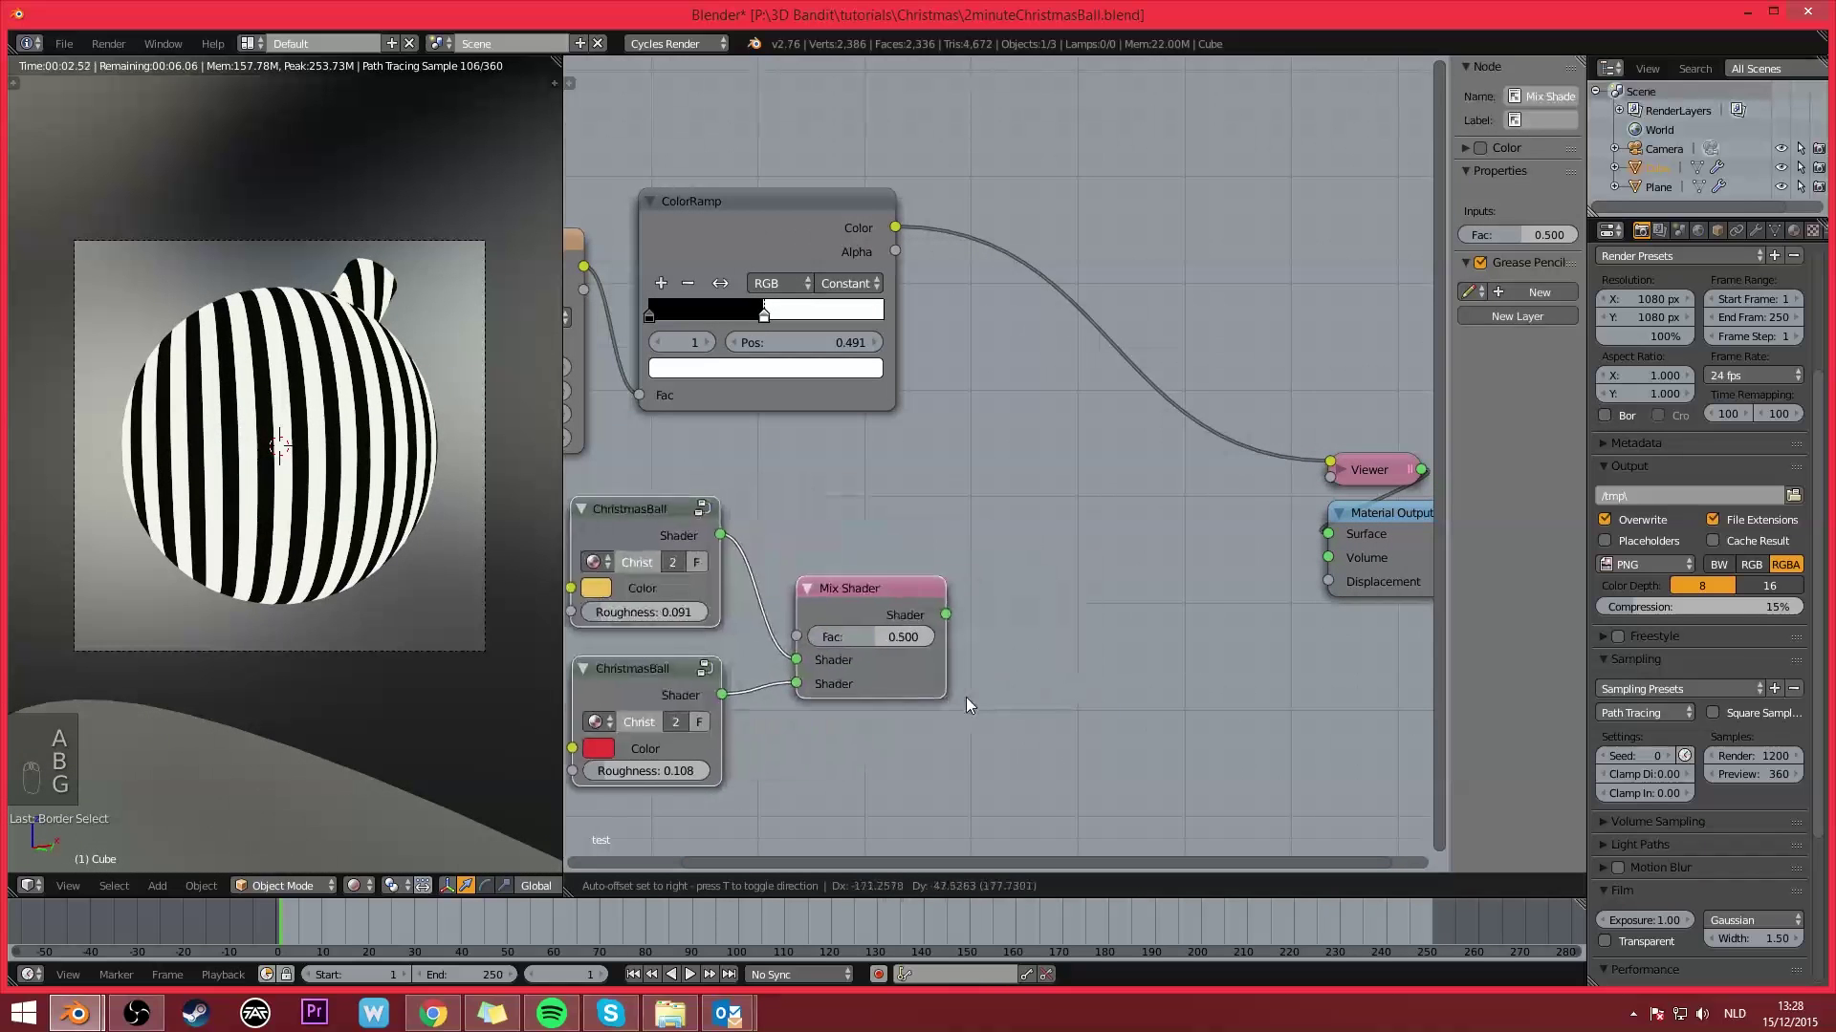
pyautogui.click(1014, 644)
# Step: Move the Mix Shader node farther right of the two ChristmasBall nodes
pyautogui.scroll(2, 1023, 457)
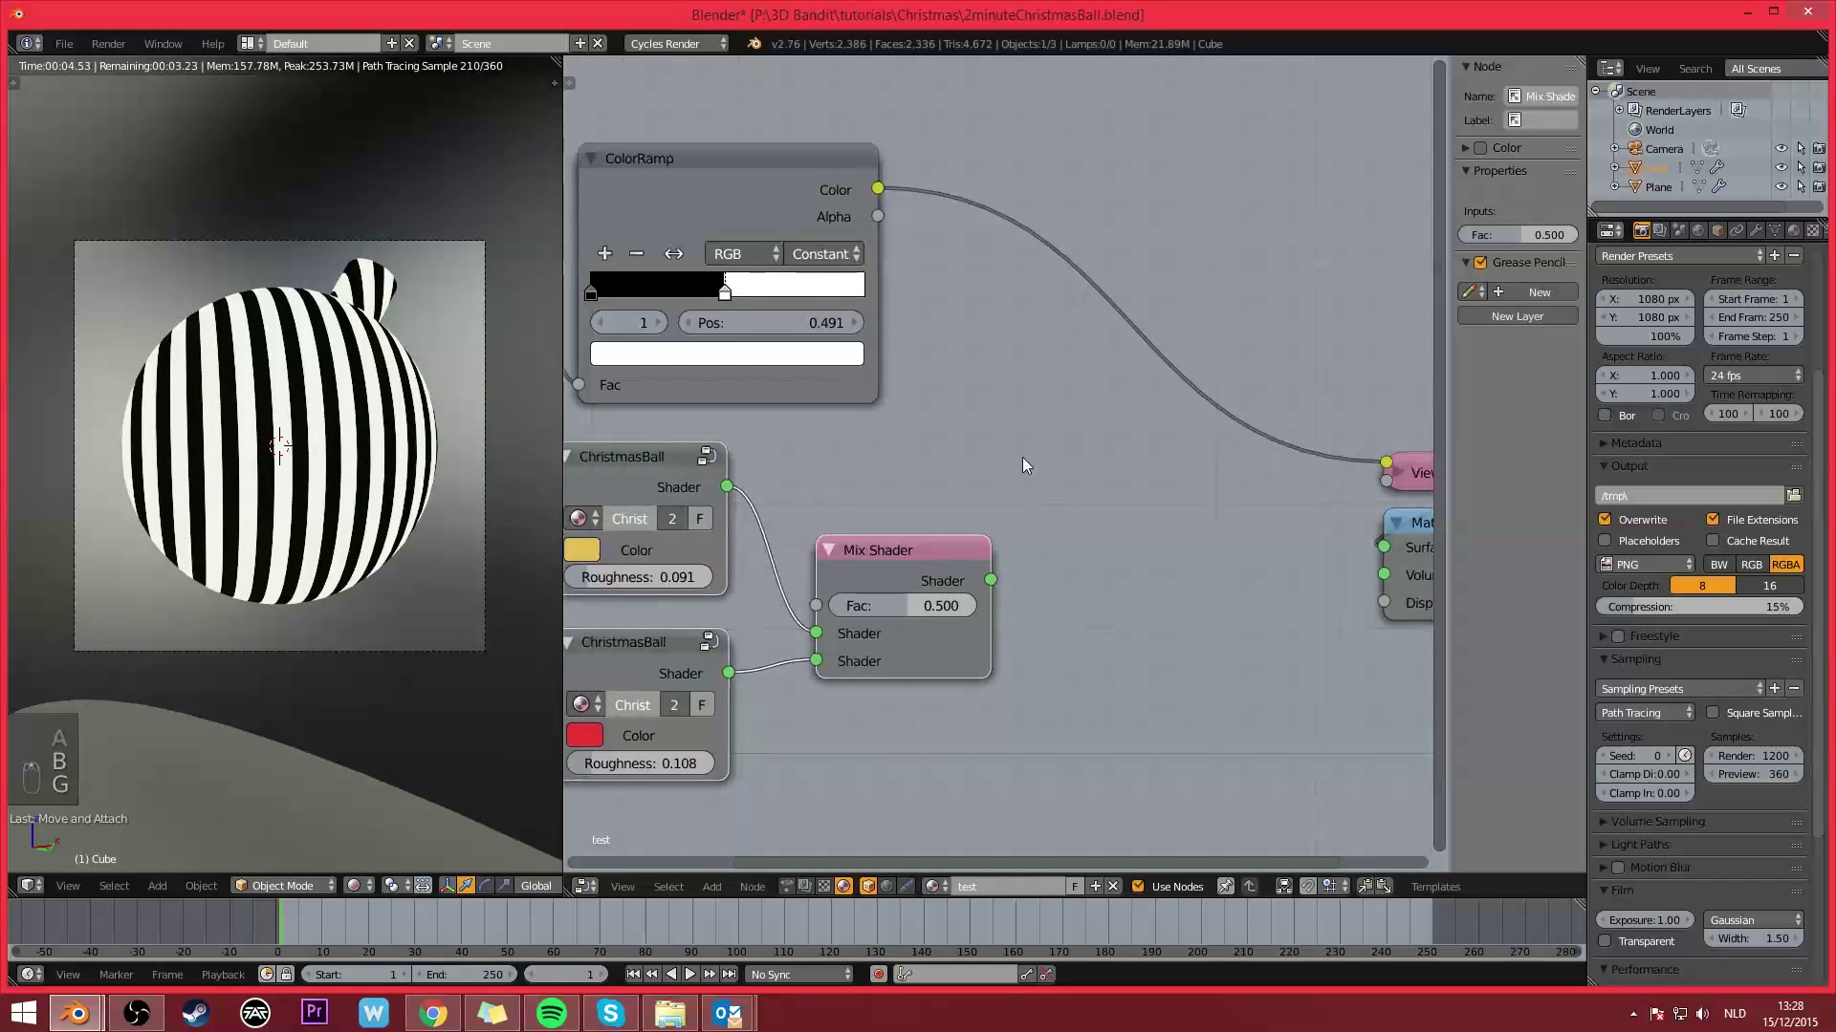
pyautogui.moveTo(1015, 467); pyautogui.dragTo(1029, 483, button='middle')
pyautogui.moveTo(991, 574); pyautogui.dragTo(1008, 520)
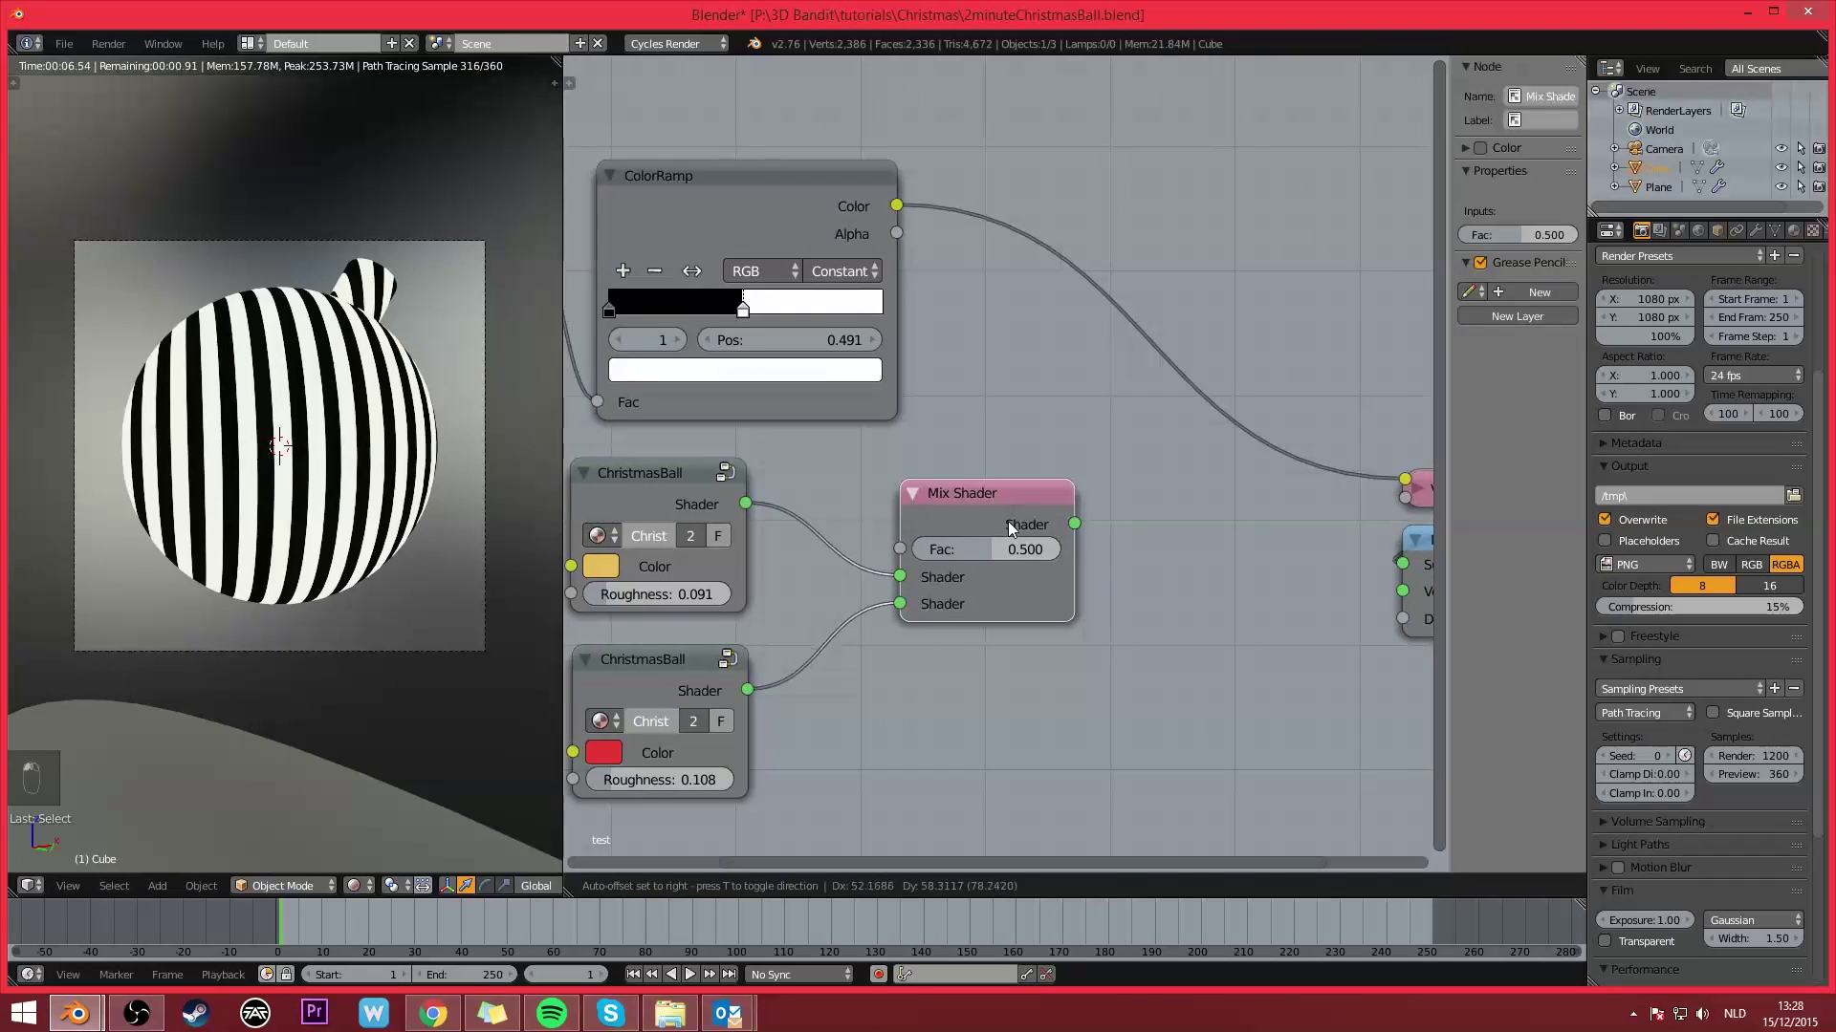
pyautogui.moveTo(967, 455); pyautogui.dragTo(1015, 478, button='middle')
pyautogui.moveTo(1007, 530); pyautogui.dragTo(1101, 546)
pyautogui.moveTo(1102, 547); pyautogui.dragTo(1102, 546, button='right')
# Step: Link the ColorRamp's Color output to the Mix Shader's Fac and output the Mix Shader to the material surface
pyautogui.moveTo(944, 229); pyautogui.dragTo(995, 269)
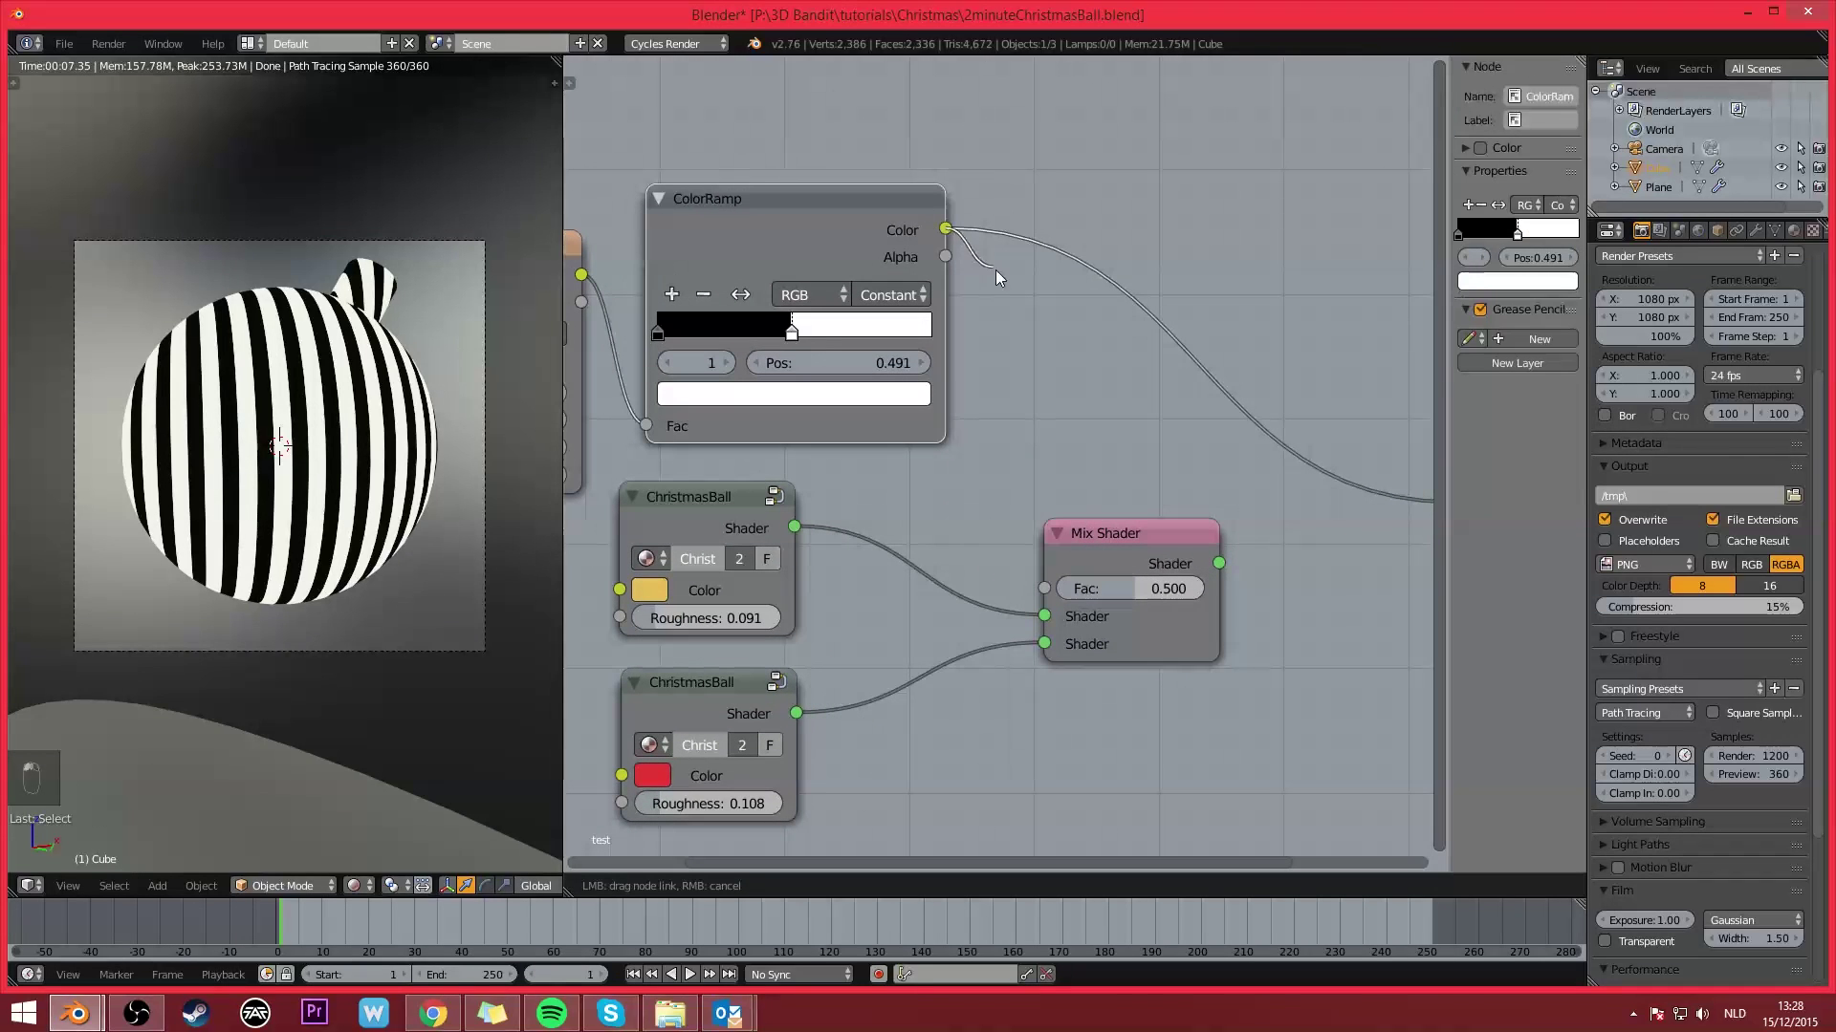
pyautogui.moveTo(1031, 503); pyautogui.dragTo(1044, 588)
pyautogui.moveTo(1044, 588); pyautogui.dragTo(995, 574, button='middle')
pyautogui.keyDown('ctrl'); pyautogui.keyDown('shift'); pyautogui.click(1096, 555); pyautogui.keyUp('shift'); pyautogui.keyUp('ctrl')
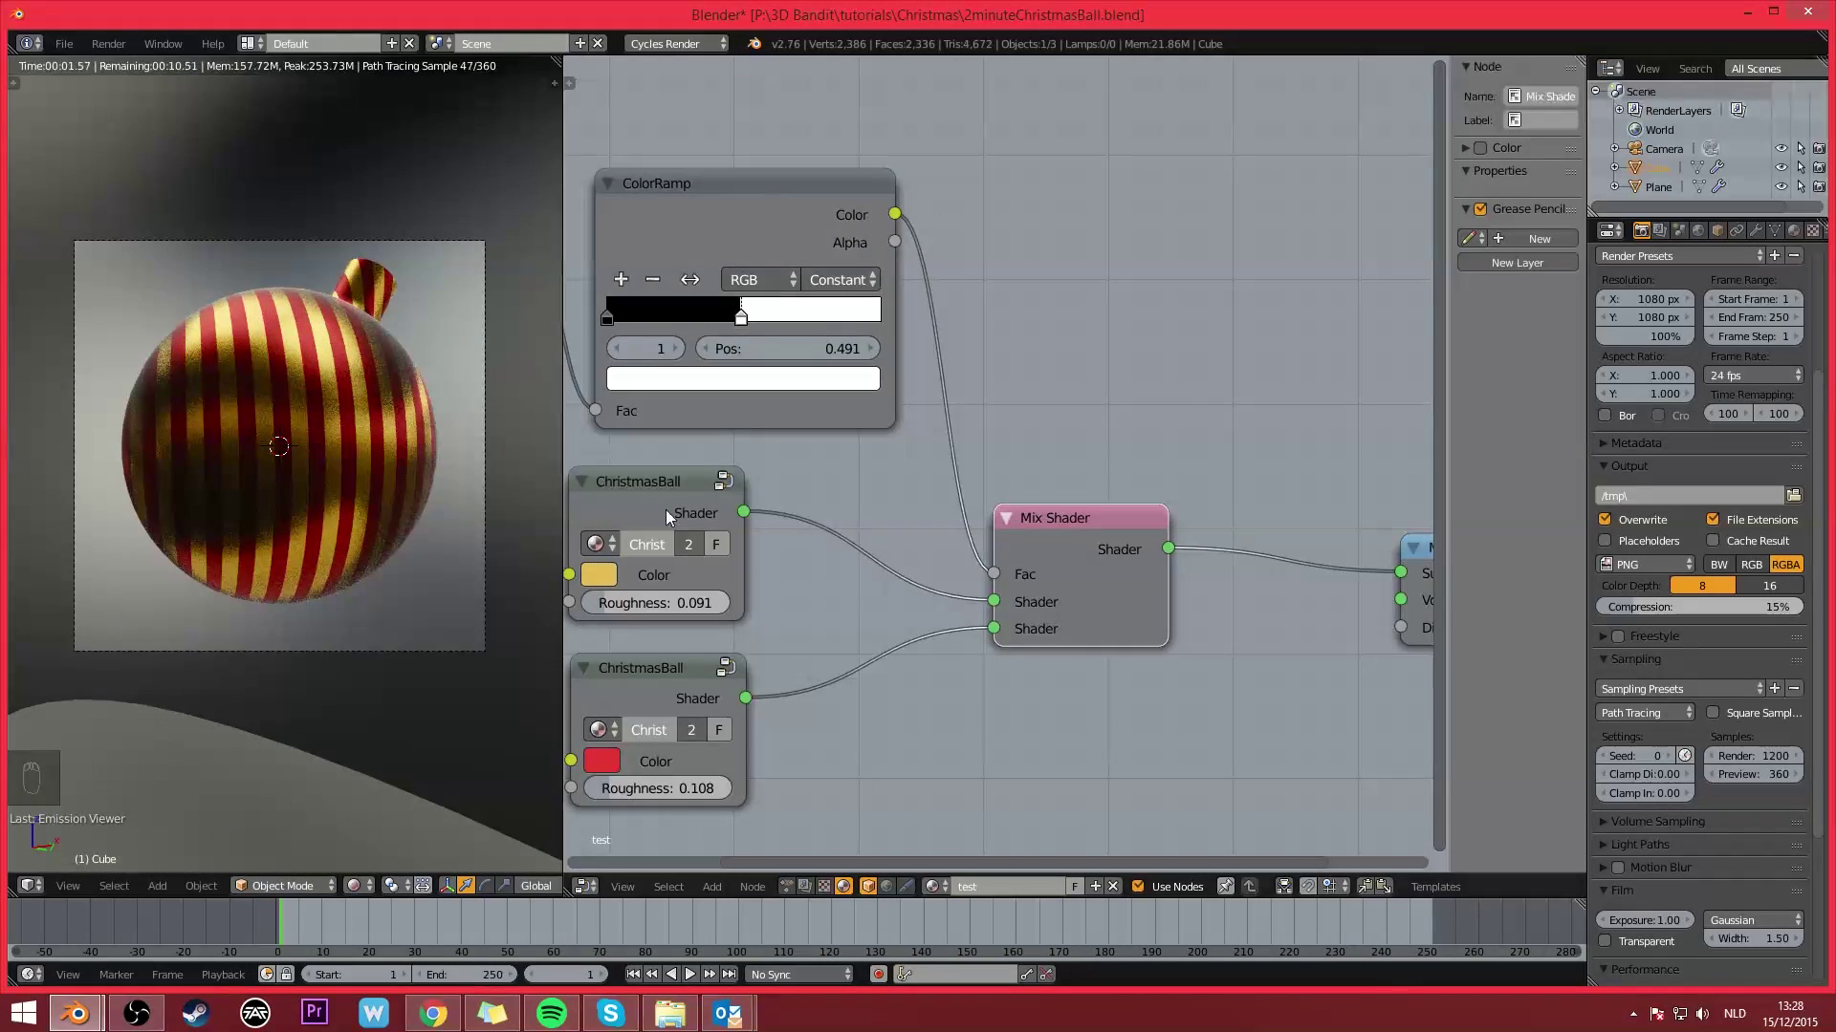
# Step: Set the roughness of the gold ChristmasBall node to 0.045 and of the red one to 0.172
pyautogui.moveTo(675, 517); pyautogui.dragTo(924, 447, button='middle')
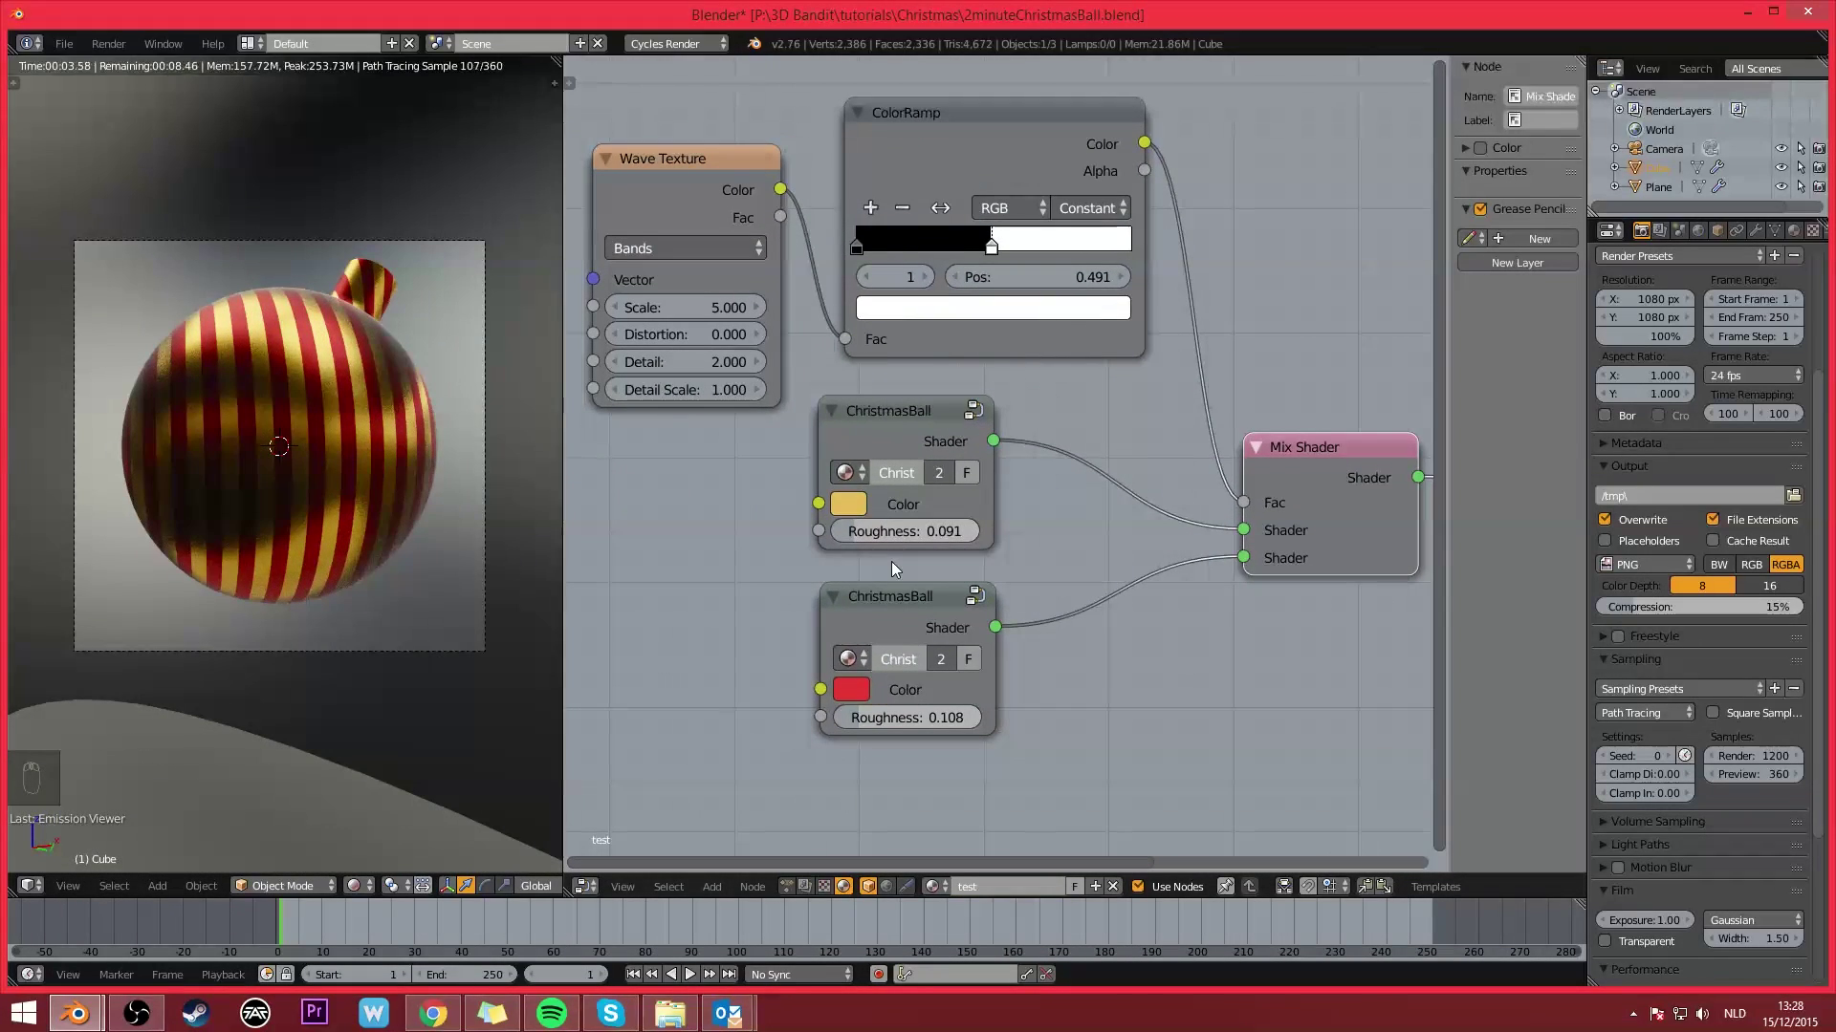
pyautogui.moveTo(886, 536); pyautogui.dragTo(845, 535)
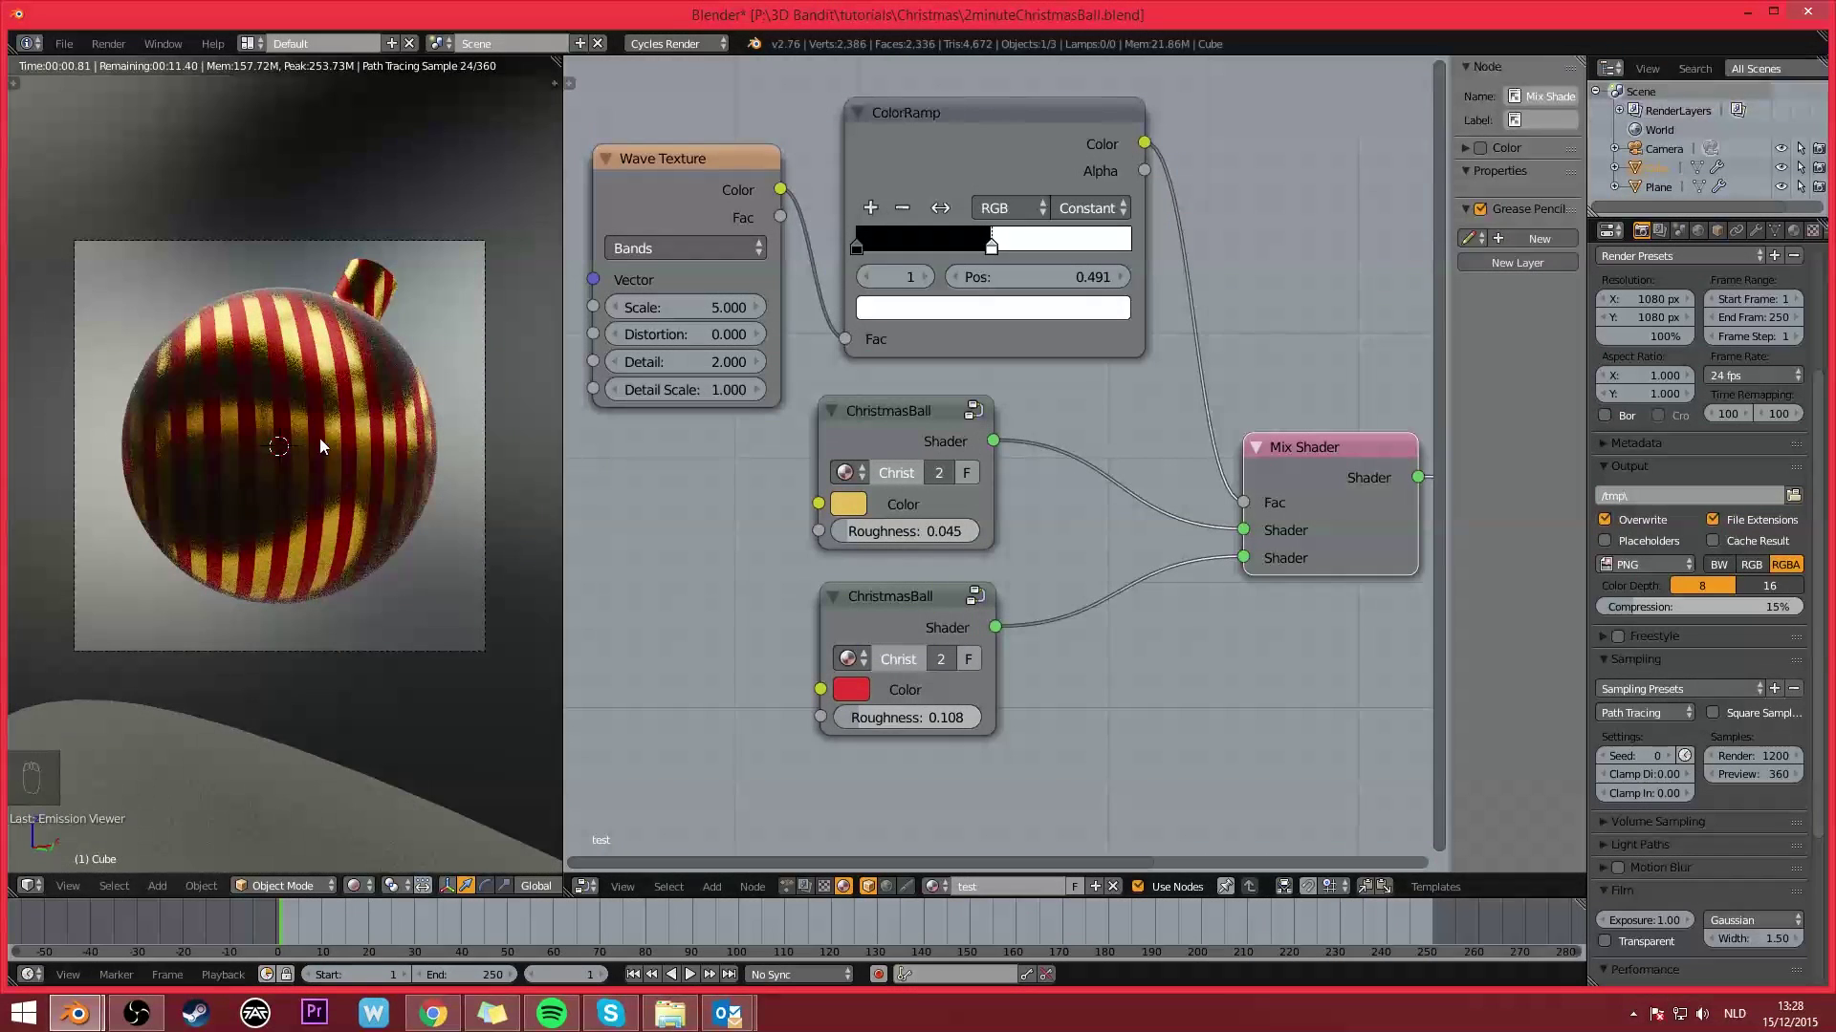
pyautogui.moveTo(899, 716); pyautogui.dragTo(960, 715)
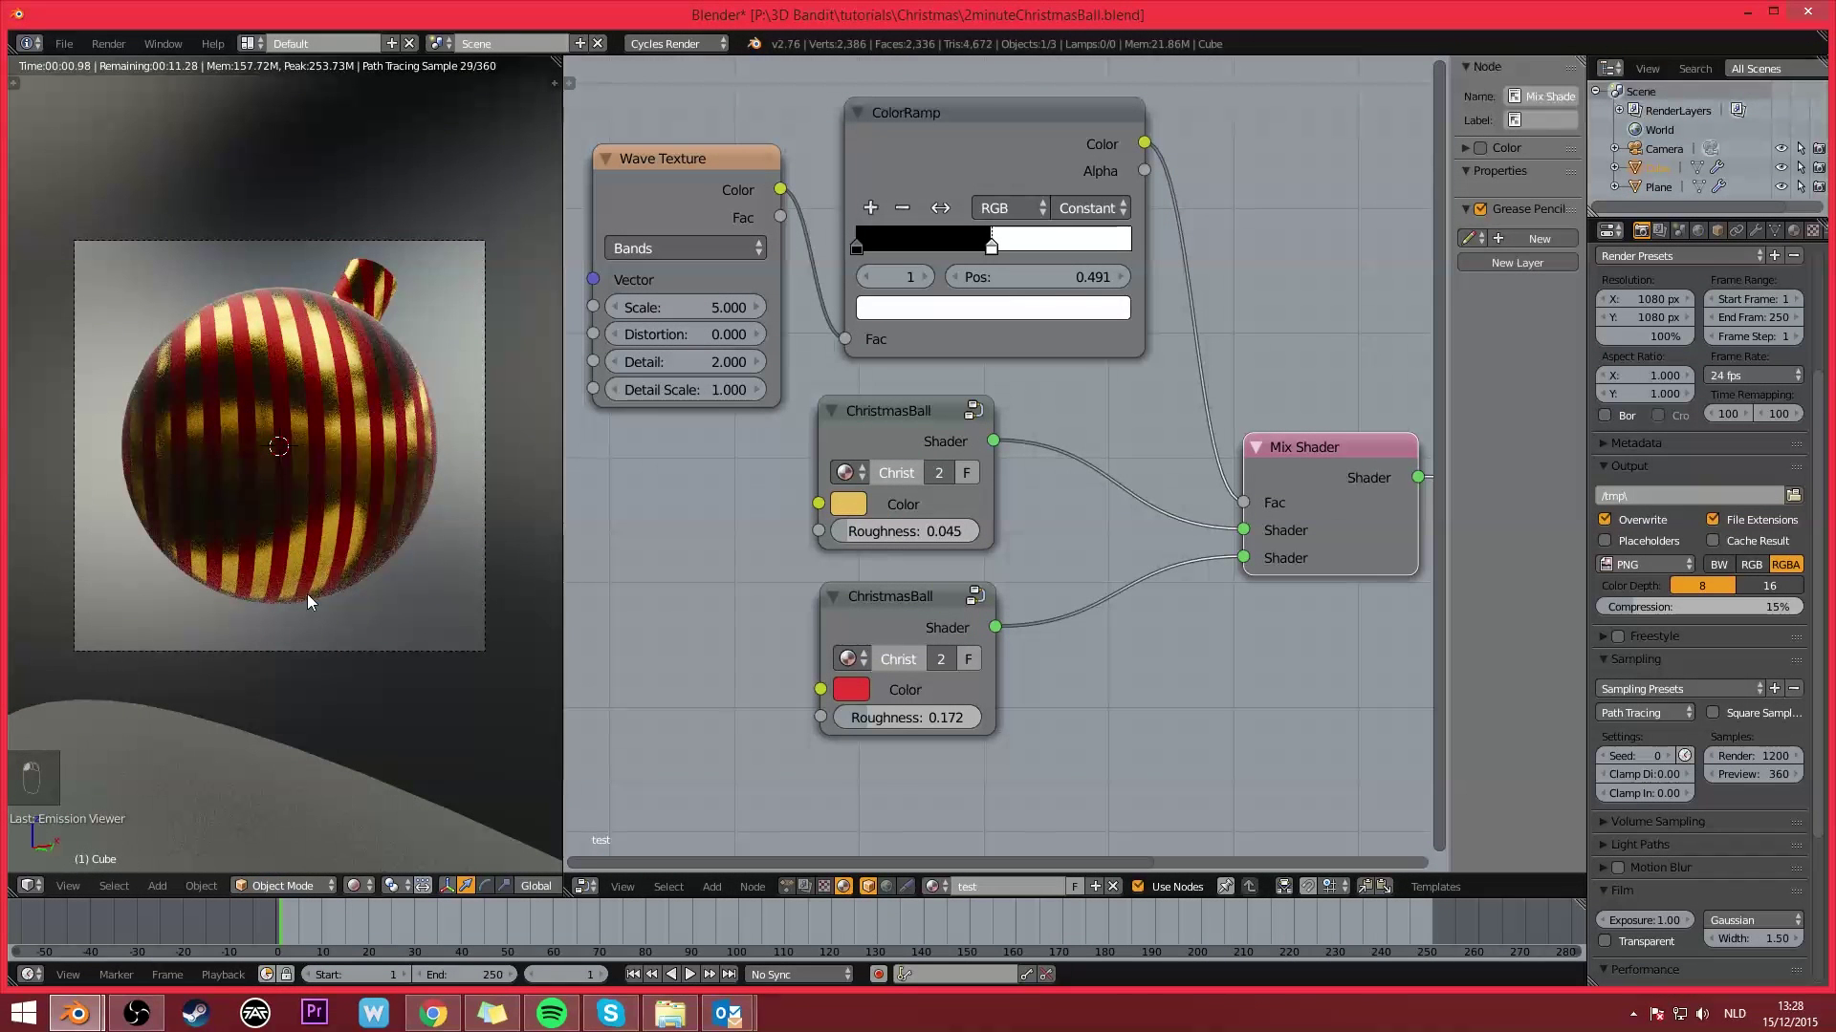
# Step: Duplicate the ColorRamp above the original and link the Wave Texture's Color output to the copy's Fac
pyautogui.scroll(-3, 1105, 461)
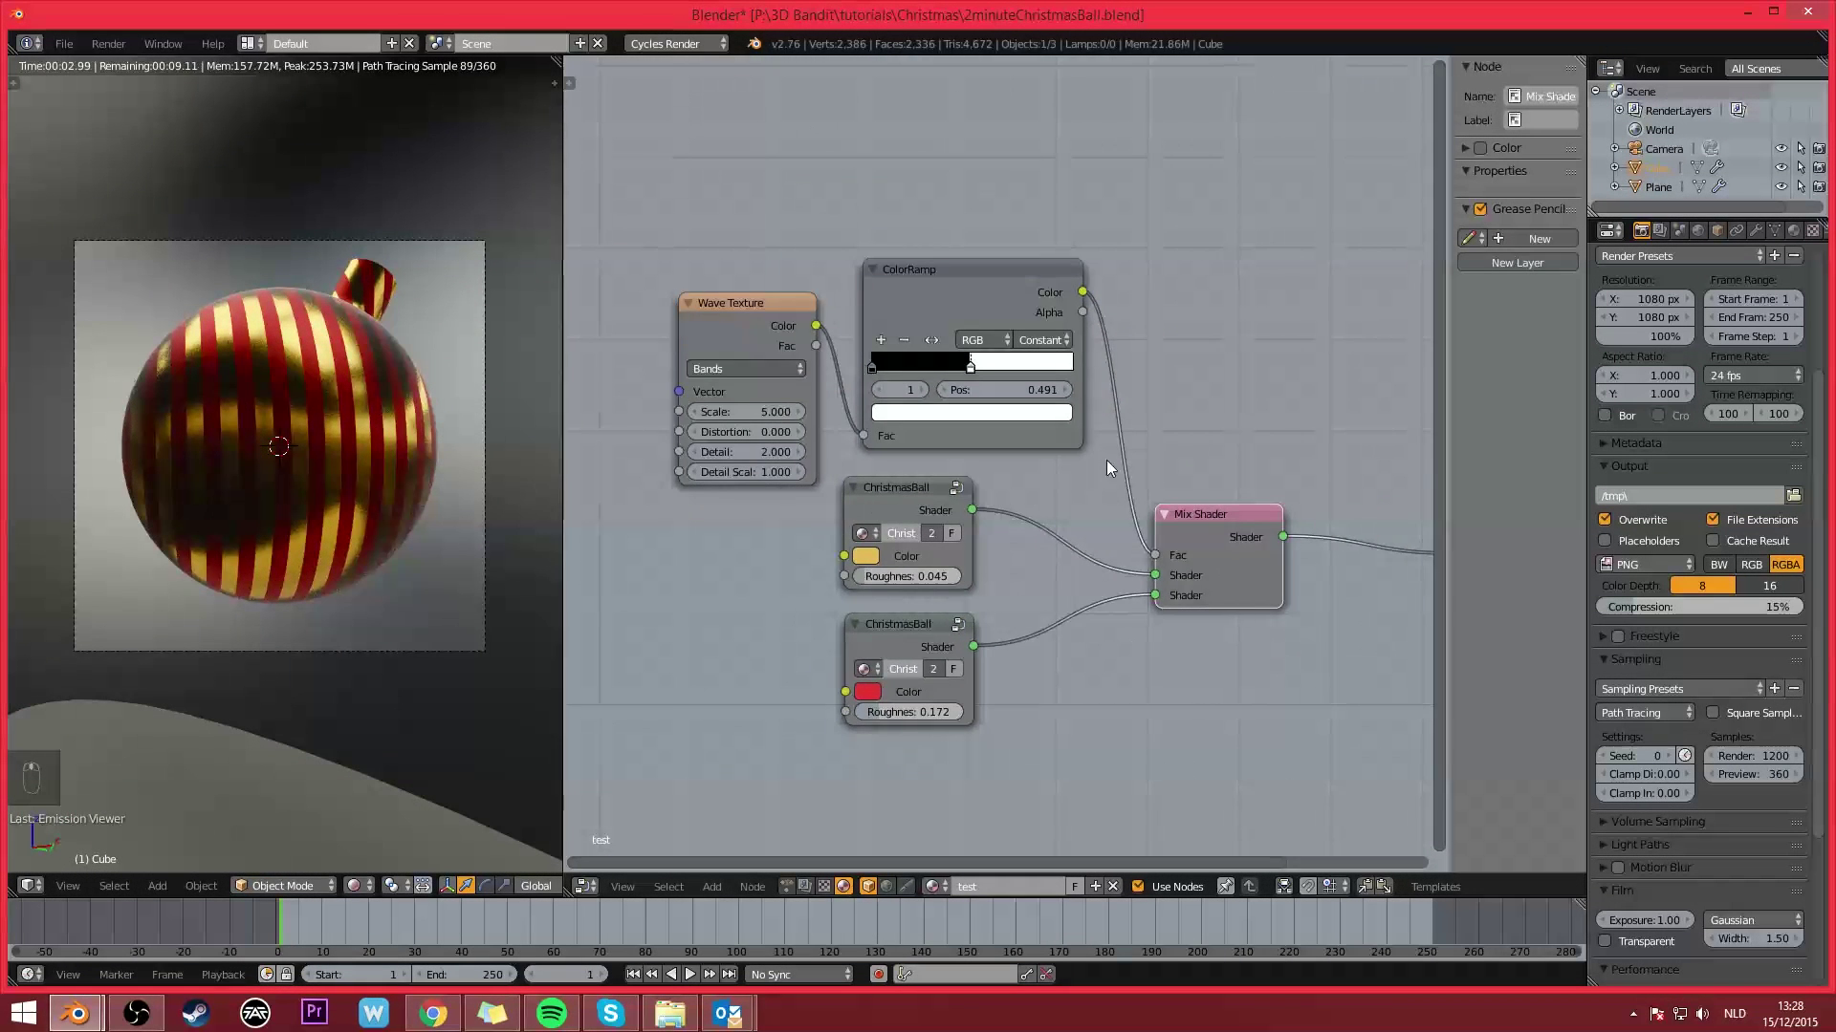
pyautogui.moveTo(1105, 461); pyautogui.dragTo(1048, 649, button='middle')
pyautogui.click(879, 462)
pyautogui.hotkey('shift', 'd')
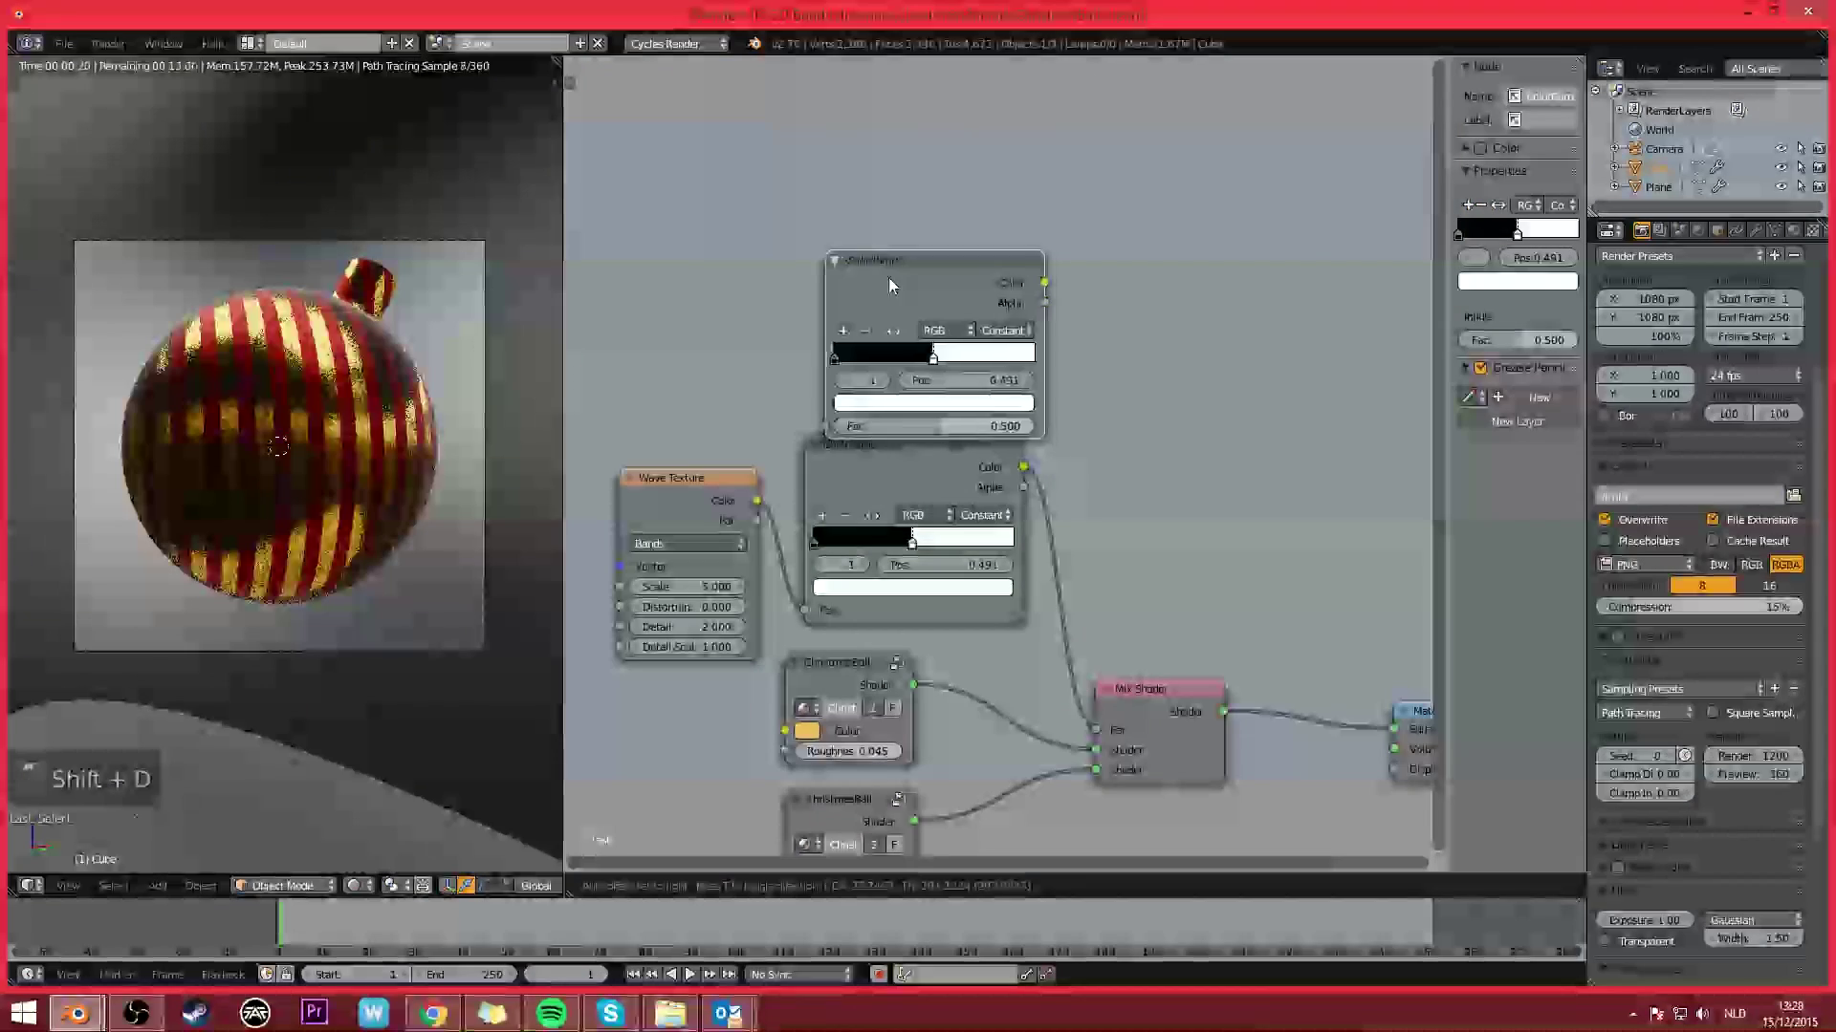
pyautogui.click(876, 250)
pyautogui.moveTo(758, 492); pyautogui.dragTo(801, 475, button='middle')
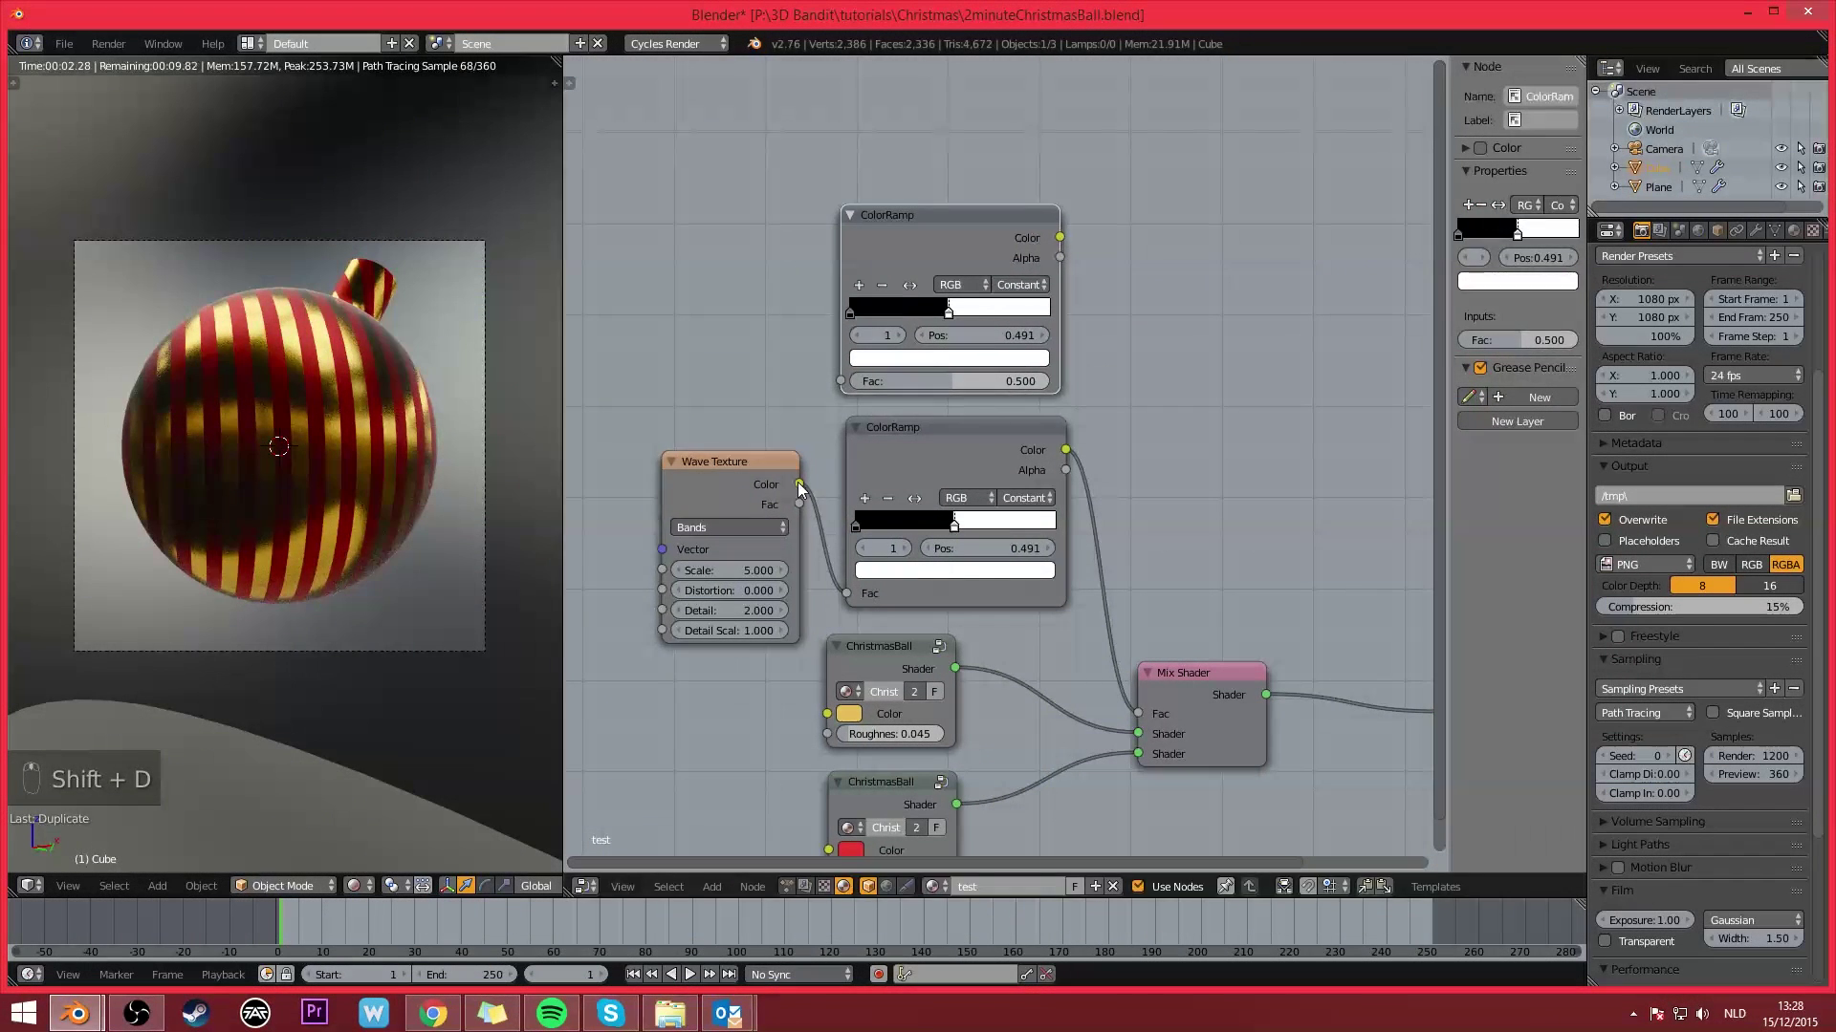
pyautogui.moveTo(799, 485); pyautogui.dragTo(841, 381)
# Step: Add a MixRGB node beside the ColorRamps, set it to Subtract, and link the upper ramp to Color1 and the lower to Color2
pyautogui.moveTo(1207, 403); pyautogui.dragTo(1054, 416, button='middle')
pyautogui.hotkey('shift', 'a')
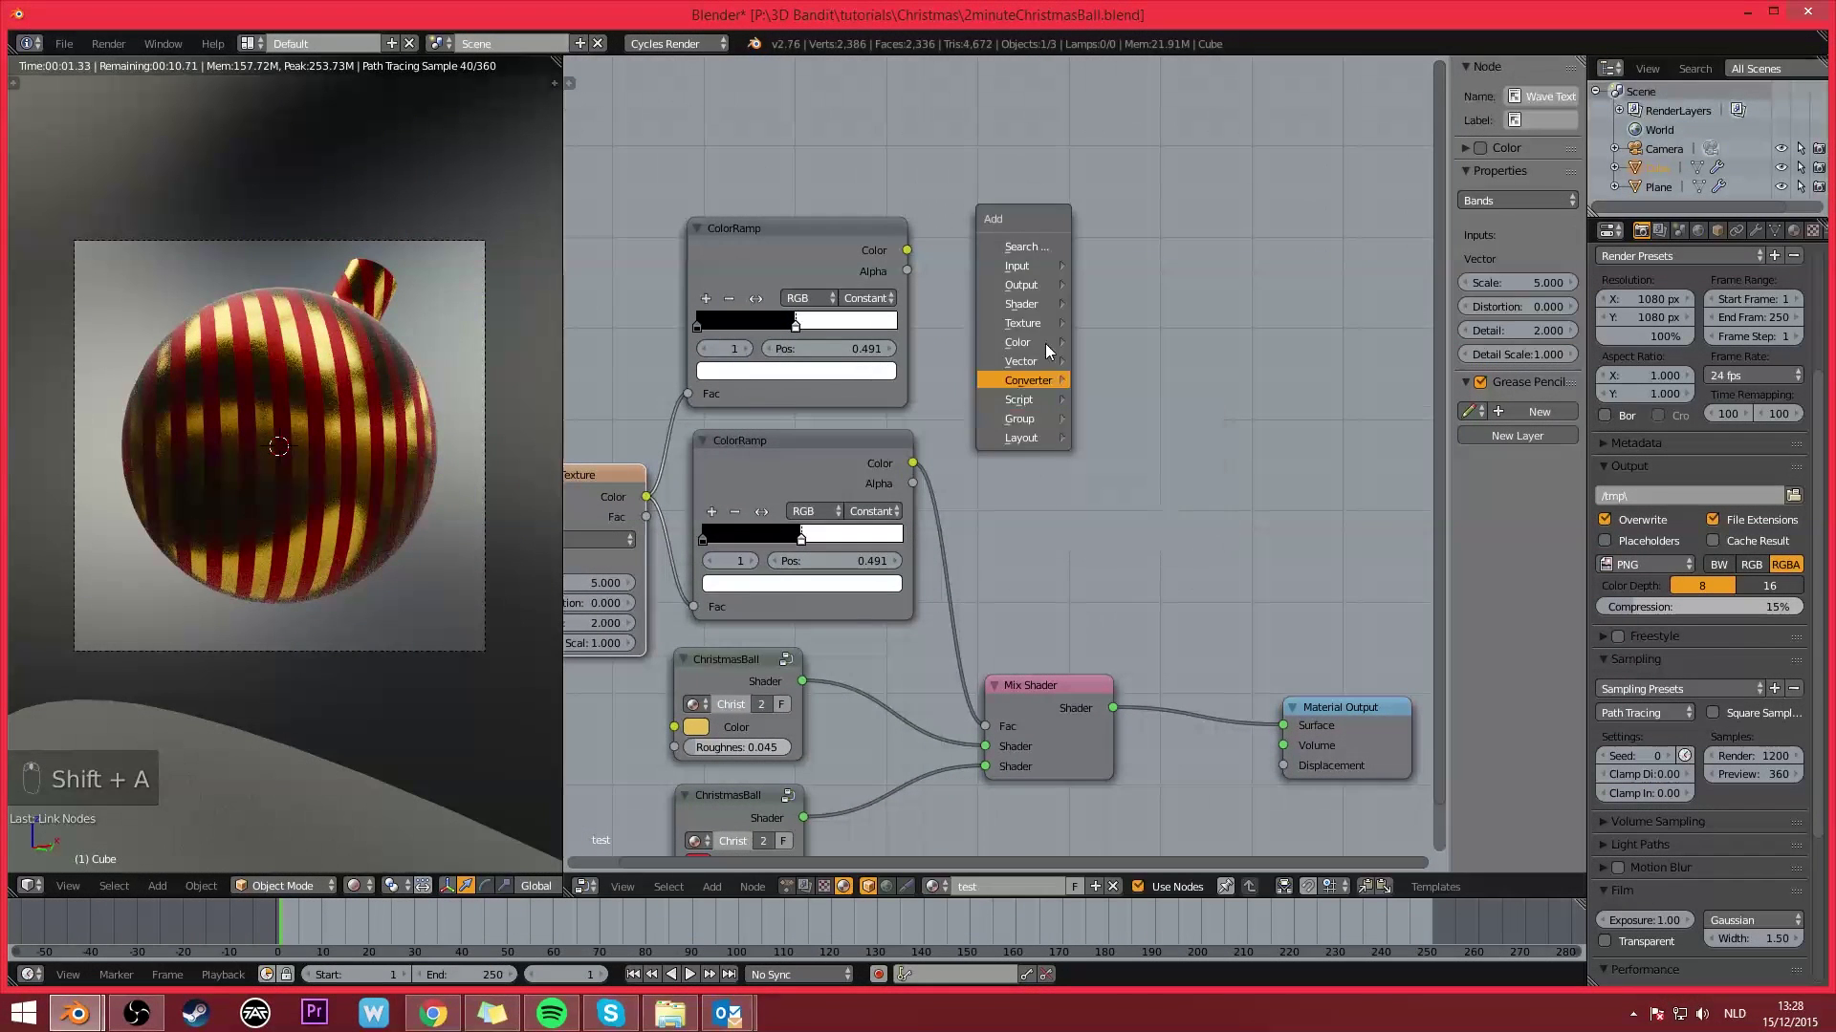
pyautogui.moveTo(1023, 342)
pyautogui.click(1116, 346)
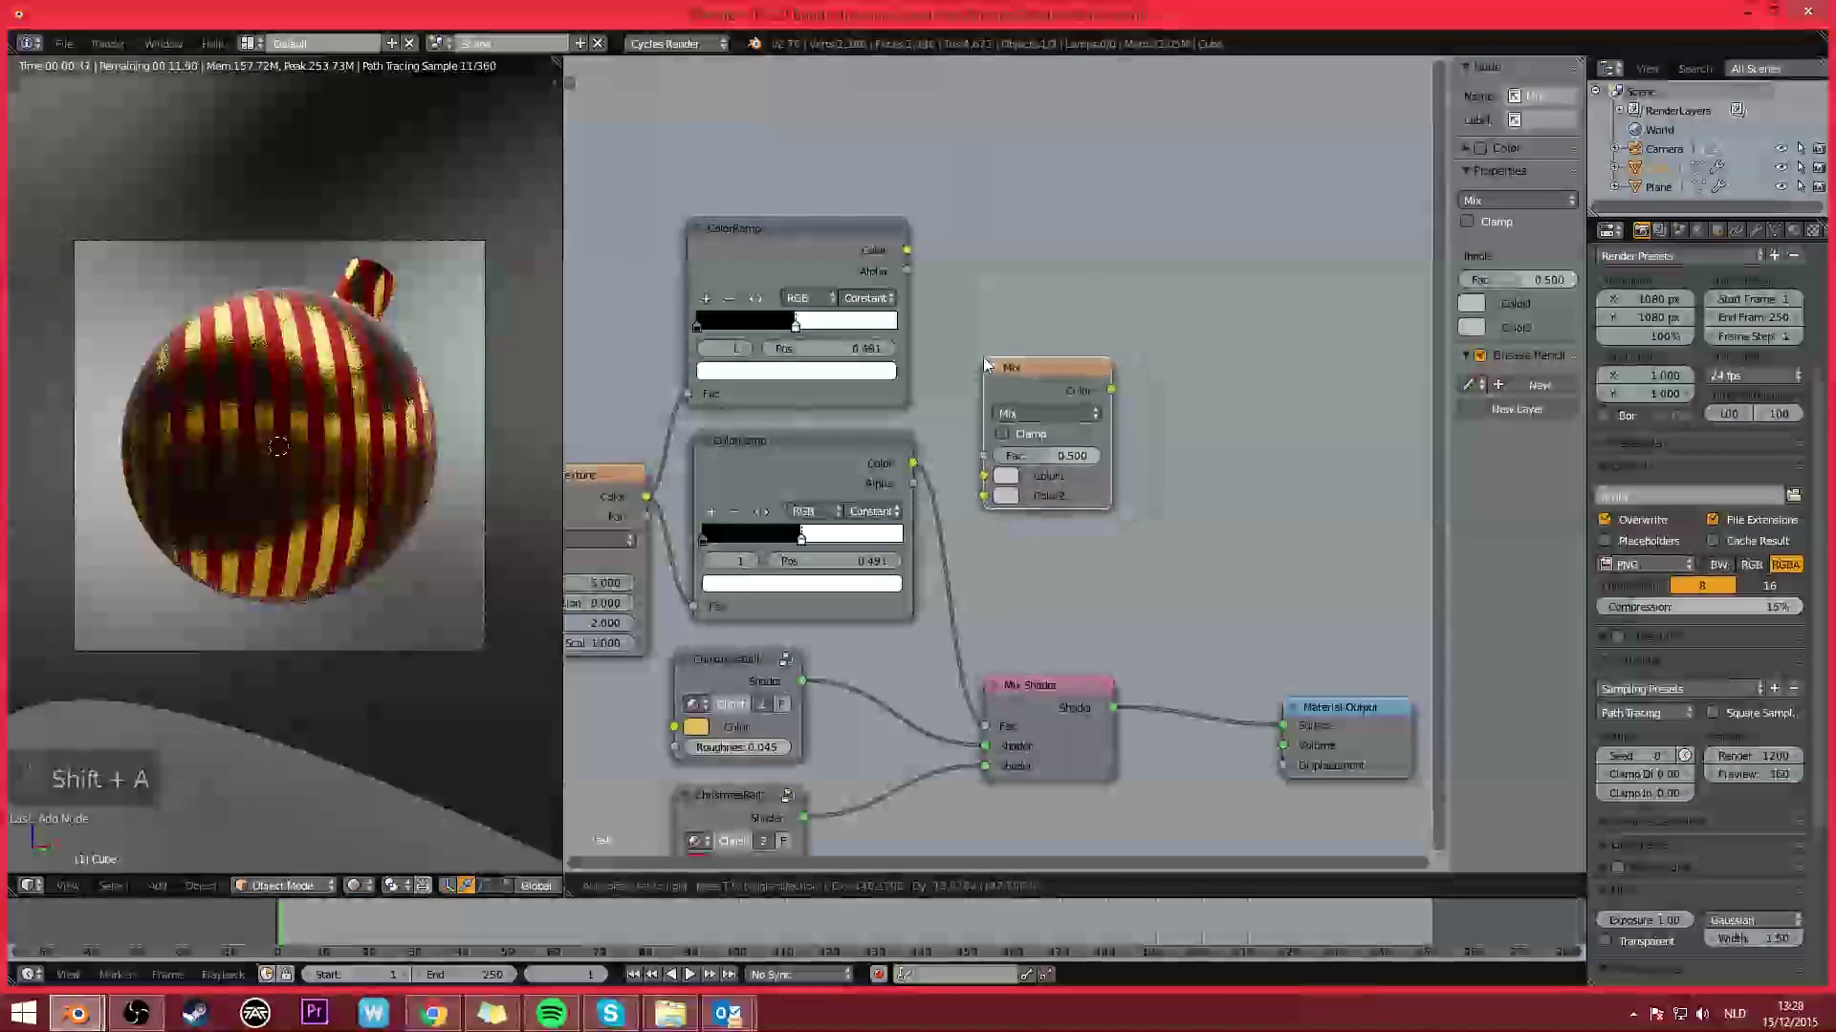
pyautogui.click(983, 357)
pyautogui.click(1035, 413)
pyautogui.click(1024, 475)
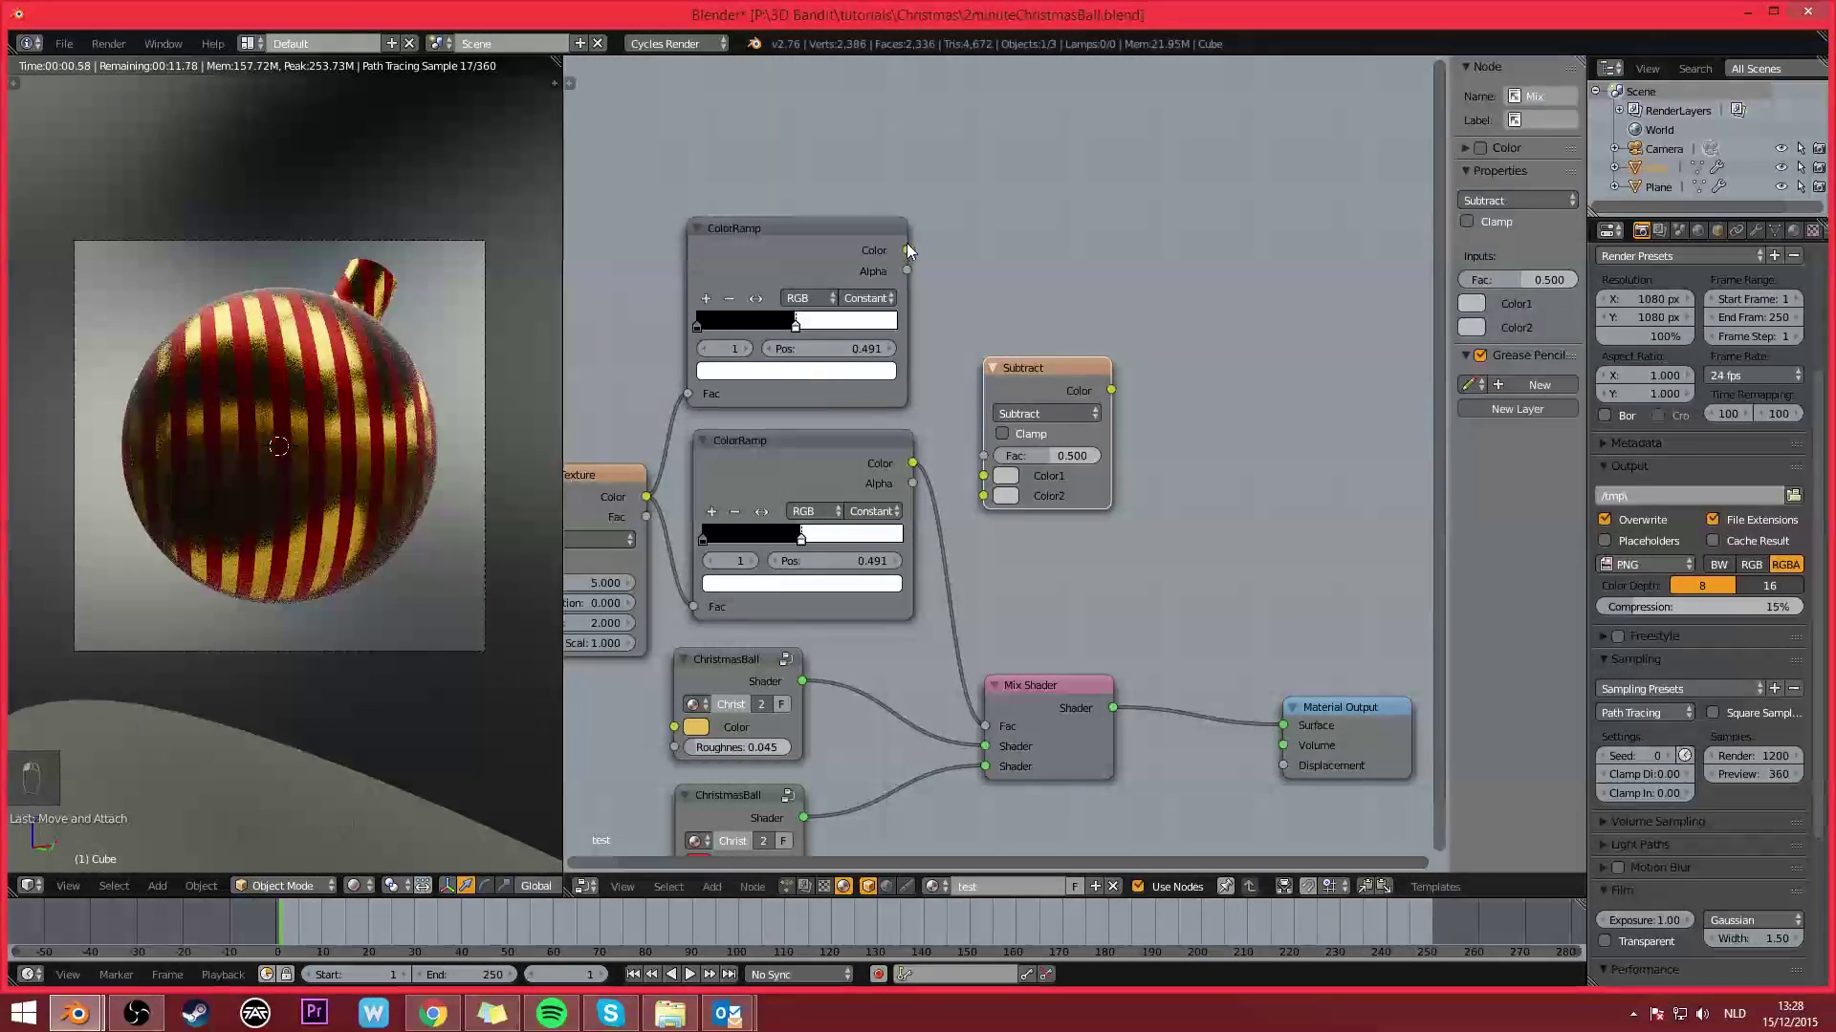
pyautogui.moveTo(906, 250); pyautogui.dragTo(986, 496)
pyautogui.moveTo(1075, 485); pyautogui.dragTo(1010, 466, button='middle')
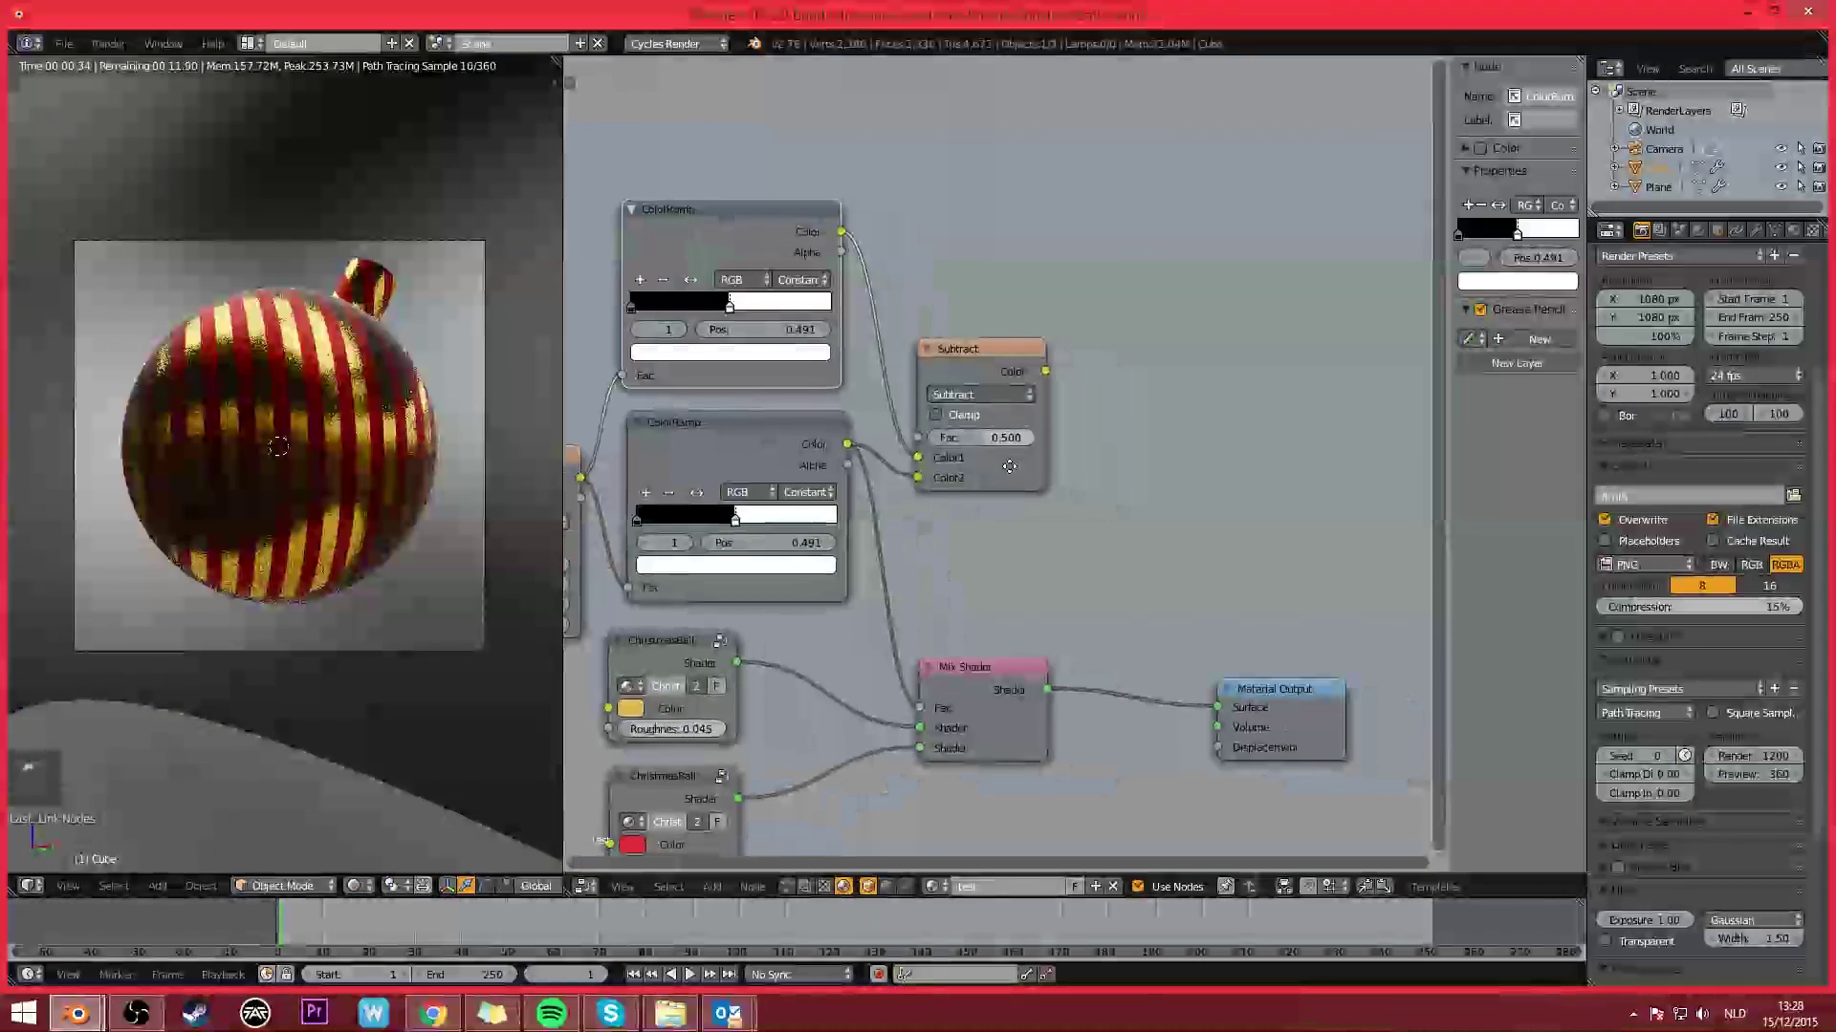
# Step: Preview the Subtract node on the ball, set its Fac to 1.000 and the upper ColorRamp's white stop to 0.418
pyautogui.keyDown('ctrl'); pyautogui.keyDown('shift'); pyautogui.click(984, 365); pyautogui.keyUp('shift'); pyautogui.keyUp('ctrl')
pyautogui.scroll(2, 996, 365)
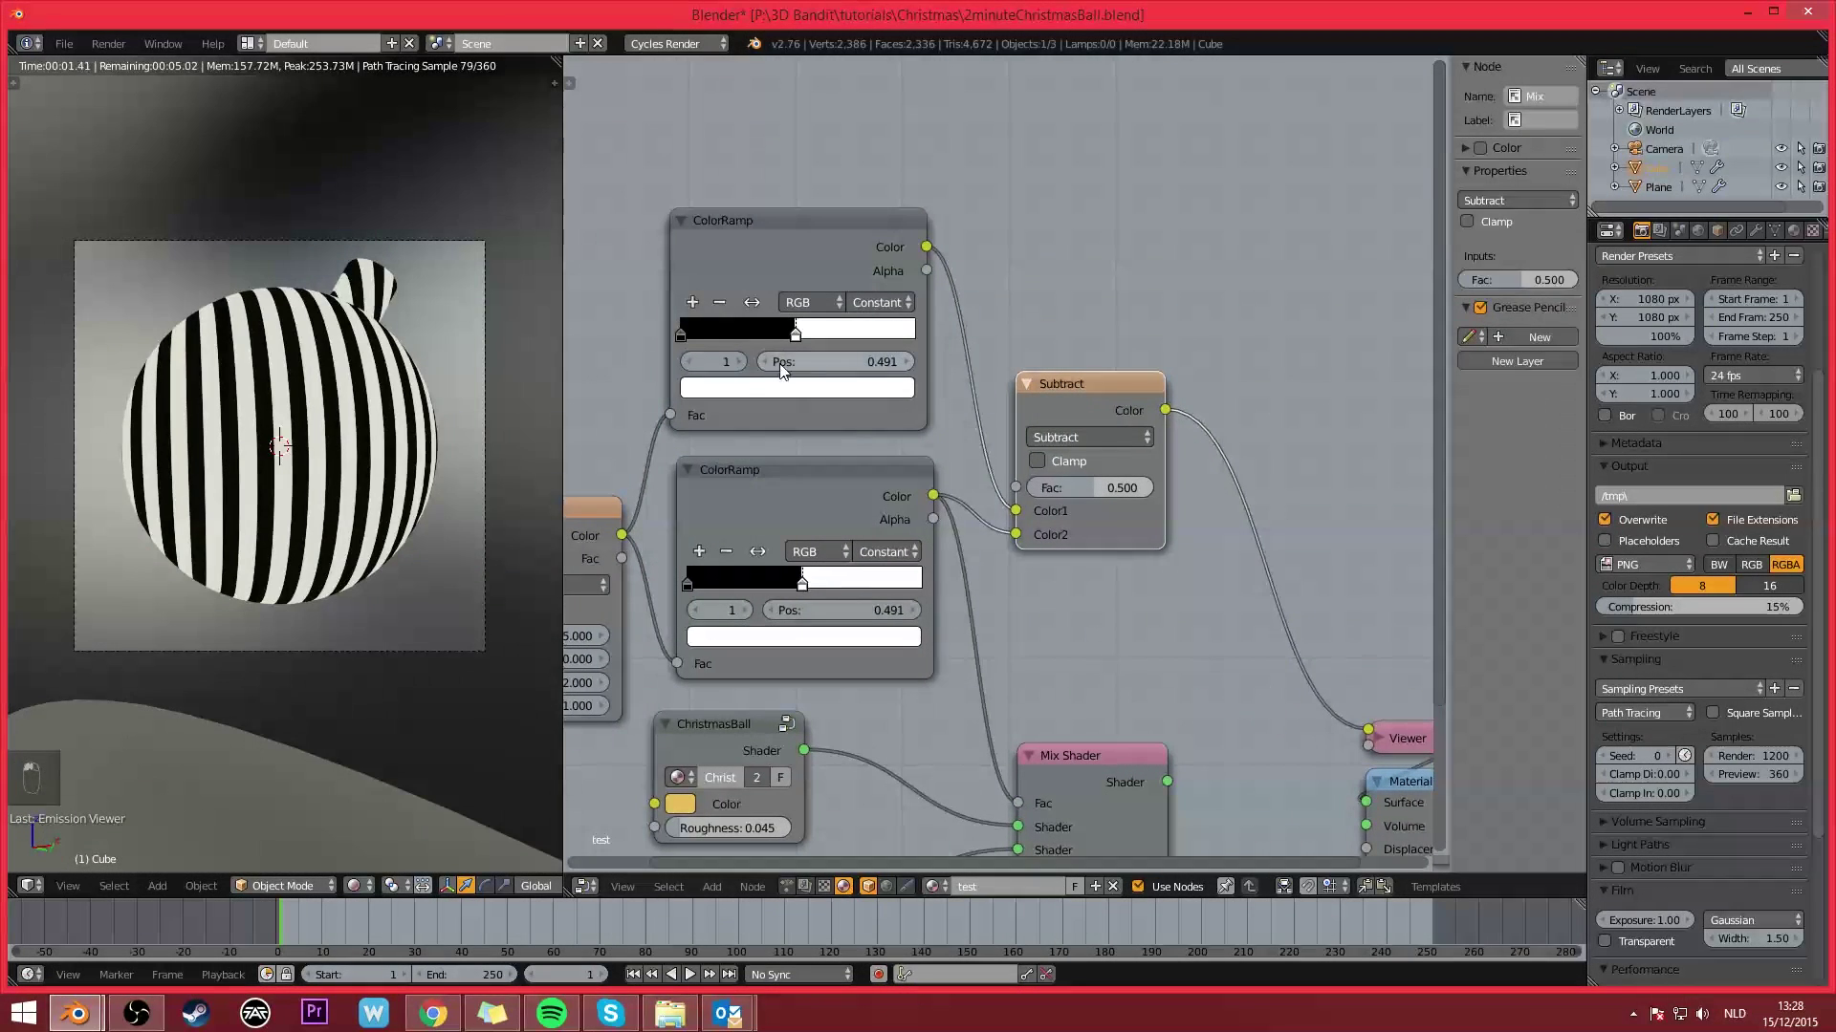
pyautogui.moveTo(1087, 488); pyautogui.dragTo(1153, 488)
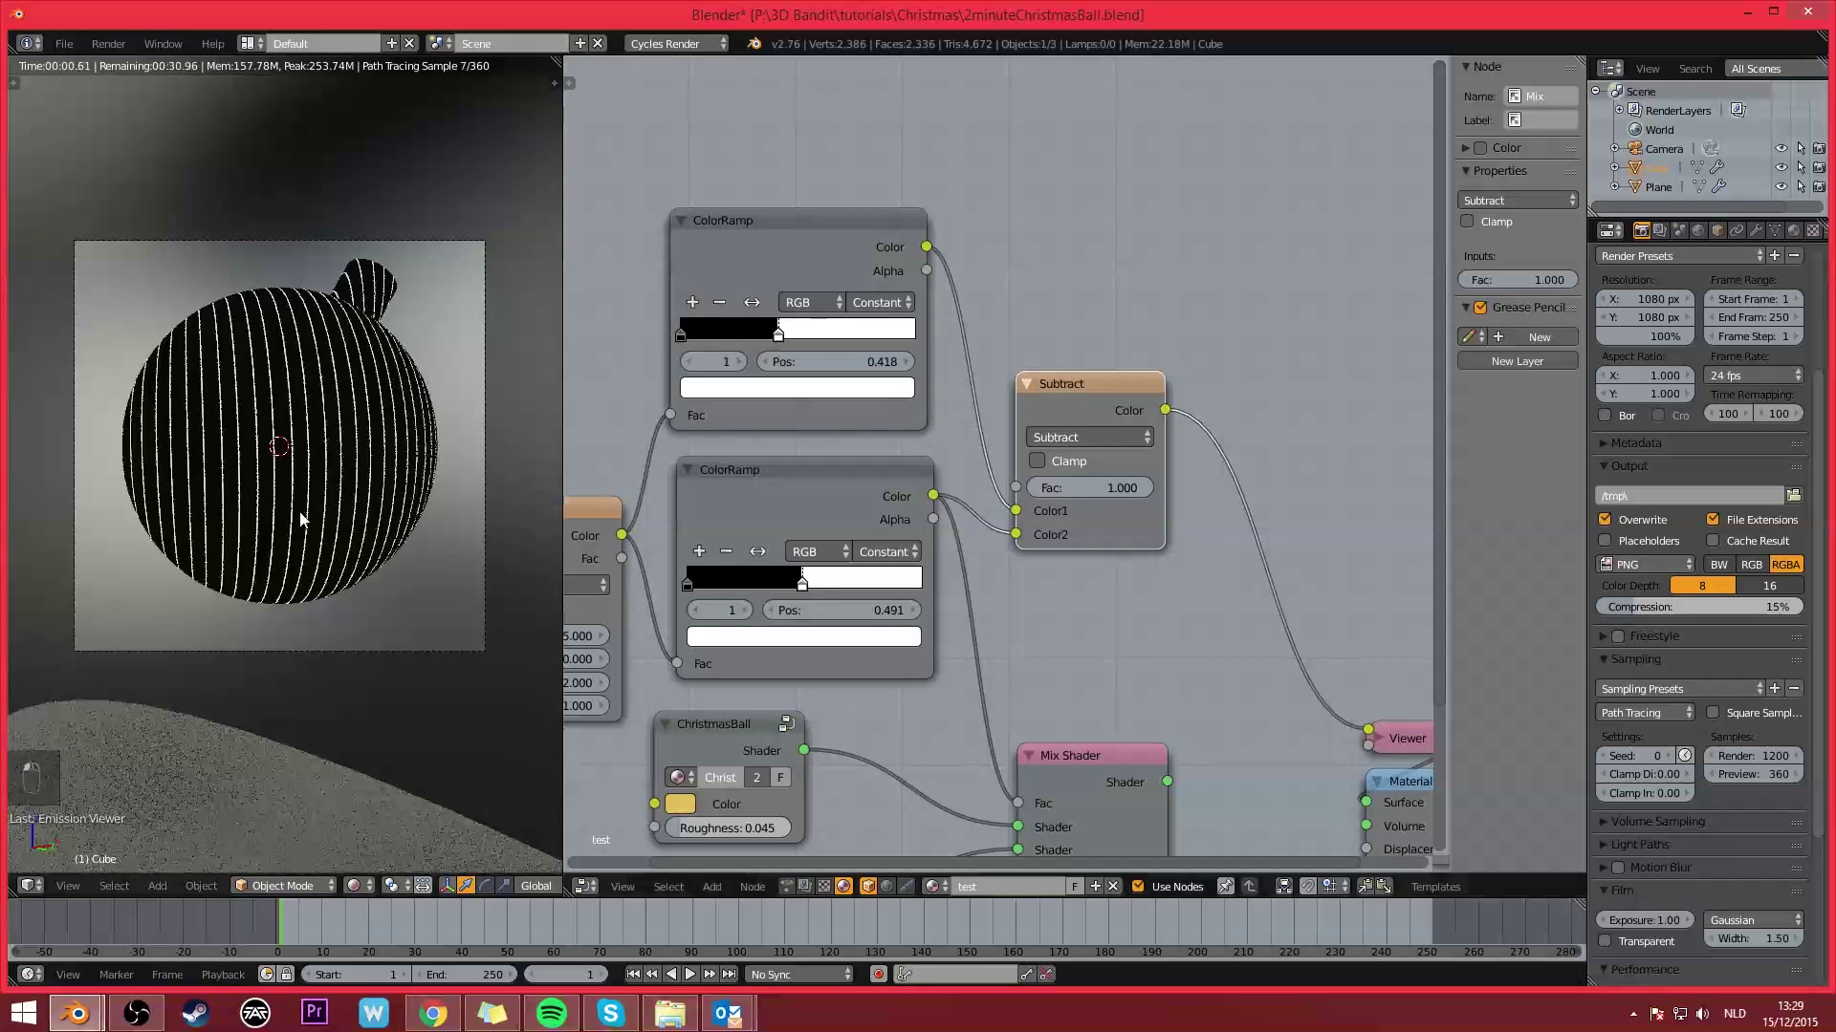
# Step: Move the Material Output node farther from the Mix Shader and delete the Viewer node
pyautogui.scroll(-2, 1347, 733)
pyautogui.moveTo(1347, 732); pyautogui.dragTo(1112, 496, button='middle')
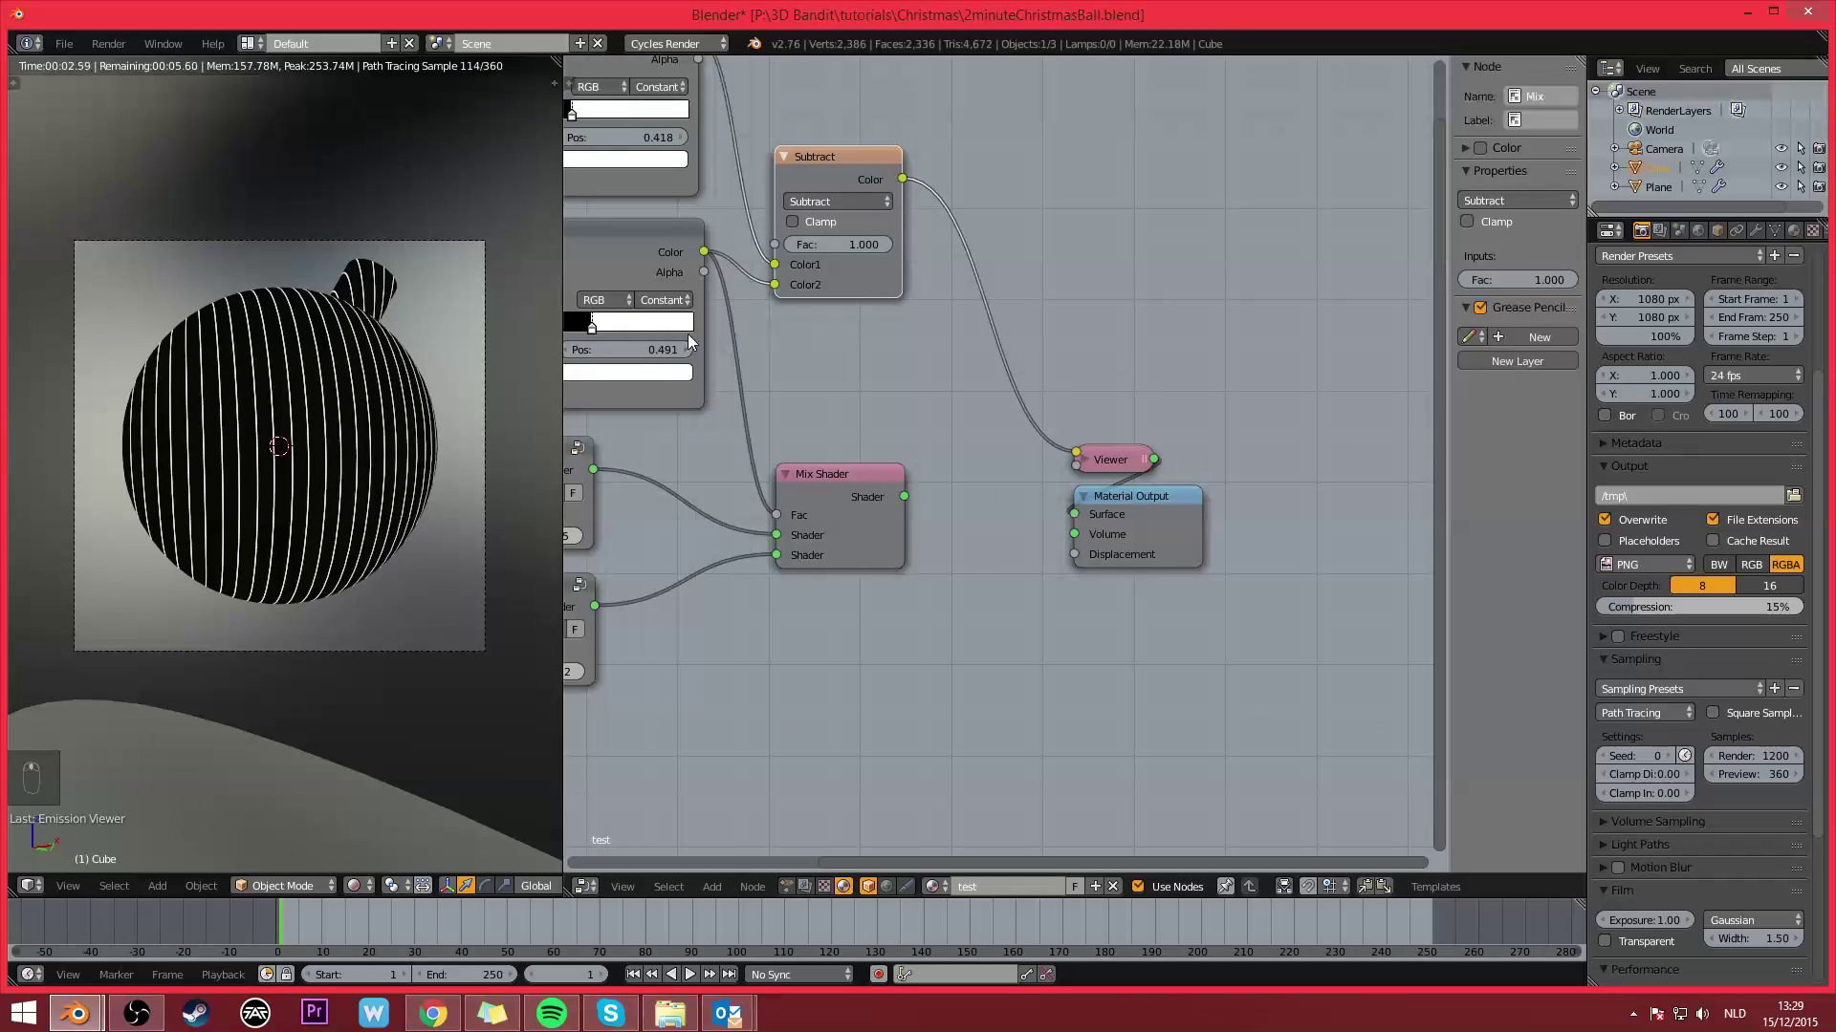
pyautogui.press('a')
pyautogui.press('b')
pyautogui.moveTo(1067, 468); pyautogui.dragTo(1264, 605)
pyautogui.press('h')
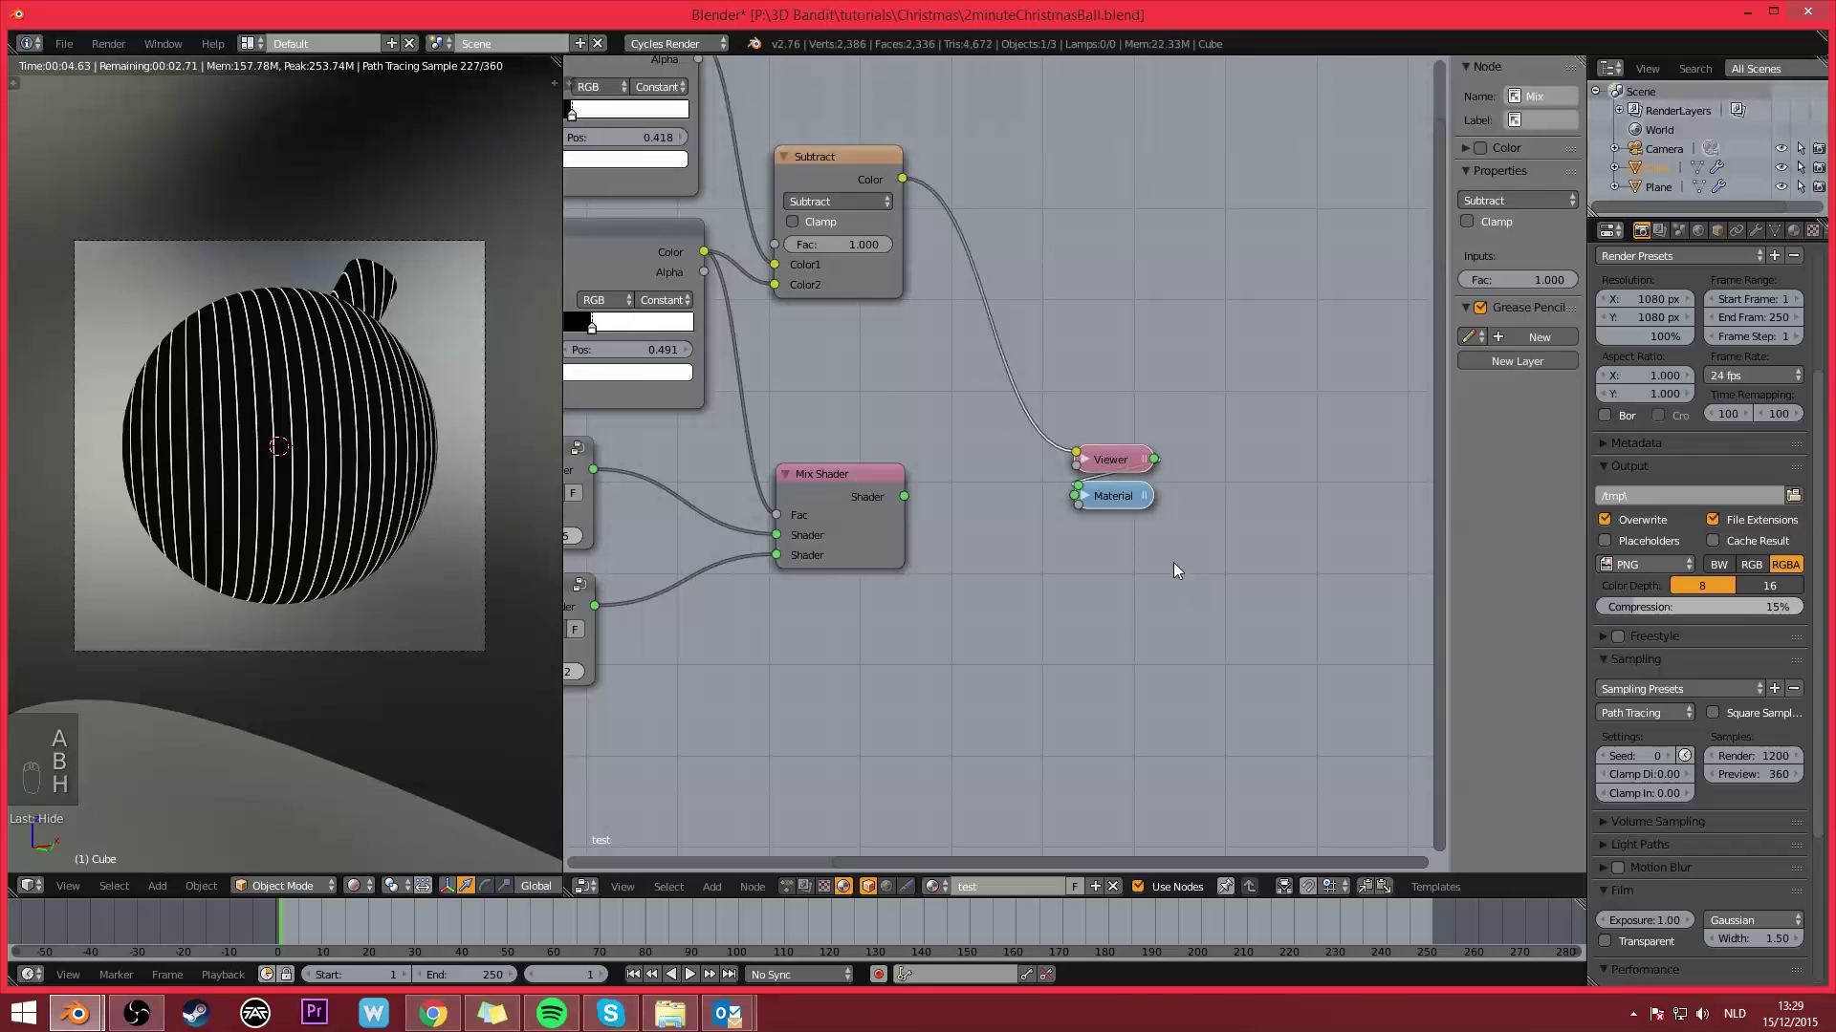
pyautogui.press('g')
pyautogui.rightClick(1113, 553)
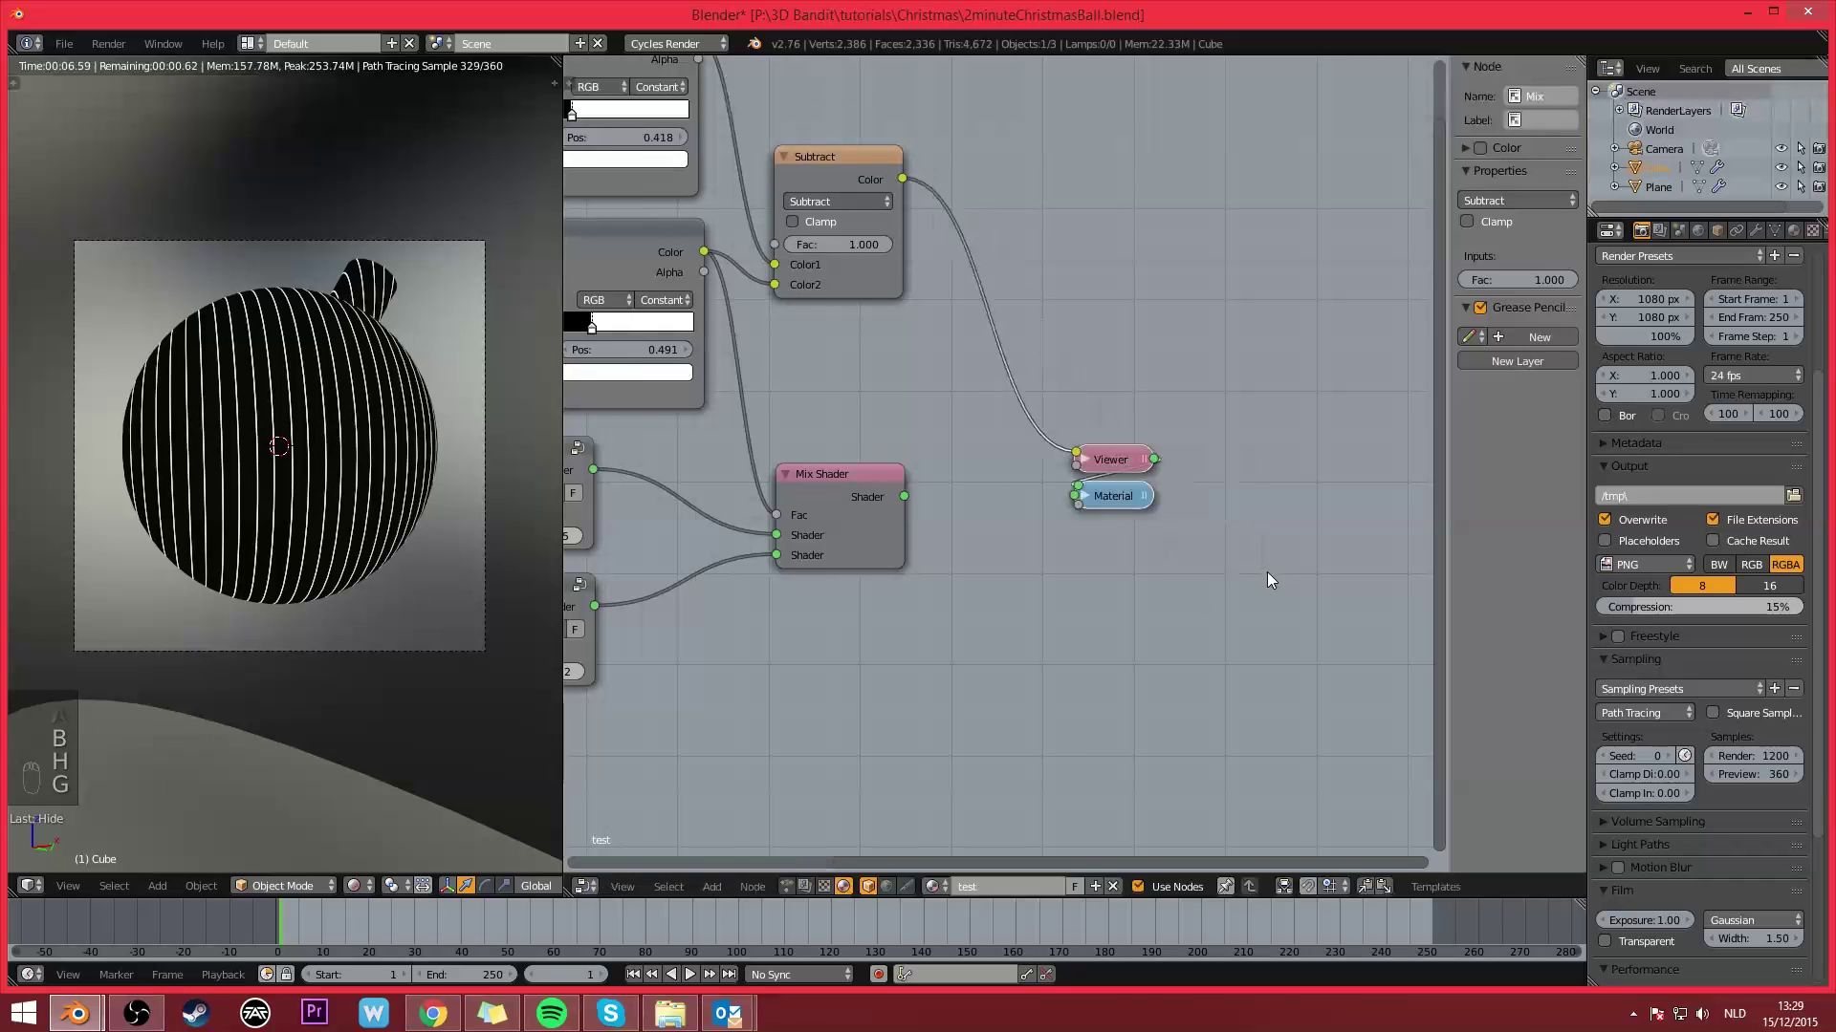
pyautogui.press('h')
pyautogui.press('g')
pyautogui.click(1316, 587)
pyautogui.moveTo(1302, 490); pyautogui.dragTo(1293, 373)
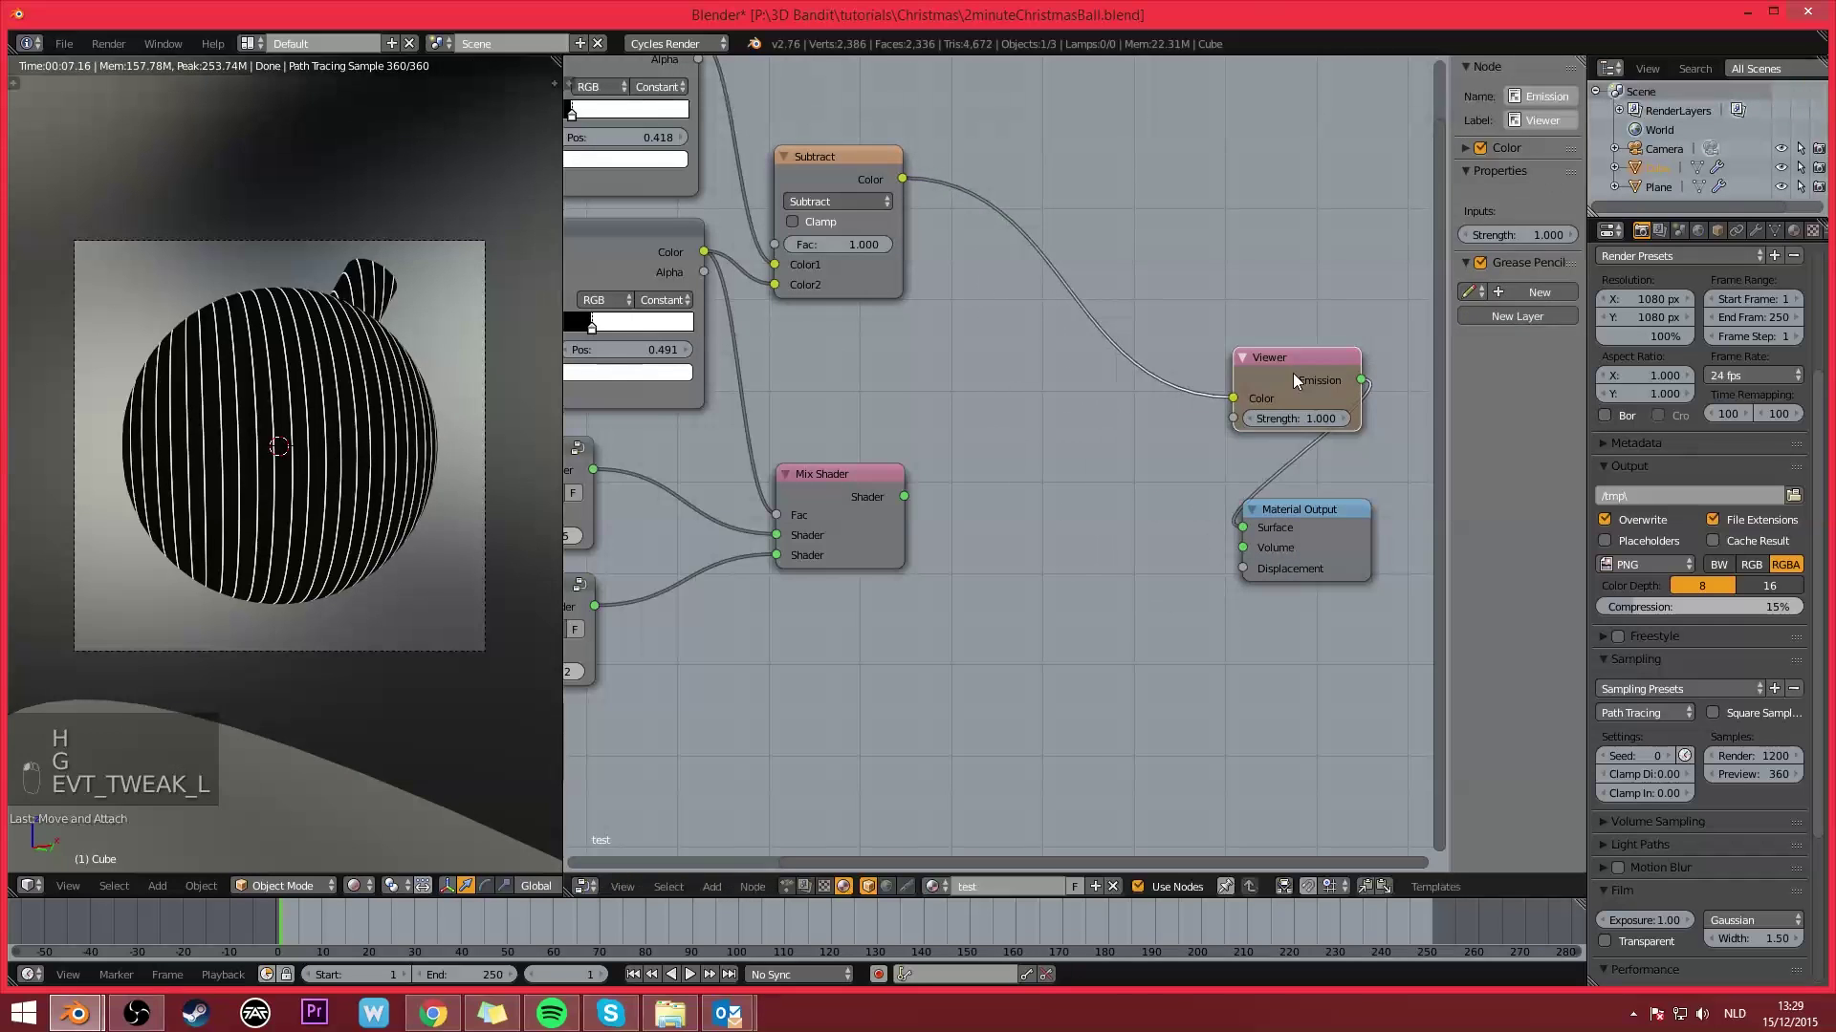
pyautogui.press('x')
# Step: Duplicate the Mix Shader before the Material Output, linking Subtract's Color to its Fac and the first Mix Shader to its first Shader input
pyautogui.click(902, 547)
pyautogui.hotkey('shift', 'd')
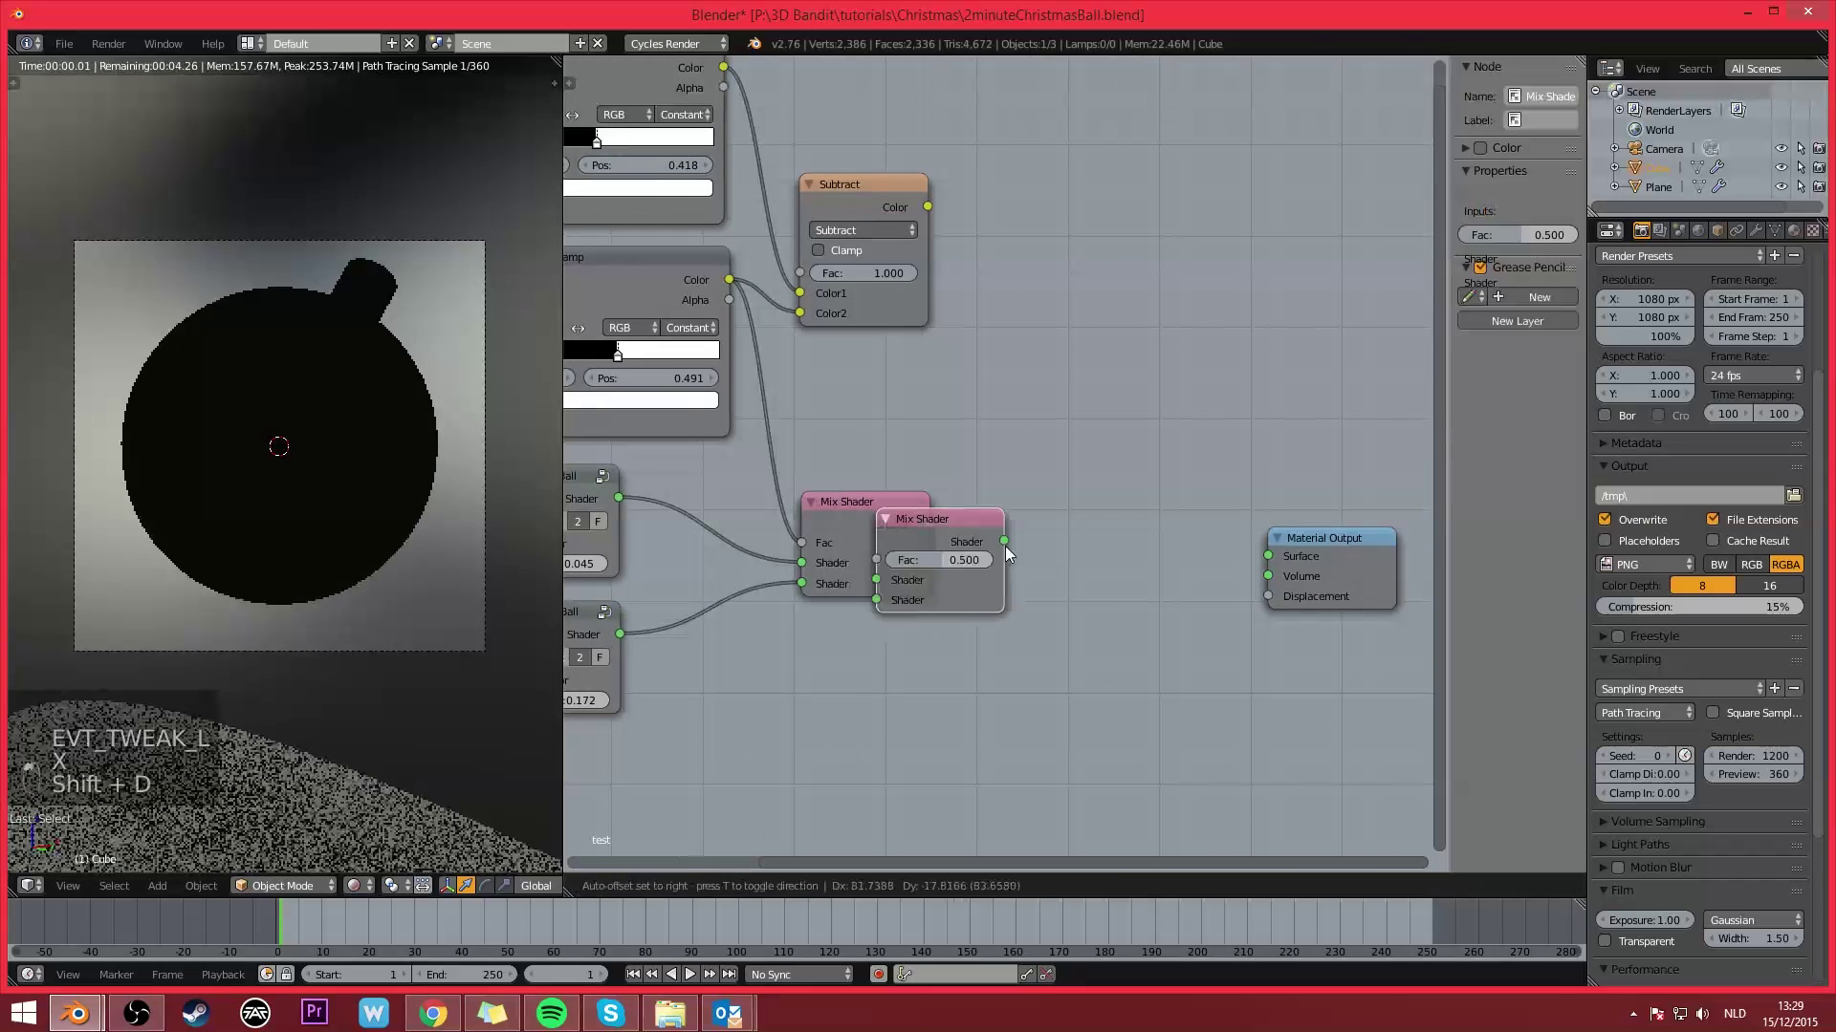
pyautogui.click(1181, 552)
pyautogui.moveTo(928, 206); pyautogui.dragTo(1041, 543)
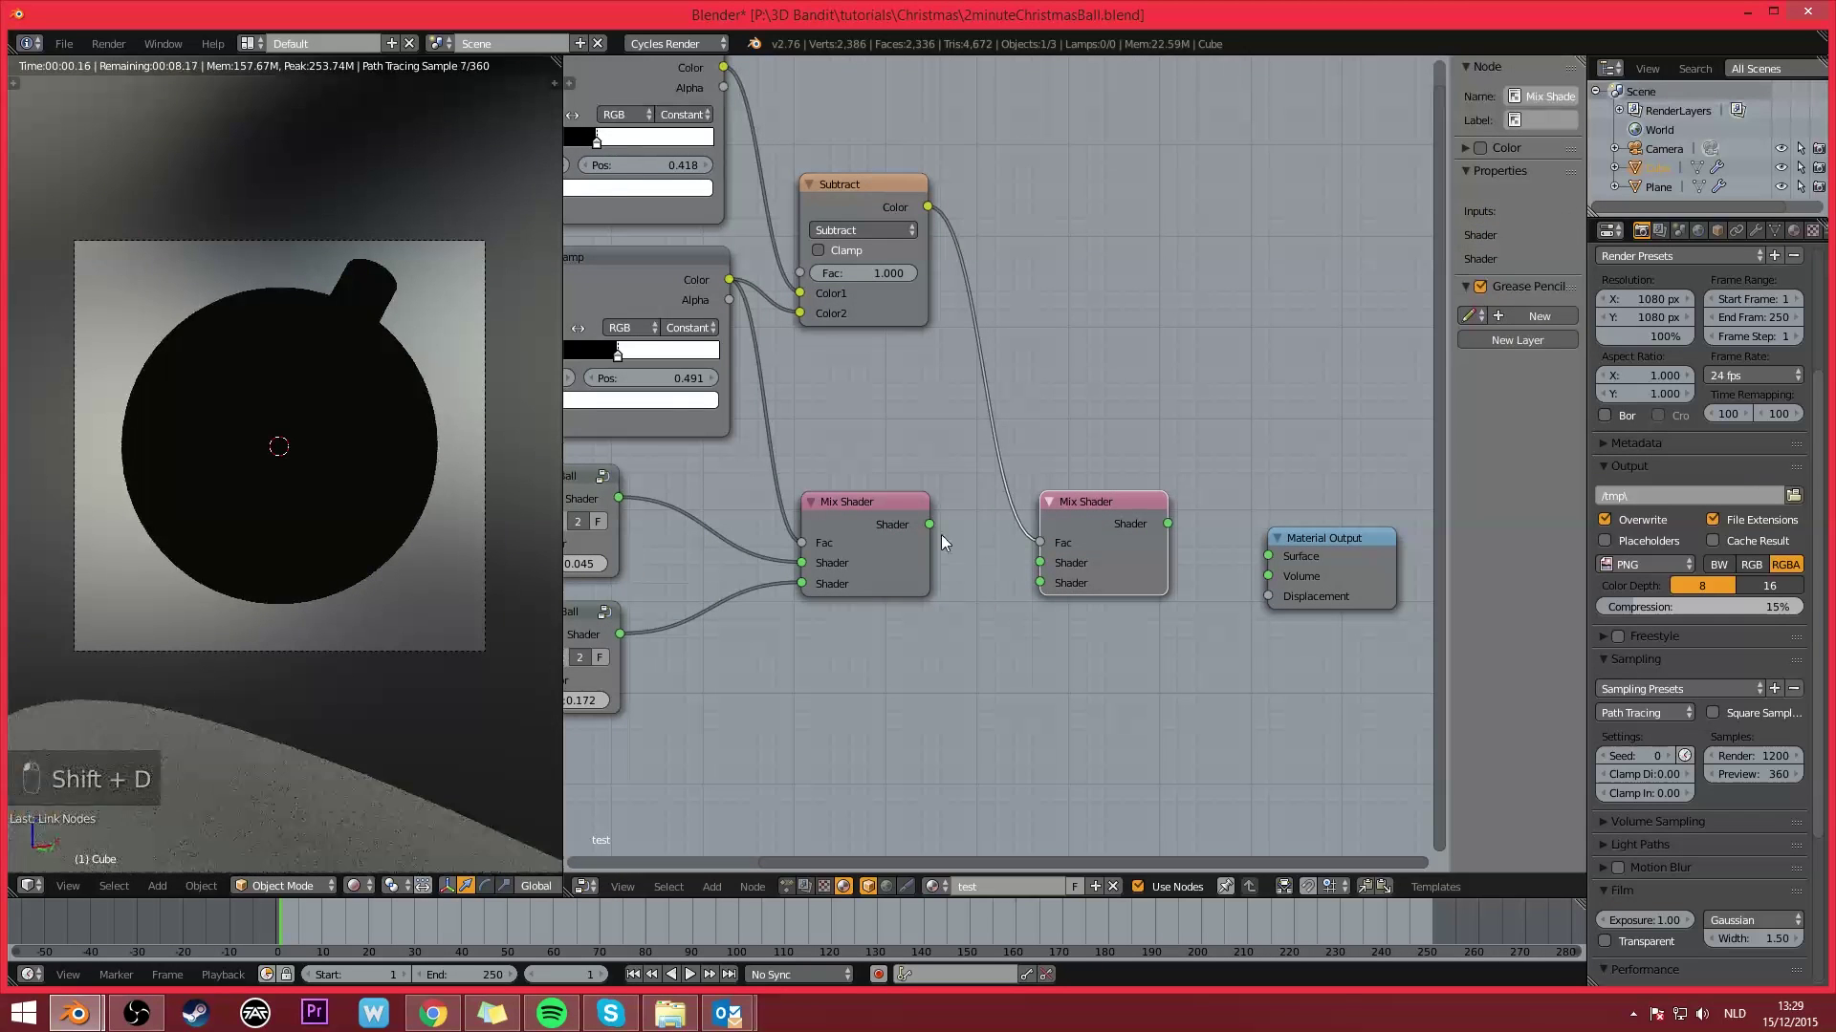
pyautogui.moveTo(931, 524); pyautogui.dragTo(1030, 568)
# Step: Duplicate the gold ChristmasBall node below the first Mix Shader, link it to the second Mix Shader, and output that mix to the material surface
pyautogui.moveTo(1030, 567); pyautogui.dragTo(1063, 447, button='middle')
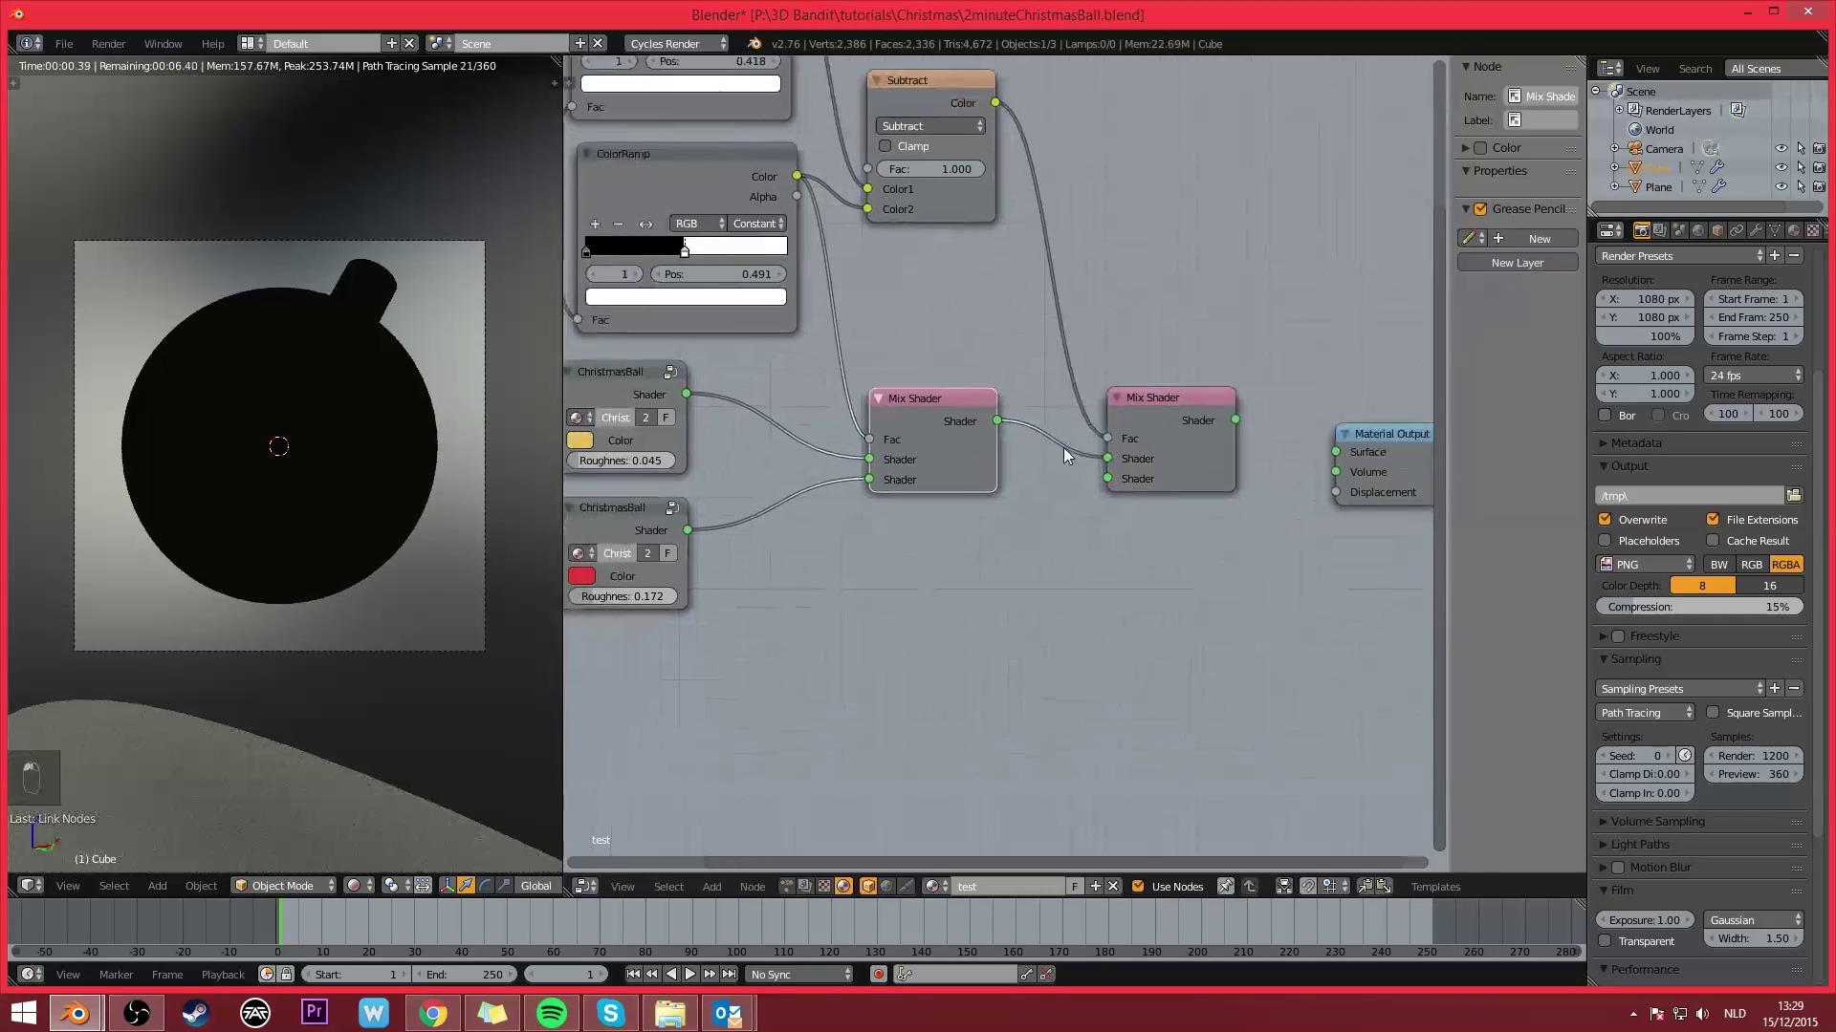
pyautogui.click(623, 375)
pyautogui.hotkey('shift', 'd')
pyautogui.click(936, 529)
pyautogui.moveTo(1009, 546); pyautogui.dragTo(1109, 479)
# Step: Set the first gold ChristmasBall node's color to a near-white with H 0.069, S 0.116 and V 0.906
pyautogui.moveTo(644, 427); pyautogui.dragTo(904, 514, button='middle')
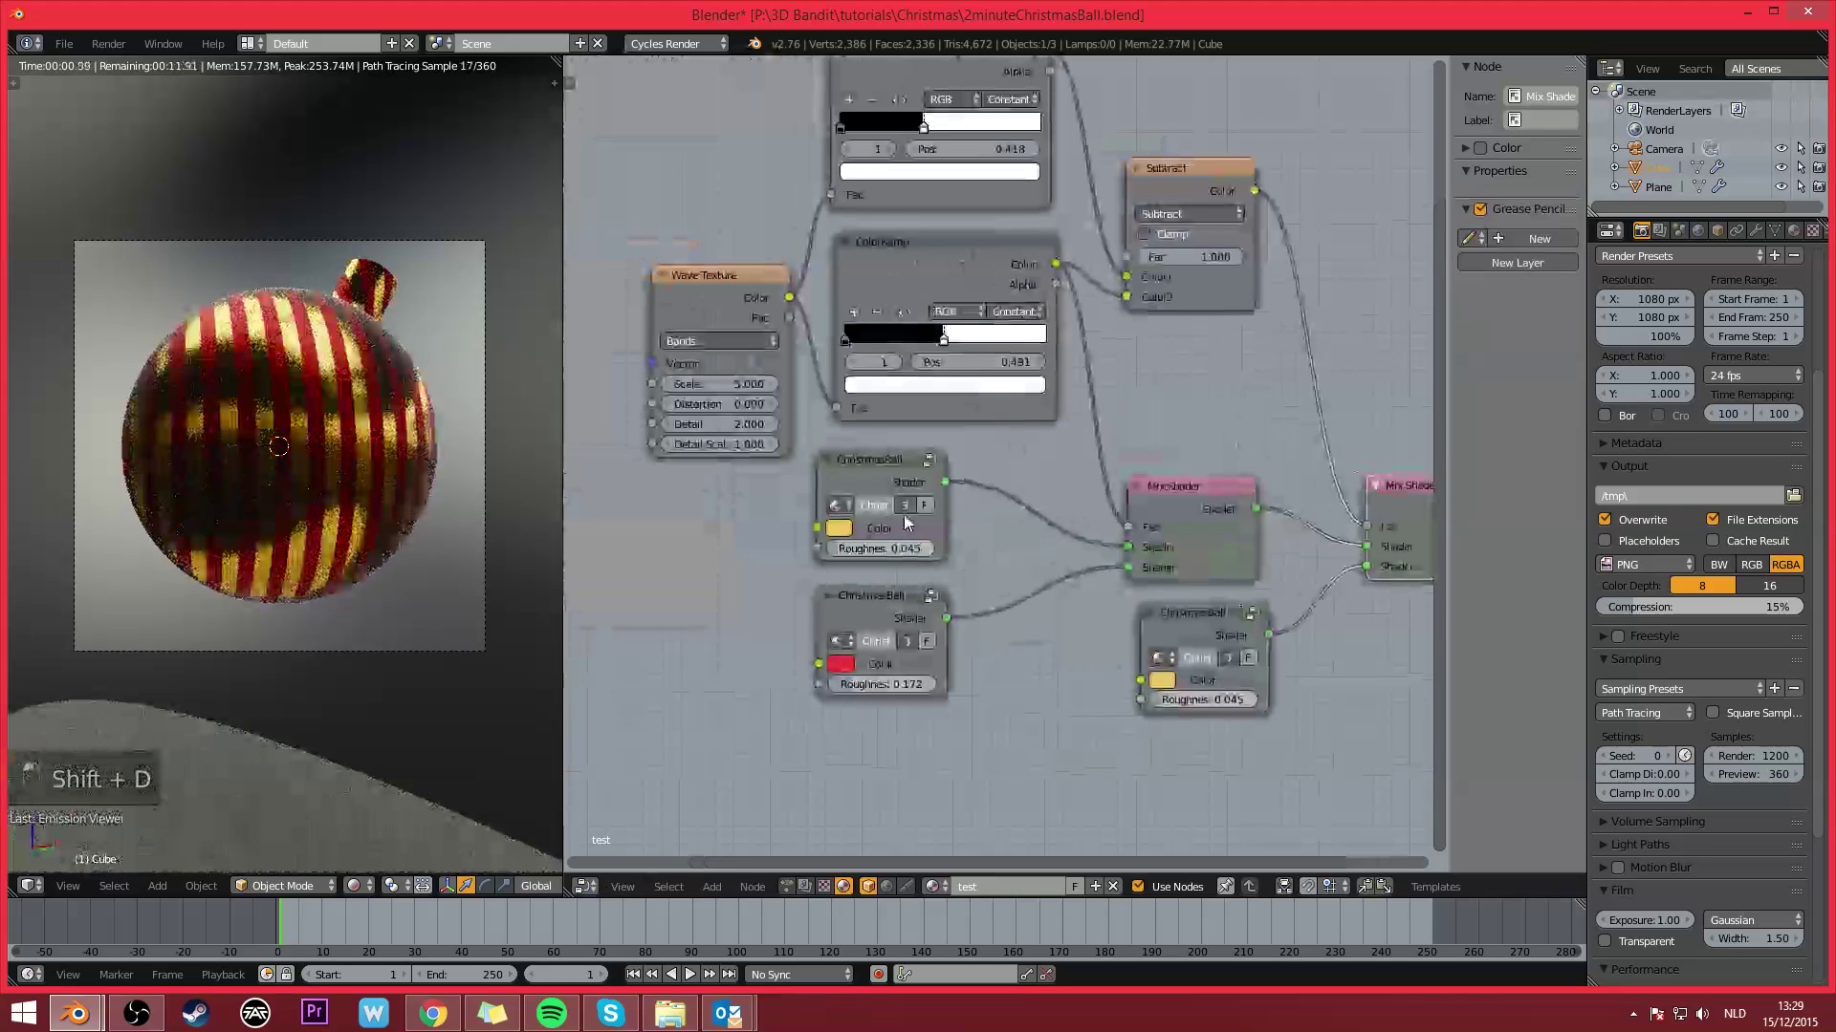
pyautogui.click(847, 528)
pyautogui.moveTo(897, 384); pyautogui.dragTo(898, 338)
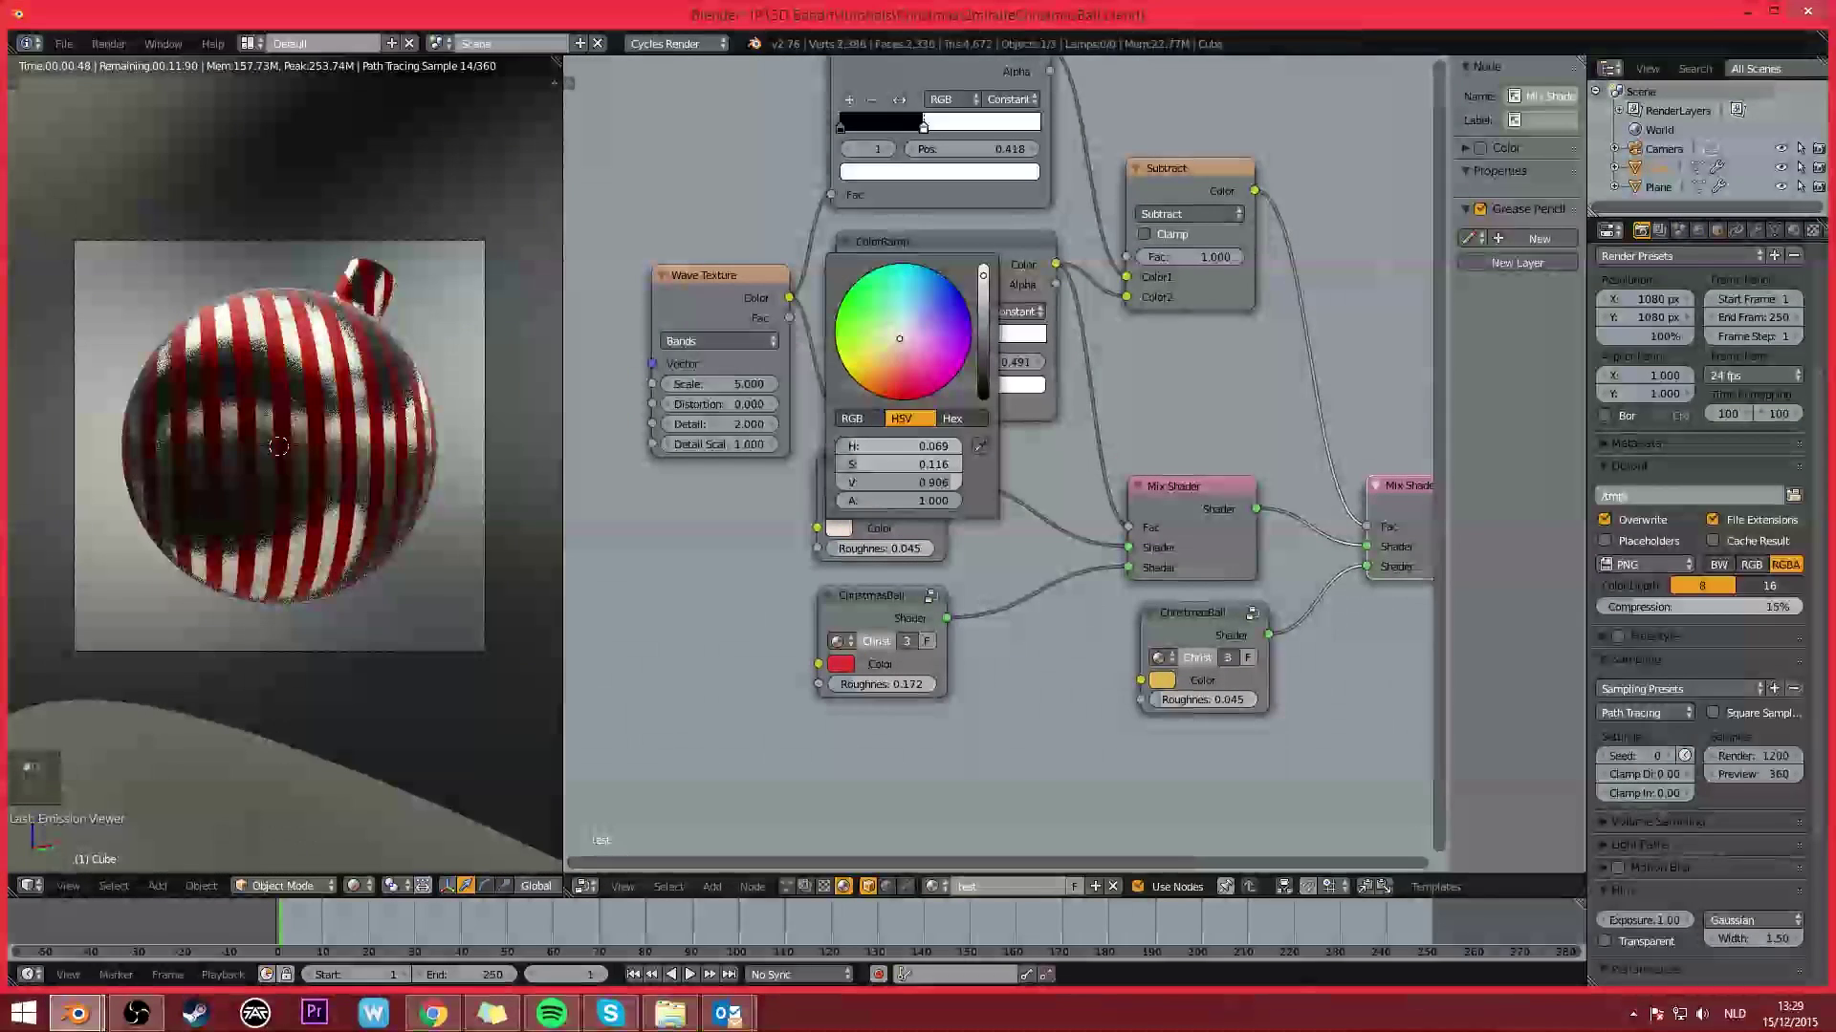
# Step: Widen the border stripes by moving the upper ColorRamp's white stop to 0.377 and the lower one's to 0.595
pyautogui.moveTo(1291, 421); pyautogui.dragTo(1254, 628, button='middle')
pyautogui.scroll(2, 840, 317)
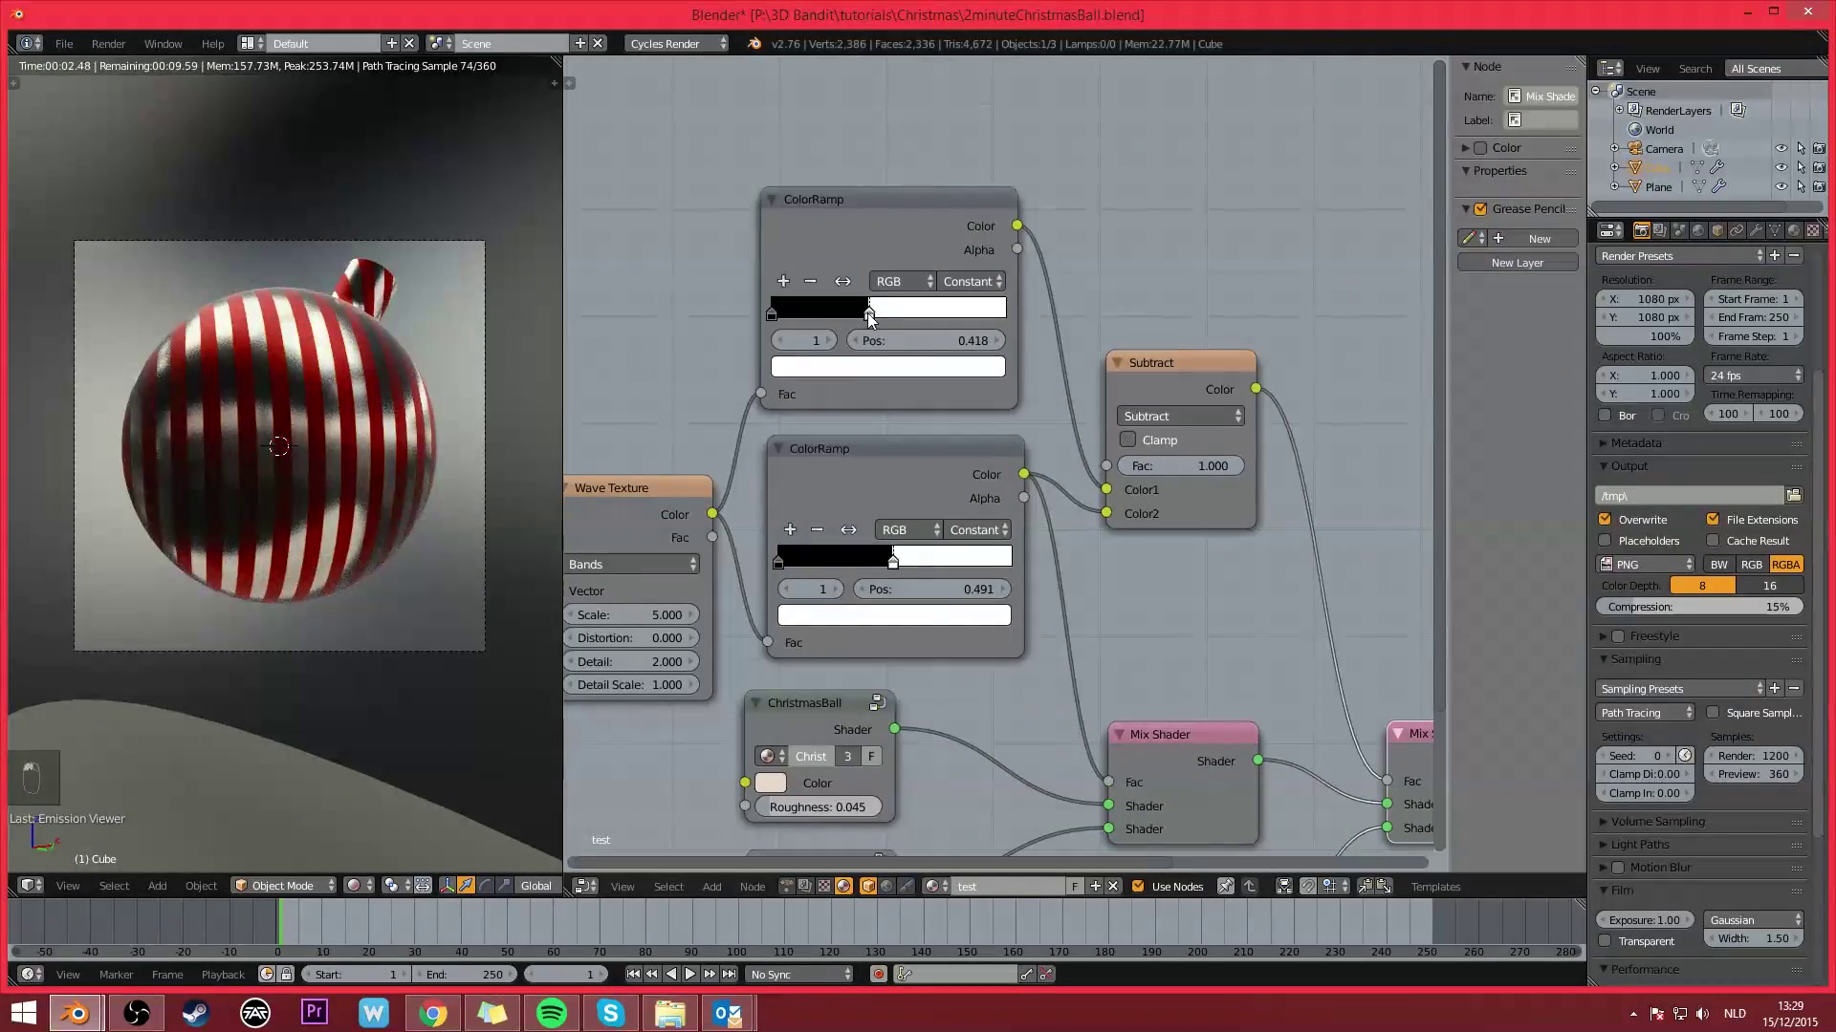
pyautogui.moveTo(870, 320); pyautogui.dragTo(864, 318)
pyautogui.moveTo(896, 564); pyautogui.dragTo(922, 564)
pyautogui.moveTo(866, 316); pyautogui.dragTo(861, 312)
# Step: Enlarge the ball in the render preview and set the near-white ChristmasBall node's roughness to 0.000
pyautogui.moveTo(862, 320); pyautogui.dragTo(857, 233, button='middle')
pyautogui.scroll(2, 279, 430)
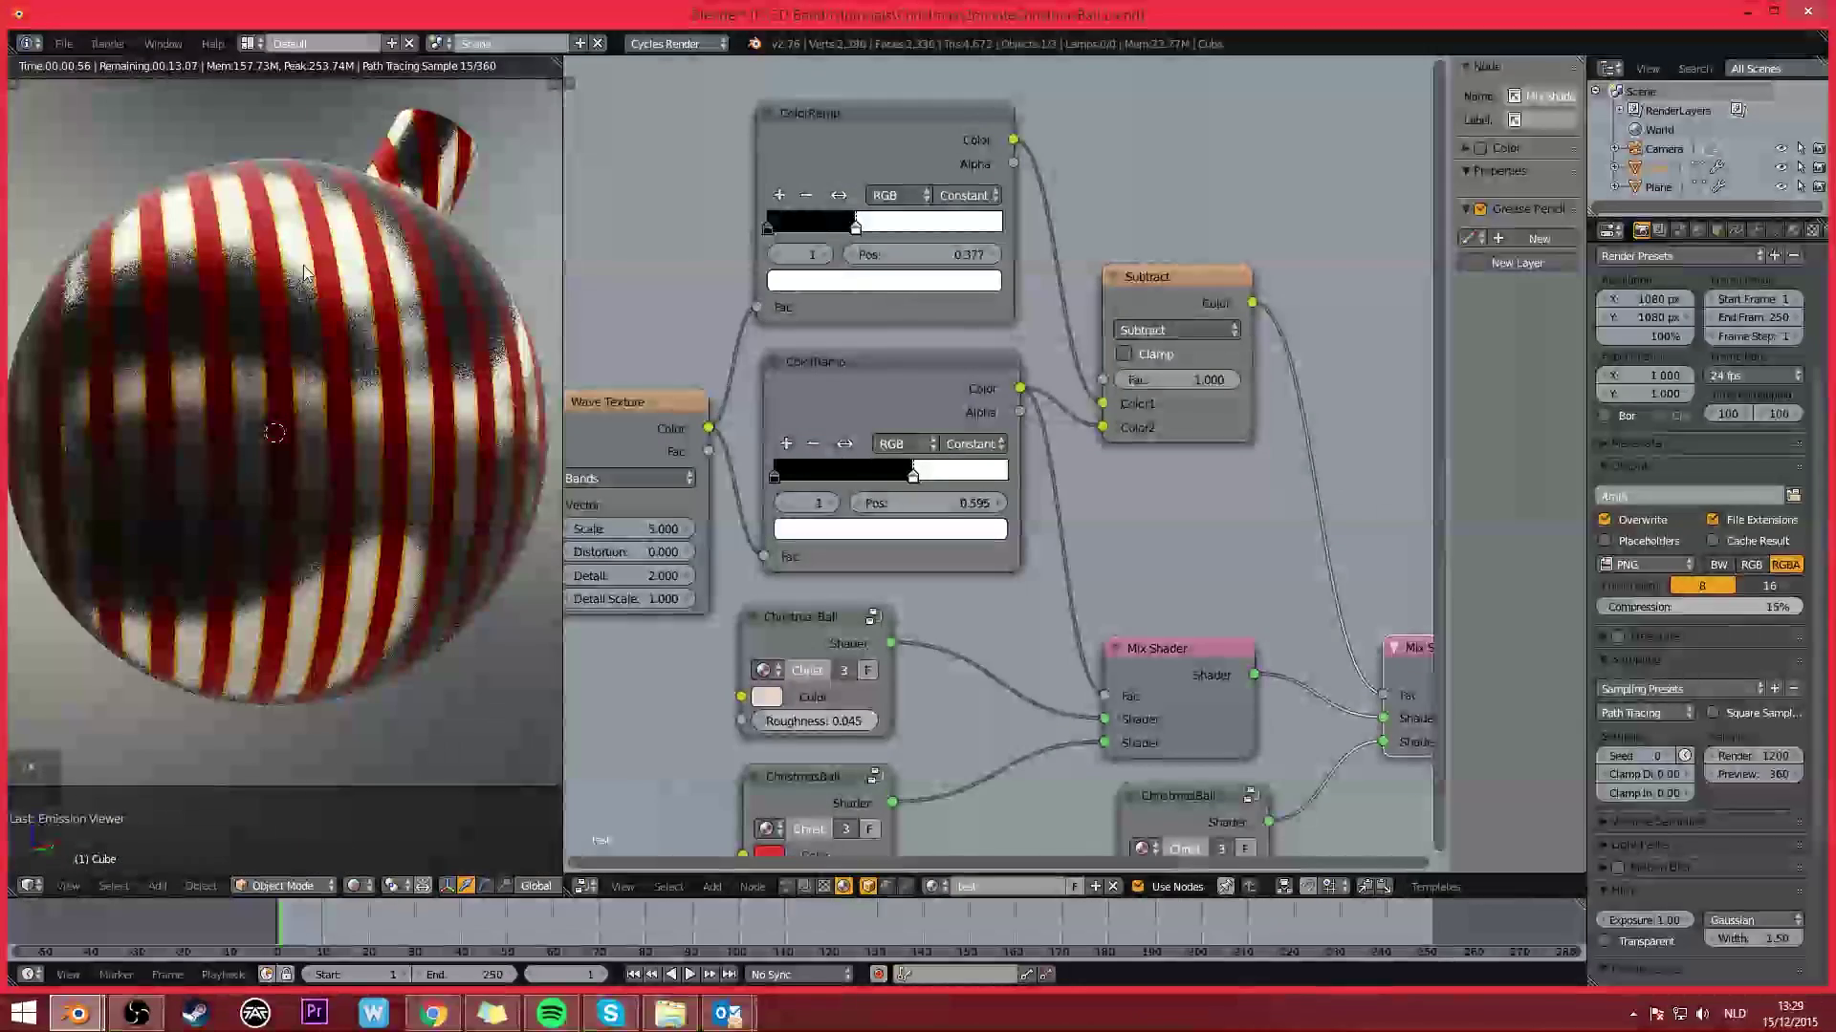
pyautogui.scroll(-1, 306, 606)
pyautogui.scroll(1, 925, 640)
pyautogui.moveTo(902, 792); pyautogui.dragTo(908, 591, button='middle')
pyautogui.scroll(2, 909, 590)
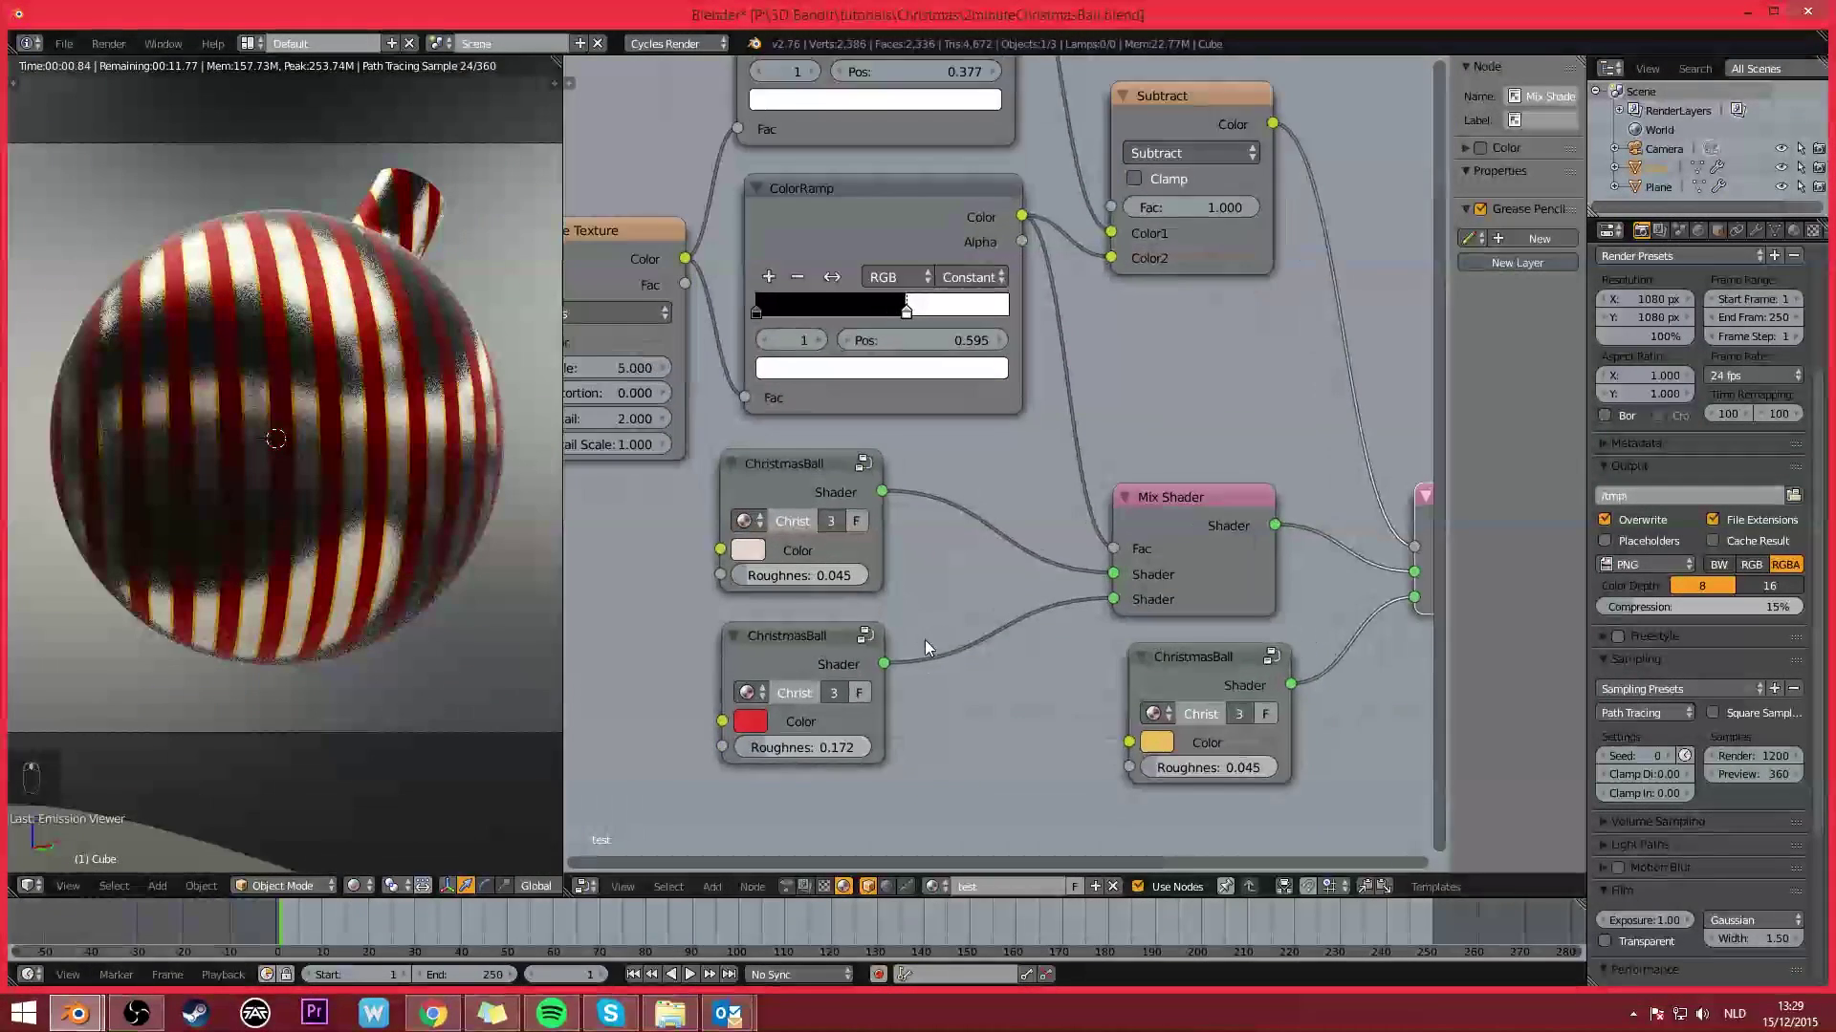
pyautogui.moveTo(817, 524); pyautogui.dragTo(799, 524)
pyautogui.moveTo(788, 431); pyautogui.dragTo(755, 493, button='middle')
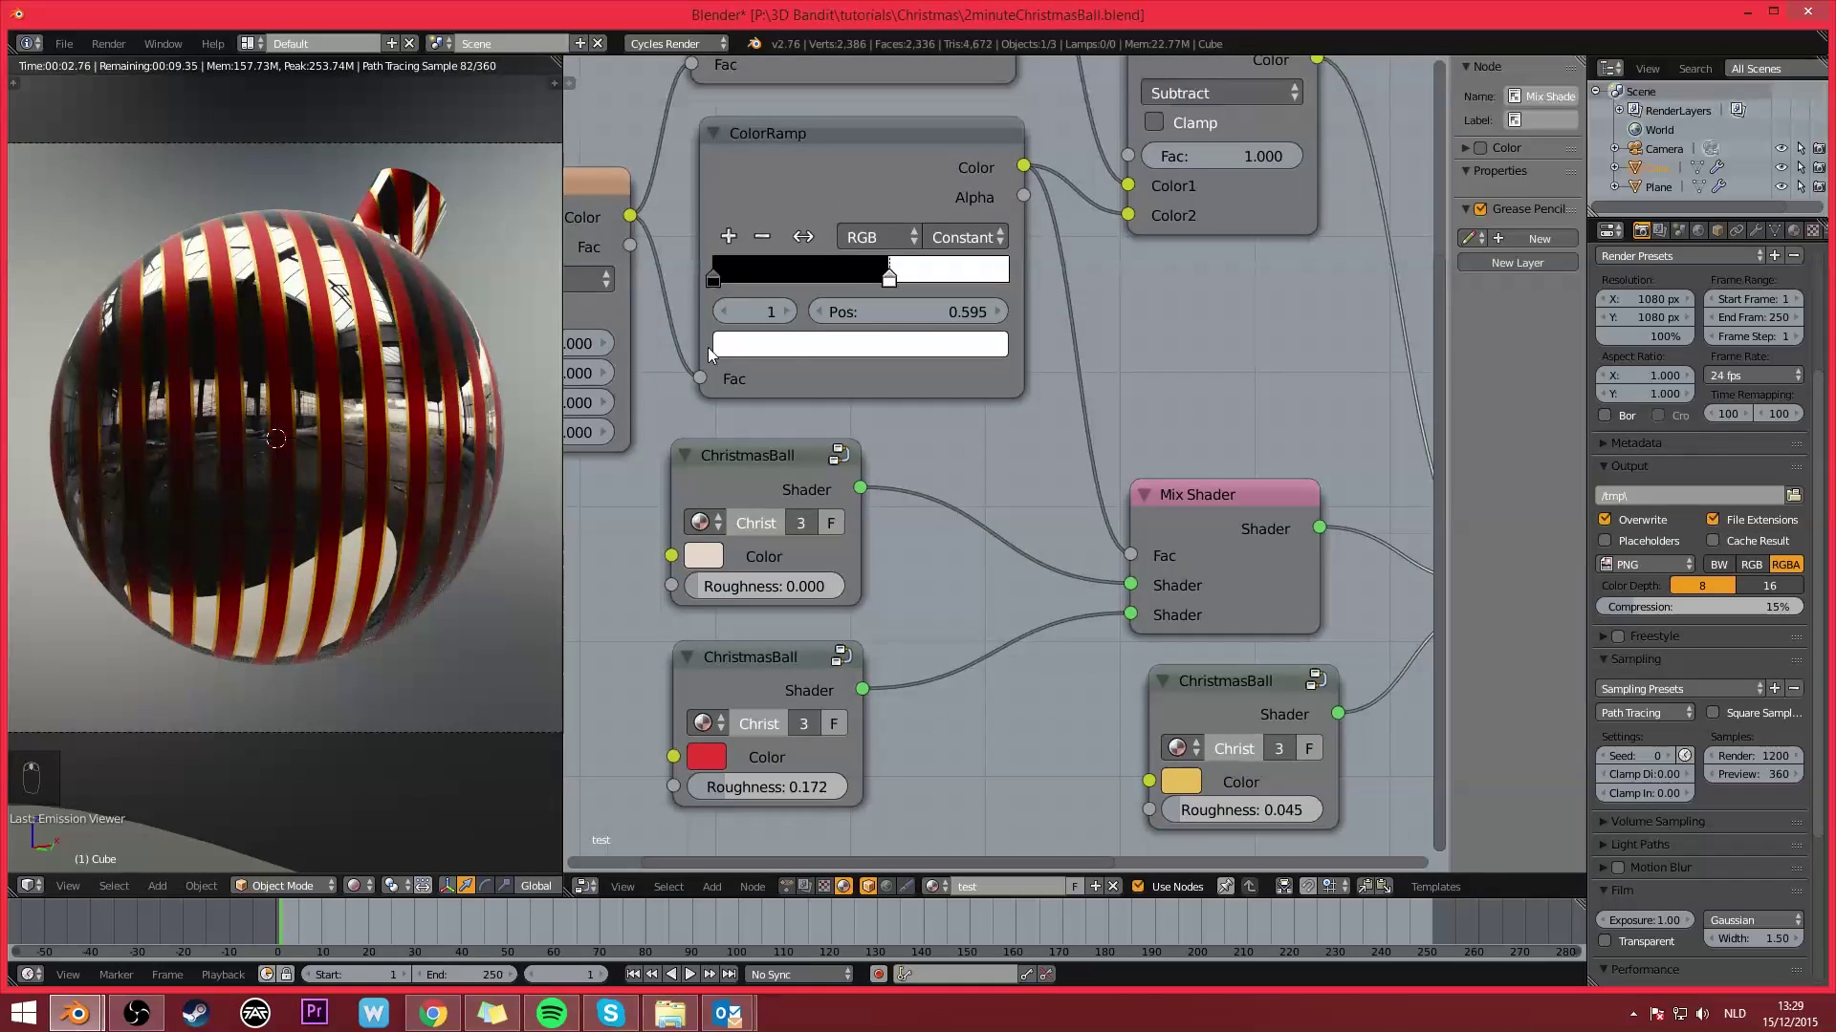
# Step: Move the lower ColorRamp's white stop to position 0.714
pyautogui.moveTo(900, 431); pyautogui.dragTo(880, 539, button='middle')
pyautogui.moveTo(852, 488); pyautogui.dragTo(909, 483)
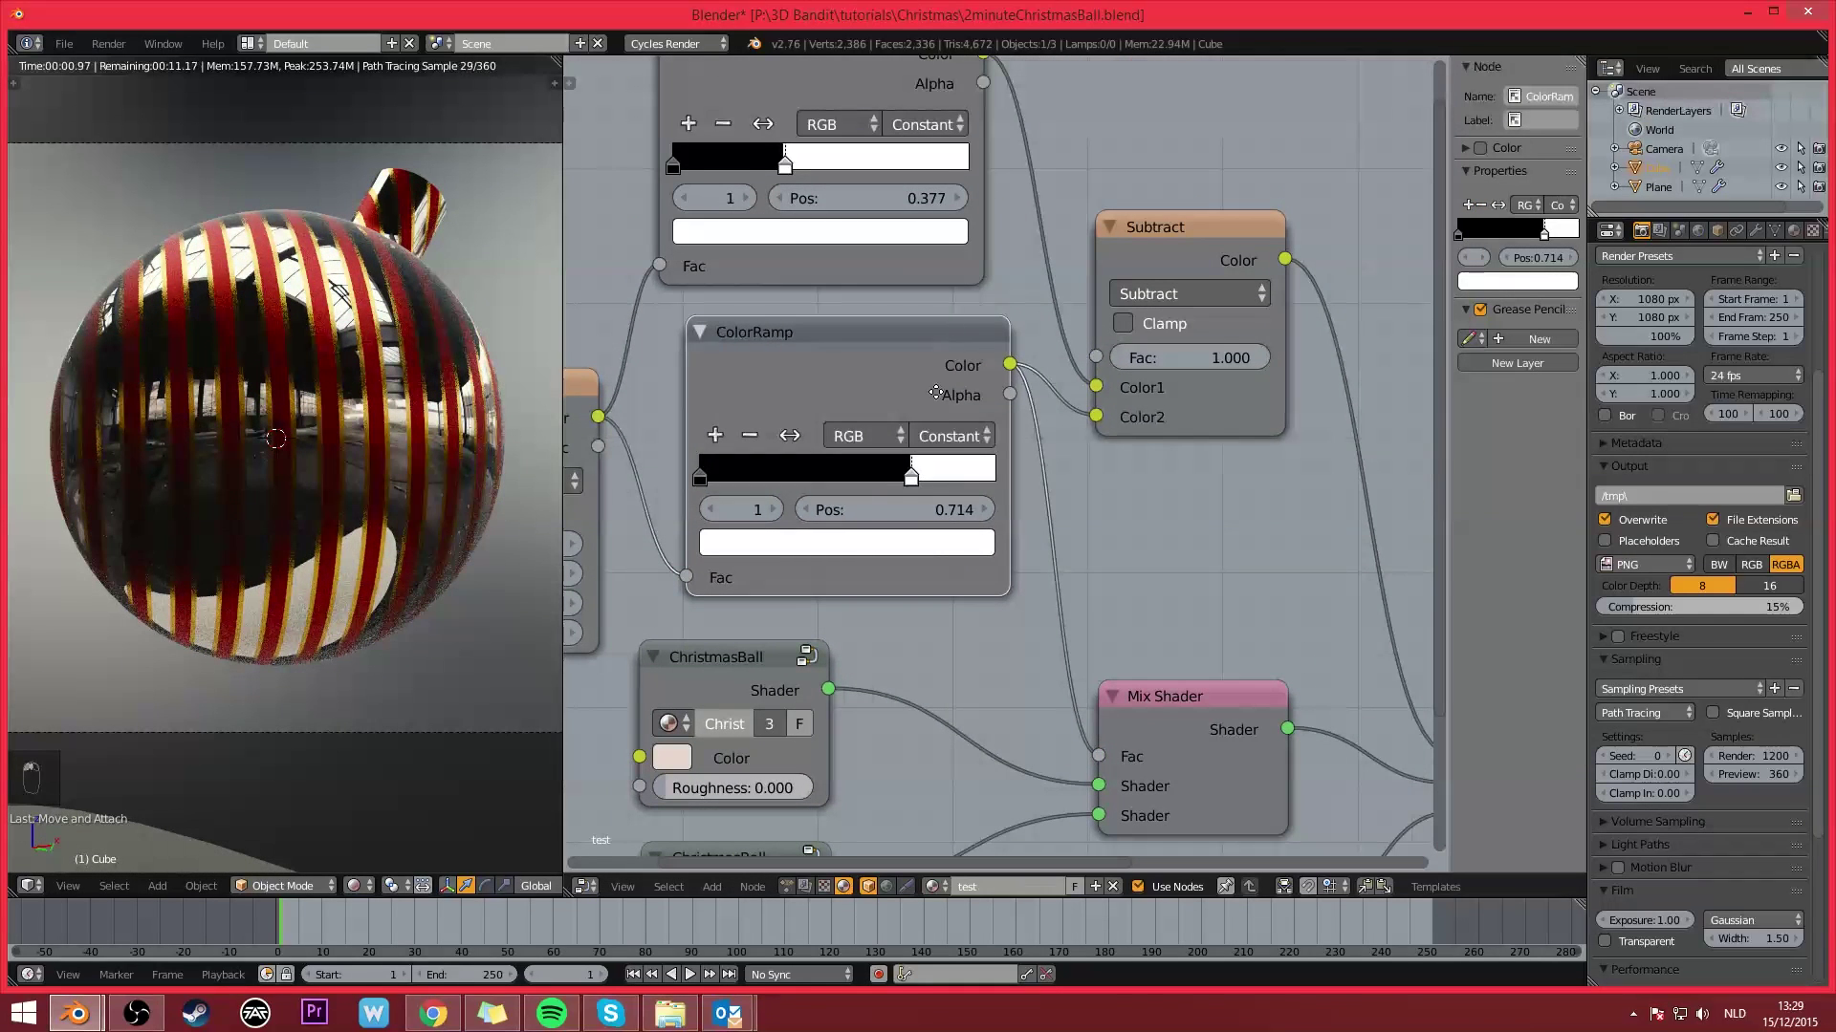
pyautogui.moveTo(936, 391); pyautogui.dragTo(923, 519, button='middle')
# Step: Set the roughness of the gold ChristmasBall node to 0.118 and of the red one to 0.054
pyautogui.moveTo(962, 781); pyautogui.dragTo(910, 326, button='middle')
pyautogui.moveTo(1153, 682); pyautogui.dragTo(1160, 682)
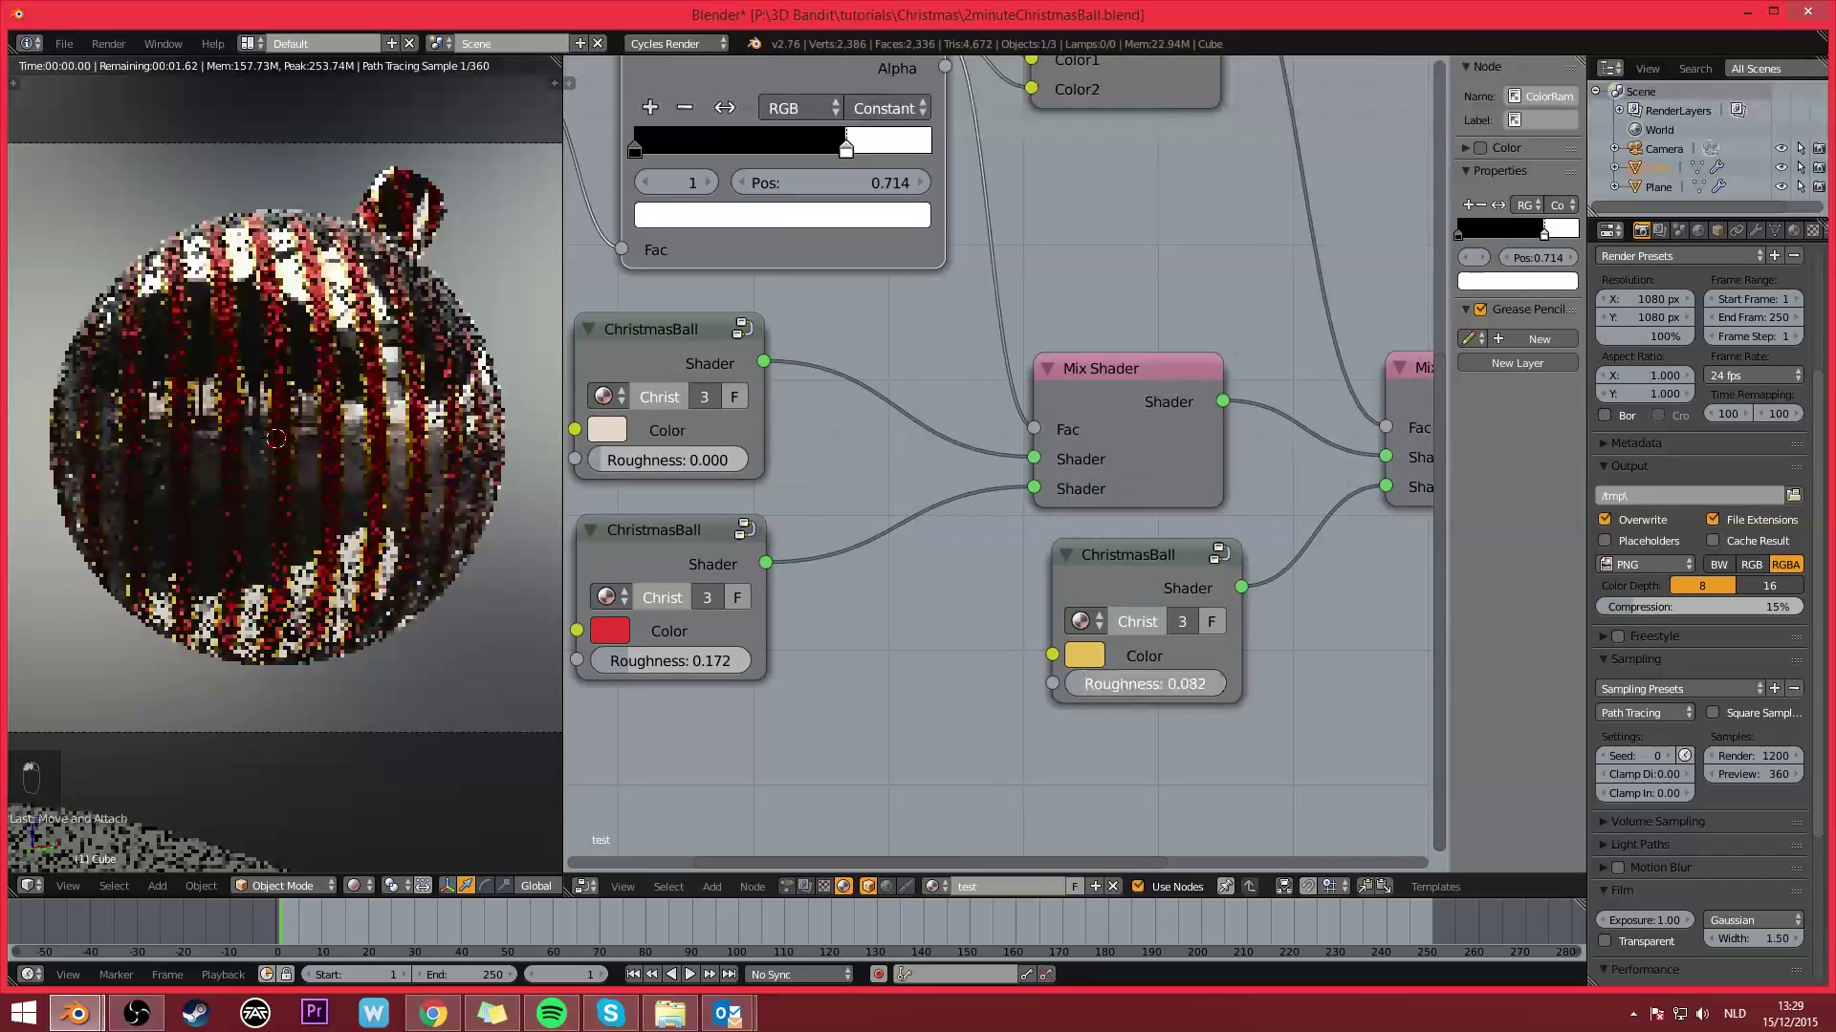
pyautogui.moveTo(765, 594); pyautogui.dragTo(988, 614, button='middle')
pyautogui.moveTo(954, 675); pyautogui.dragTo(935, 675)
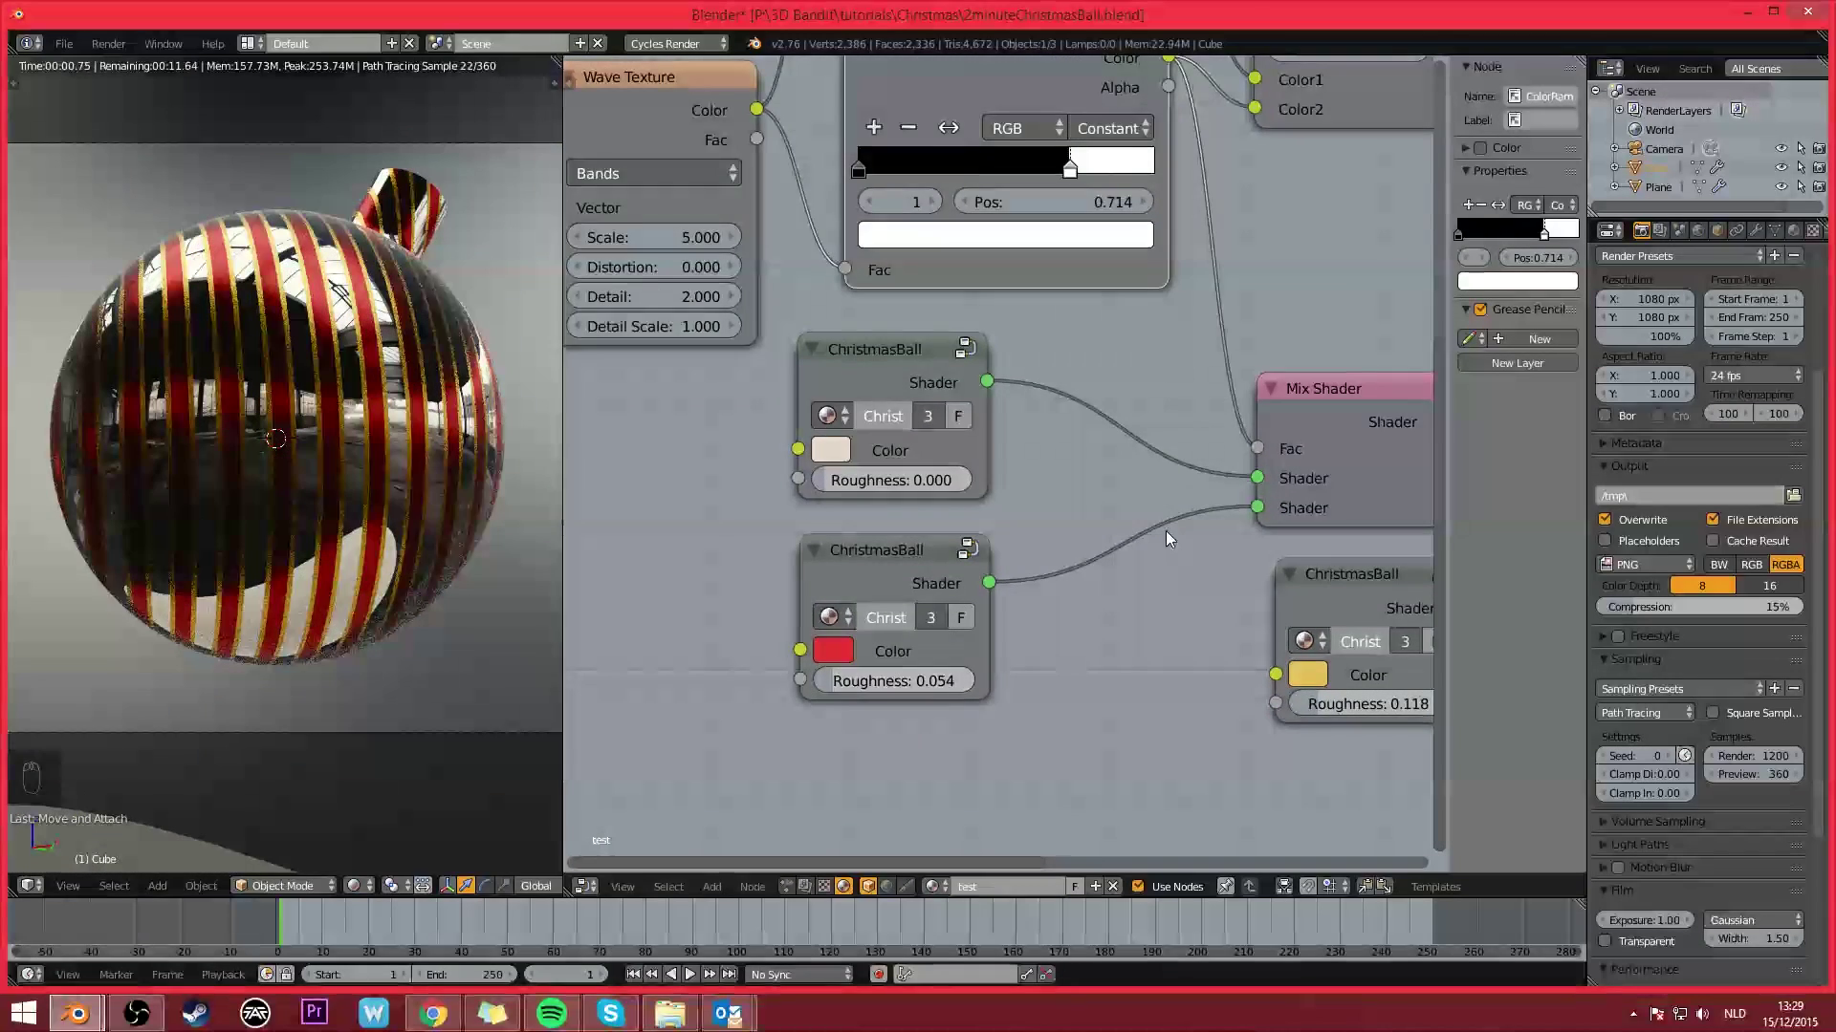
# Step: Fit the preview back to the camera view and change the near-white ChristmasBall node's color to red
pyautogui.scroll(-3, 1166, 530)
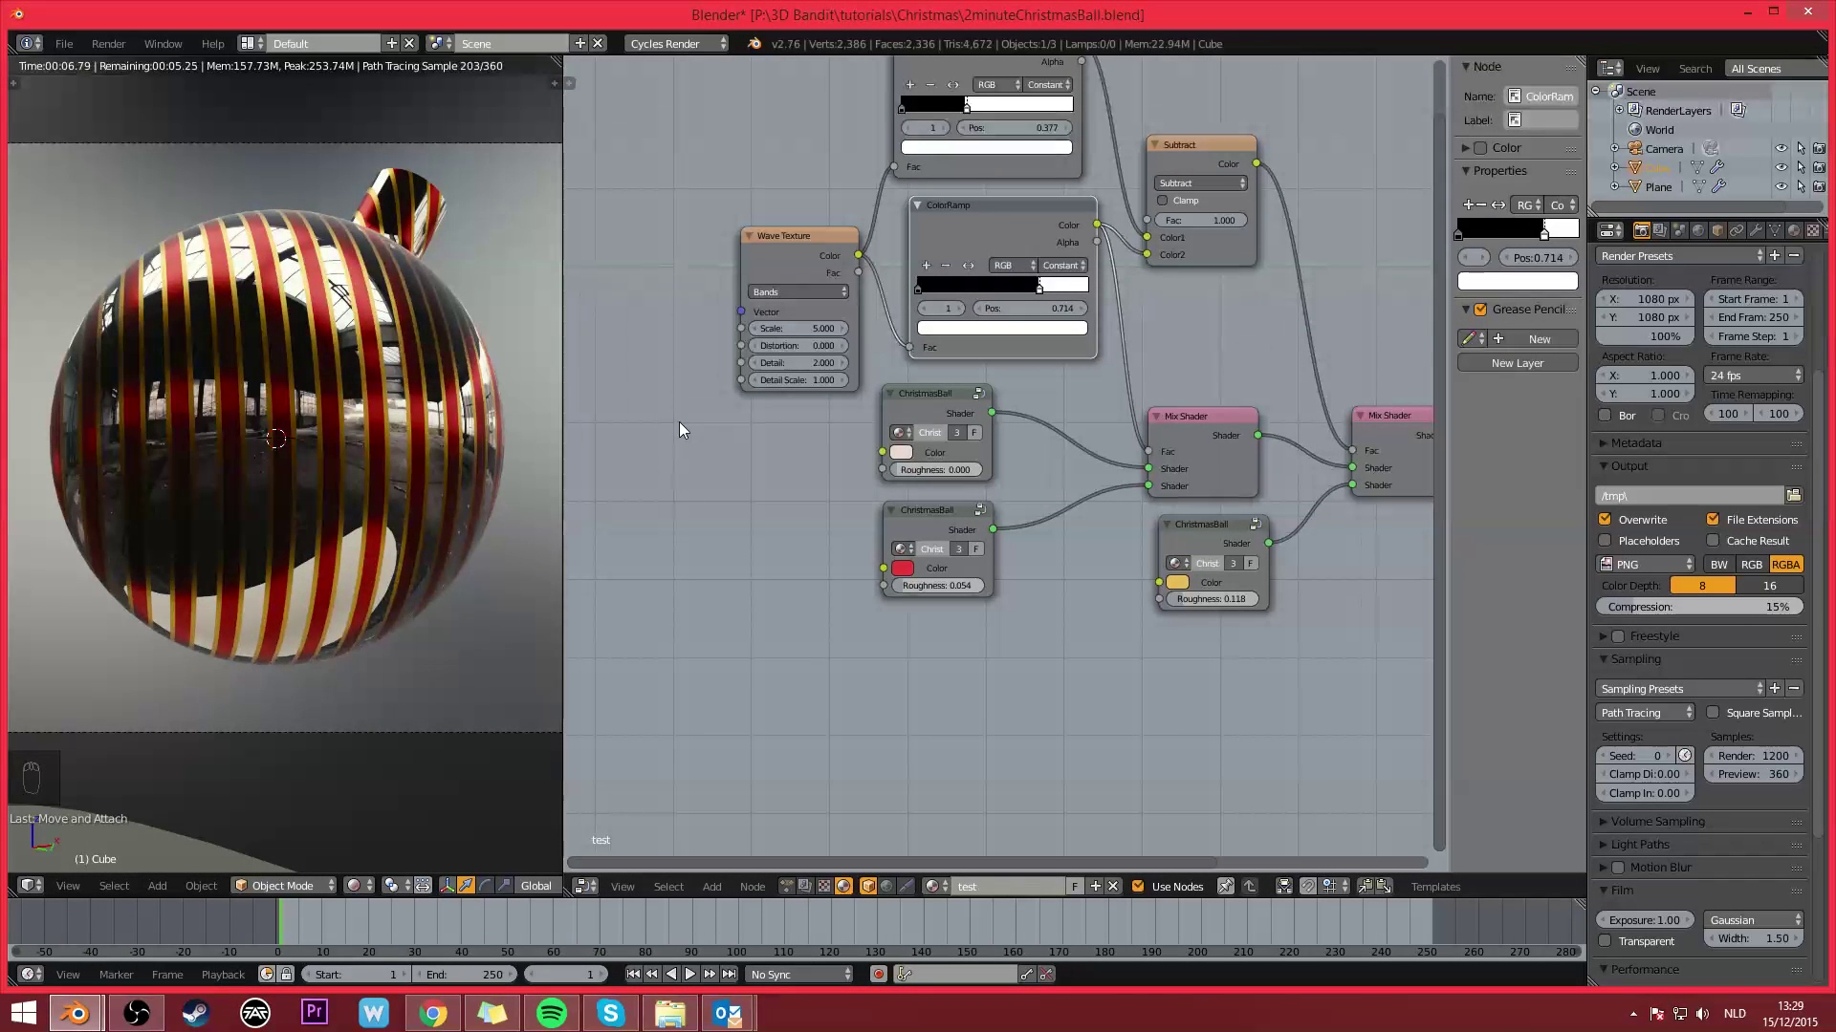
pyautogui.press('KP_0')
pyautogui.scroll(4, 820, 496)
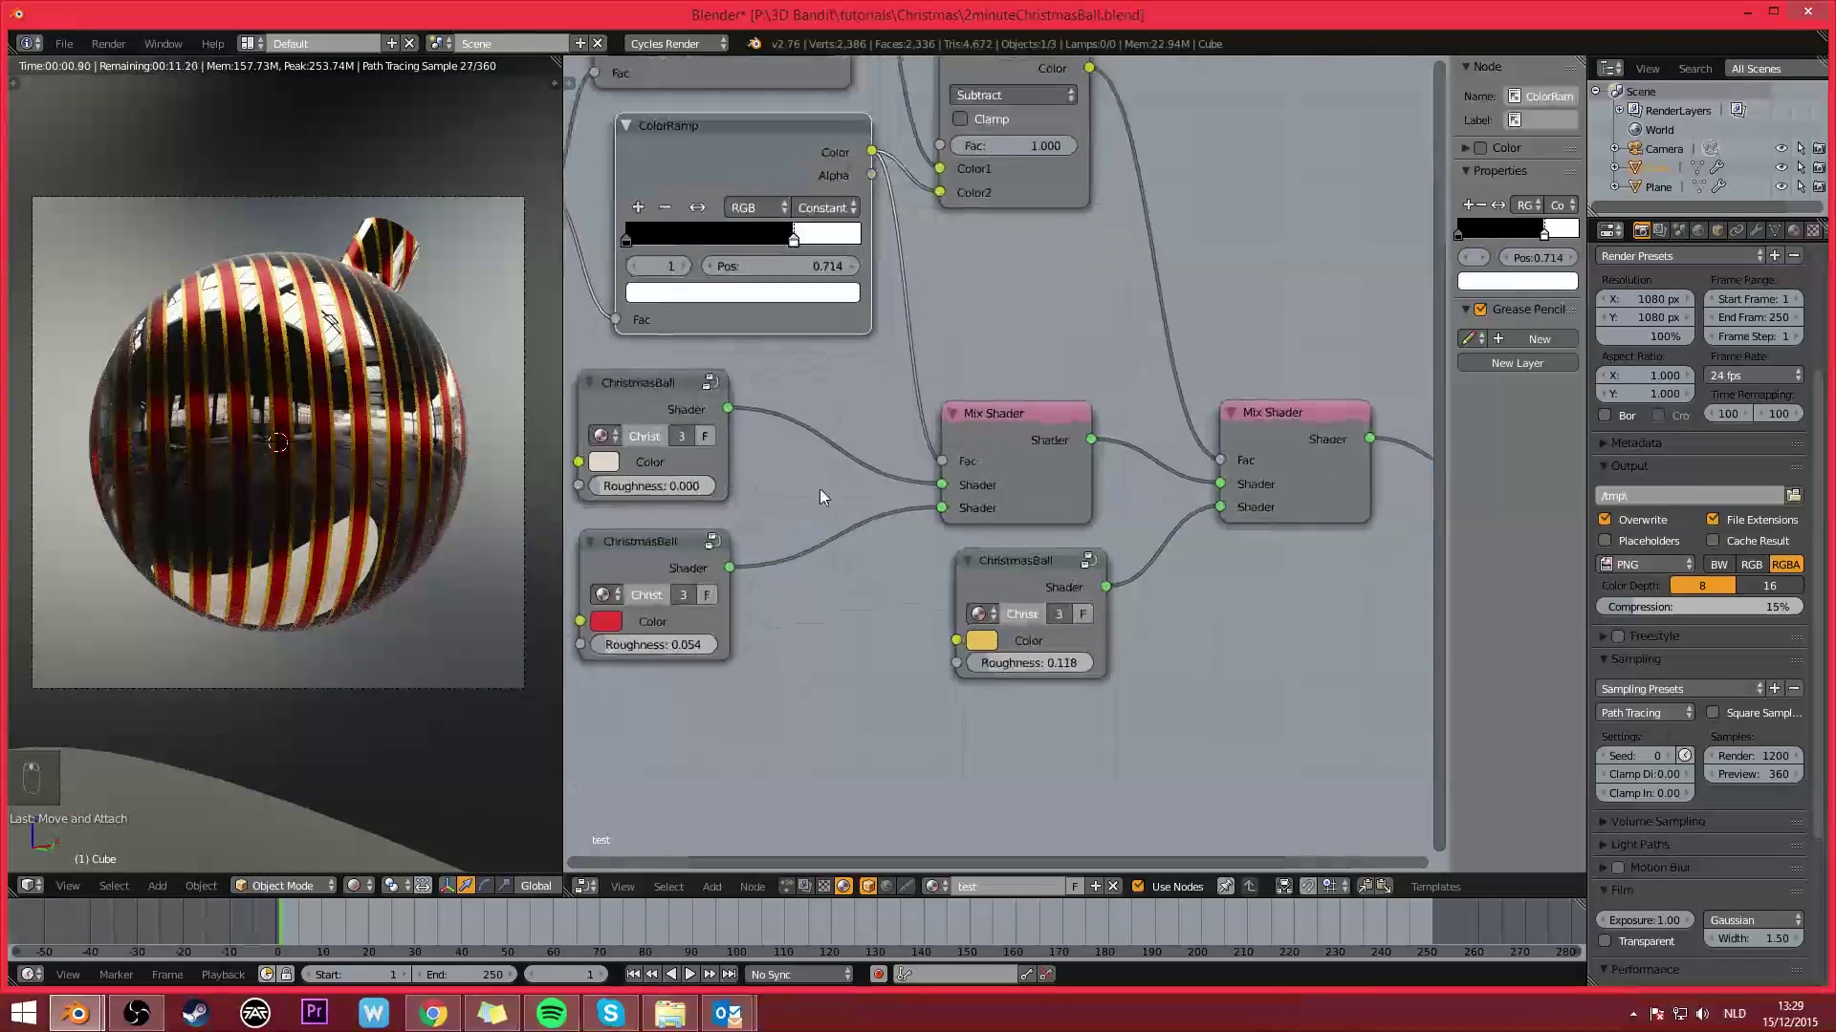
pyautogui.click(612, 462)
pyautogui.click(681, 295)
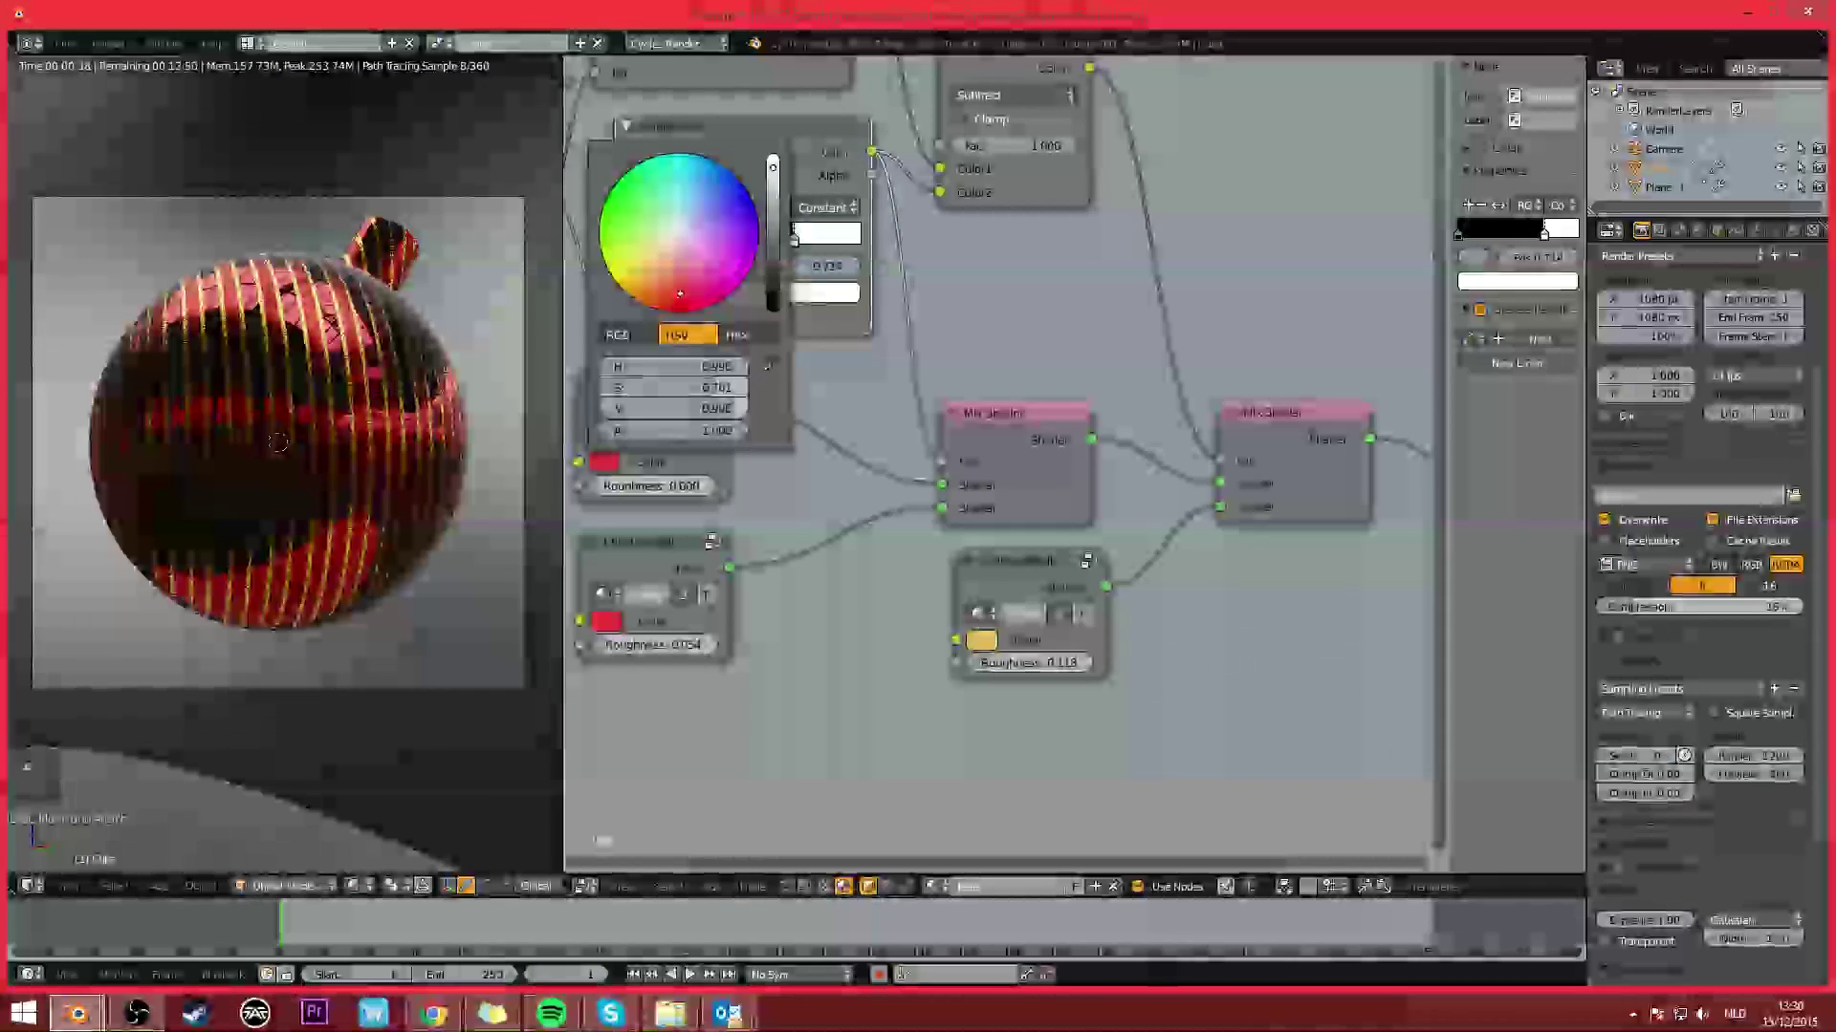
# Step: Fine-tune the upper ChristmasBall node's red shade and set its roughness to 0.045
pyautogui.moveTo(750, 499); pyautogui.dragTo(939, 499, button='middle')
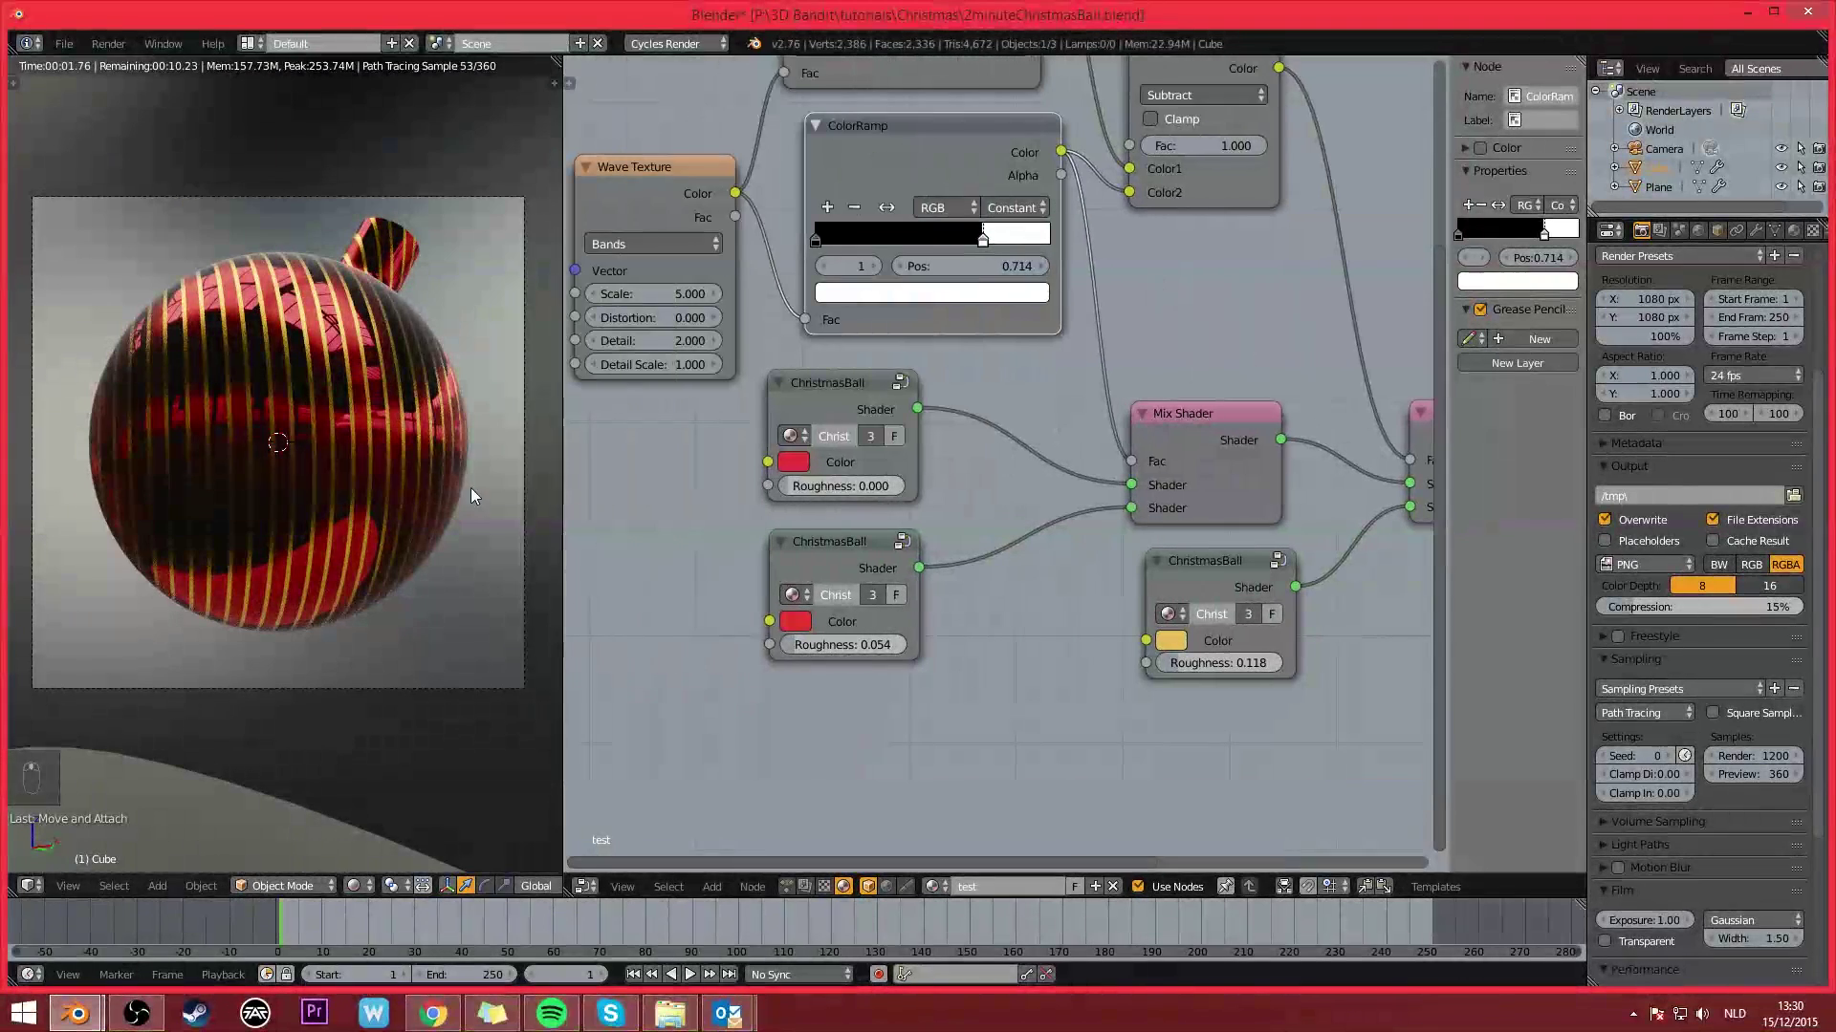
pyautogui.click(801, 463)
pyautogui.moveTo(868, 387); pyautogui.dragTo(885, 387)
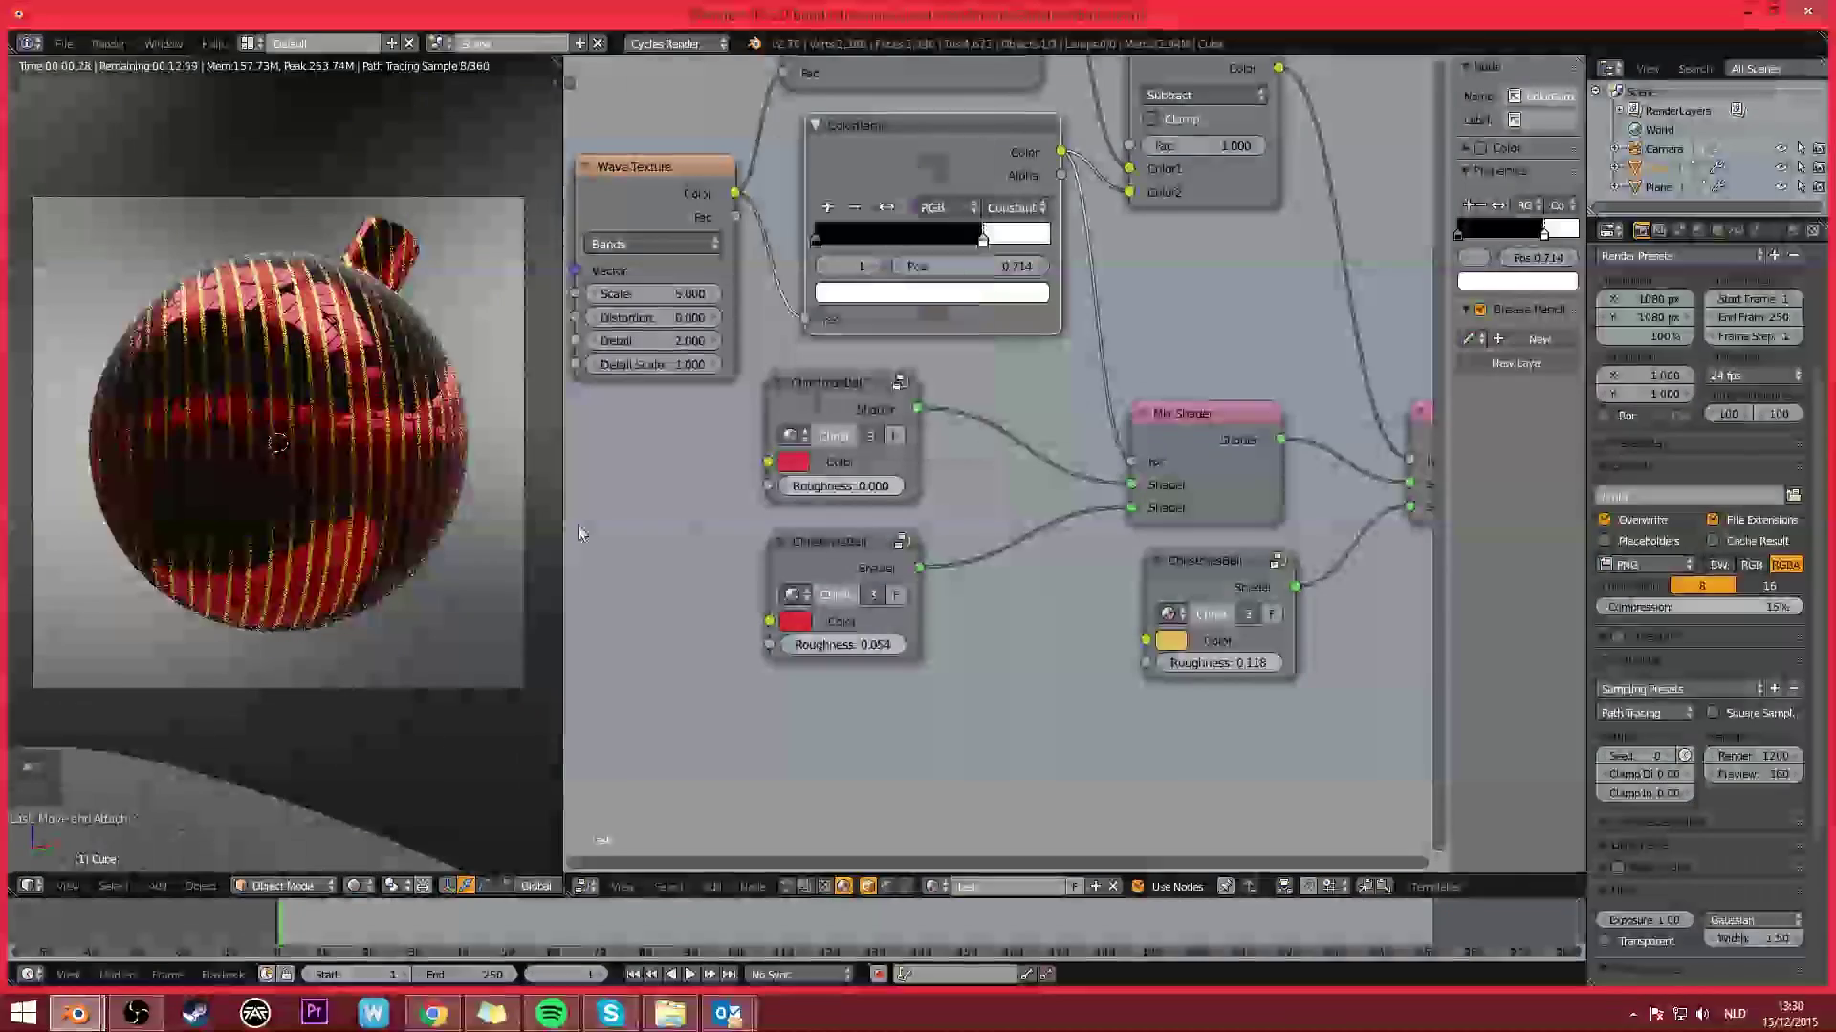
pyautogui.moveTo(840, 486); pyautogui.dragTo(853, 485)
# Step: Change the gold ChristmasBall node's color to light green with H 0.324, S 0.527 and V 0.906
pyautogui.scroll(3, 878, 568)
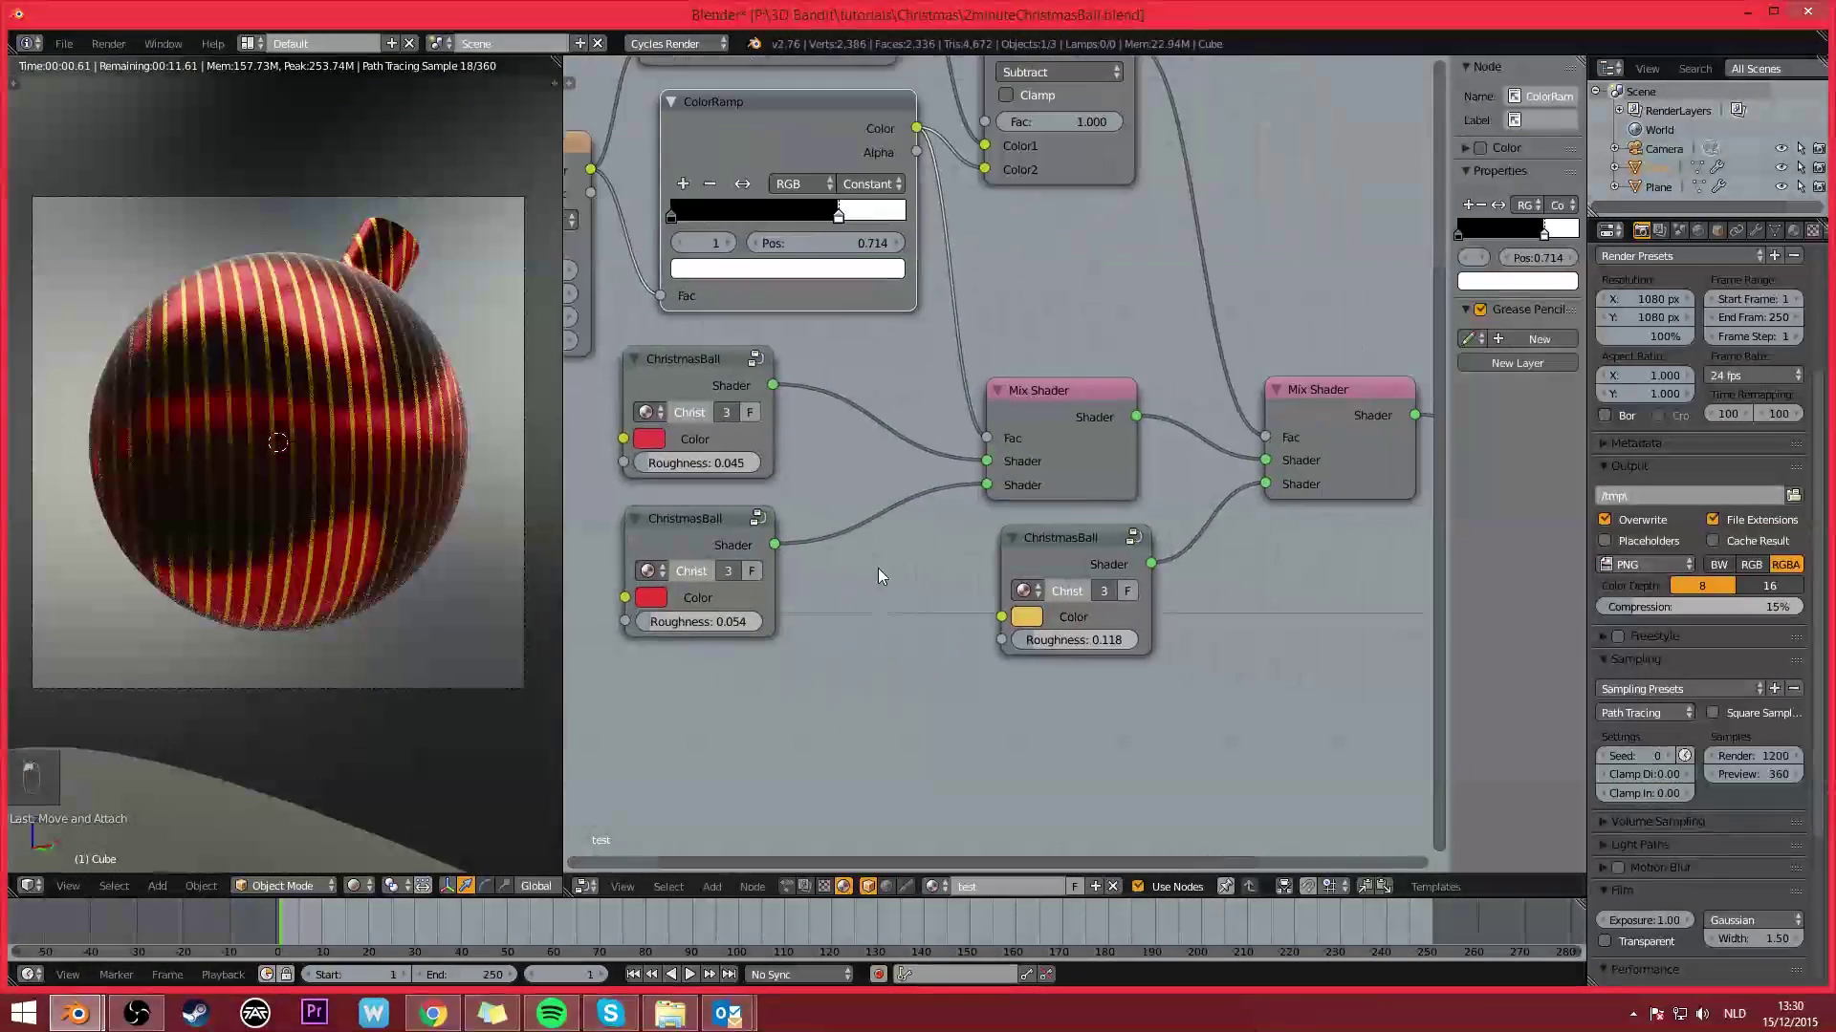
pyautogui.click(1042, 658)
pyautogui.click(1086, 353)
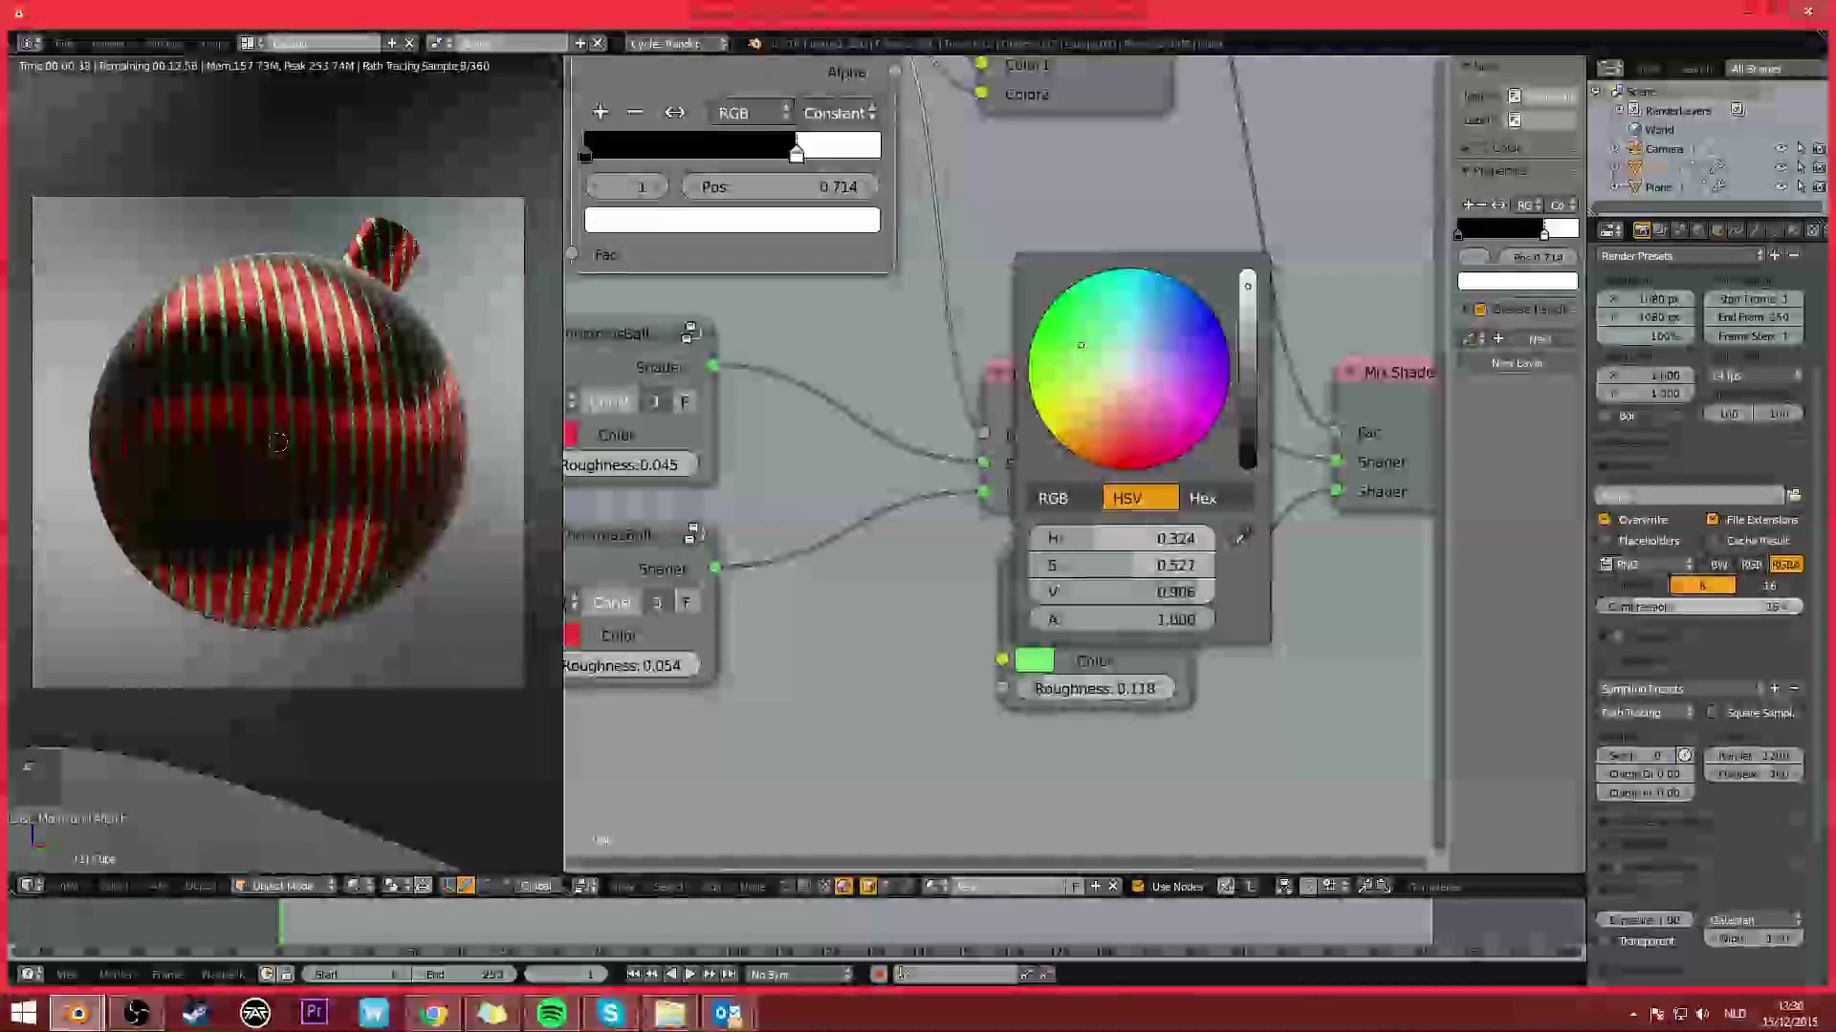
# Step: Recolor the upper ChristmasBall node feeding the first Mix Shader off-white and the lower one yellow
pyautogui.moveTo(875, 421); pyautogui.dragTo(1029, 439, button='middle')
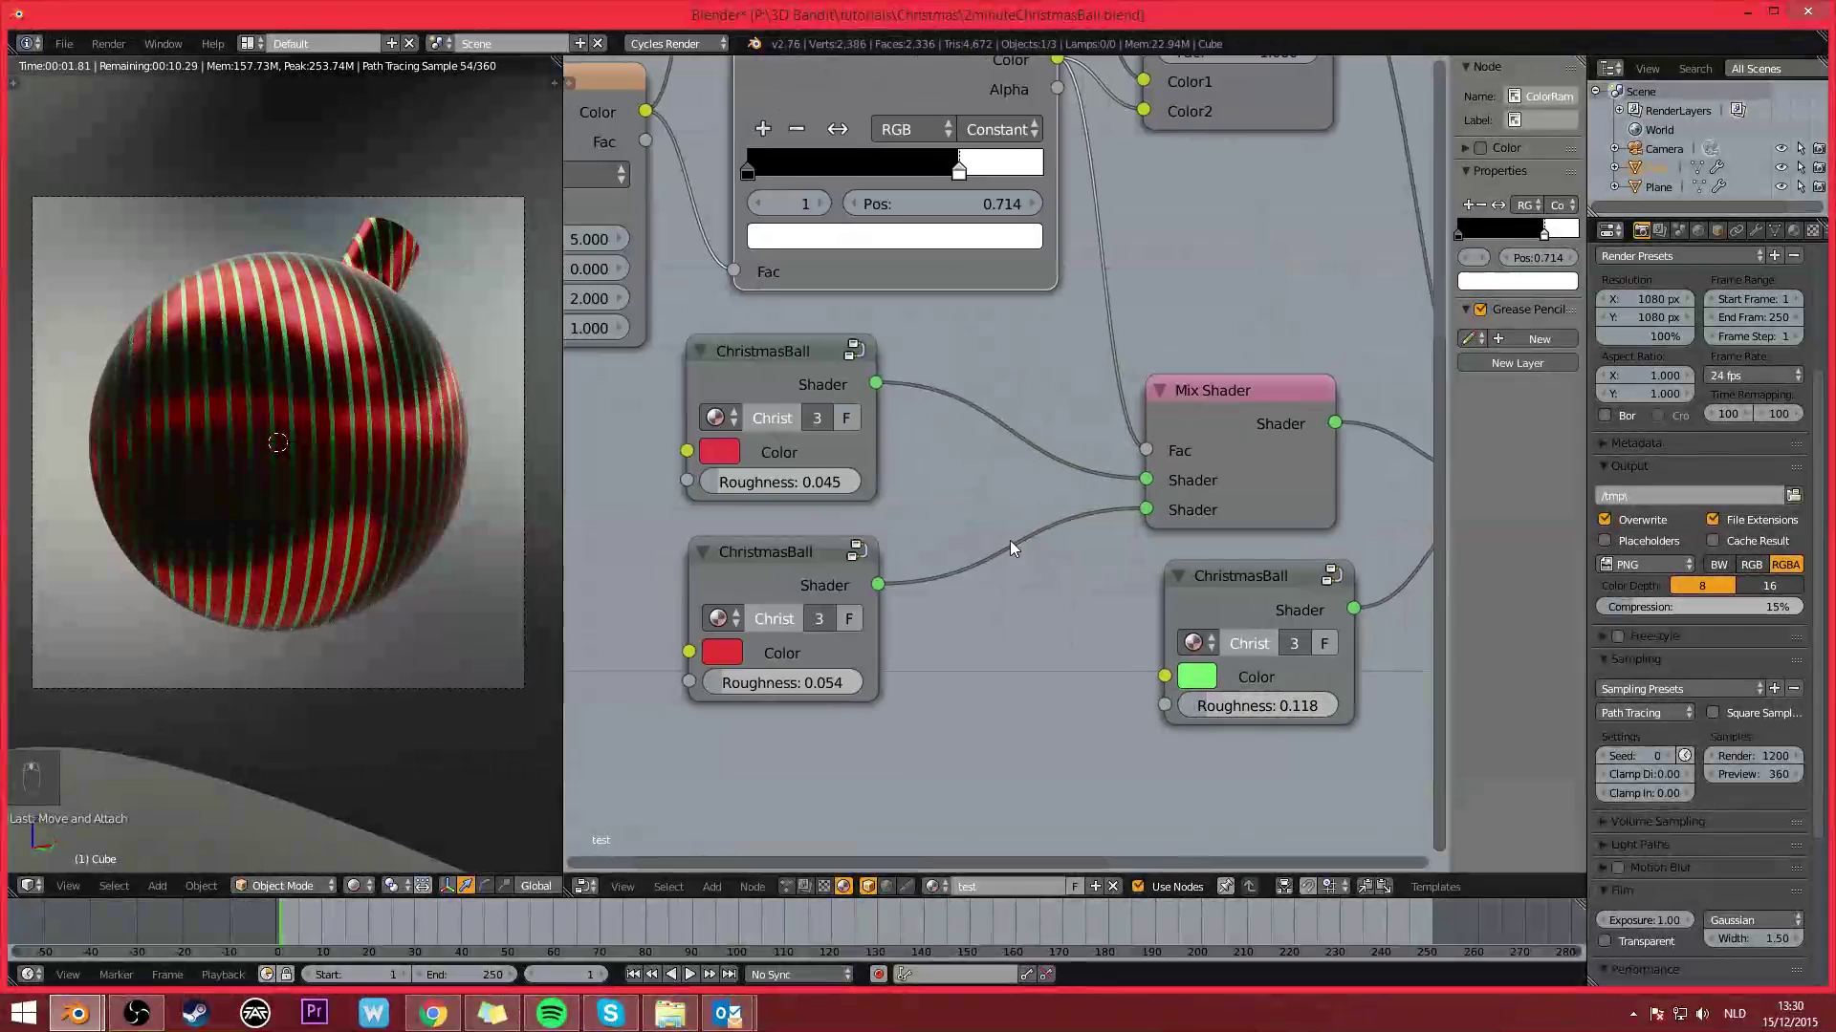
pyautogui.click(702, 442)
pyautogui.click(815, 157)
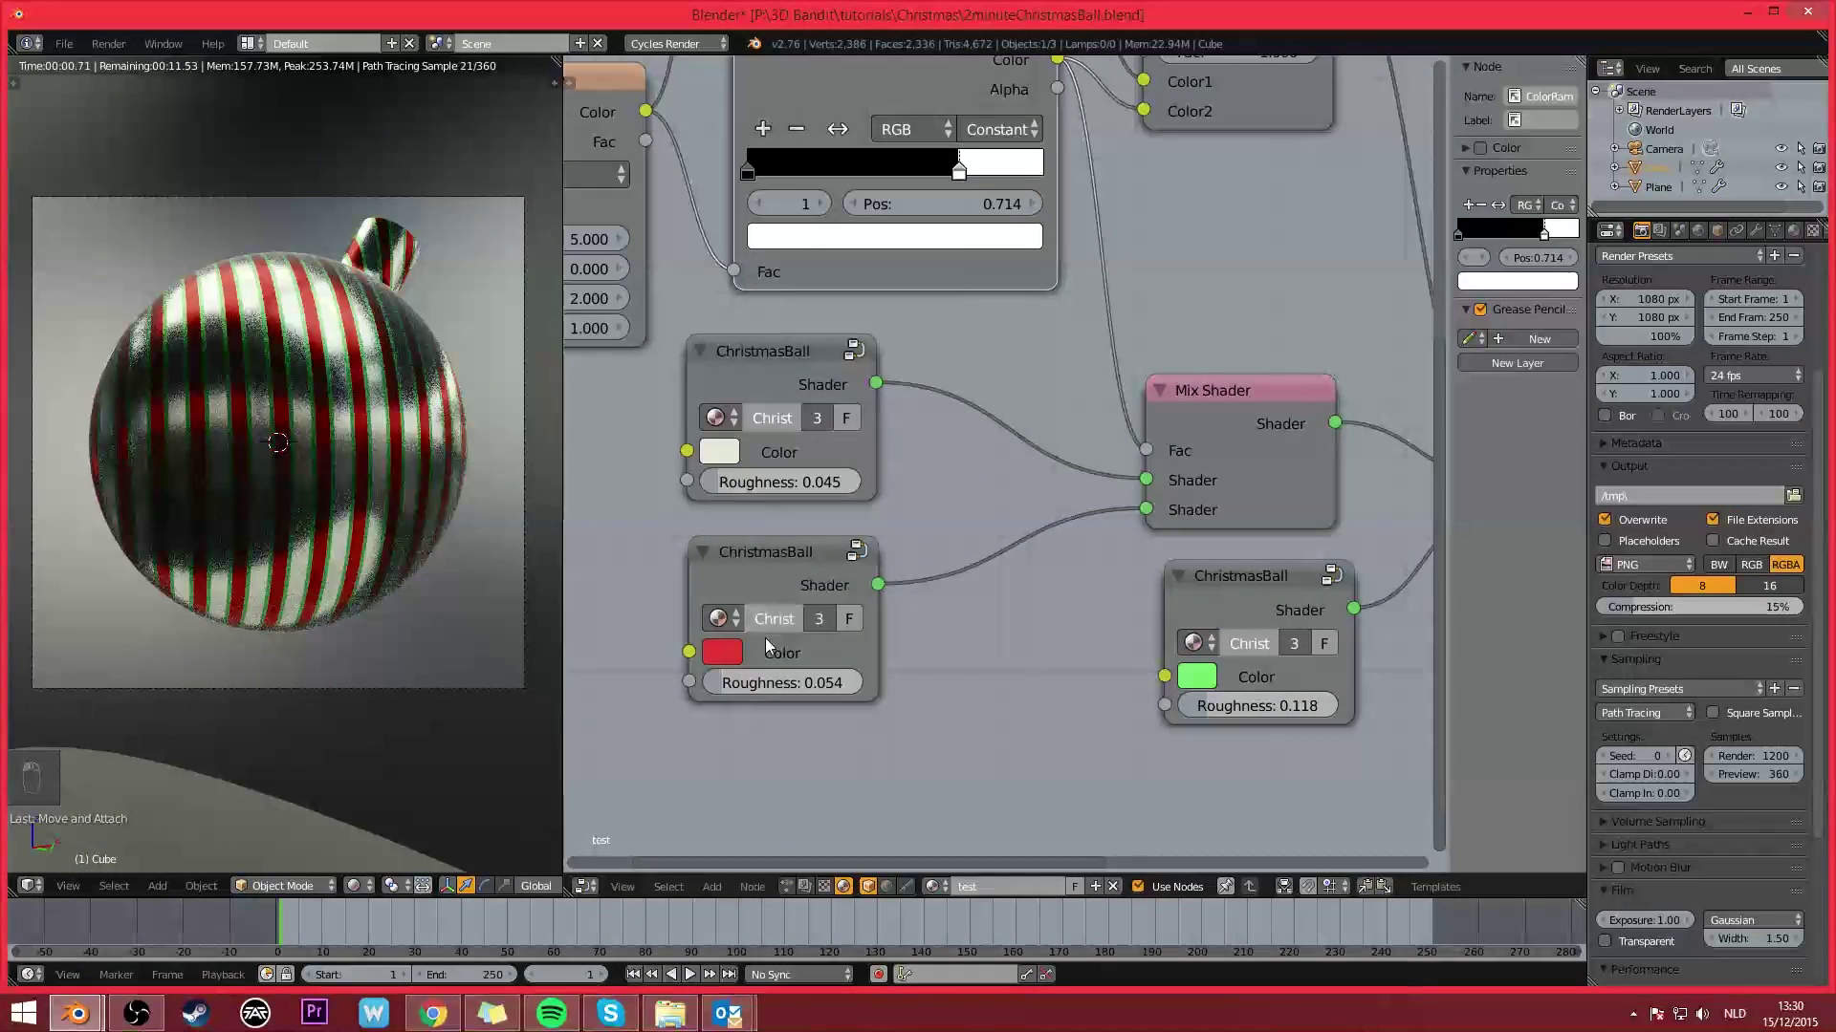
pyautogui.click(731, 653)
pyautogui.click(757, 416)
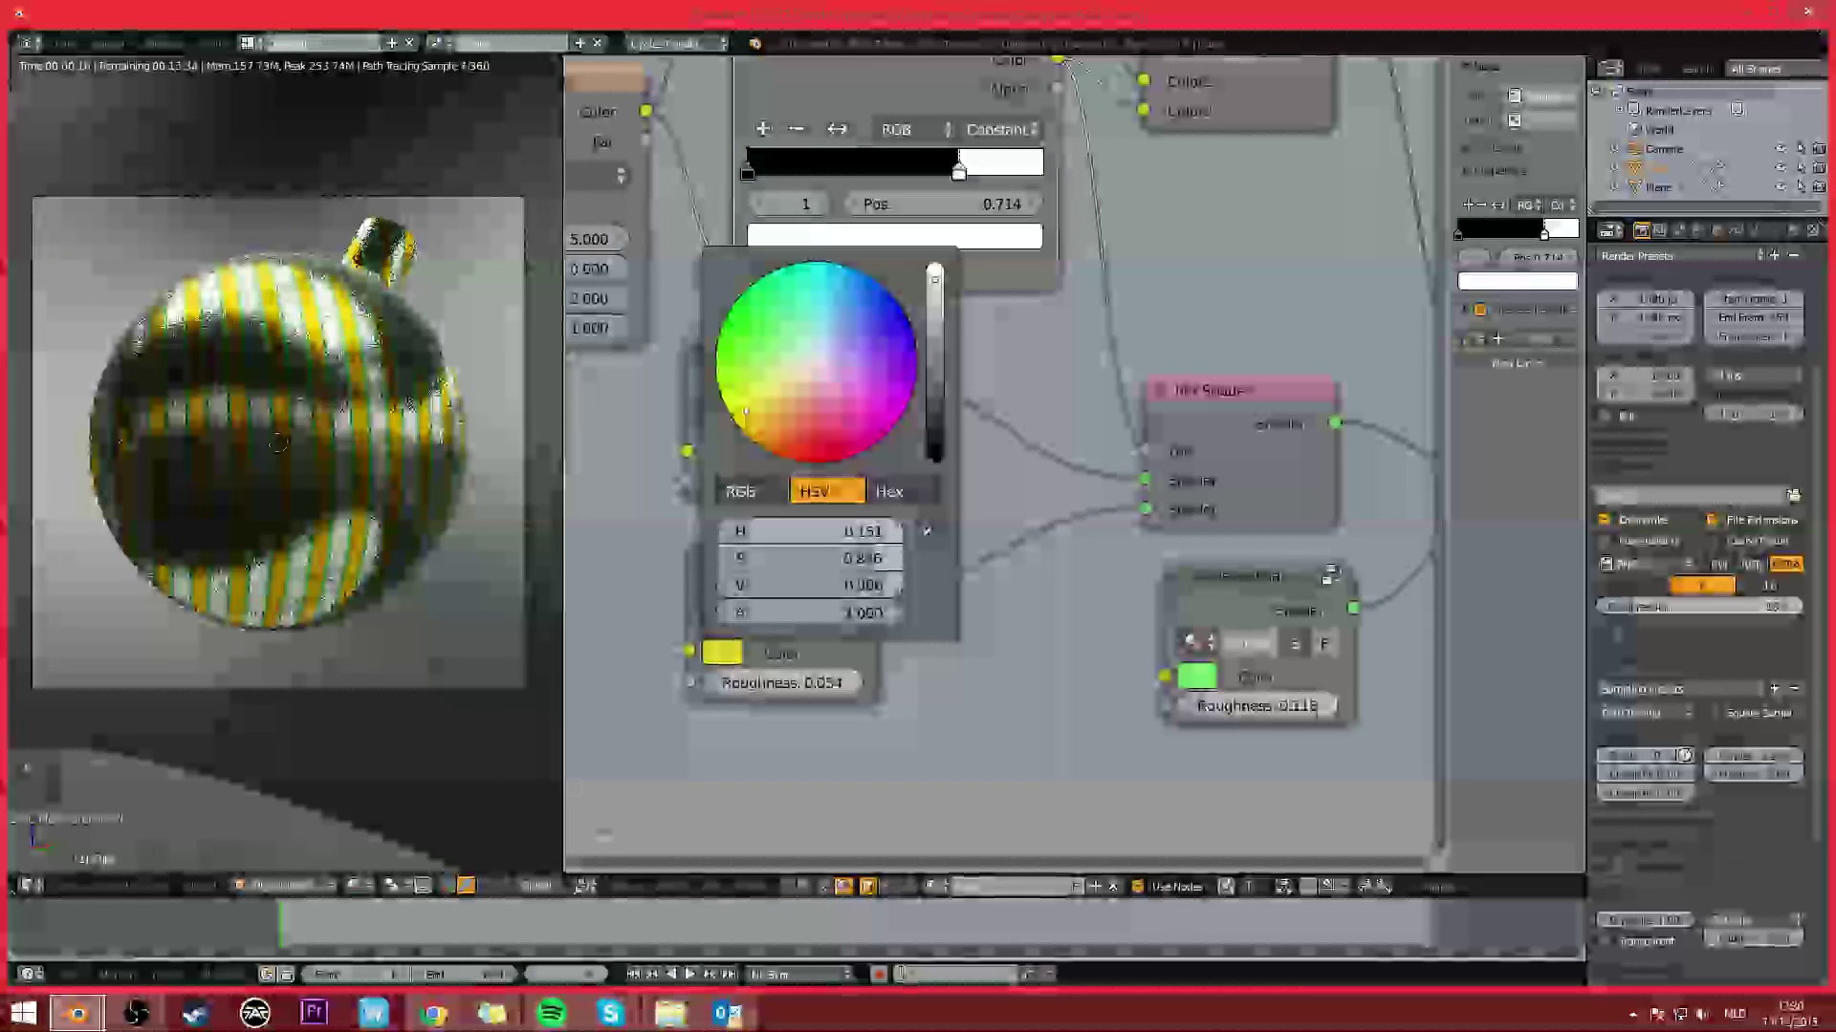
# Step: Change the green ChristmasBall node's color to red with H 0.003, S 0.859 and V 0.906
pyautogui.click(1195, 677)
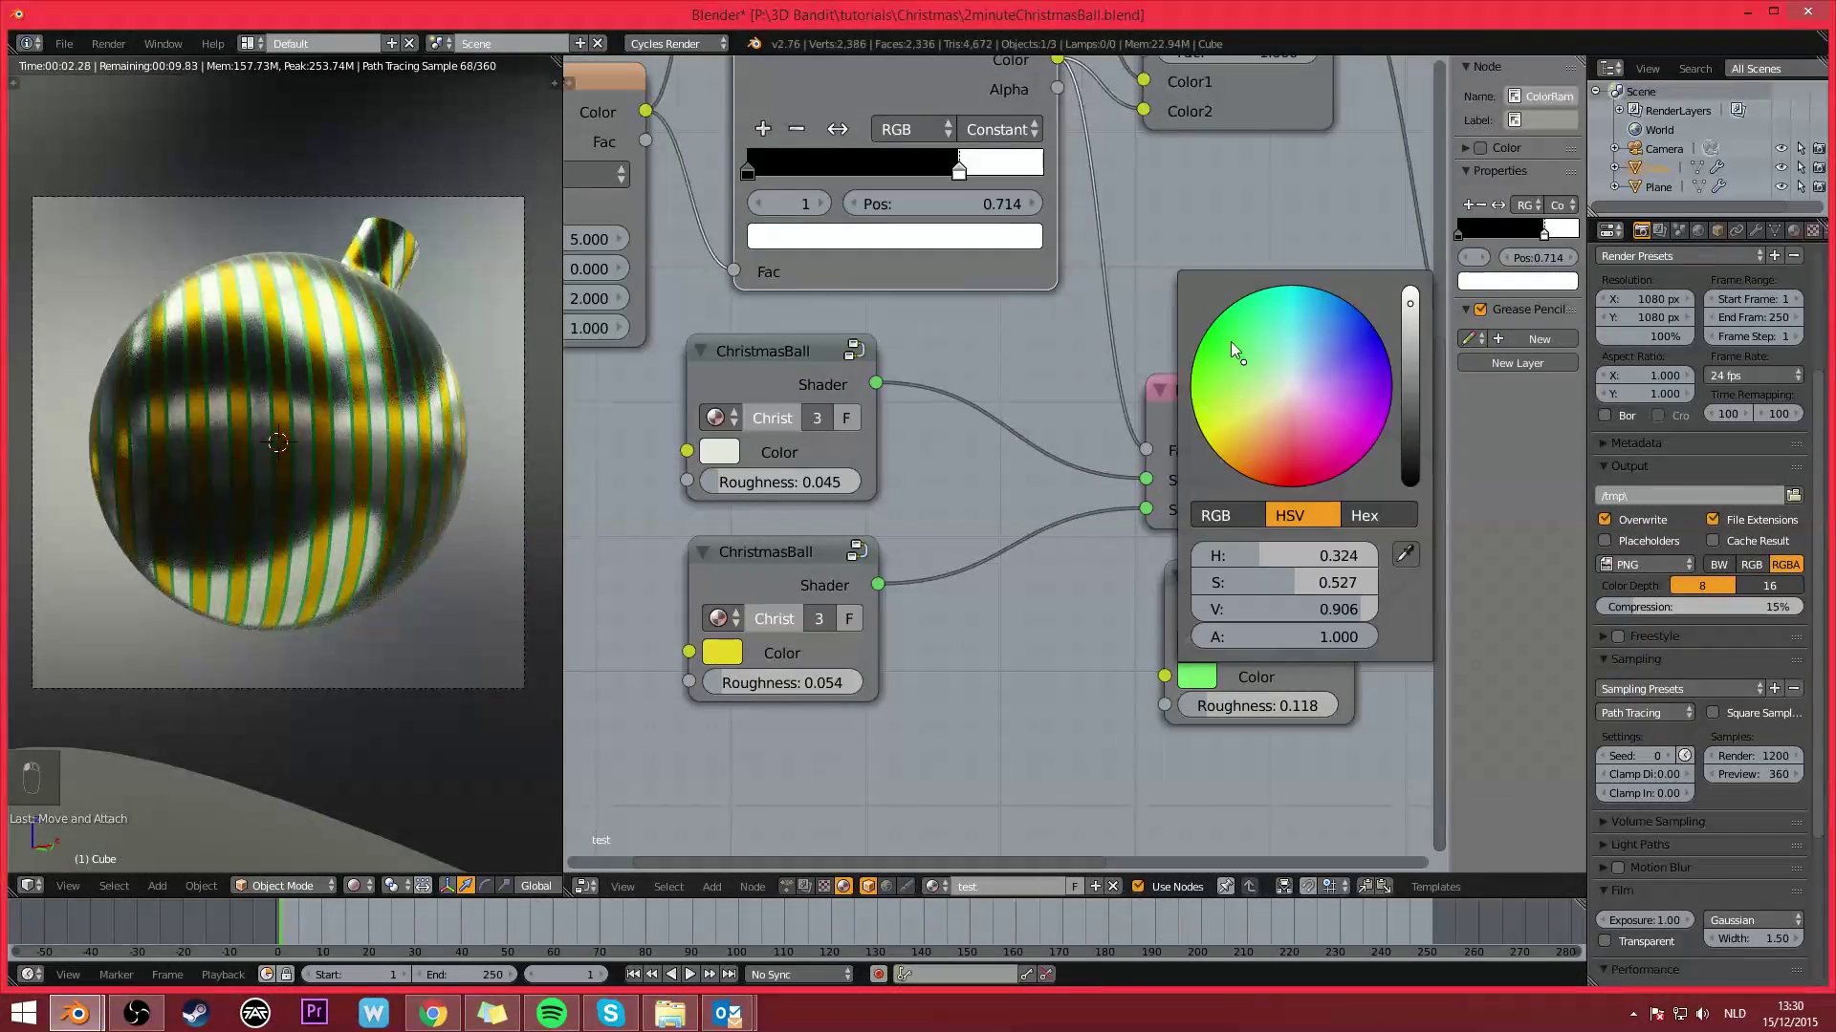
pyautogui.moveTo(1232, 342); pyautogui.dragTo(1289, 472)
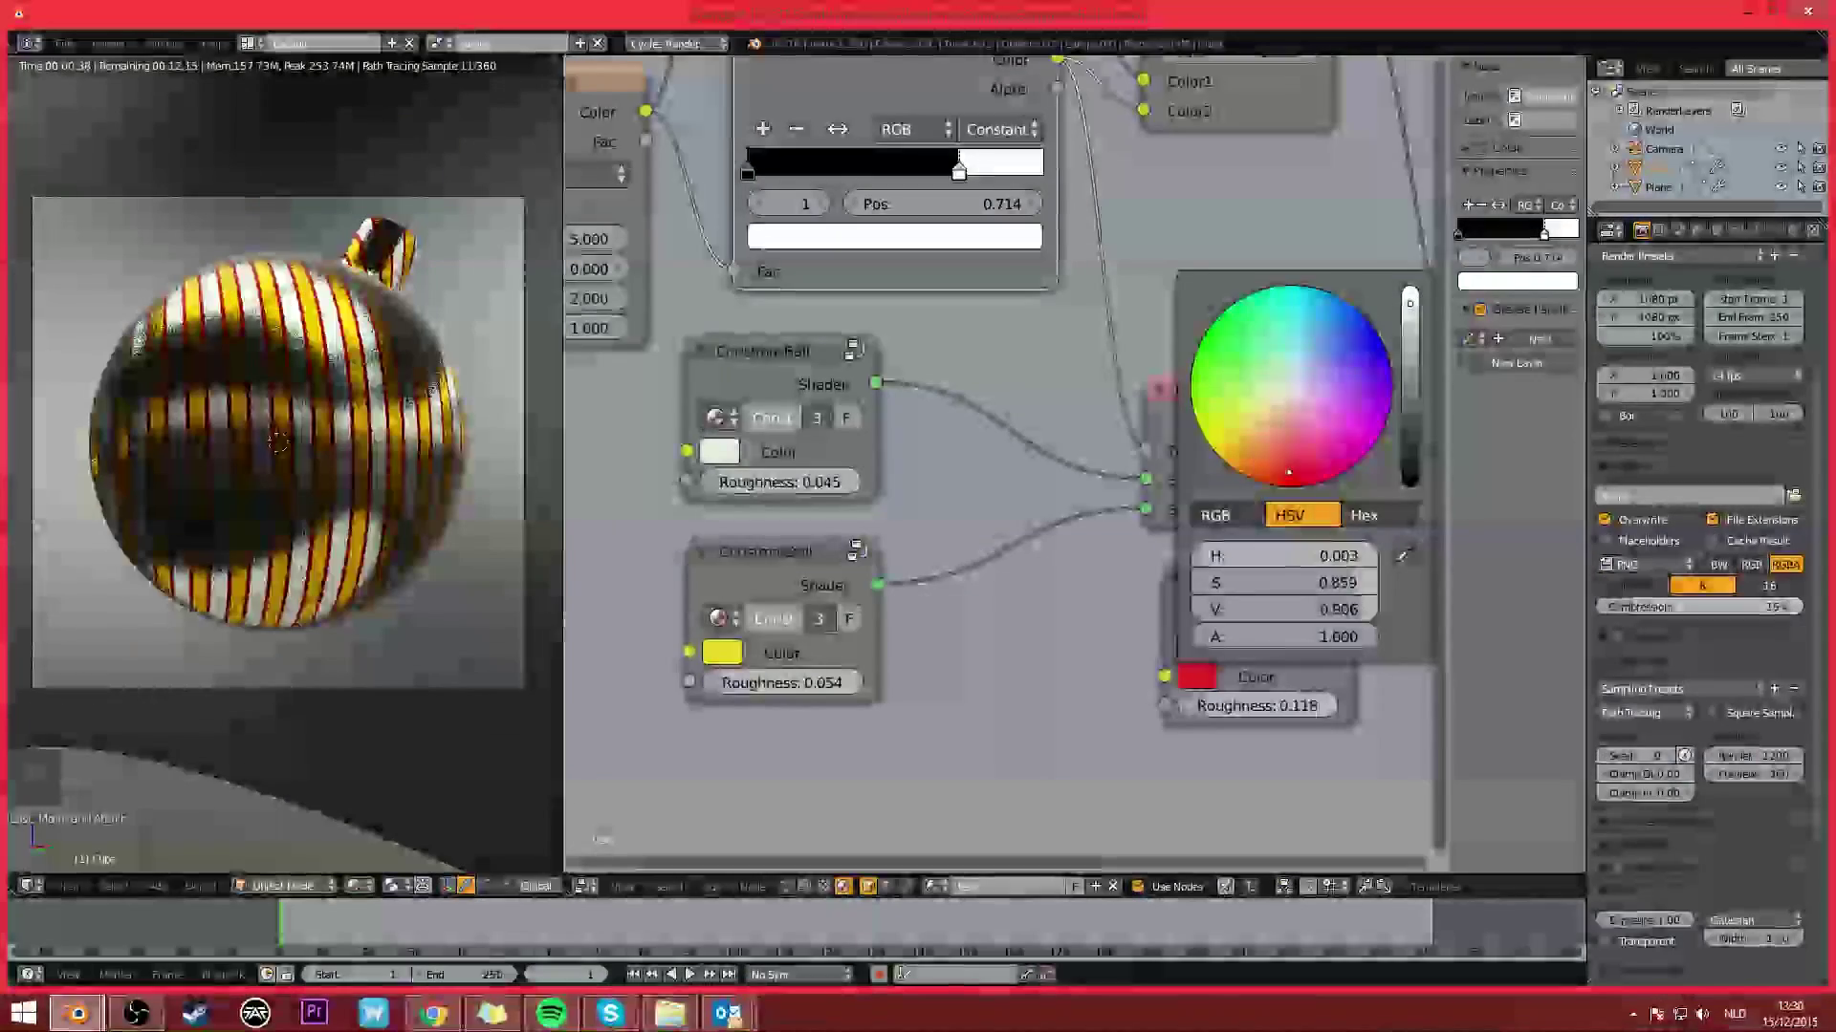
pyautogui.scroll(-2, 954, 547)
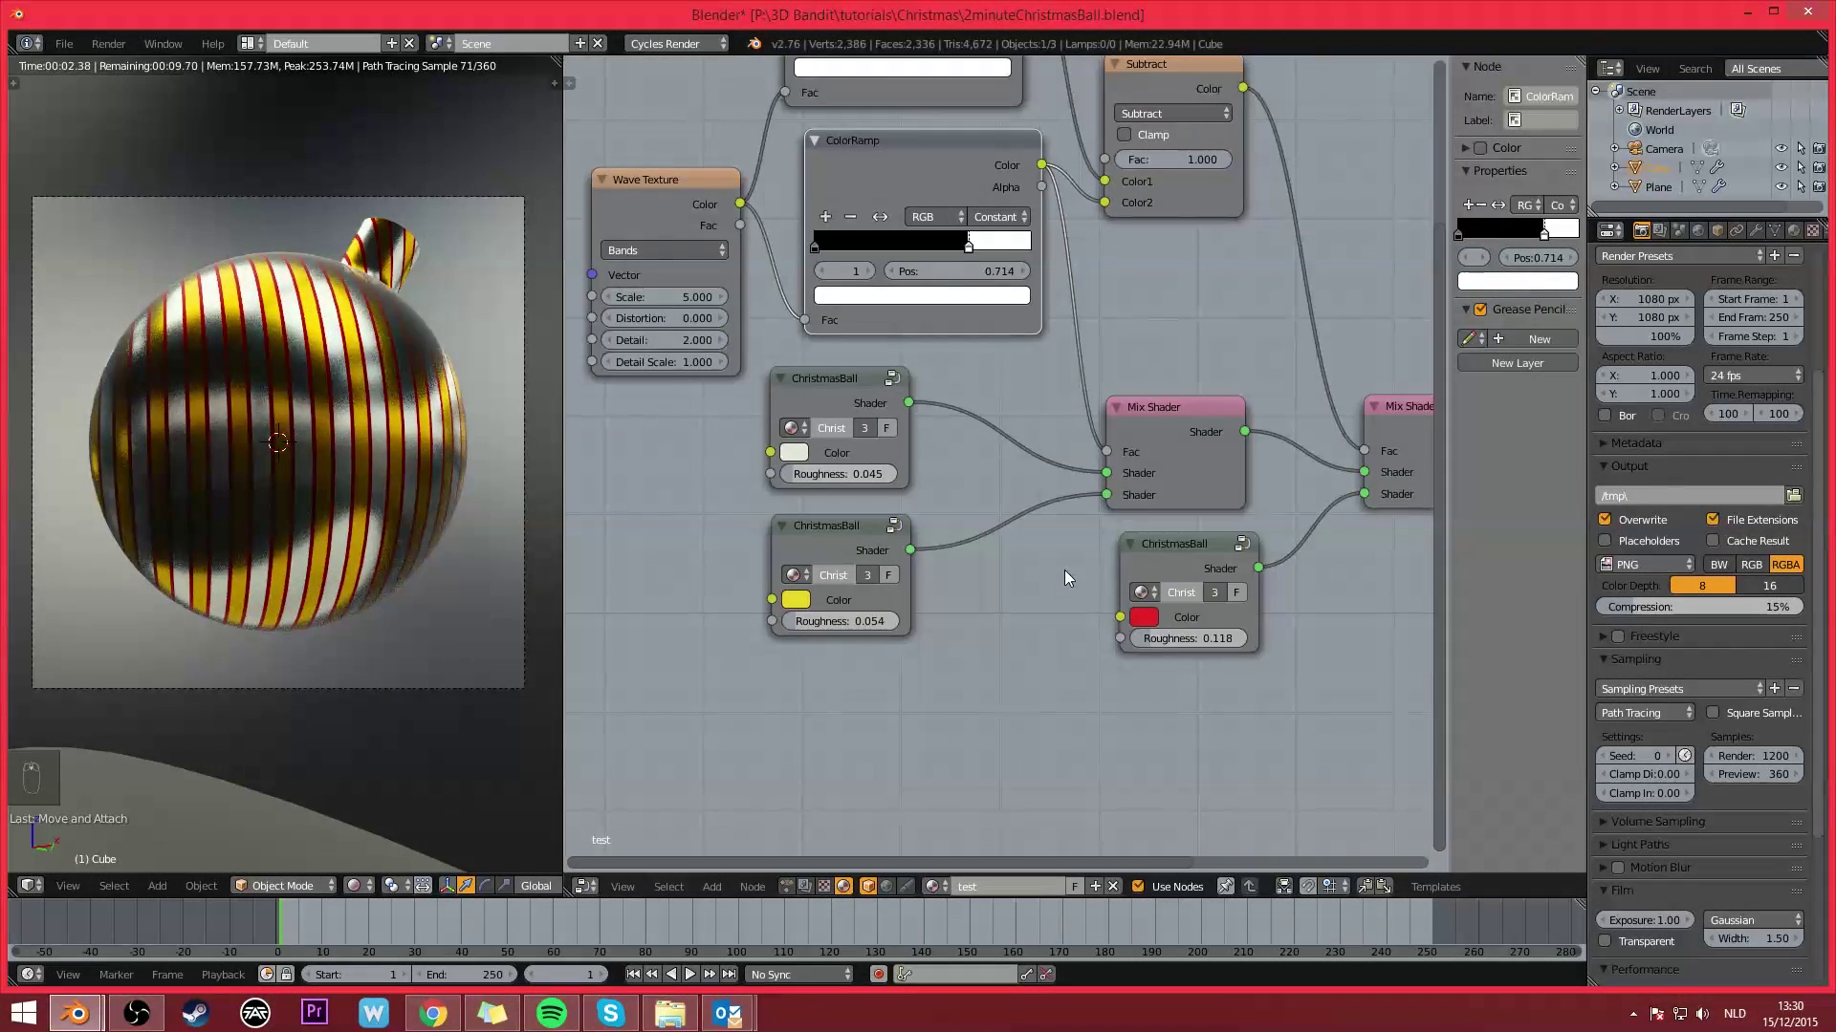
# Step: Try a Distortion of 16.4 on the Wave Texture node to make the stripes wavy
pyautogui.moveTo(1142, 600); pyautogui.dragTo(1237, 743, button='middle')
pyautogui.scroll(2, 876, 479)
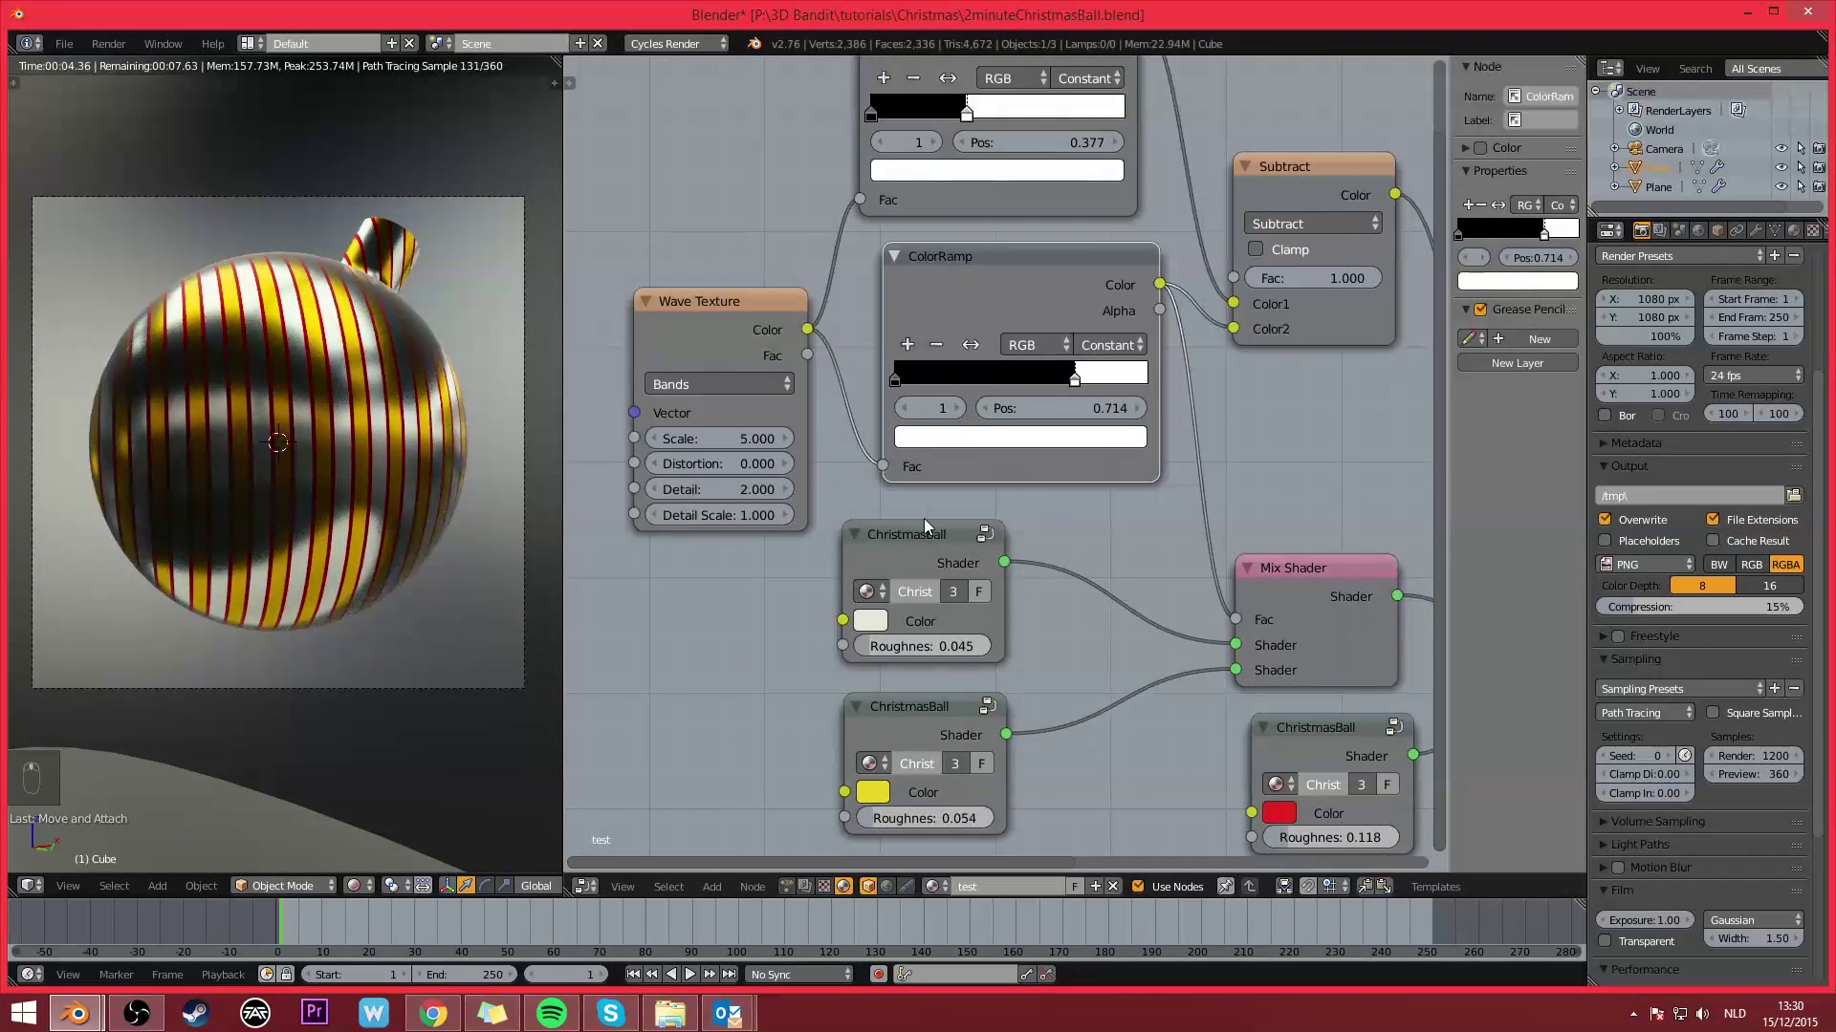
pyautogui.moveTo(923, 518); pyautogui.dragTo(963, 544, button='middle')
pyautogui.moveTo(757, 490)
pyautogui.mouseDown()
pyautogui.moveTo(853, 490)
pyautogui.moveTo(801, 490)
pyautogui.moveTo(829, 489)
pyautogui.mouseUp()
pyautogui.moveTo(934, 598)
pyautogui.mouseDown(button='middle')
pyautogui.moveTo(863, 539)
pyautogui.moveTo(979, 636)
pyautogui.mouseUp(button='middle')
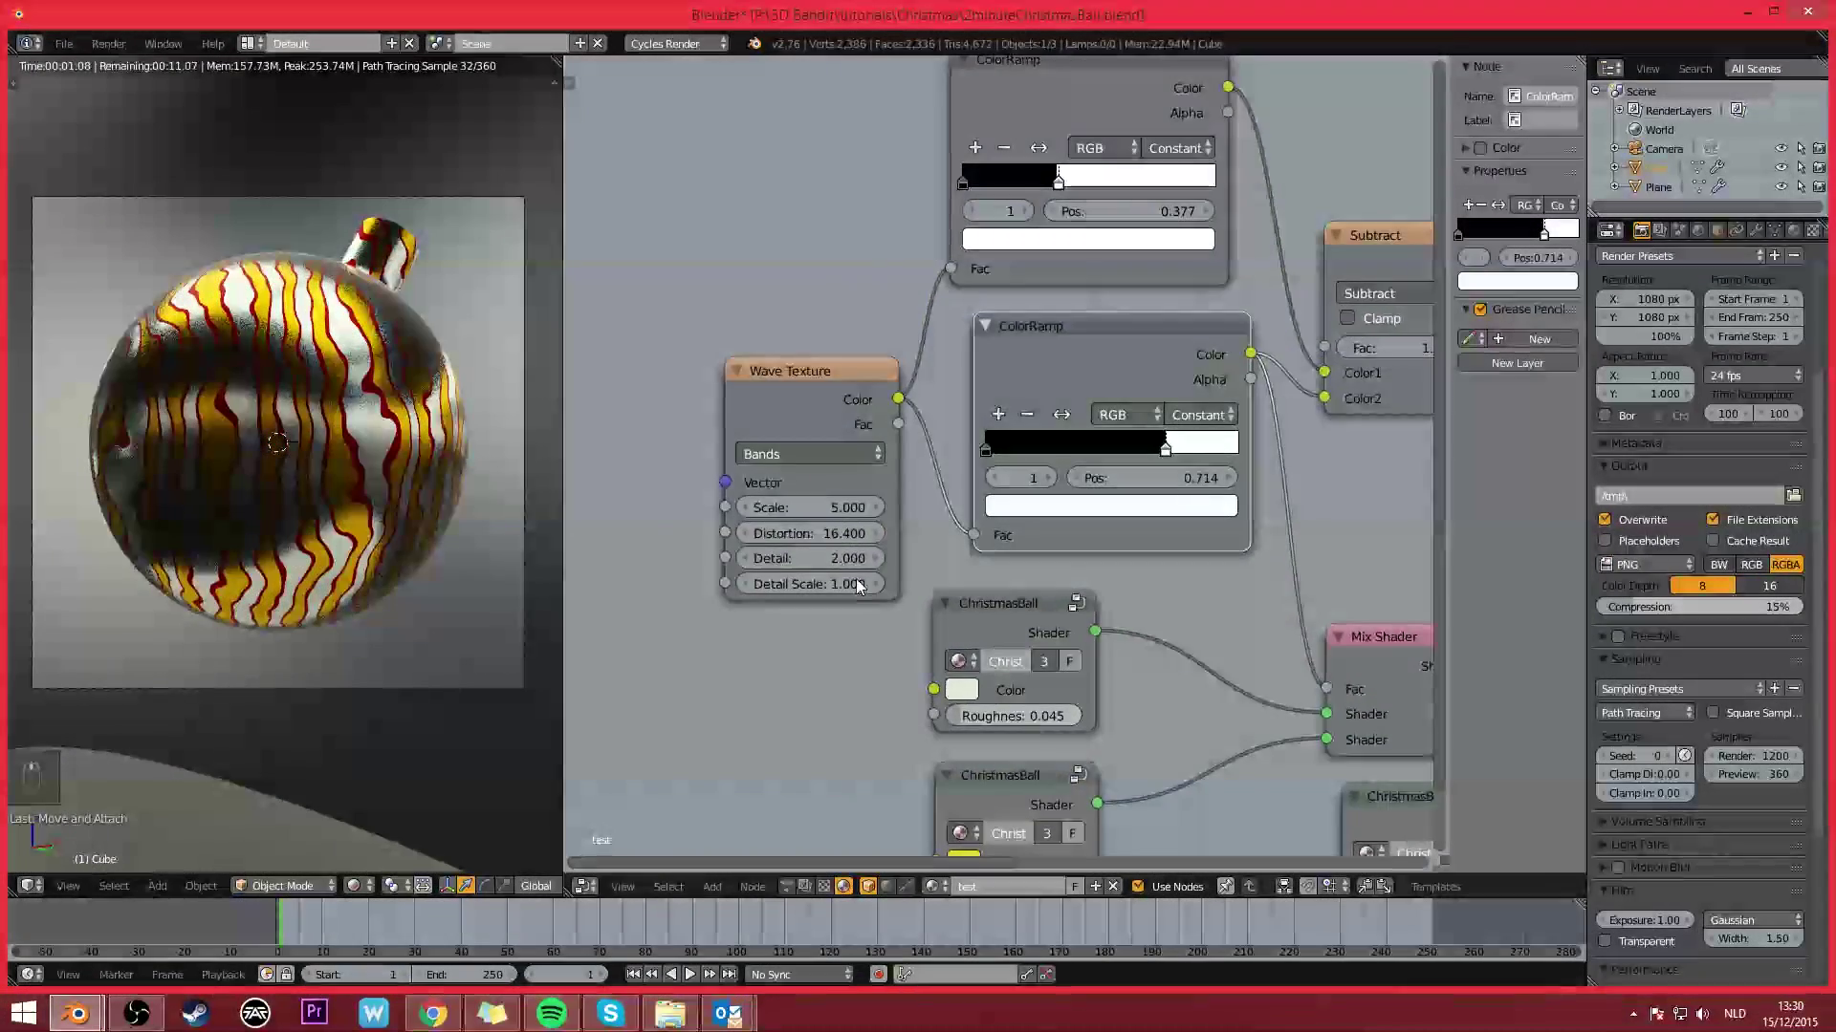
# Step: Lower the Wave Texture's Distortion to 13.3 and reset it to 0 for straight stripes
pyautogui.scroll(6, 858, 576)
pyautogui.moveTo(724, 580); pyautogui.dragTo(816, 579, button='middle')
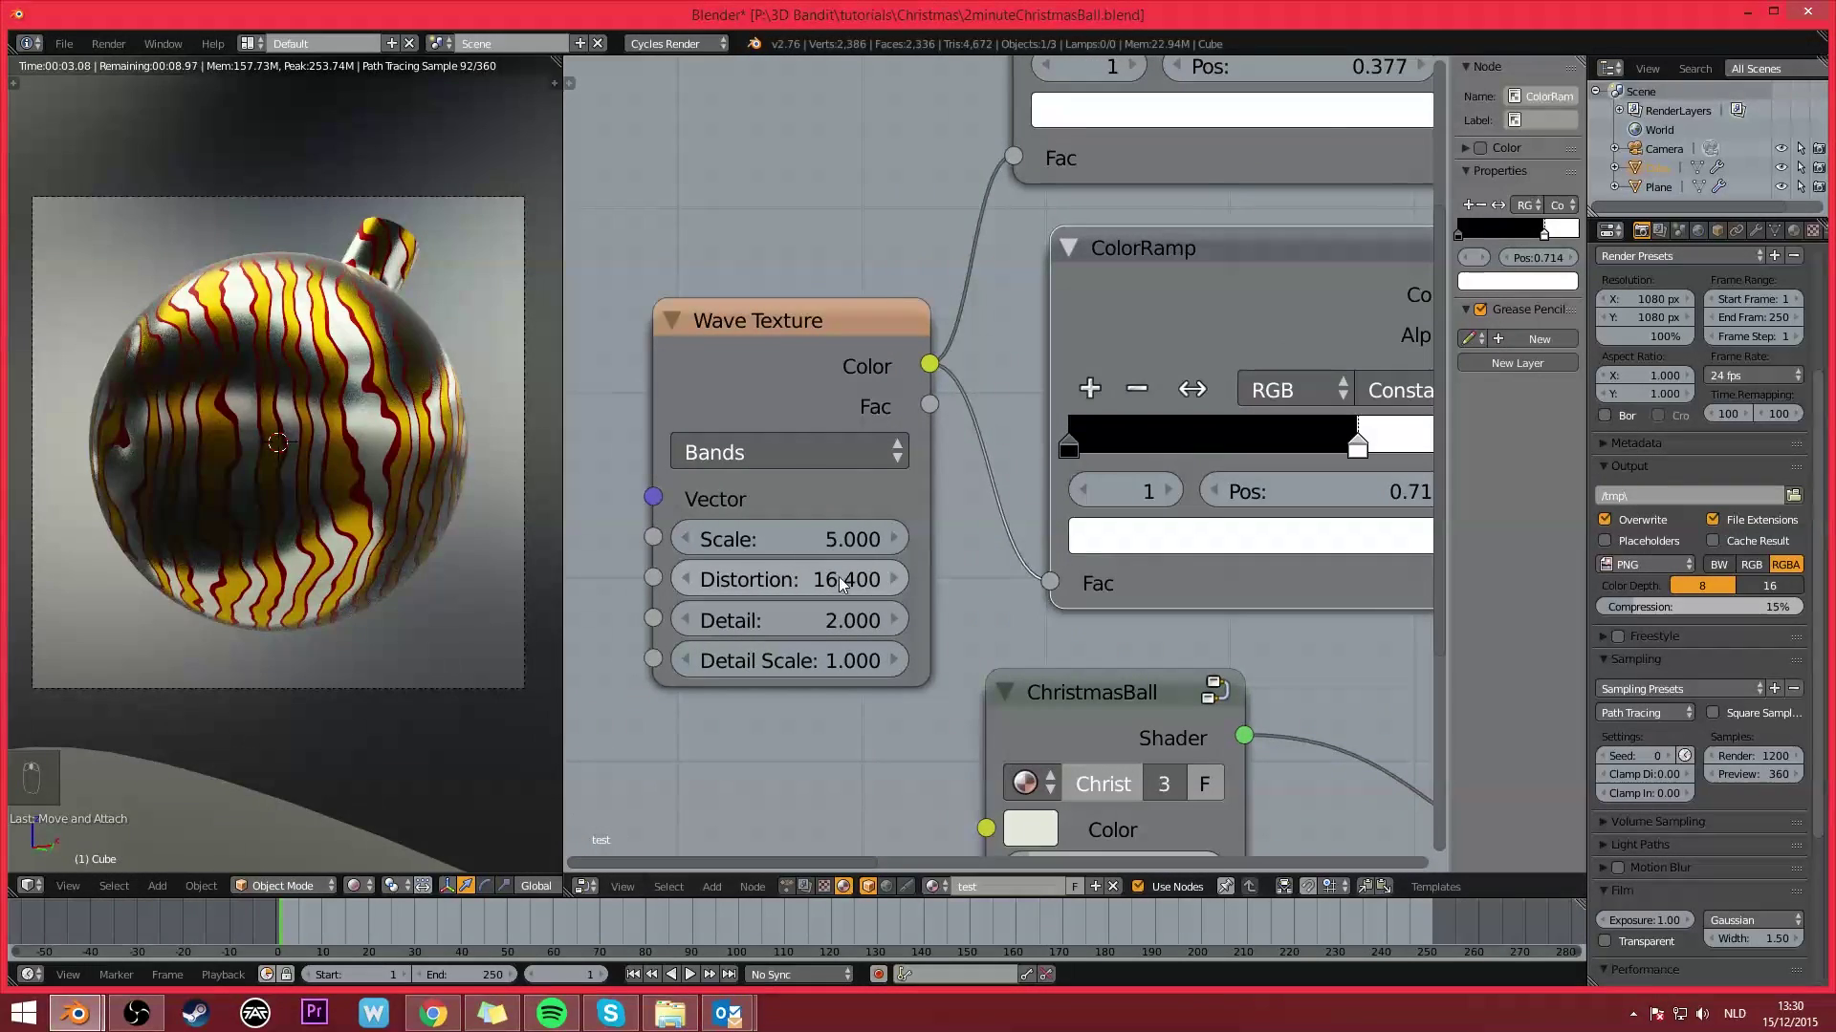
pyautogui.moveTo(828, 585); pyautogui.dragTo(799, 585)
pyautogui.click(828, 587)
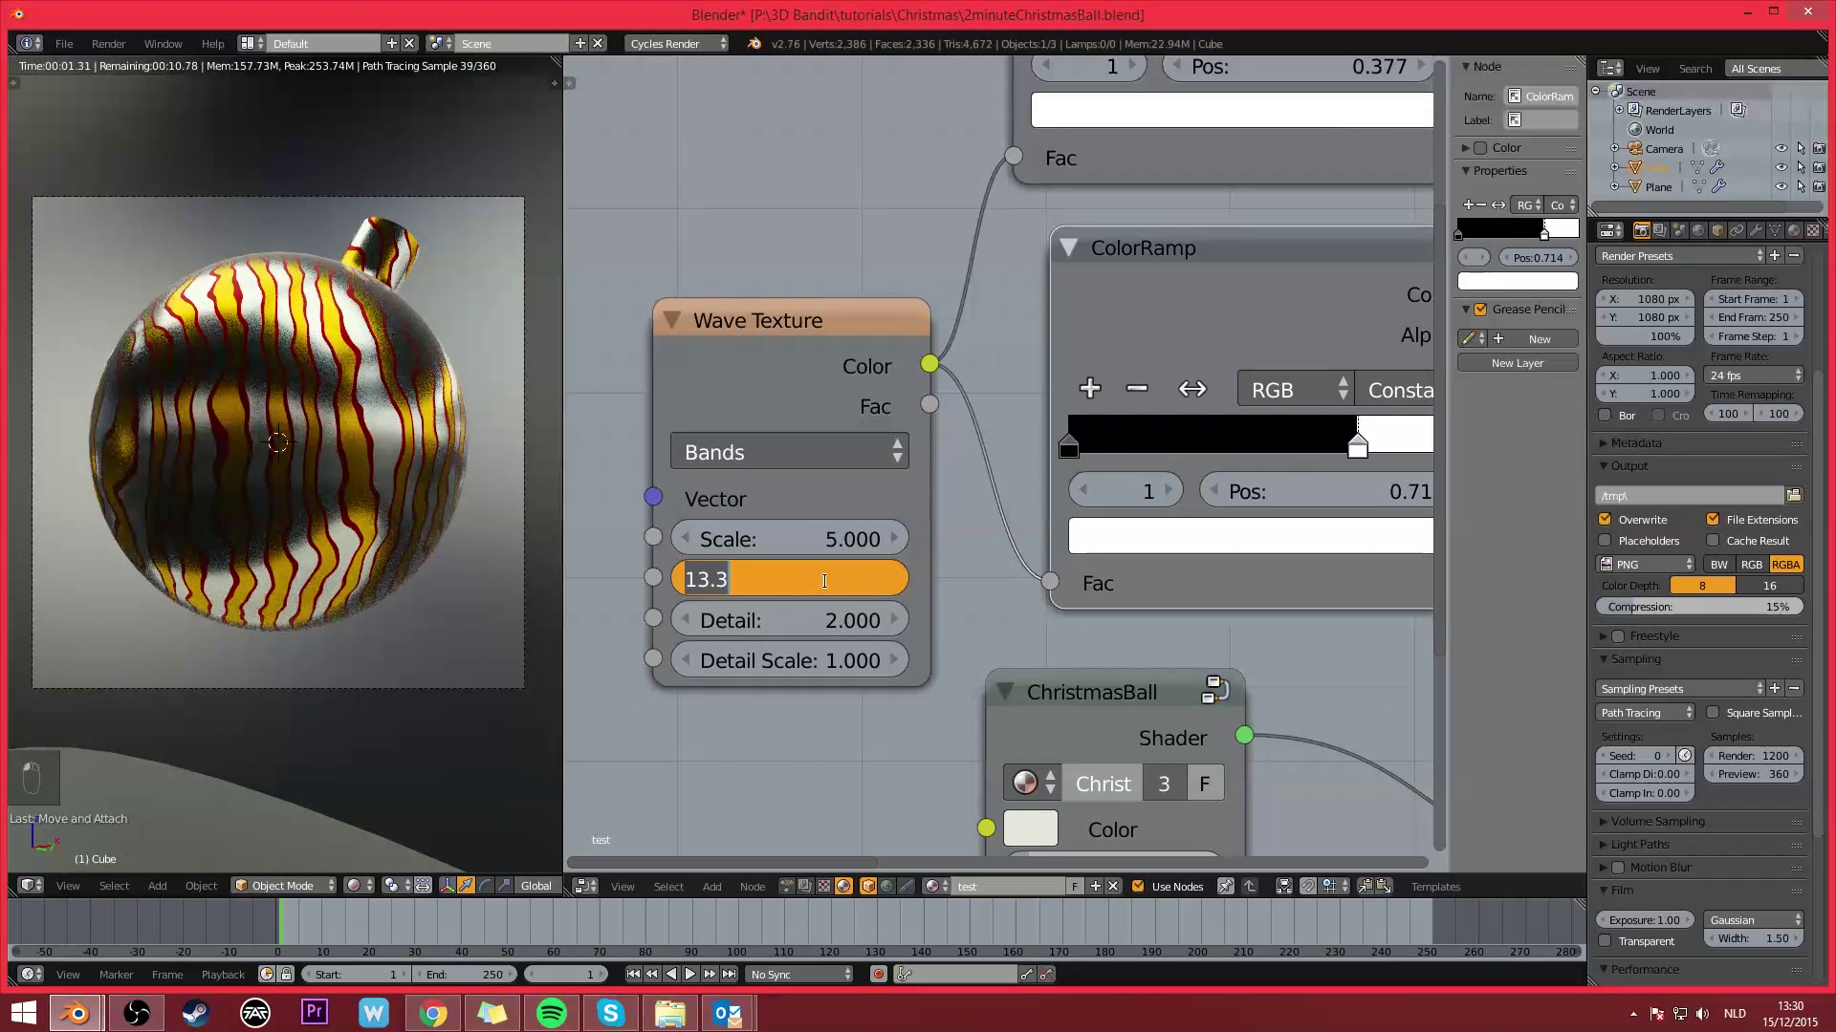
pyautogui.write('0')
pyautogui.press('Return')
# Step: Select the Wave Texture node
pyautogui.scroll(-3, 1053, 439)
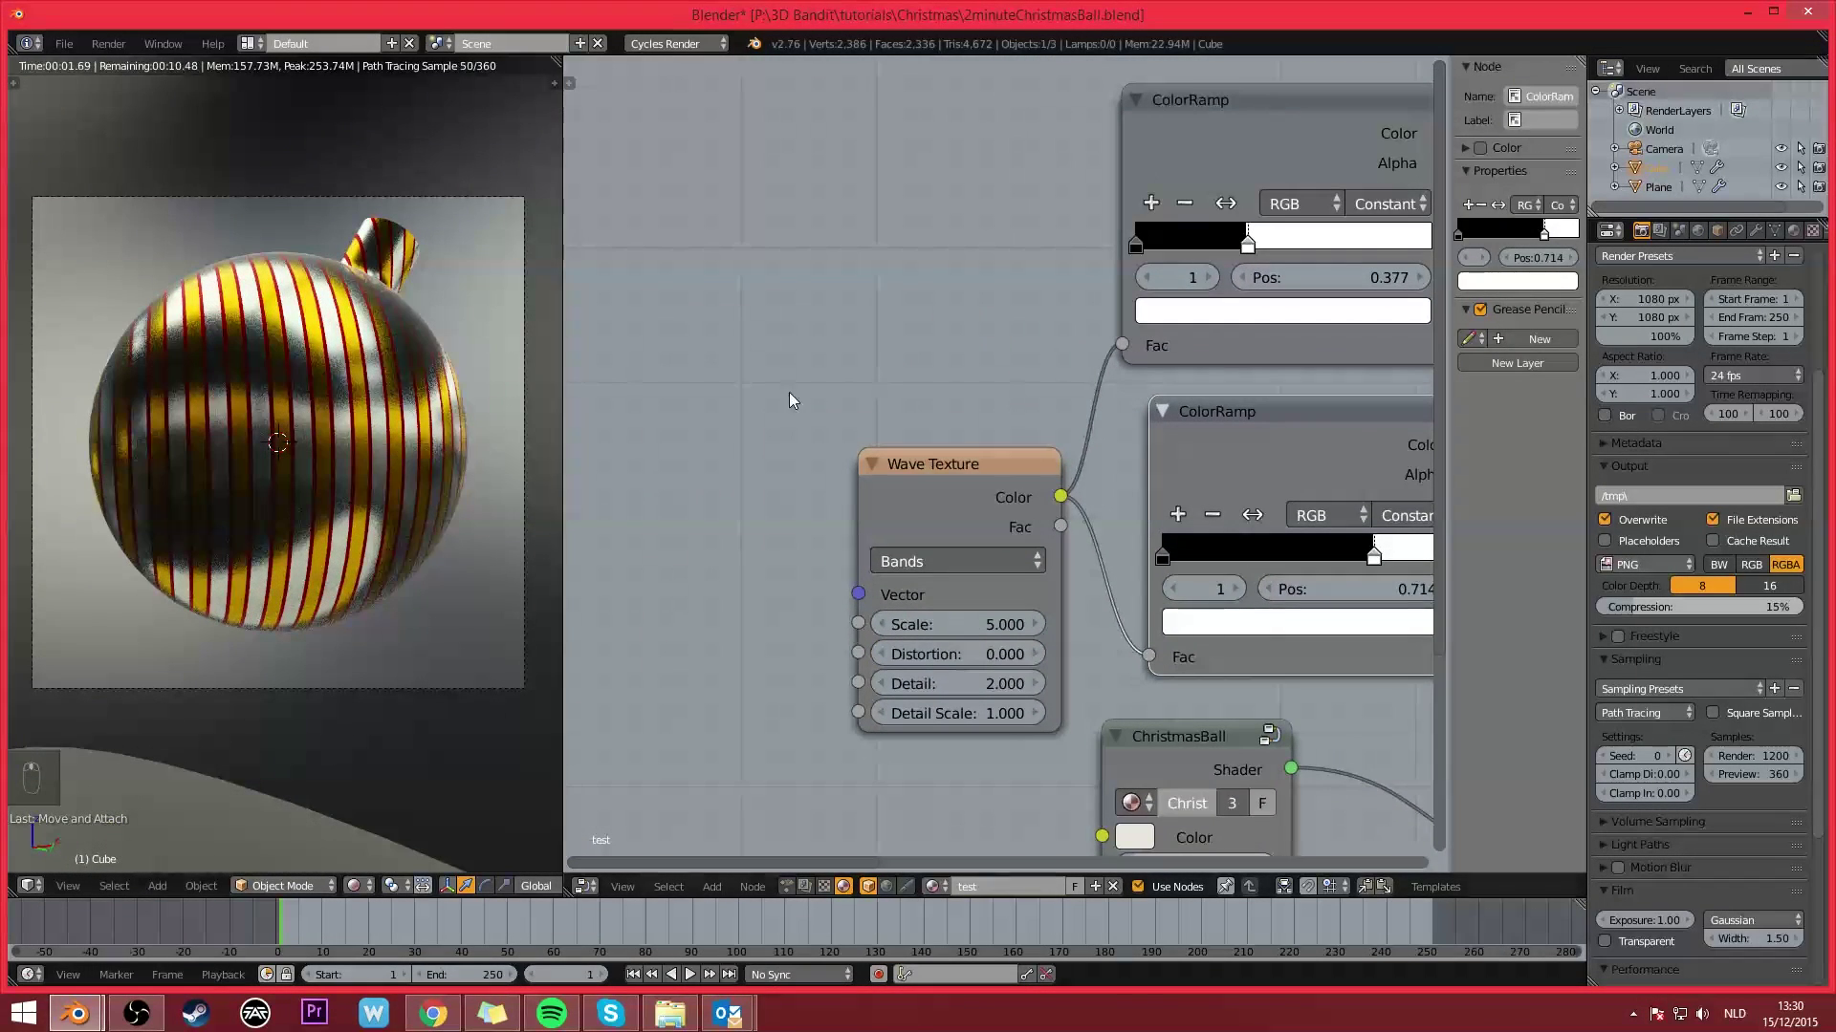
pyautogui.click(925, 469)
pyautogui.scroll(-2, 946, 457)
pyautogui.moveTo(952, 452); pyautogui.dragTo(697, 381, button='middle')
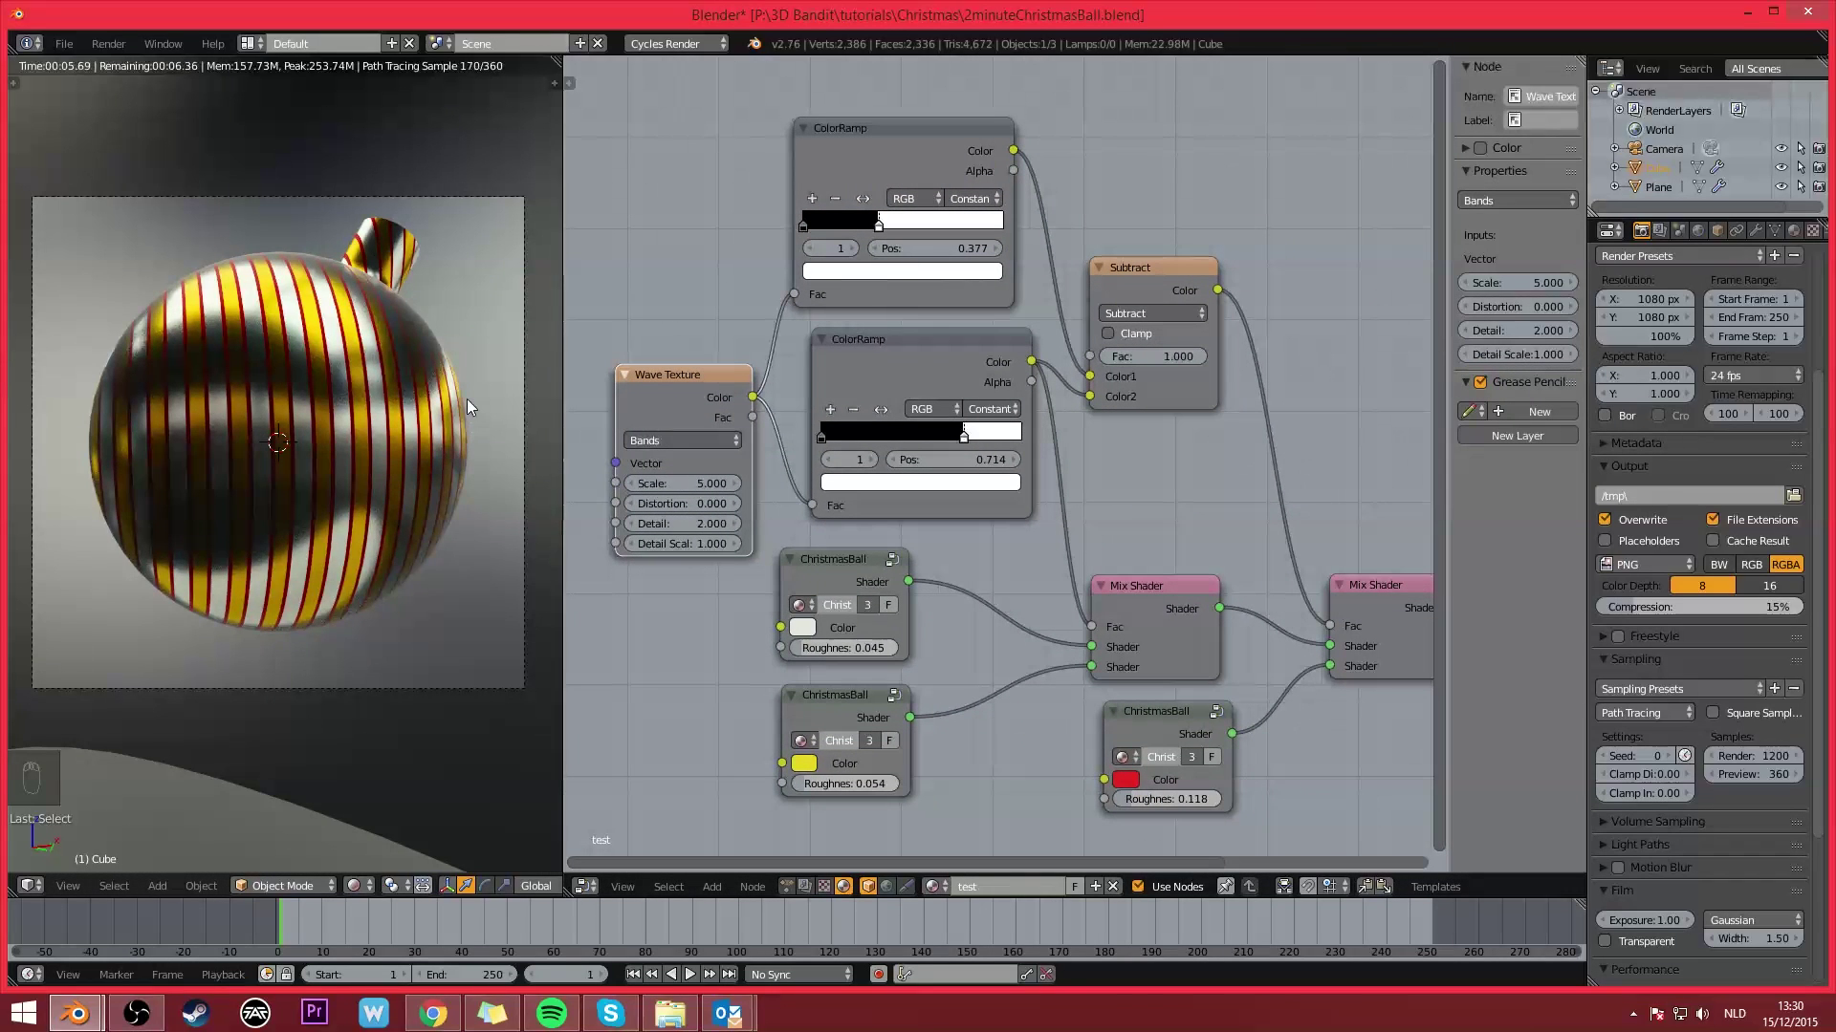
# Step: Copy the yellow ChristmasBall node's color onto the red ChristmasBall node feeding the last Mix Shader
pyautogui.scroll(1, 1002, 587)
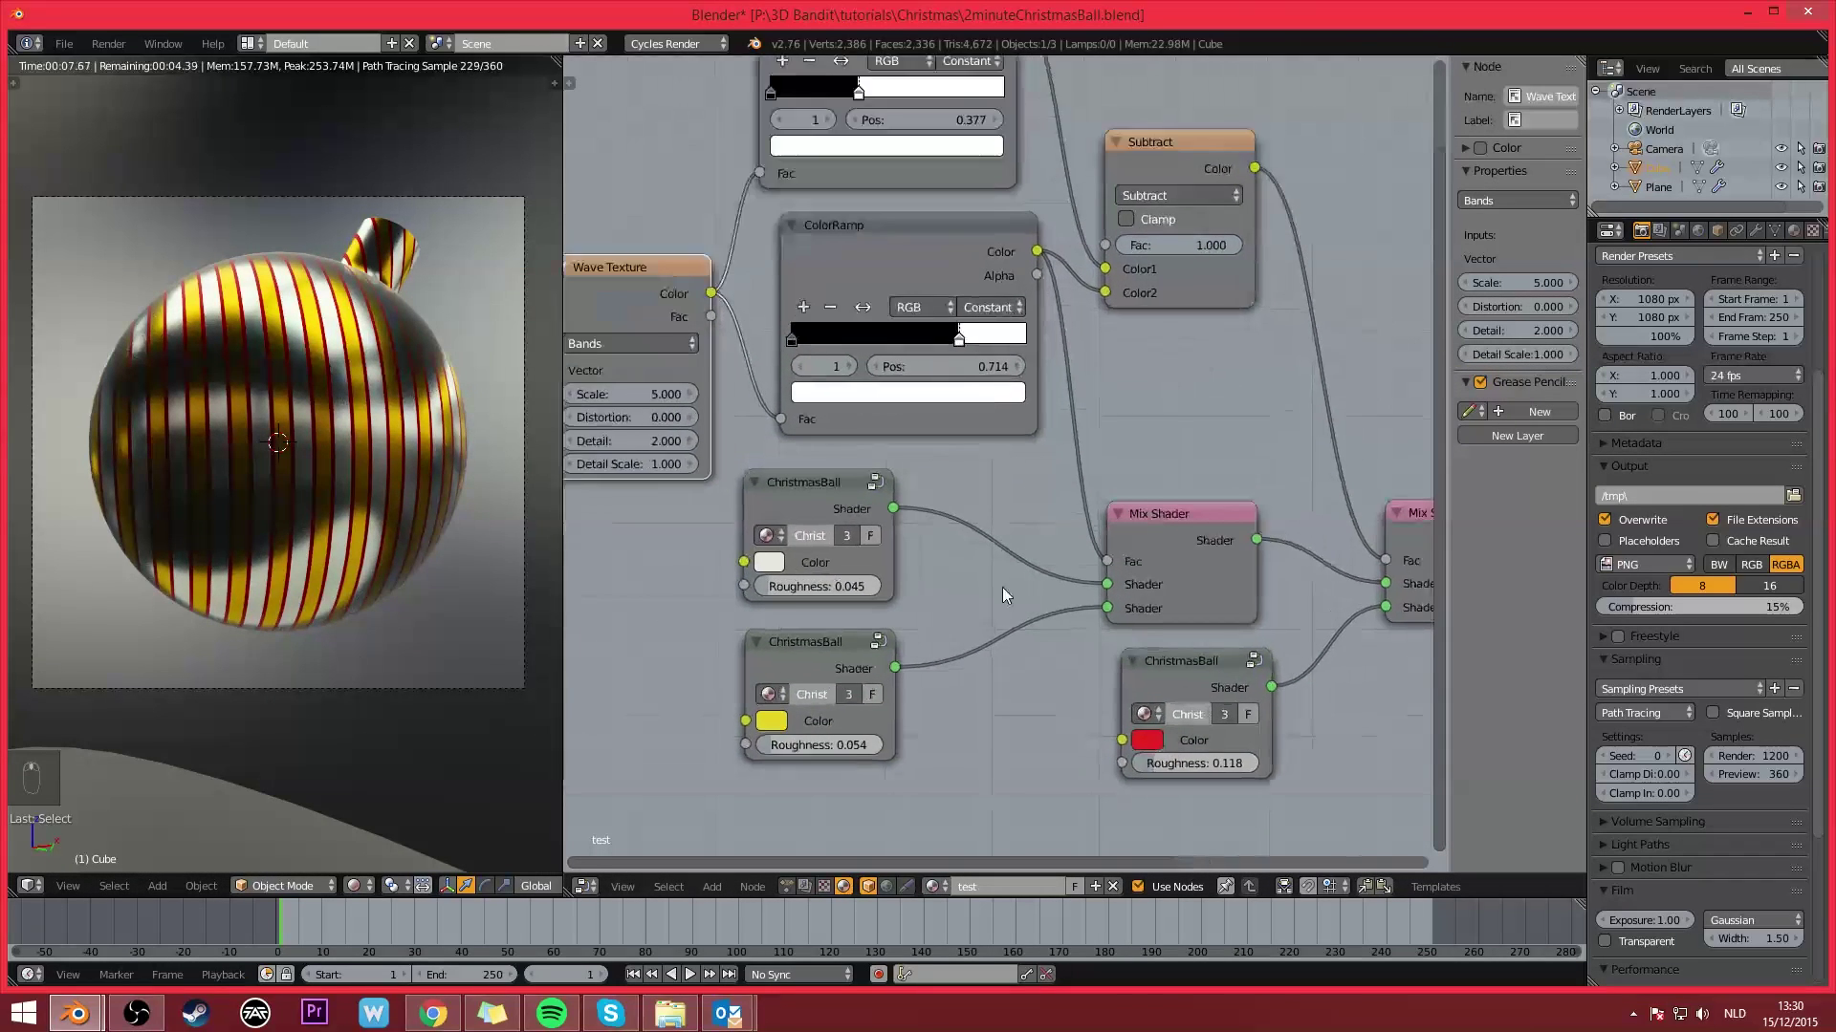
pyautogui.scroll(1, 1002, 587)
pyautogui.moveTo(1002, 587); pyautogui.dragTo(939, 523, button='middle')
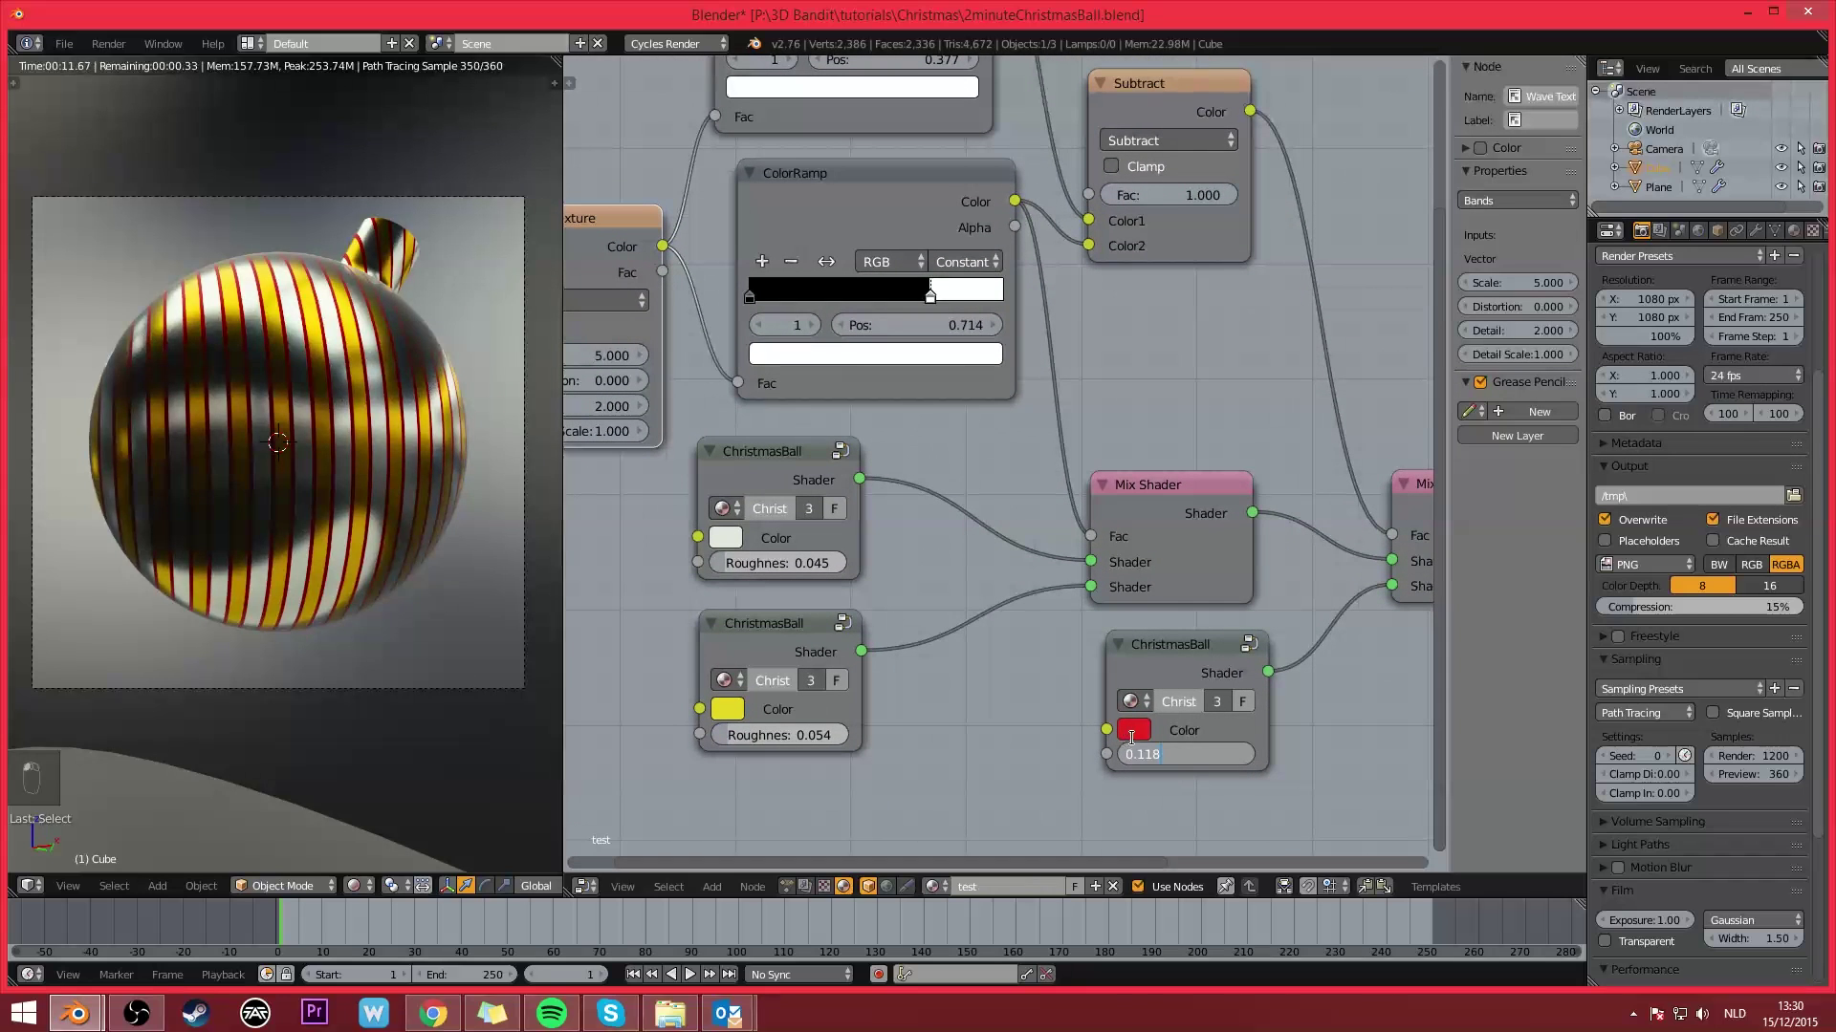
pyautogui.press('Return')
pyautogui.hotkey('ctrl', 'c')
pyautogui.hotkey('ctrl', 'v')
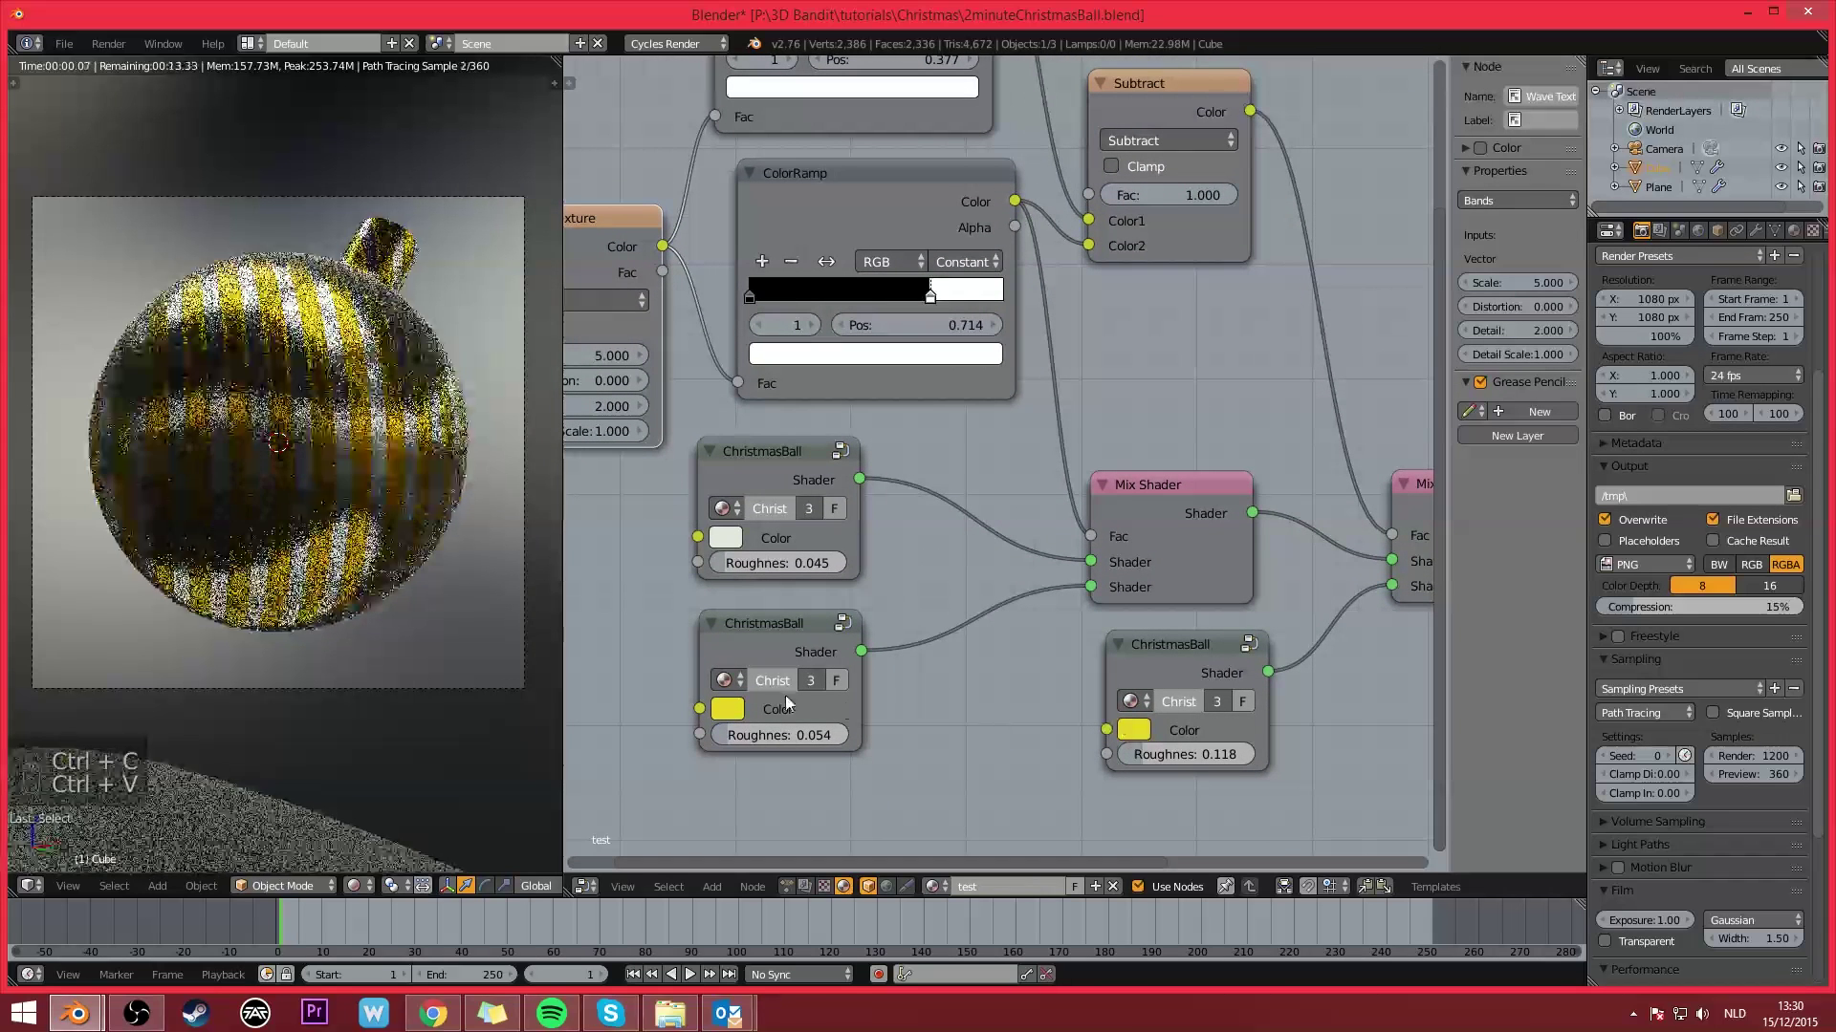
# Step: Recolor the lower ChristmasBall node feeding the first Mix Shader crimson red
pyautogui.click(737, 698)
pyautogui.click(814, 535)
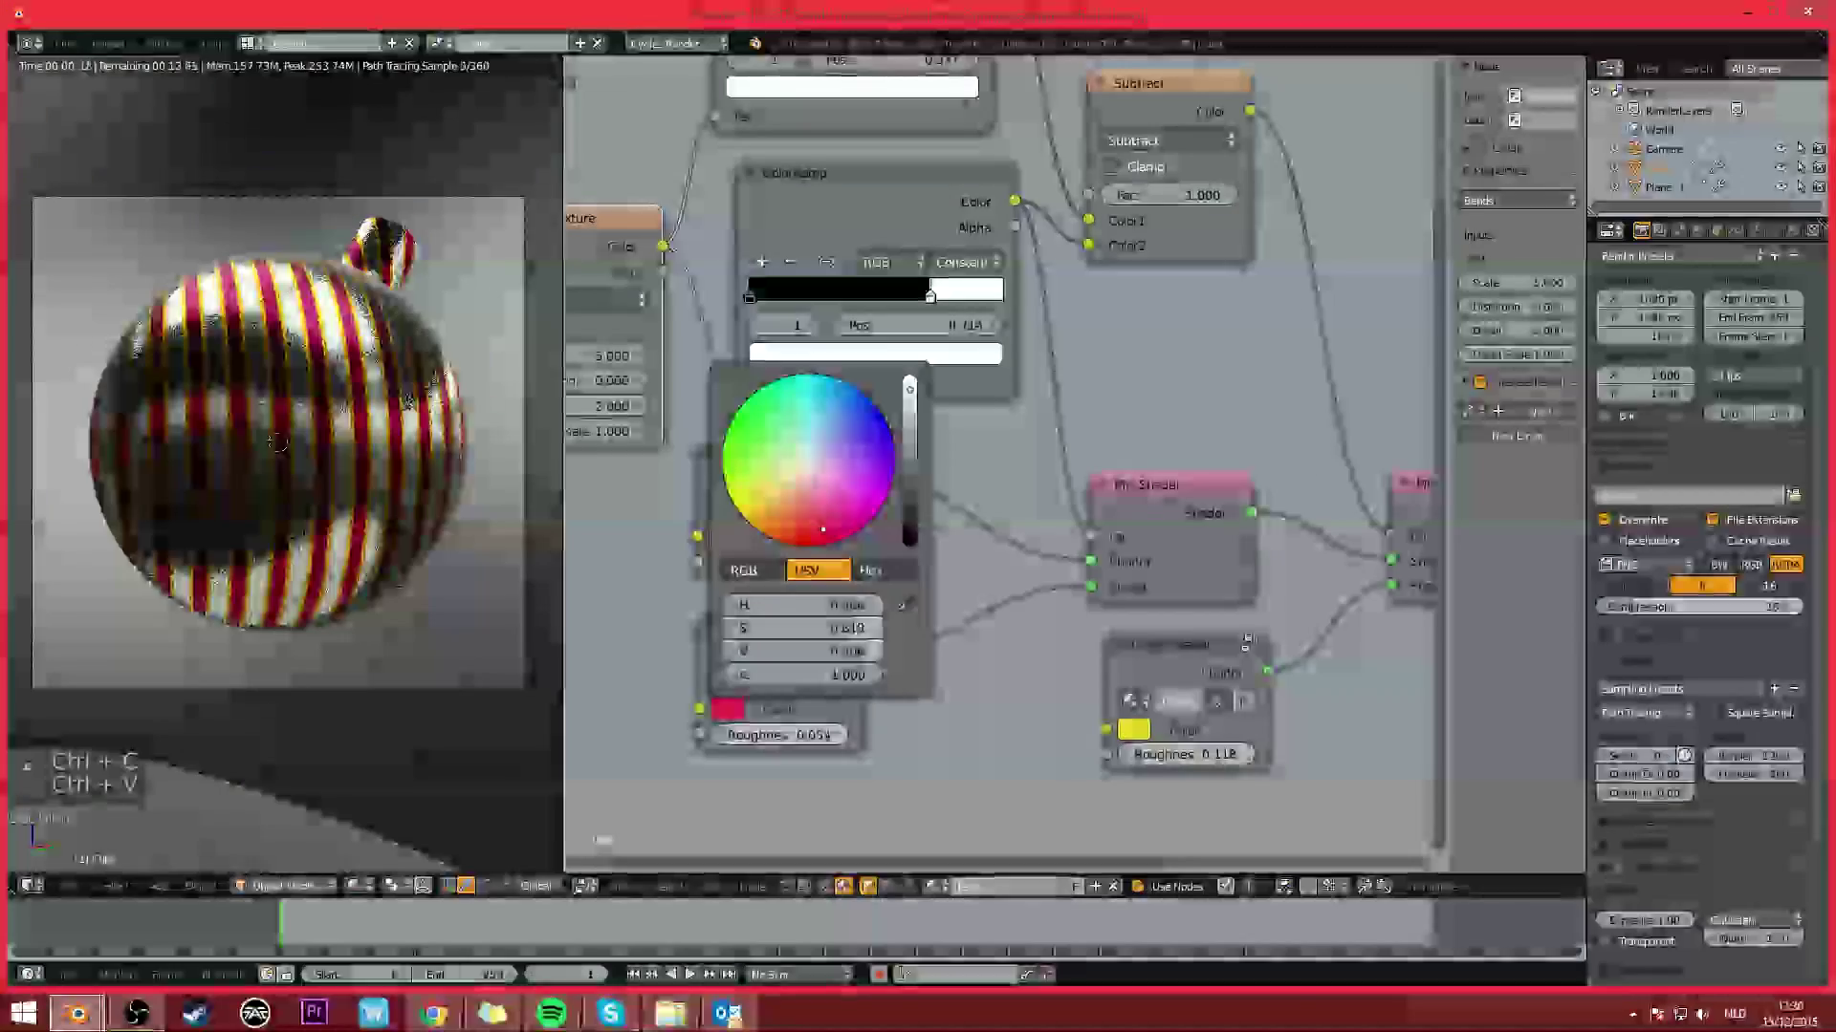
pyautogui.click(742, 716)
pyautogui.moveTo(835, 526); pyautogui.dragTo(822, 532)
# Step: Move the white stop of the lower ColorRamp to 0.614 and that of the upper ColorRamp to 0.227
pyautogui.scroll(-3, 1043, 530)
pyautogui.moveTo(1044, 531); pyautogui.dragTo(1028, 668, button='middle')
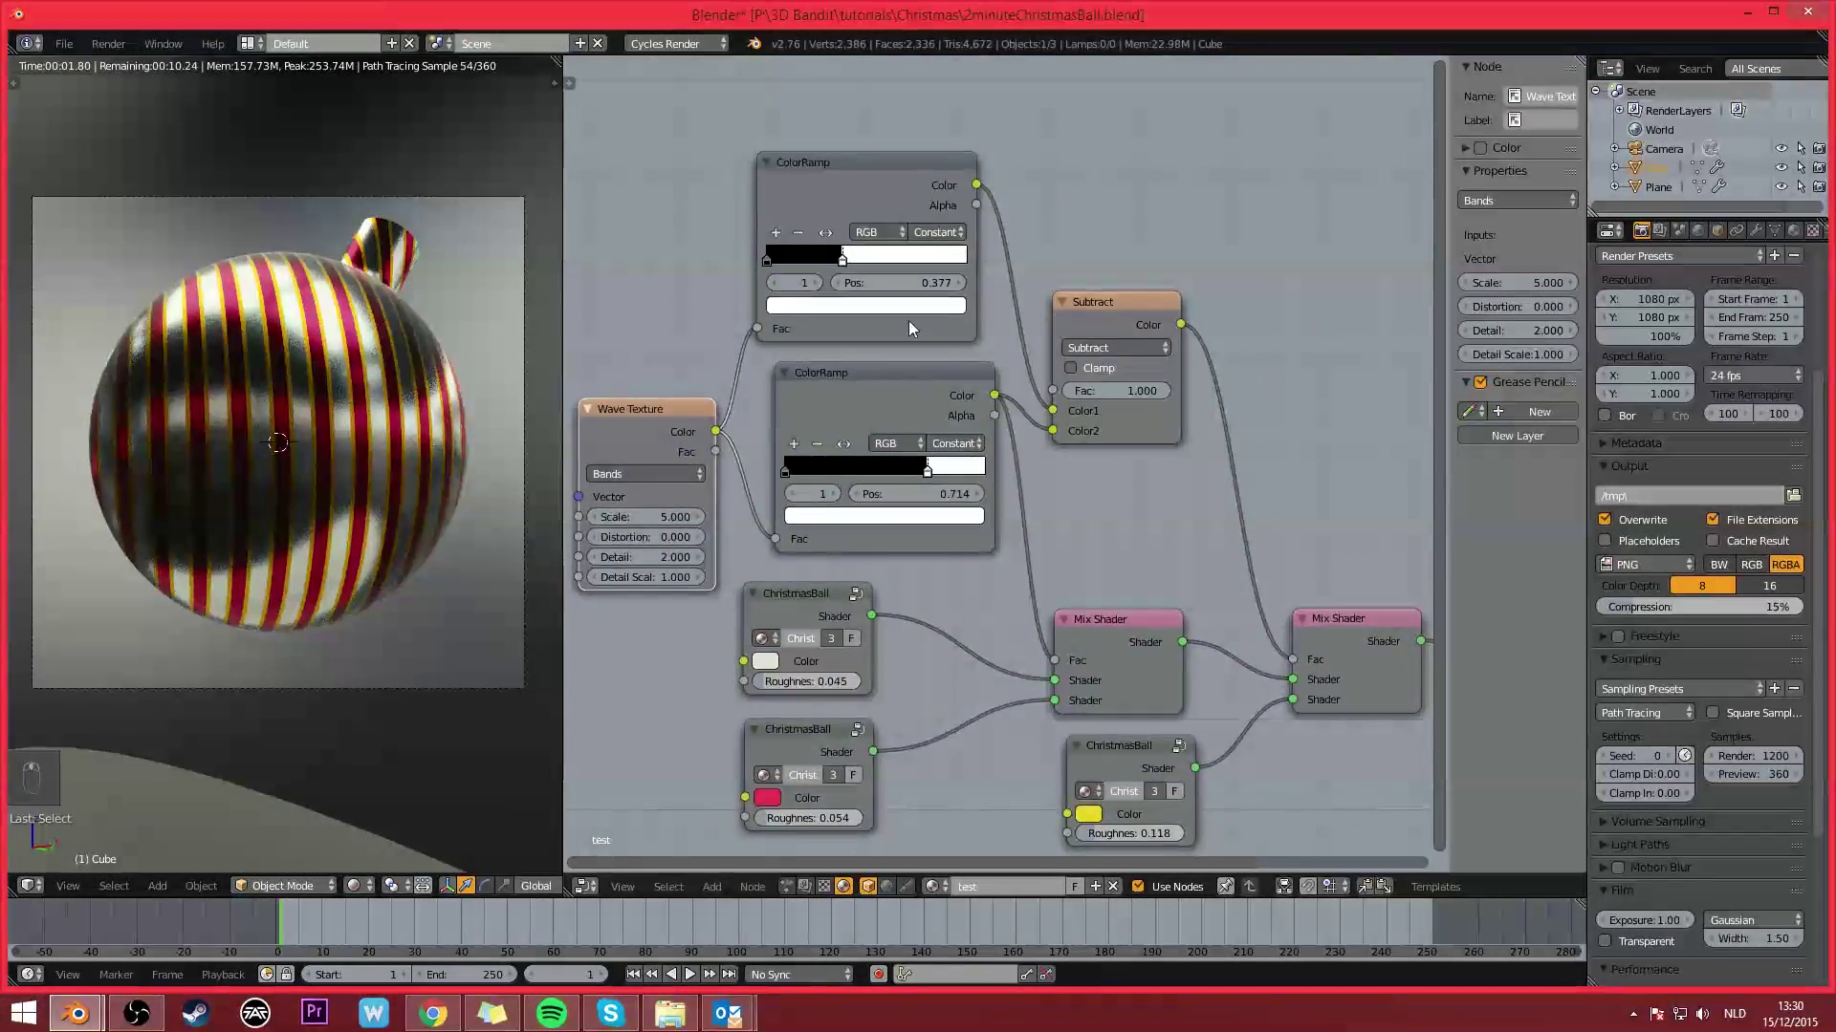
pyautogui.scroll(3, 908, 320)
pyautogui.moveTo(909, 475); pyautogui.dragTo(884, 475)
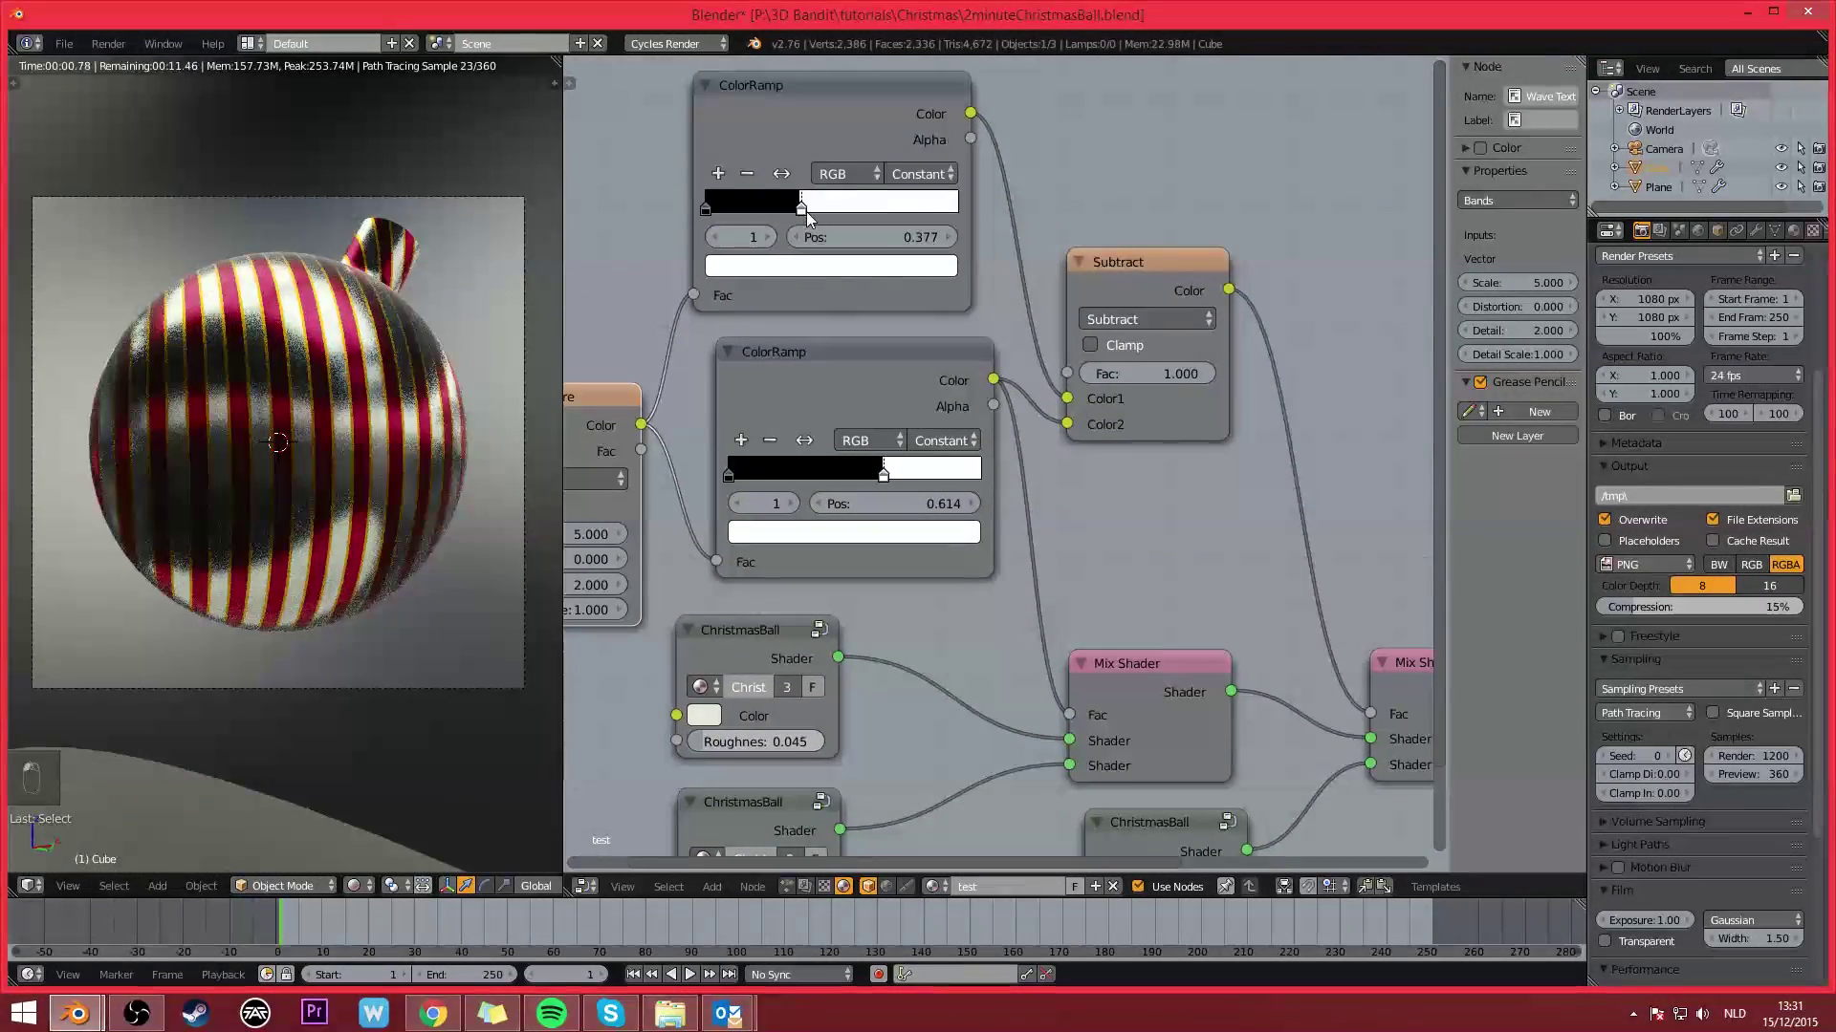
pyautogui.moveTo(806, 210); pyautogui.dragTo(762, 210)
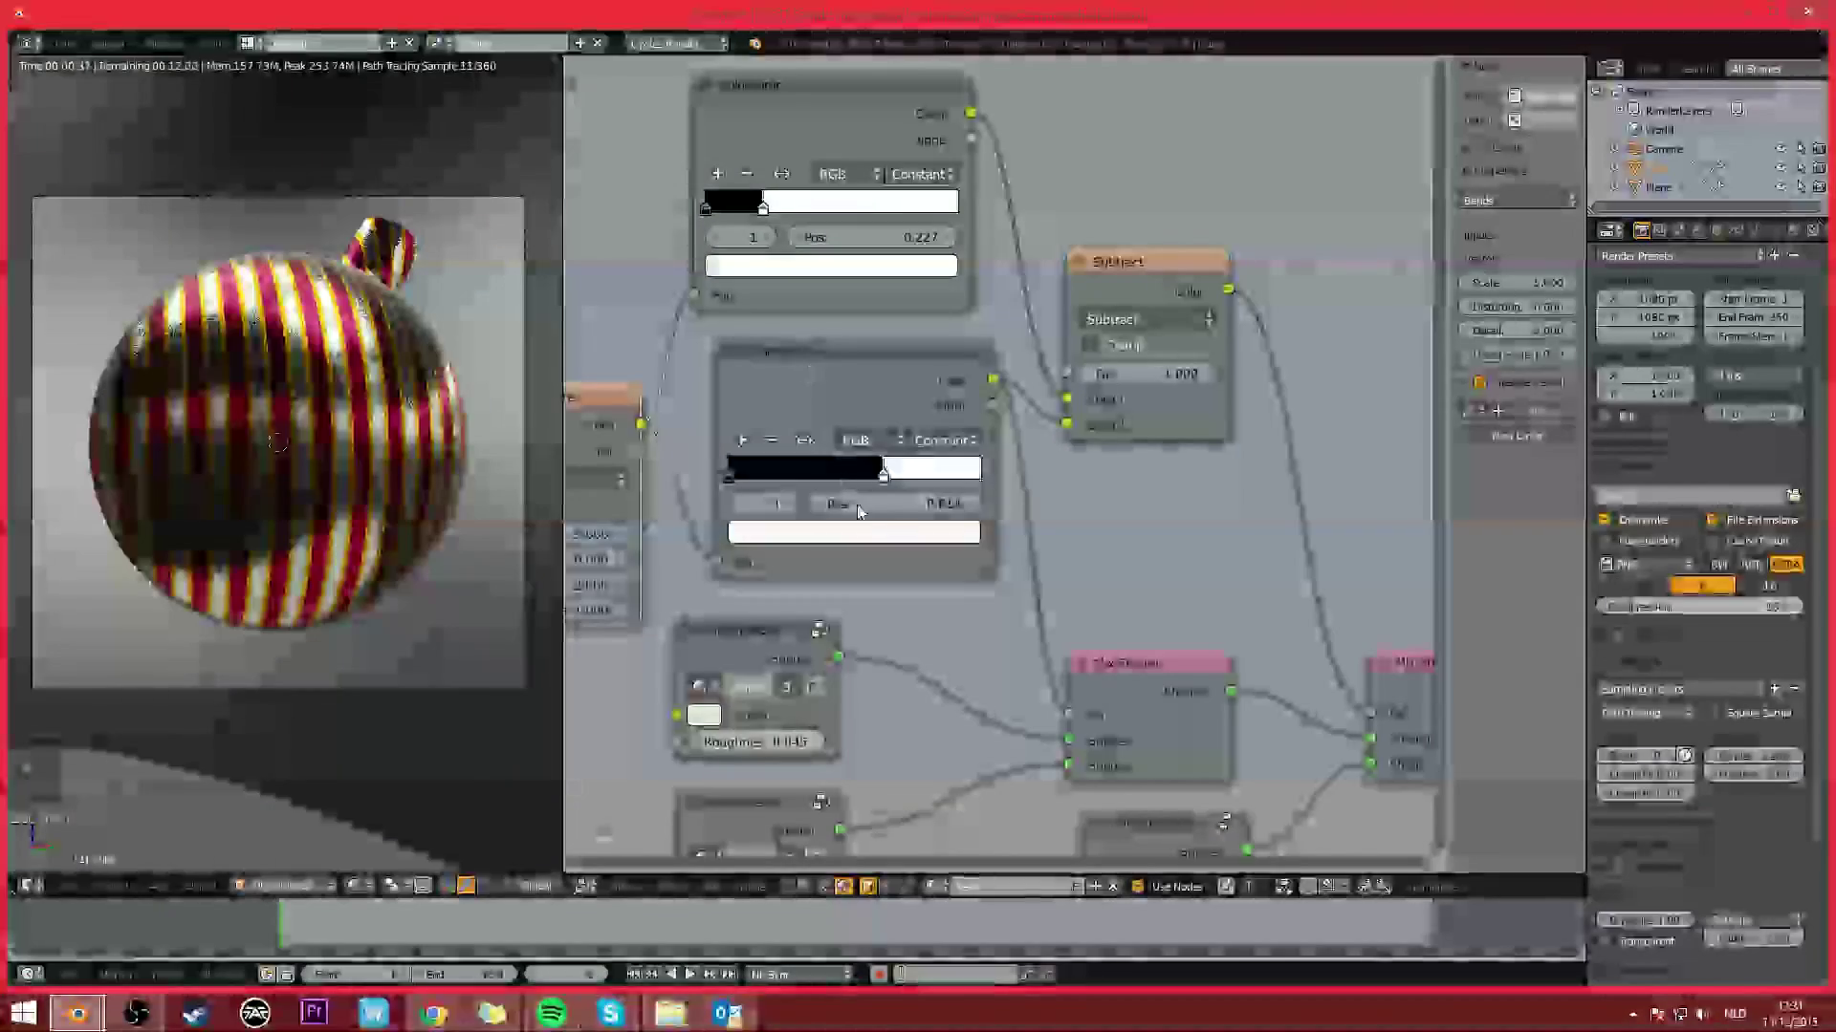
# Step: Add a texture setup with Texture Coordinate and Mapping nodes to the Wave Texture and set the Mapping's X rotation to -67.3°
pyautogui.scroll(-3, 1047, 605)
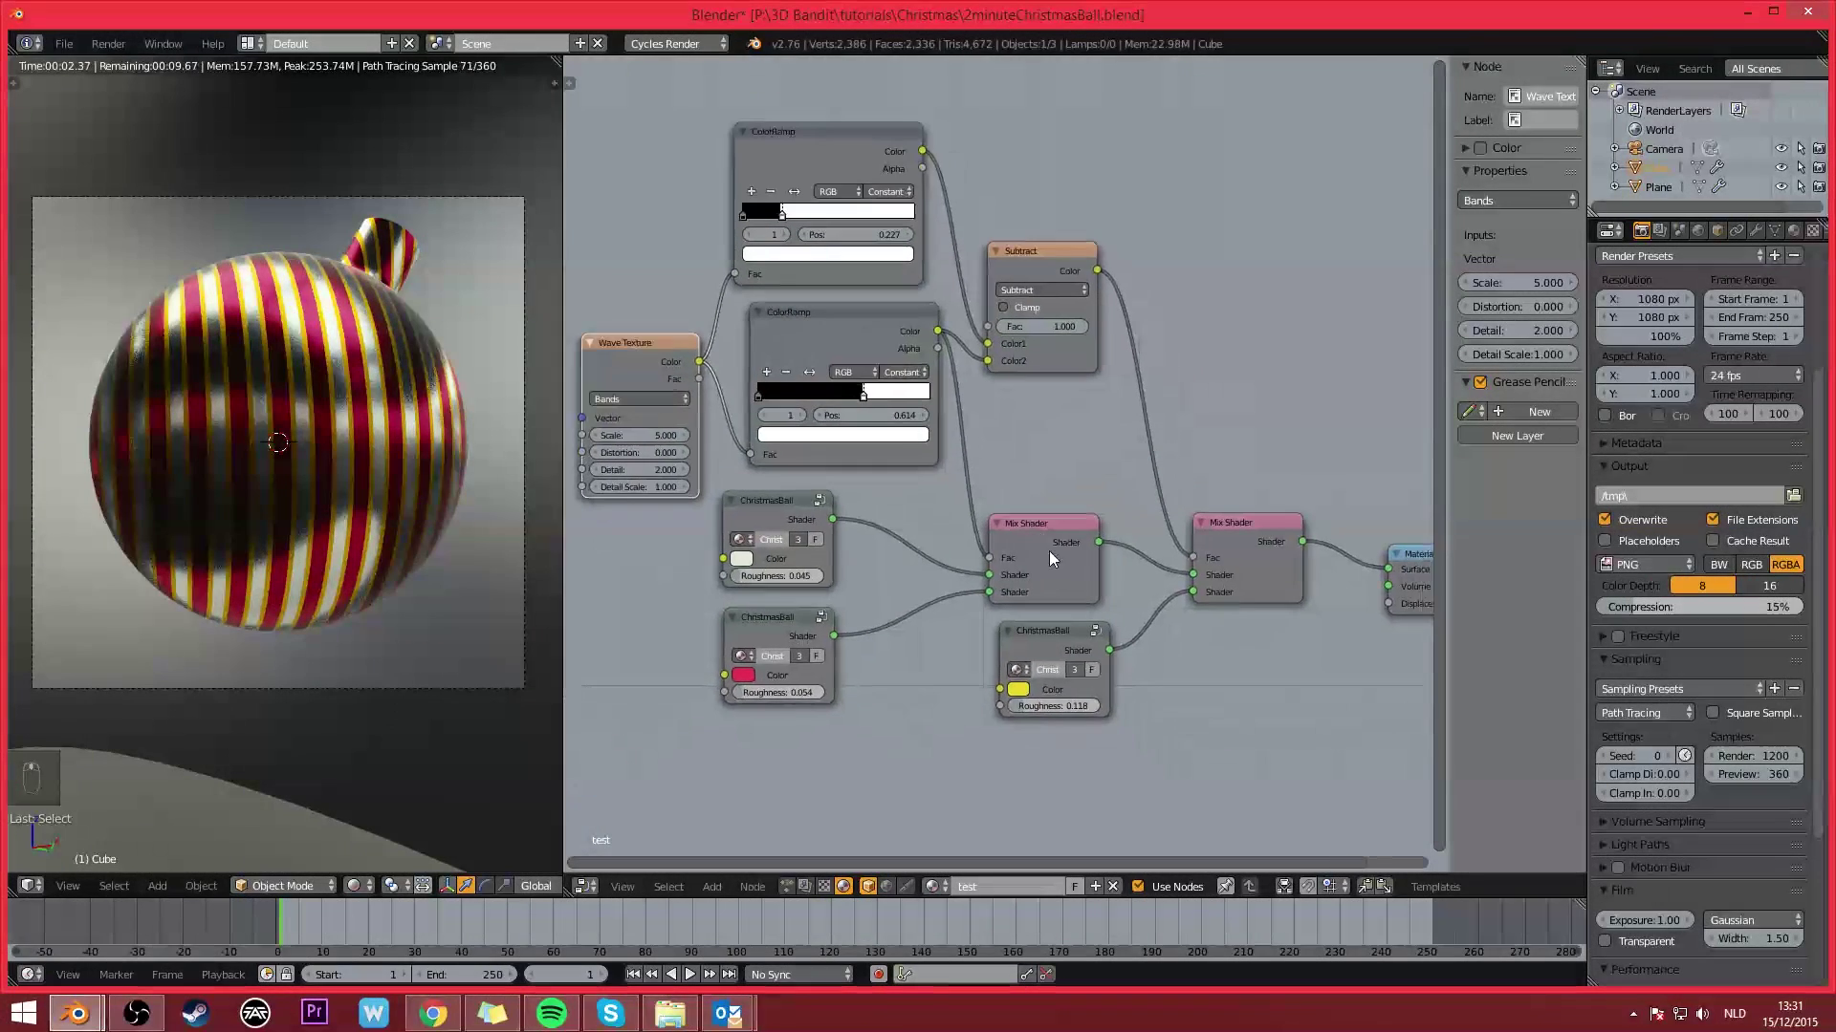
pyautogui.moveTo(651, 319); pyautogui.dragTo(1058, 440, button='middle')
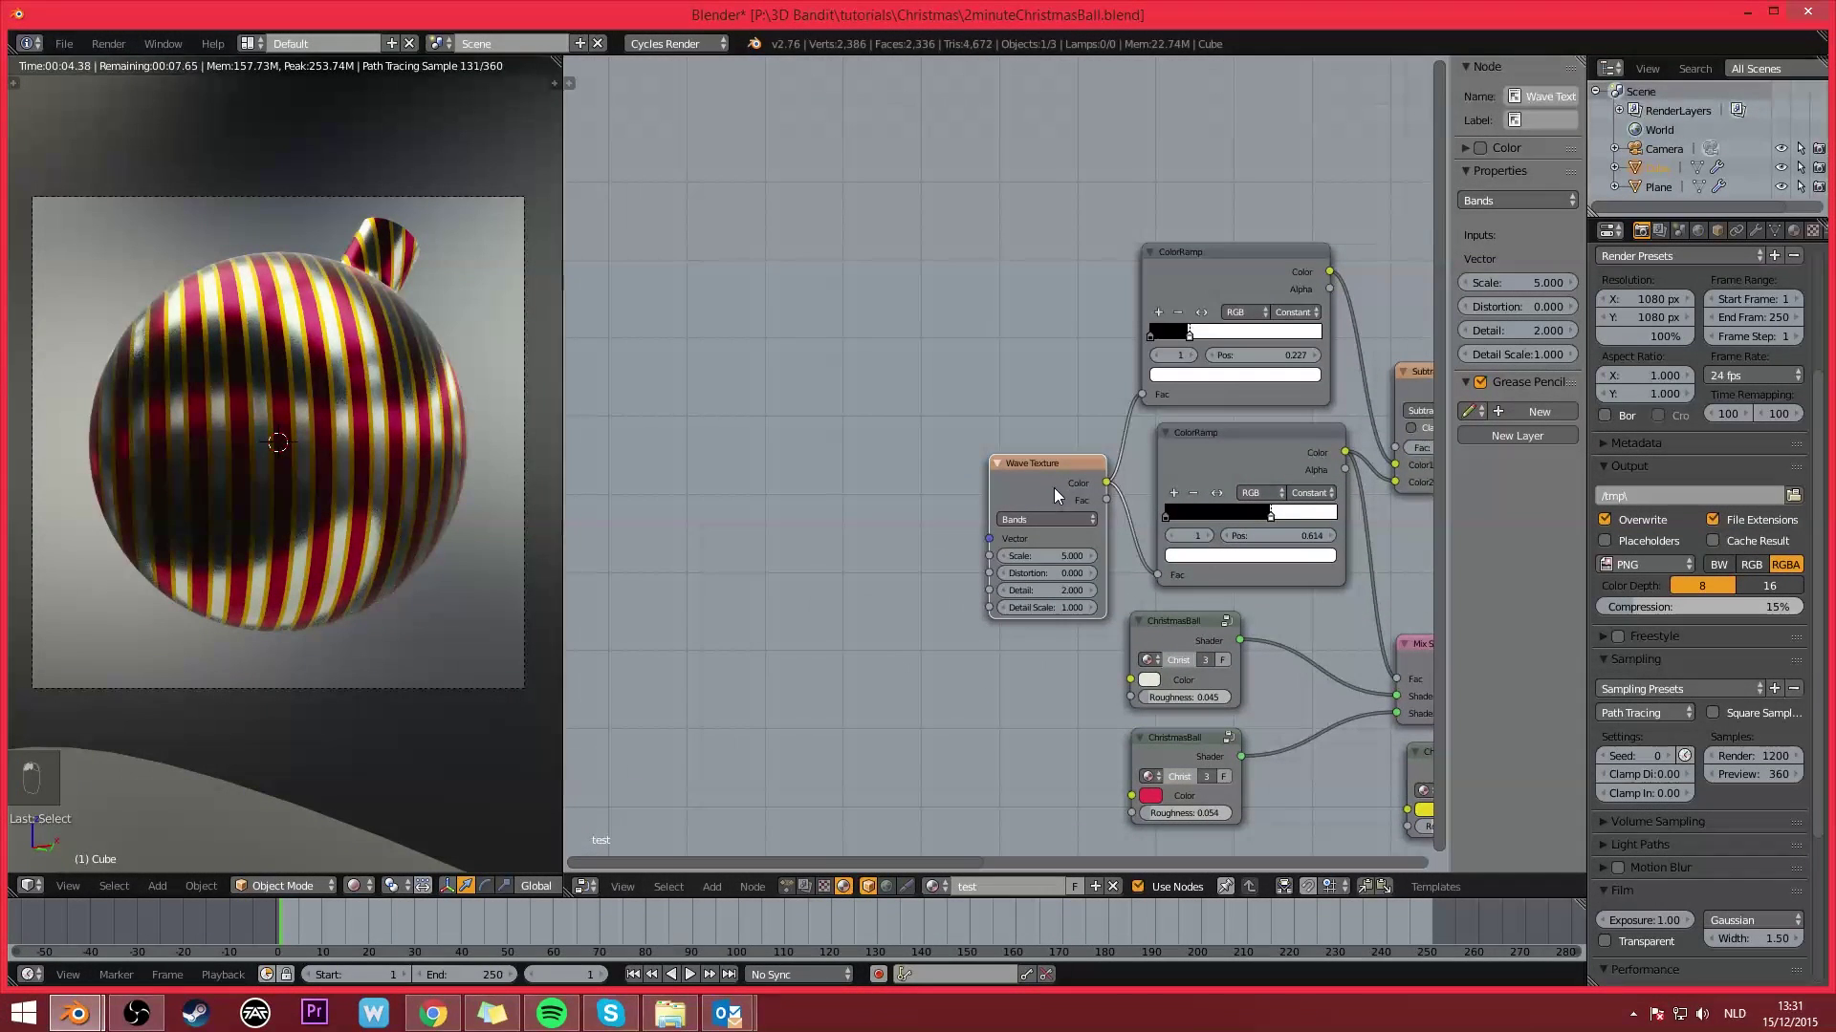
pyautogui.hotkey('ctrl', 't')
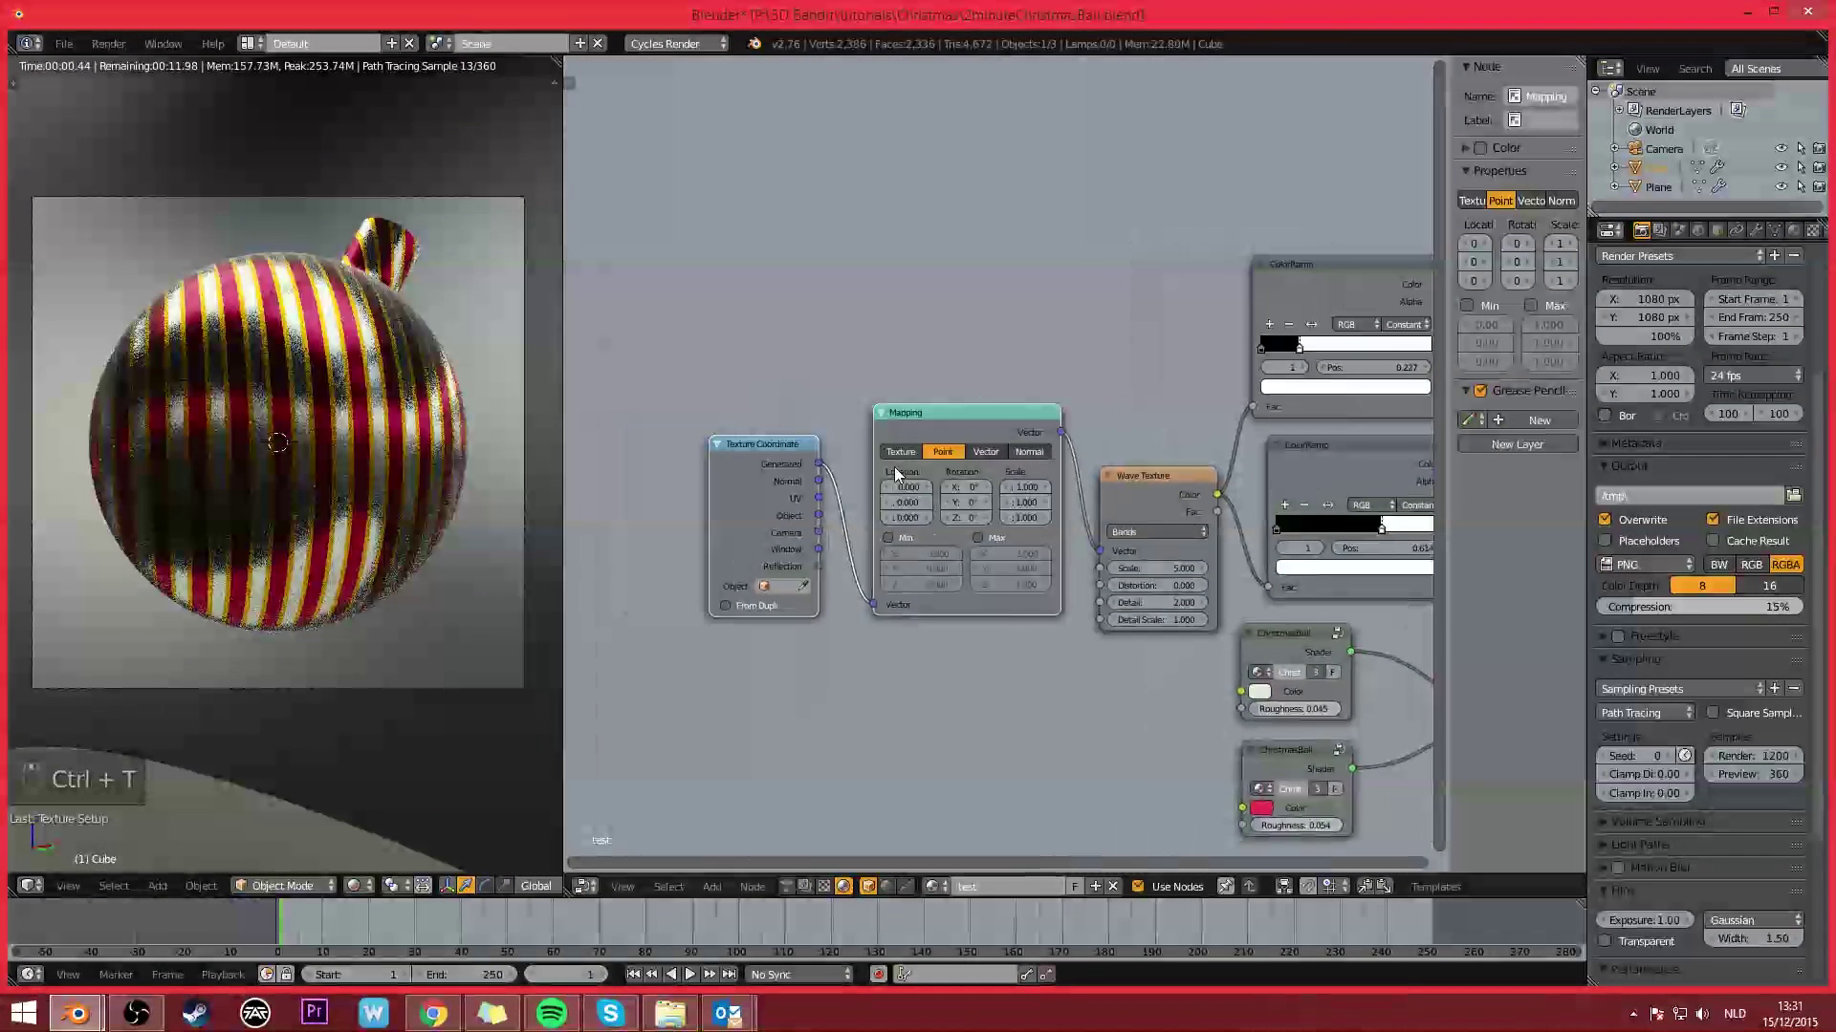
pyautogui.moveTo(965, 487); pyautogui.dragTo(1044, 487)
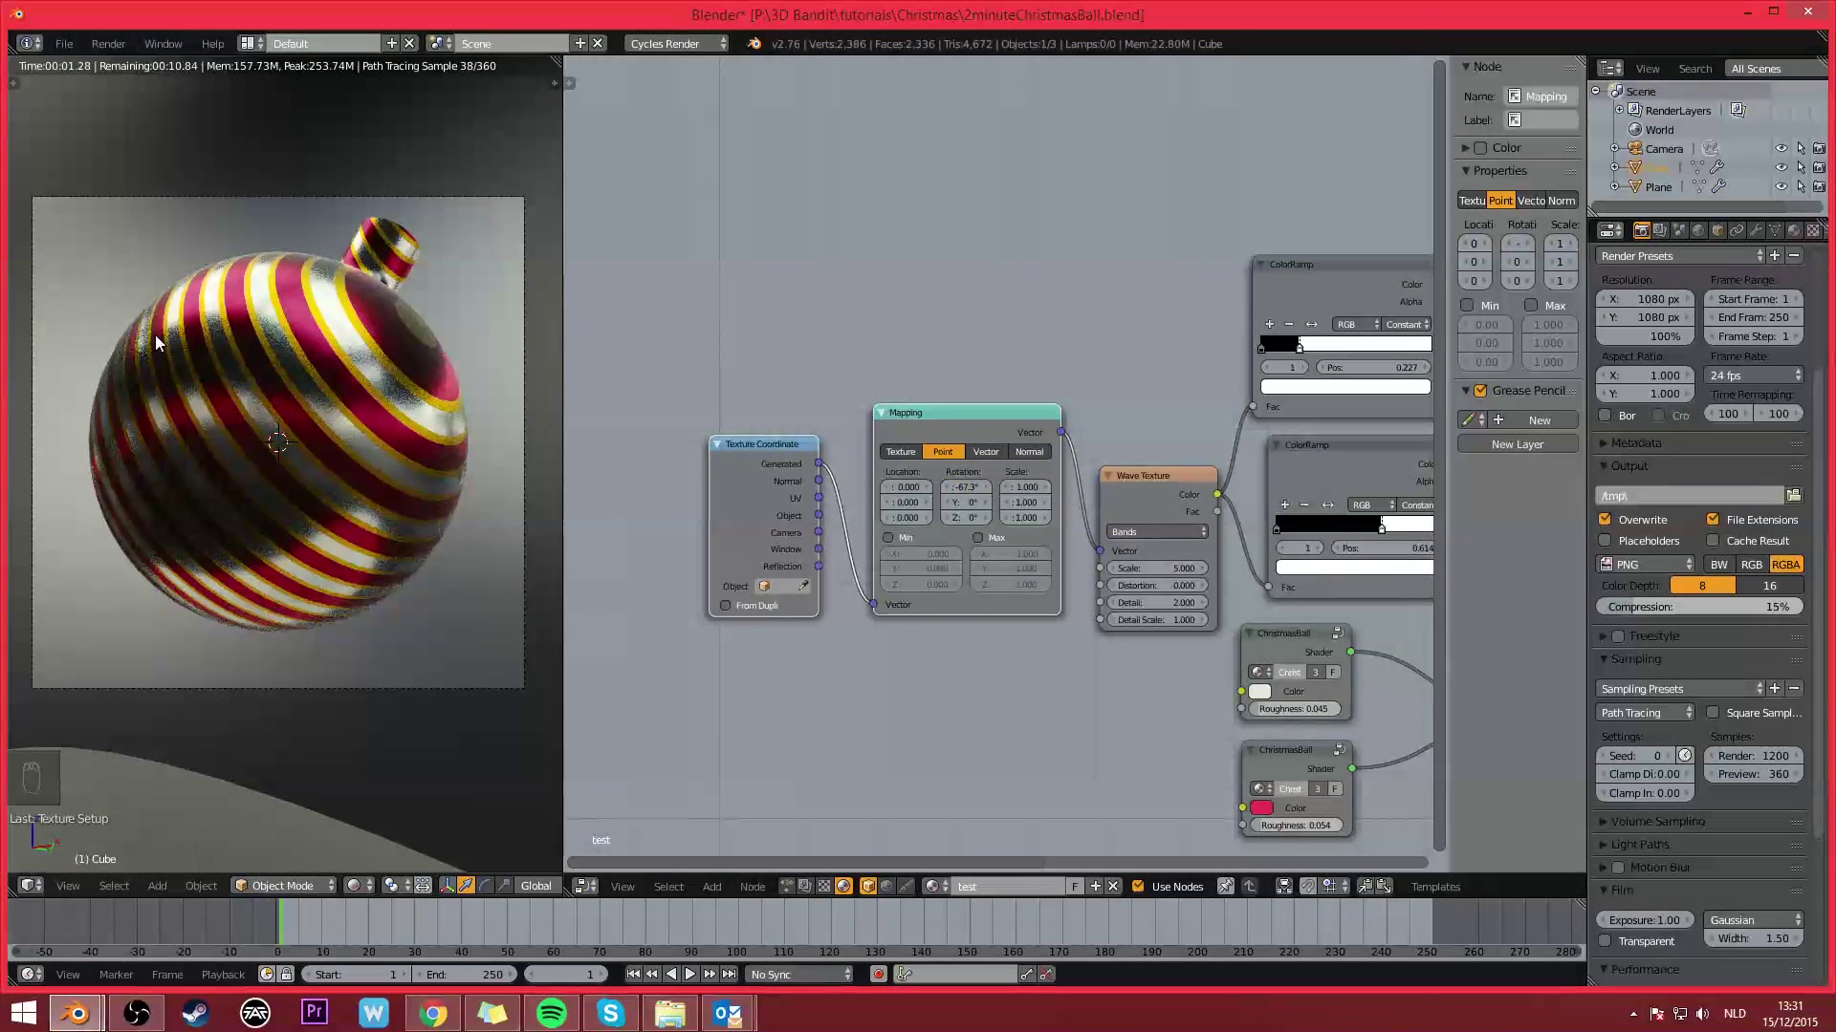
pyautogui.moveTo(1093, 656); pyautogui.dragTo(801, 562, button='middle')
pyautogui.moveTo(1092, 614); pyautogui.dragTo(1117, 621, button='middle')
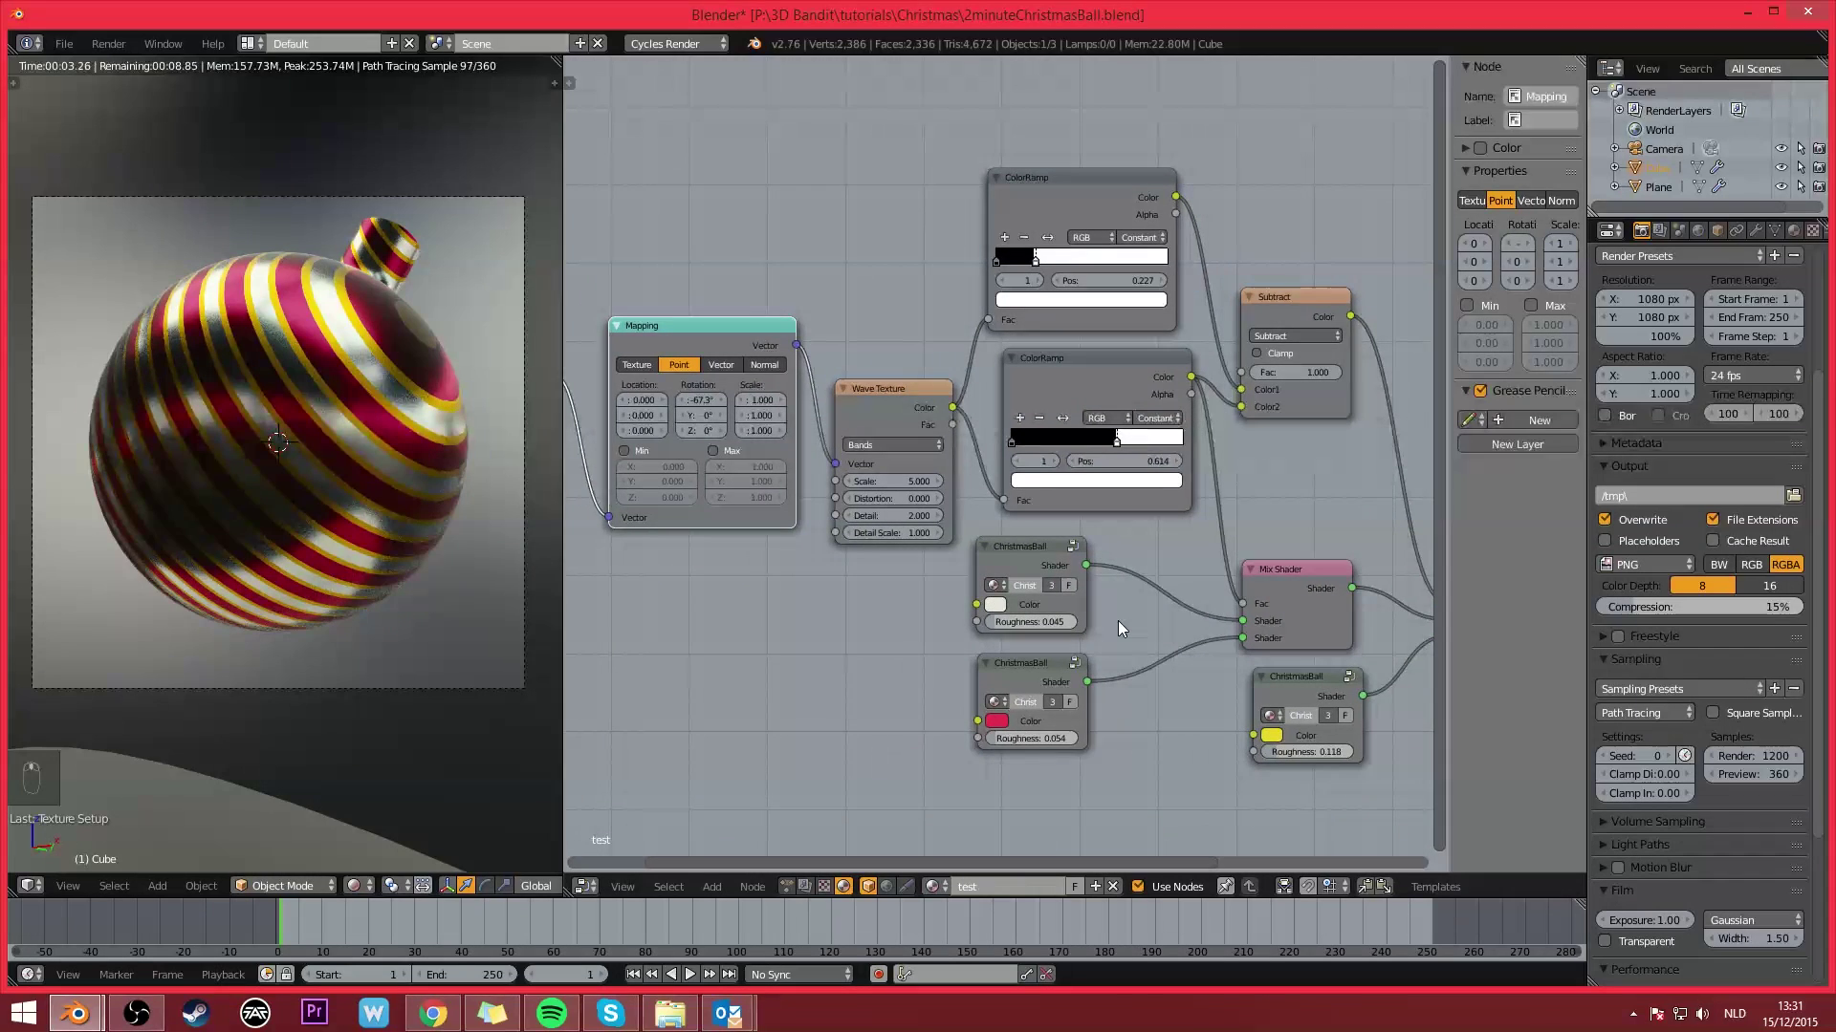
pyautogui.moveTo(1192, 687); pyautogui.dragTo(1100, 618, button='middle')
pyautogui.scroll(-1, 1100, 618)
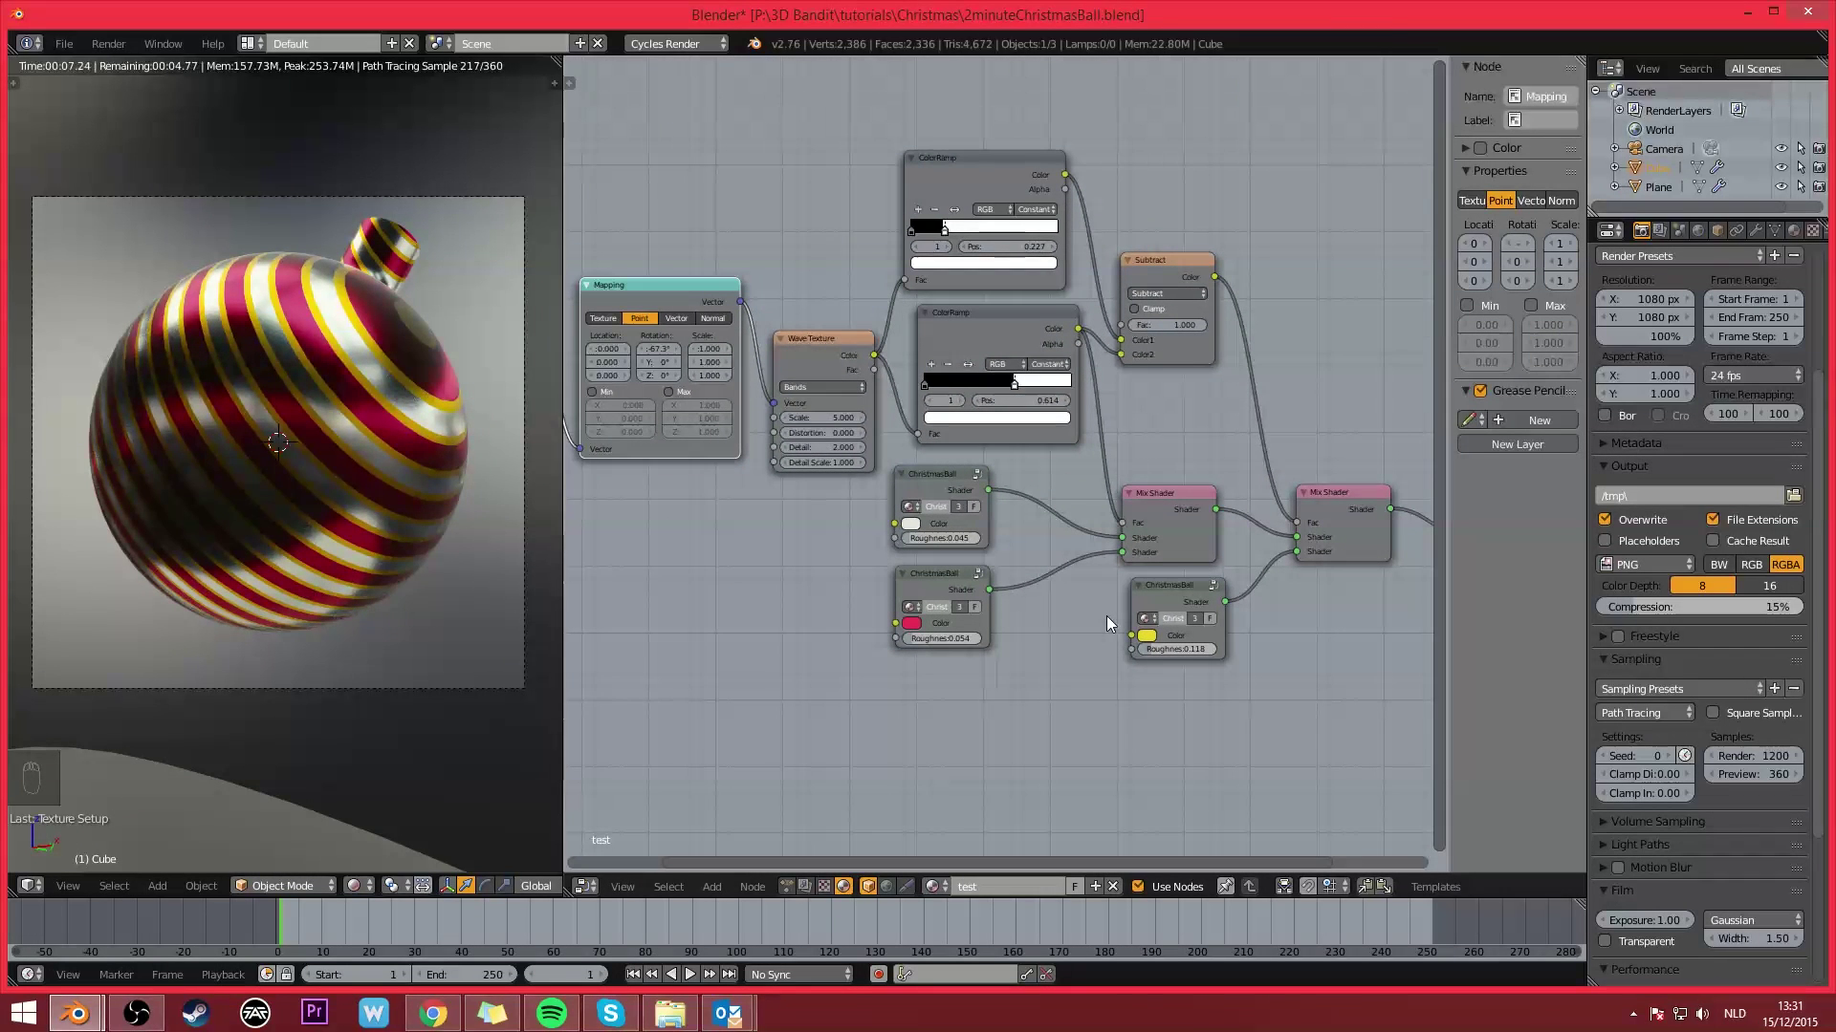
pyautogui.moveTo(1105, 616)
pyautogui.mouseDown(button='middle')
pyautogui.moveTo(1224, 707)
pyautogui.moveTo(1114, 640)
pyautogui.mouseUp(button='middle')
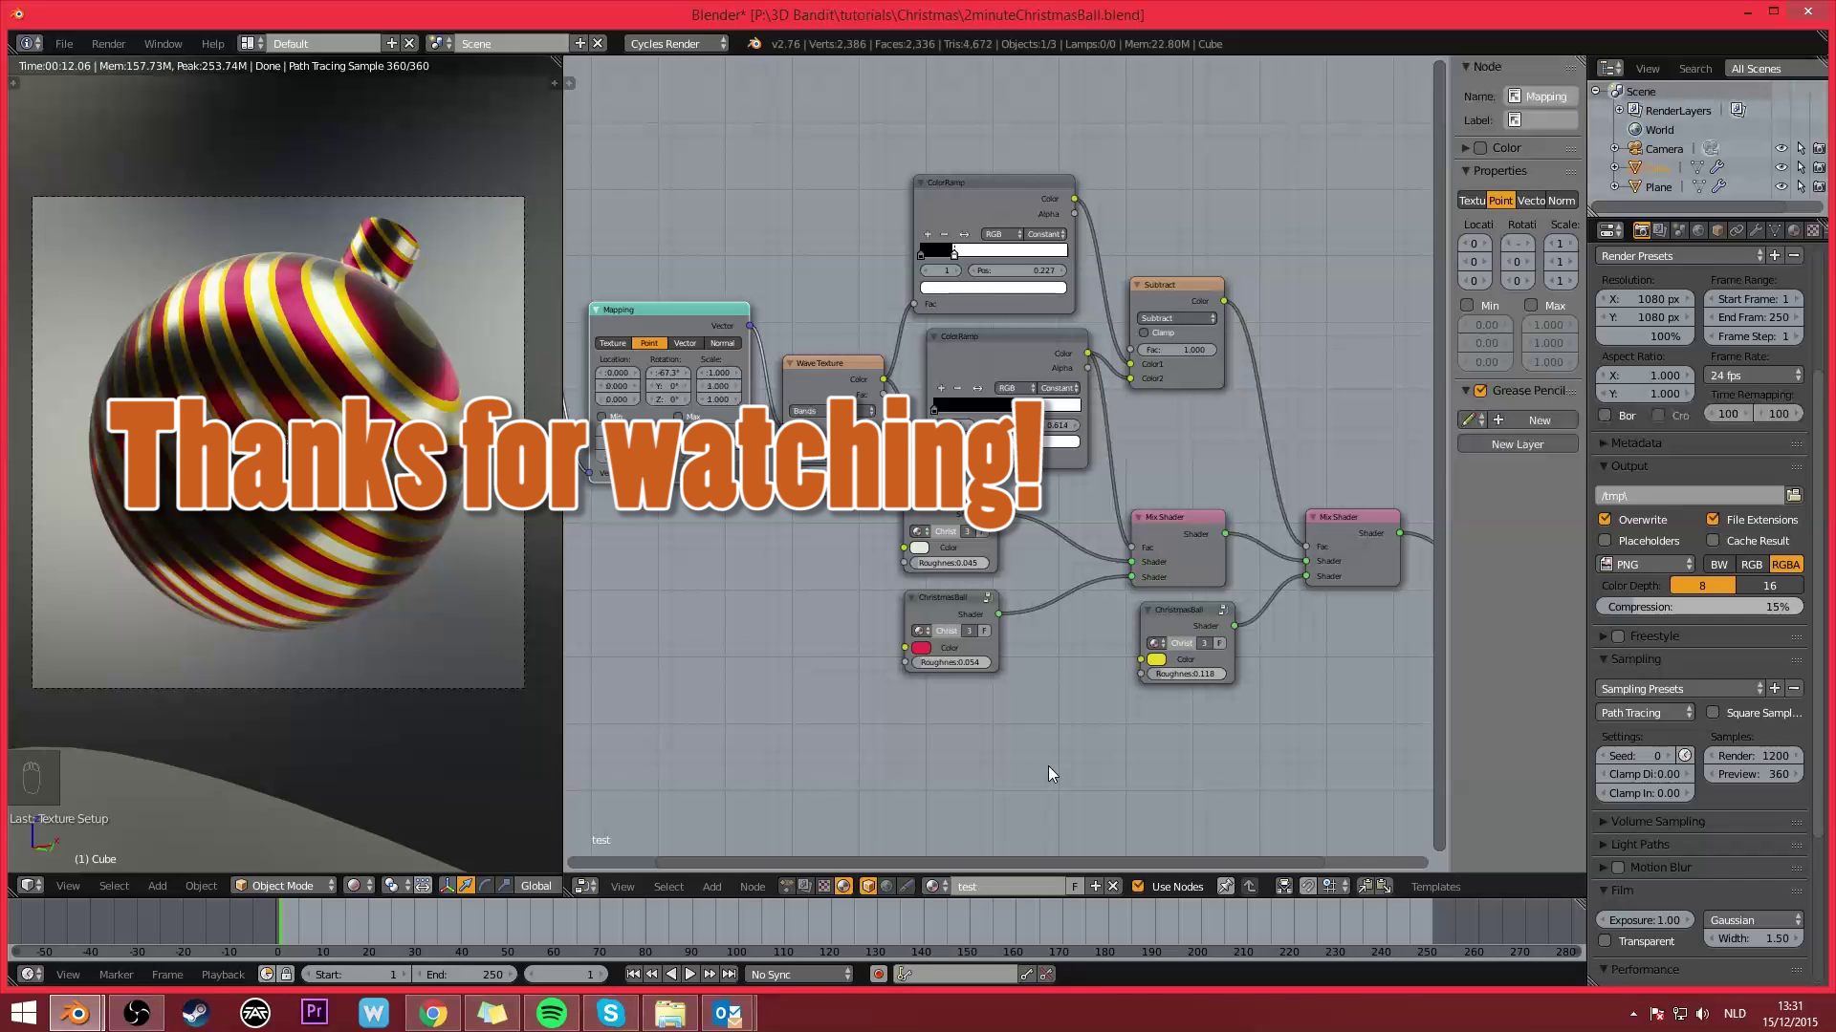
pyautogui.scroll(-5, 1120, 633)
pyautogui.moveTo(1120, 634); pyautogui.dragTo(1109, 635, button='middle')
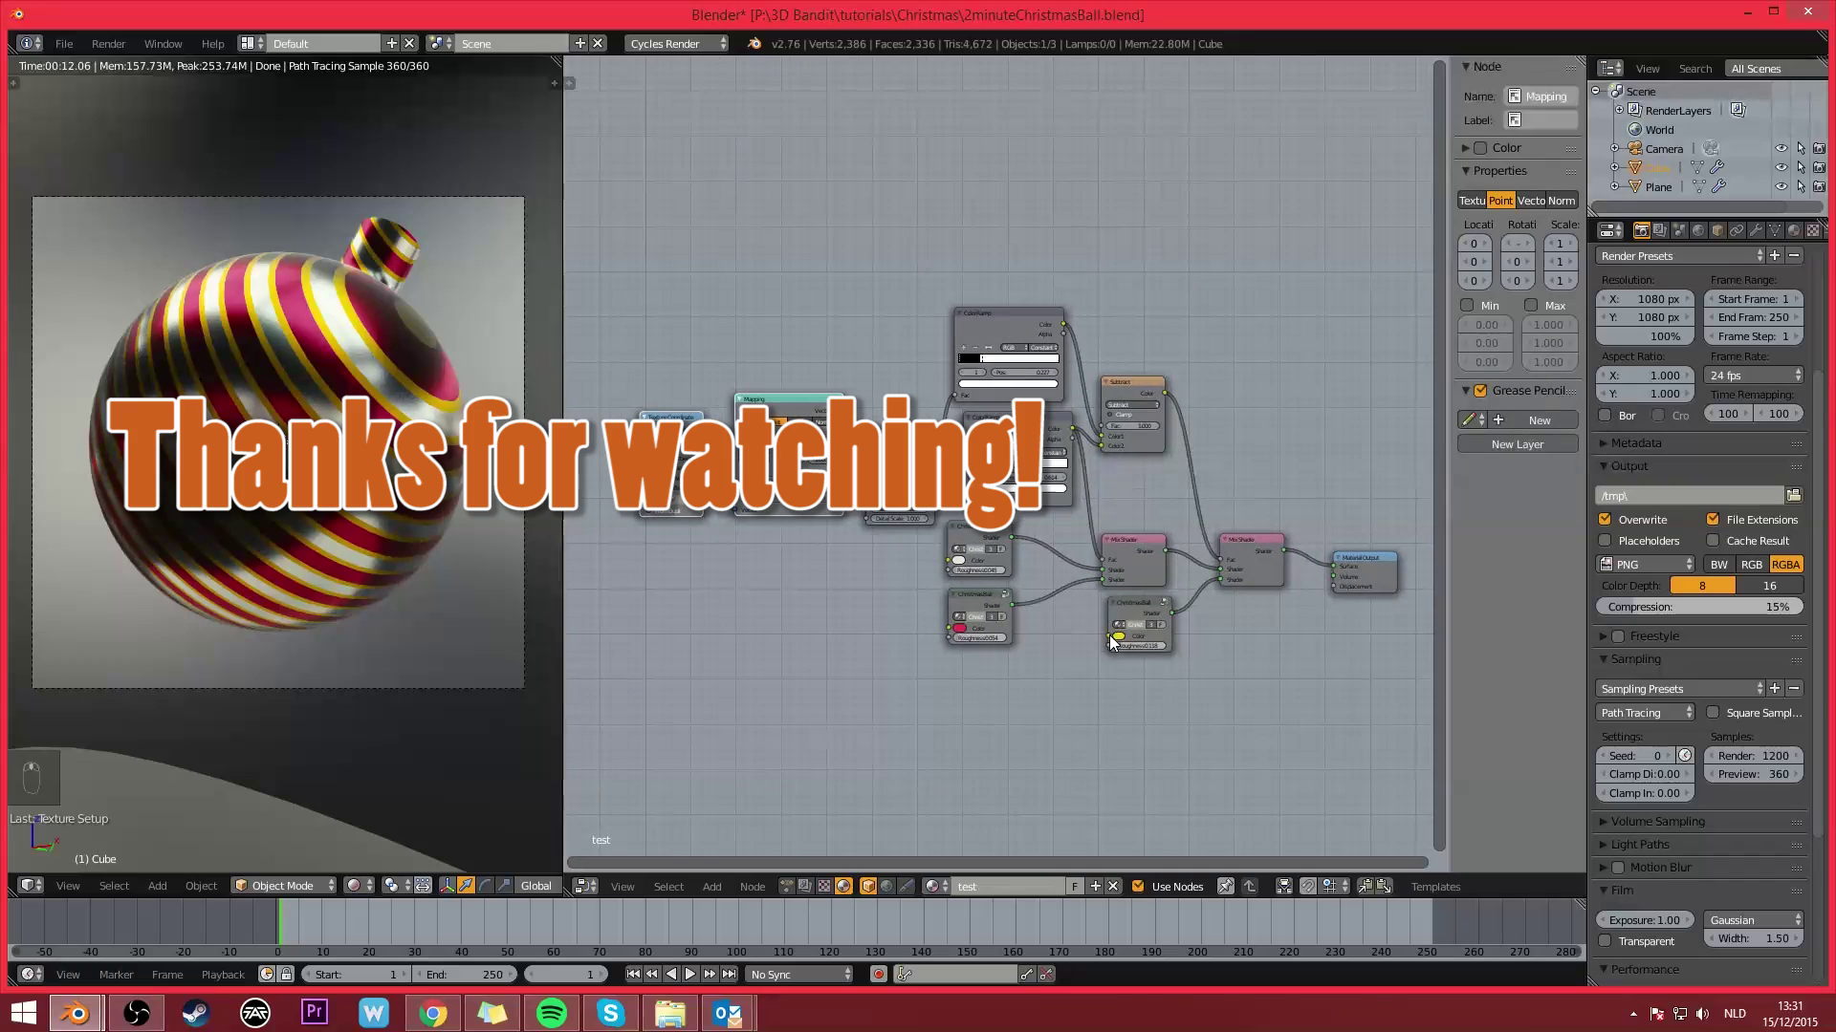